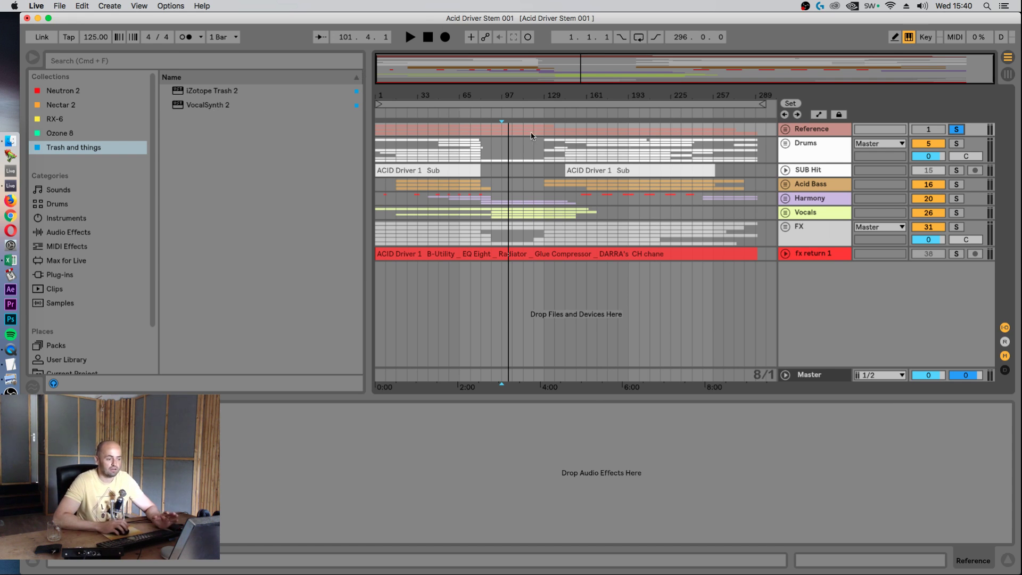
- Unfold the Reference group and its Full track lane to show all three reference waveforms
click(785, 130)
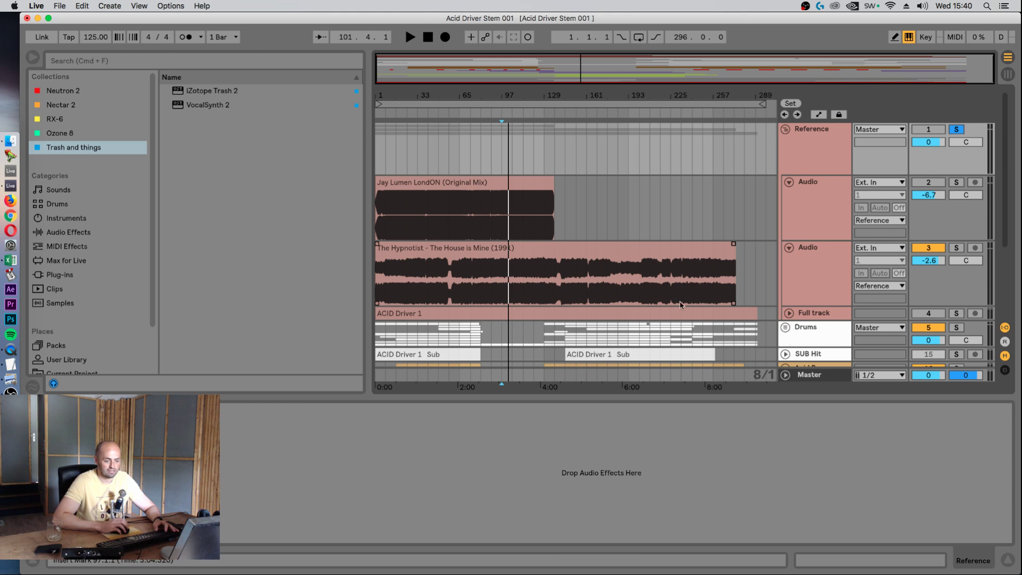
click(788, 313)
scroll(809, 295, down, 1)
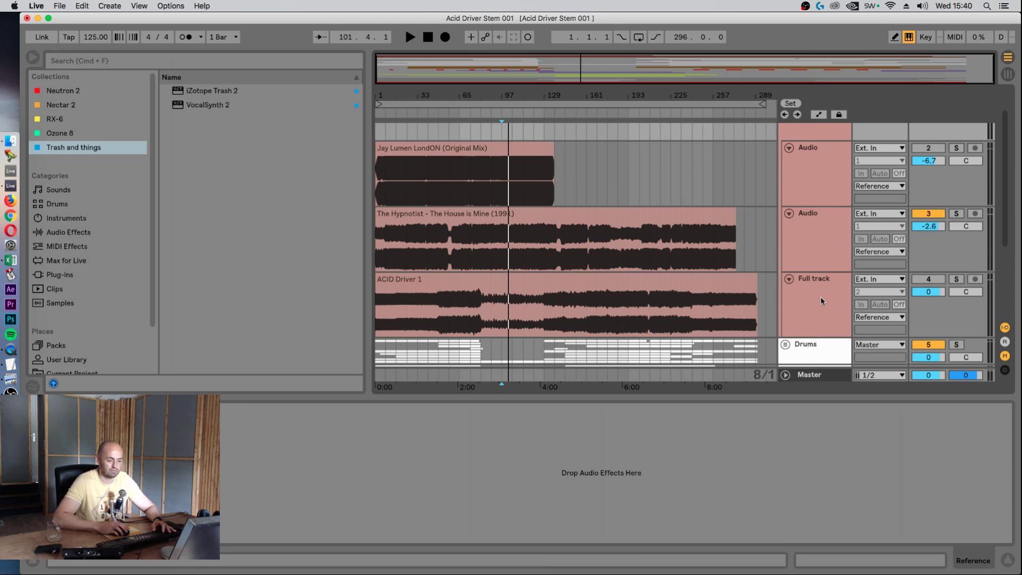
scroll(819, 296, down, 4)
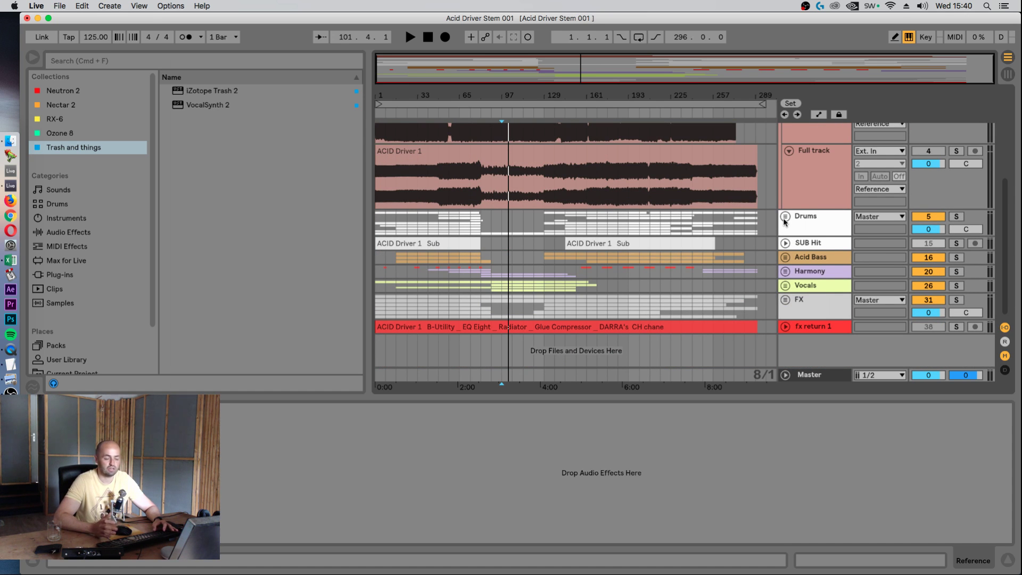
scroll(787, 228, up, 4)
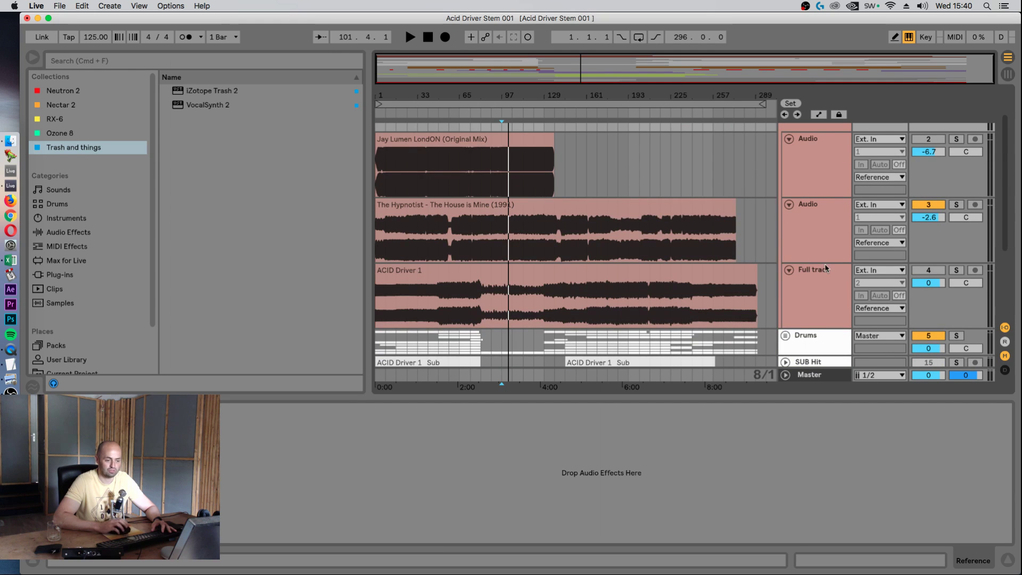
- Deactivate The Hypnotist reference track and activate the Jay Lumen LondON track, enlarging its timeline
click(936, 205)
scroll(827, 239, up, 1)
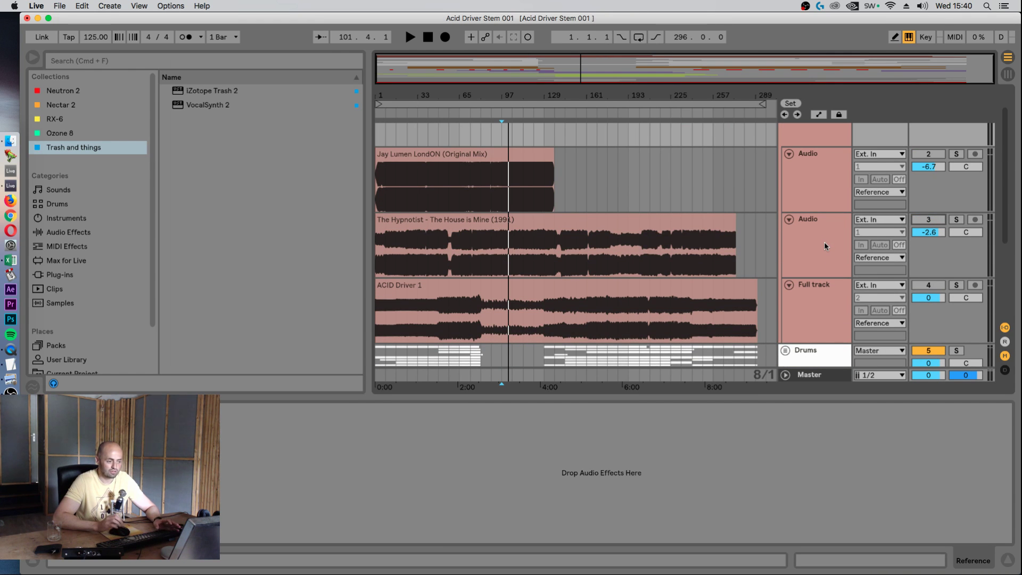
click(928, 154)
click(435, 195)
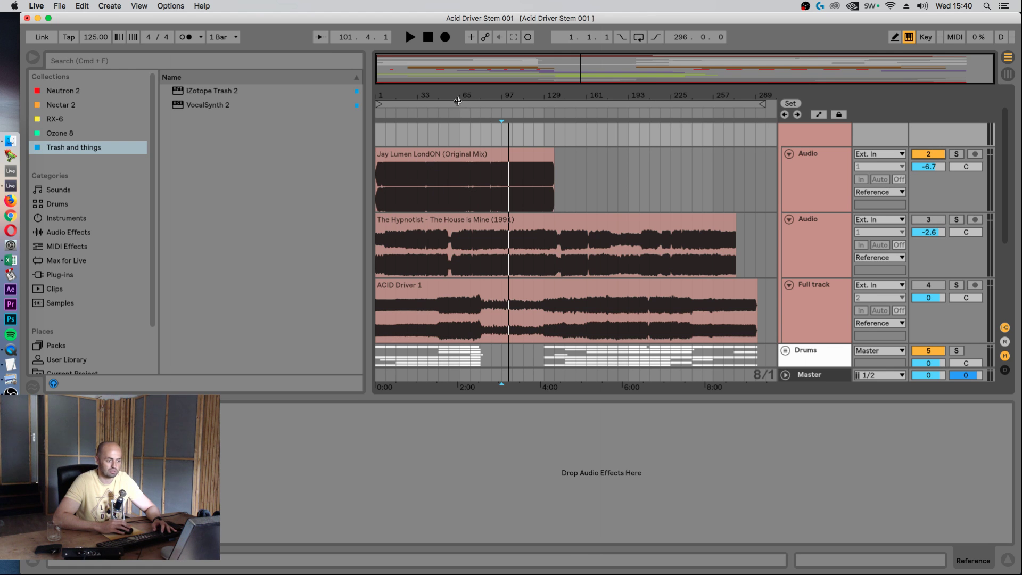
drag(460, 96, 459, 144)
drag(447, 94, 503, 76)
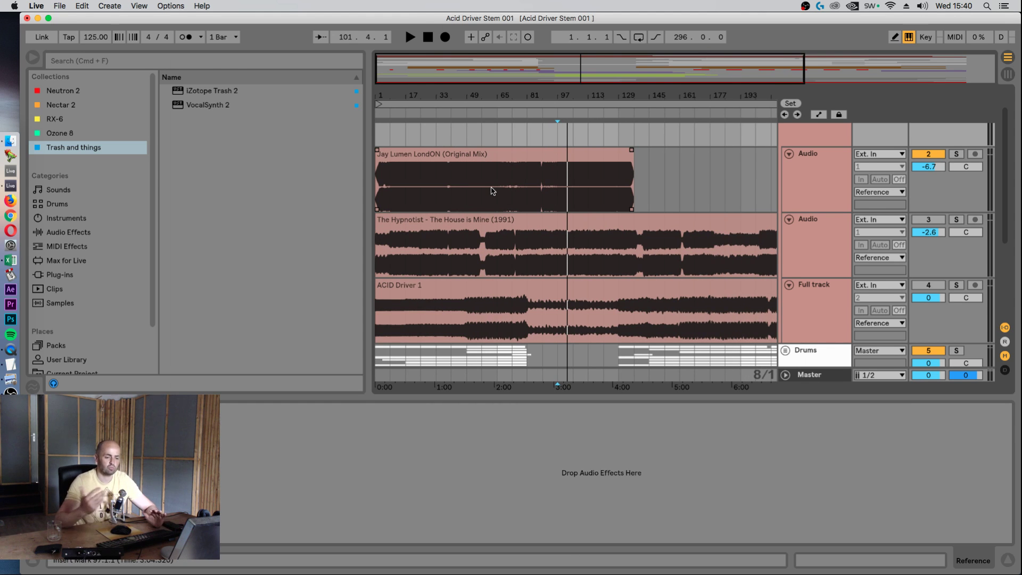
- Load Ozone 8 Imager from the Ozone 8 collection onto the Master track
scroll(493, 190, up, 1)
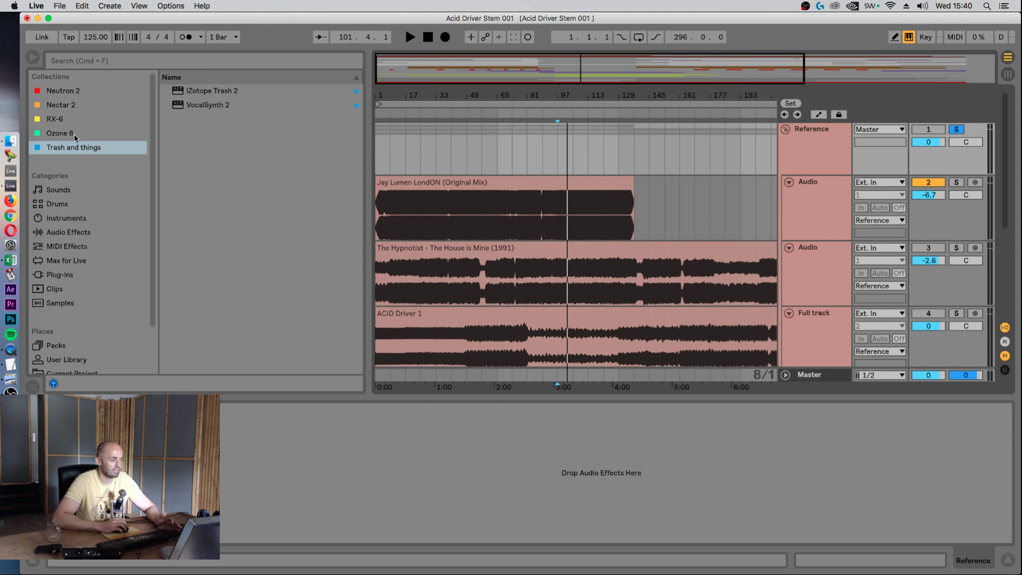
click(90, 135)
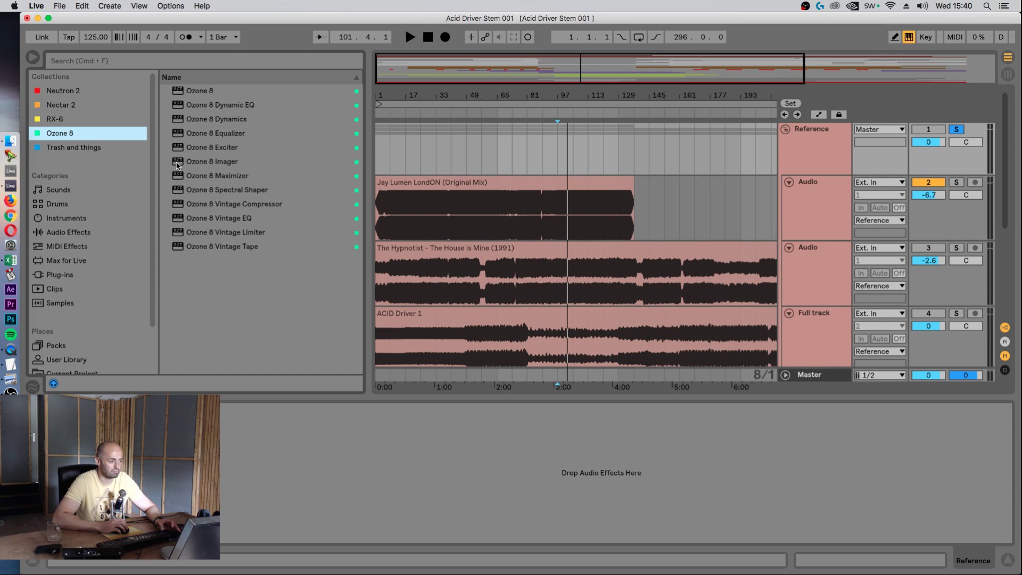
click(177, 165)
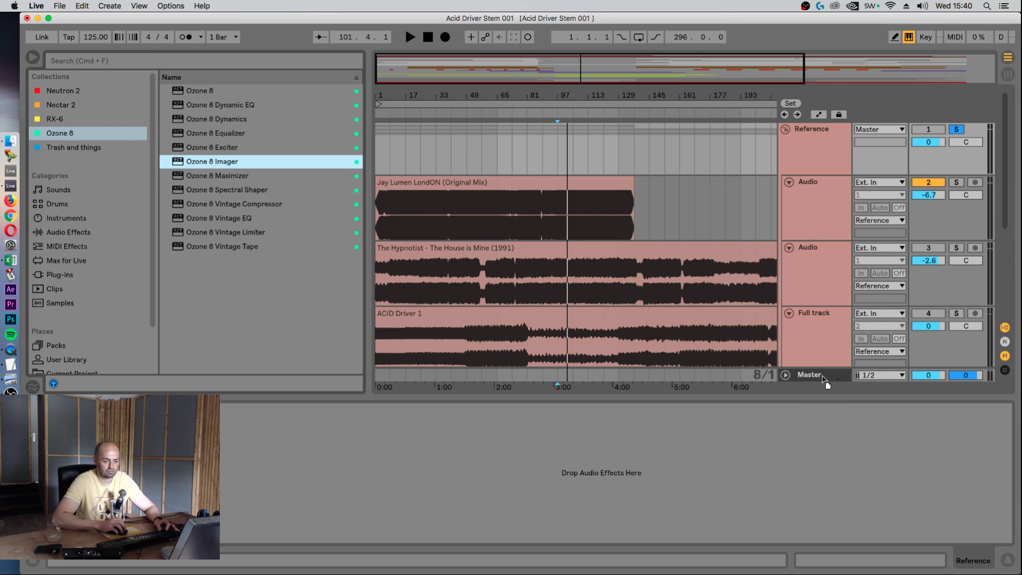
drag(821, 376, 822, 377)
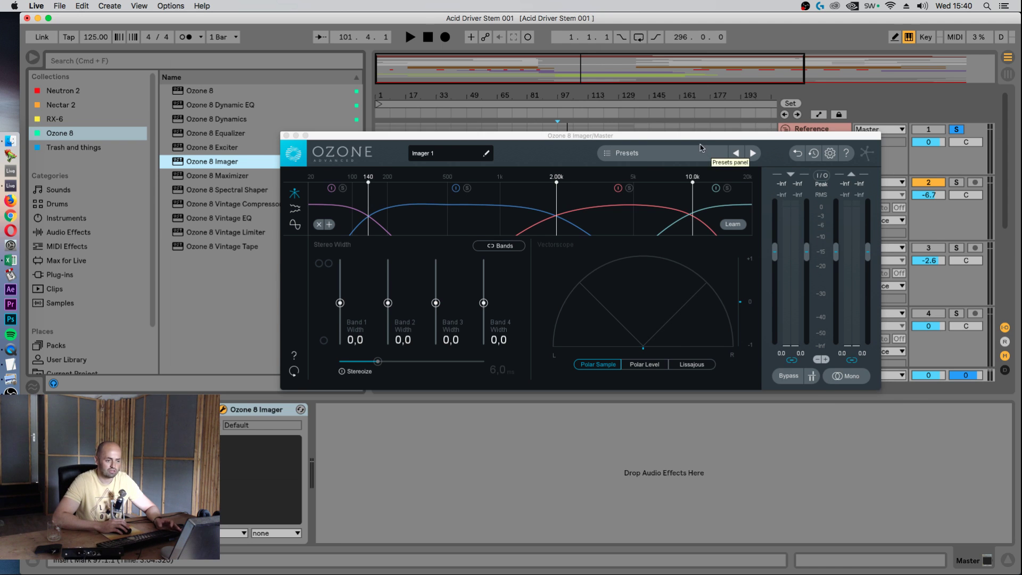
drag(698, 130, 743, 191)
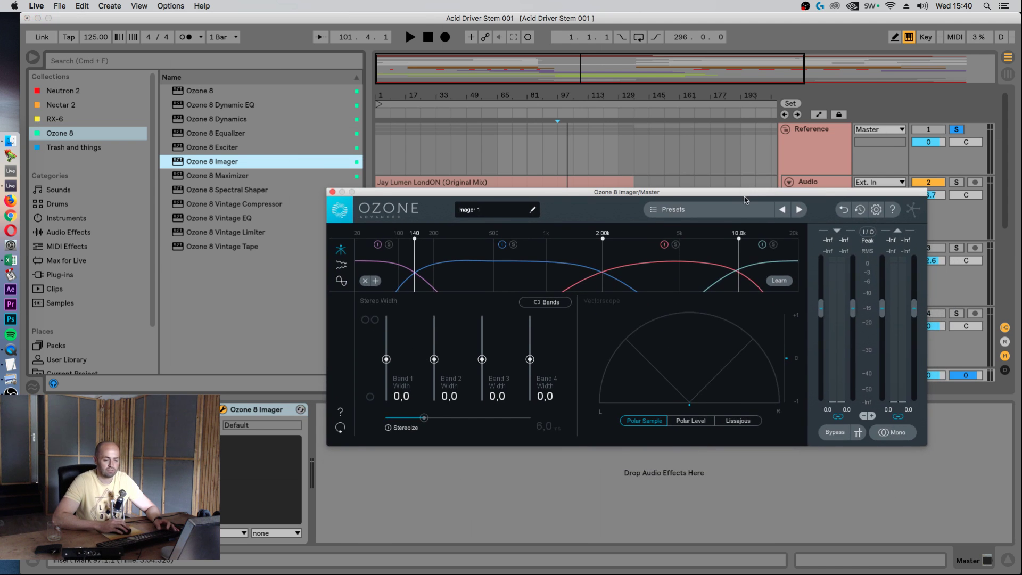
- Switch the Imager's Mono option on and back off, and place the plug-in window below the Jay Lumen clip
click(887, 432)
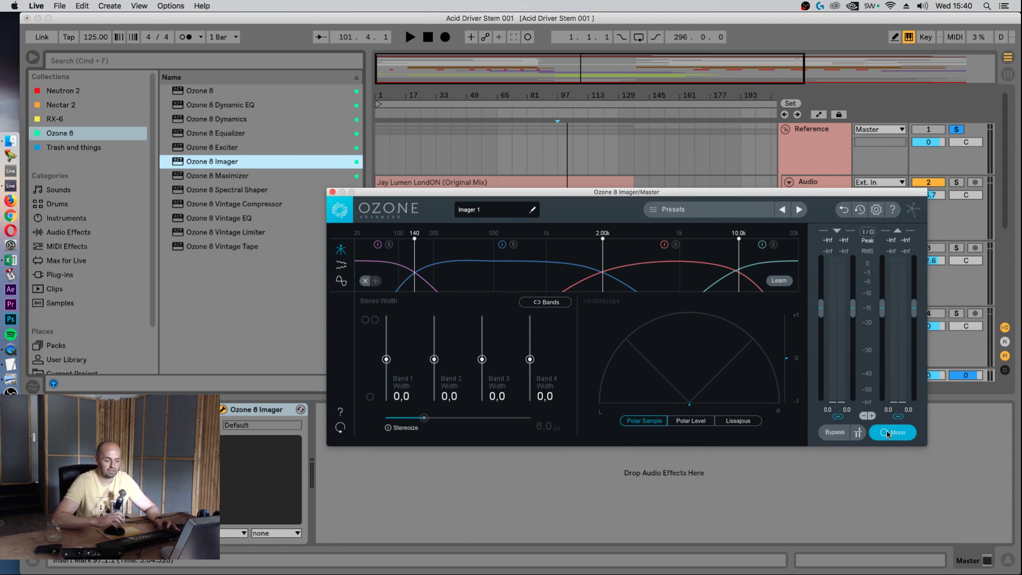
click(887, 433)
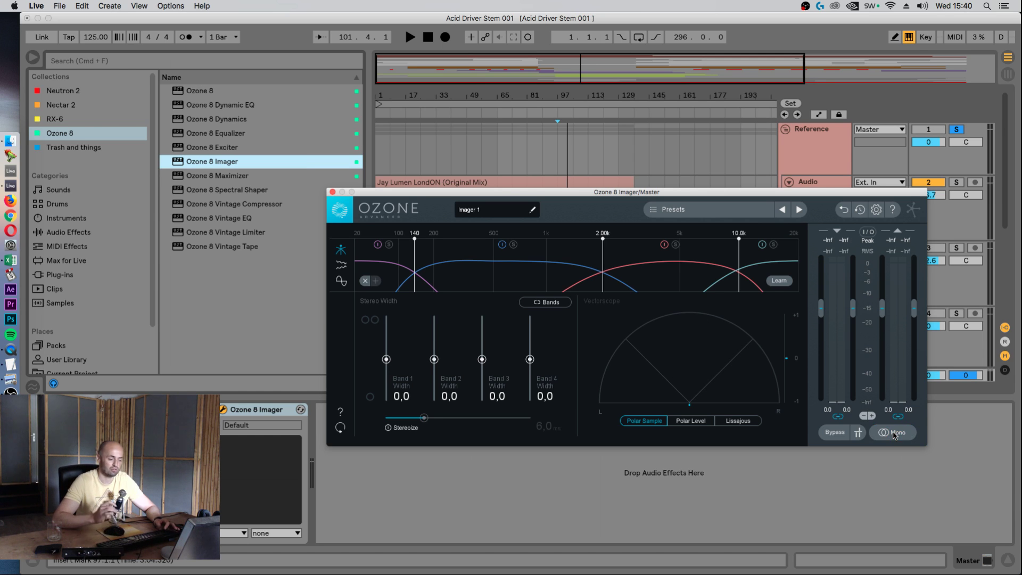
drag(742, 192, 739, 366)
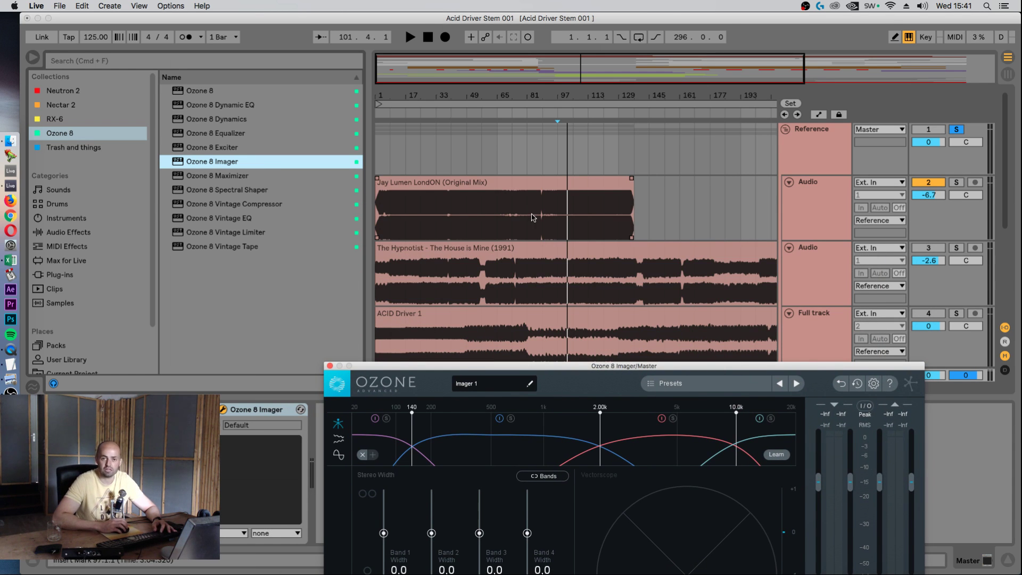
drag(679, 367, 668, 266)
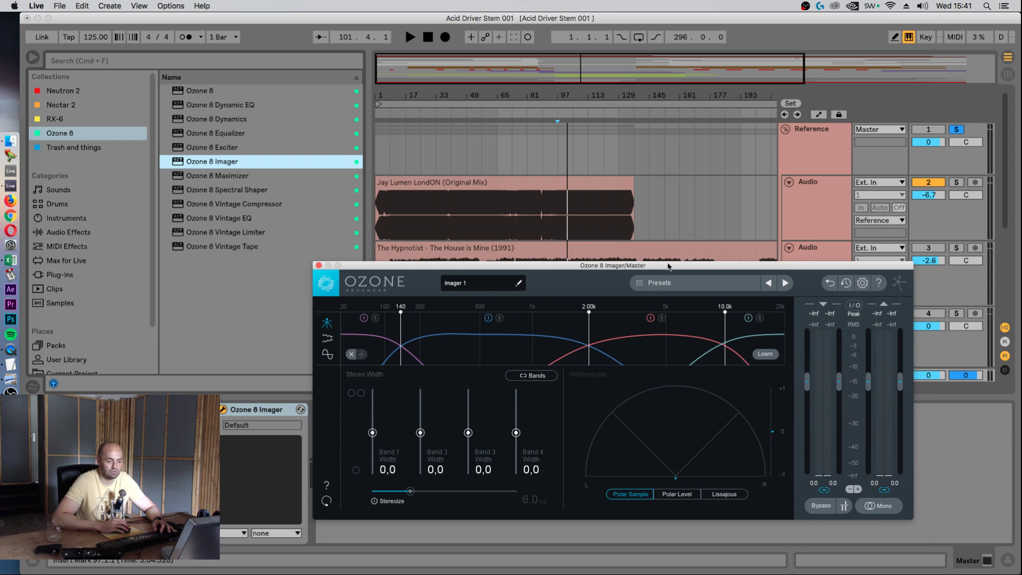
- Play the Jay Lumen track from bar 49 and compare the full mix in stereo and mono with the Imager
click(843, 199)
click(468, 214)
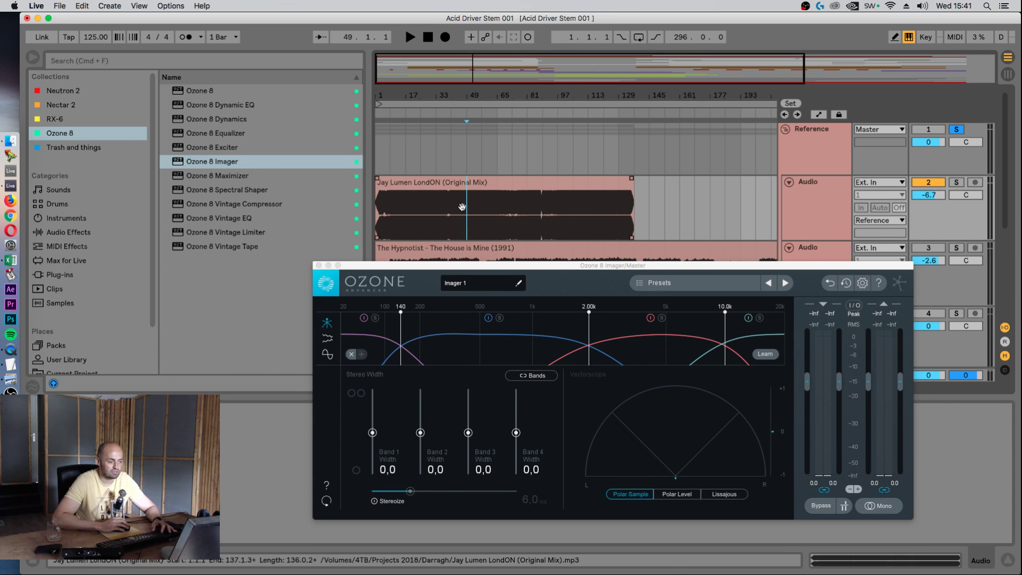
key(space)
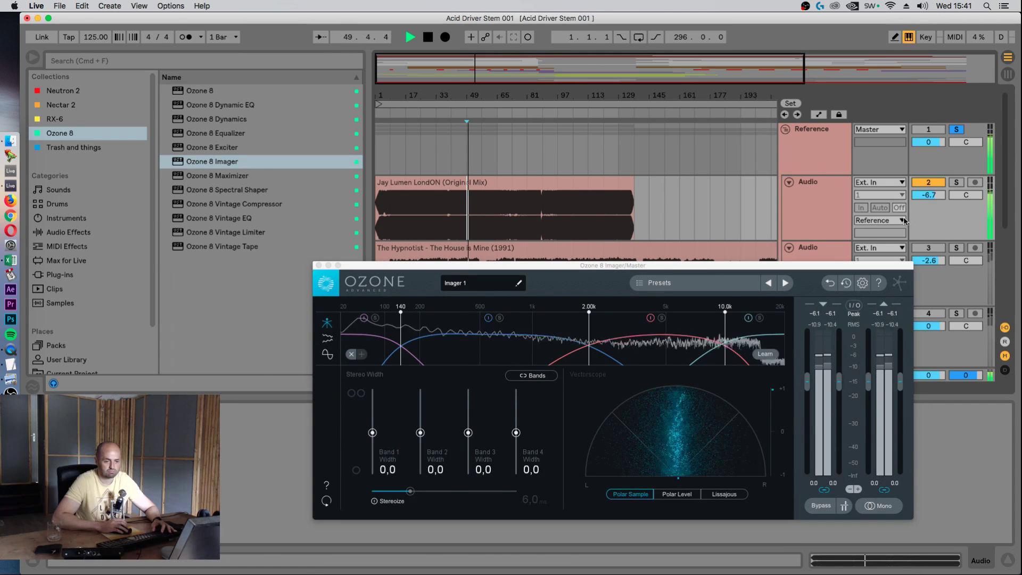
click(873, 507)
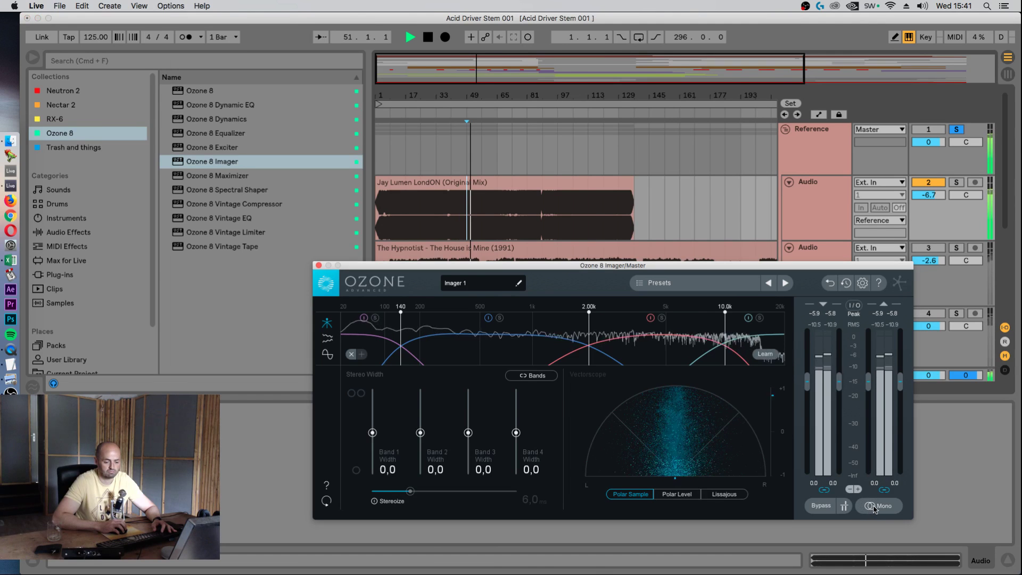
click(873, 507)
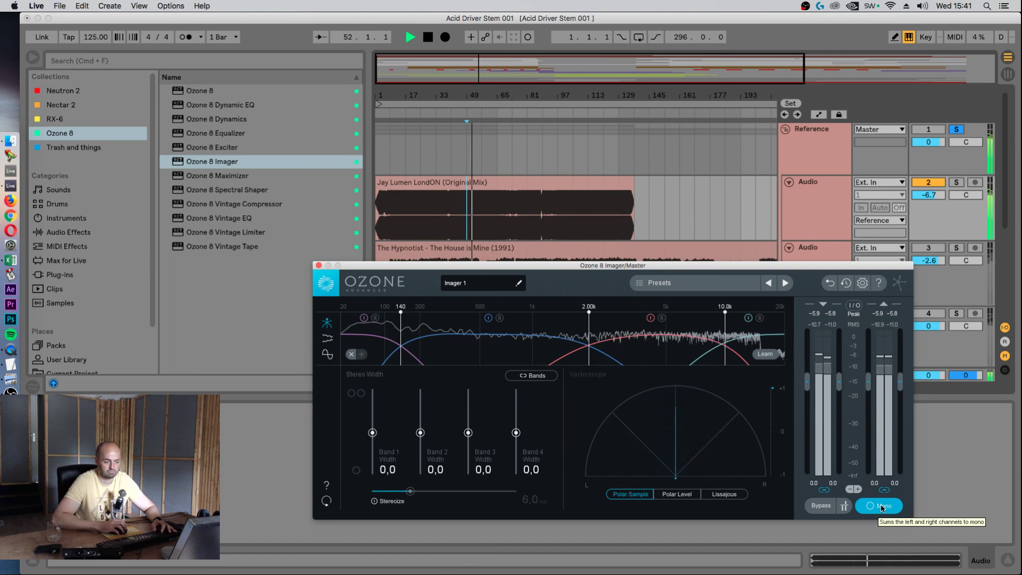
click(881, 506)
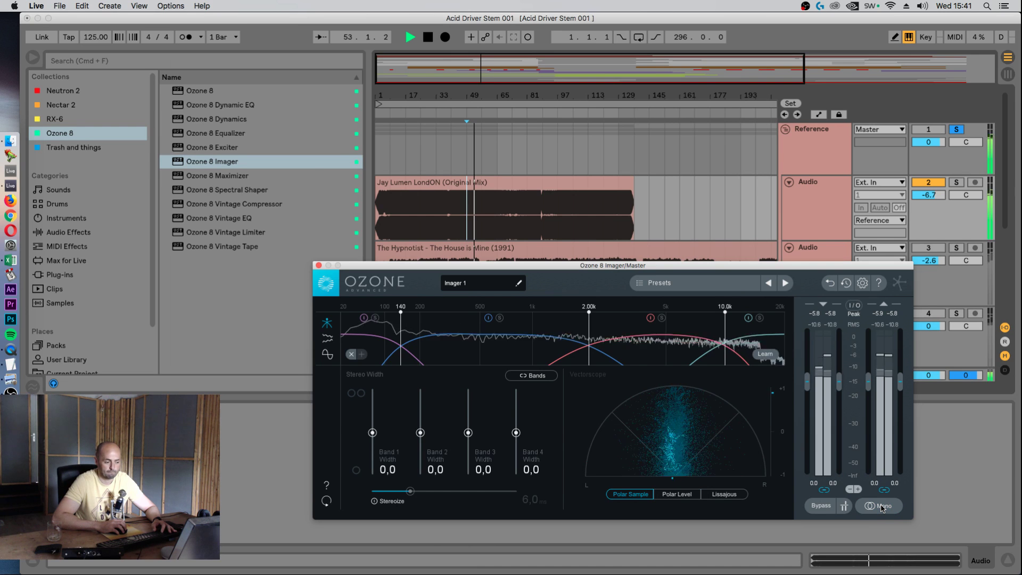
click(881, 506)
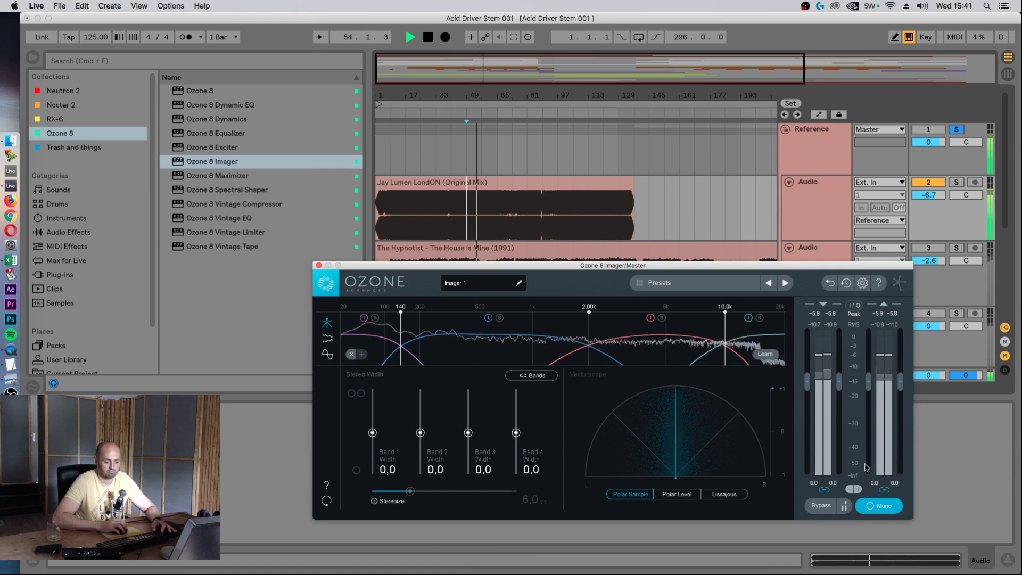
- Return the Imager to stereo, solo Band 2, and compare that band in mono and stereo
click(881, 506)
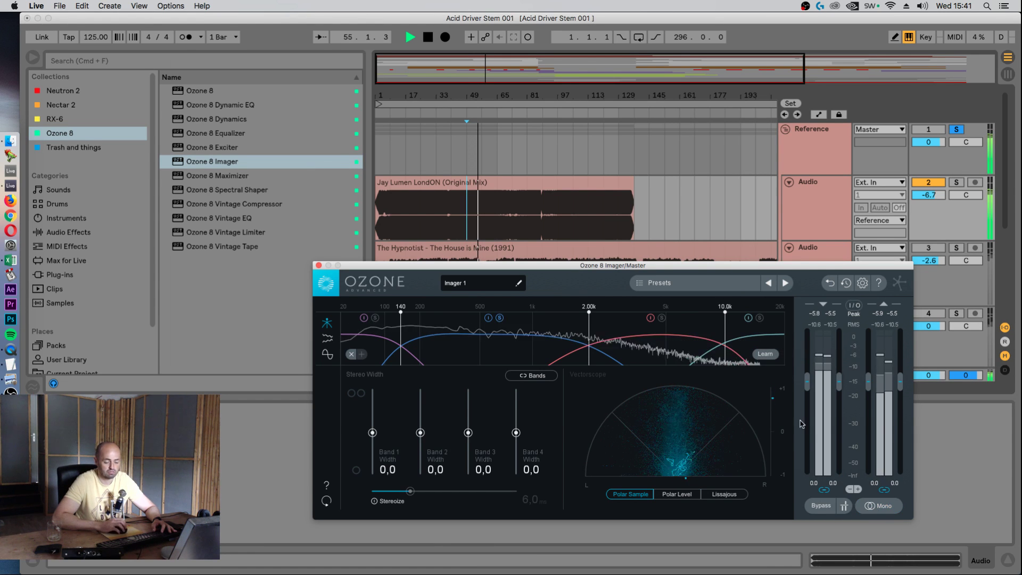
click(879, 506)
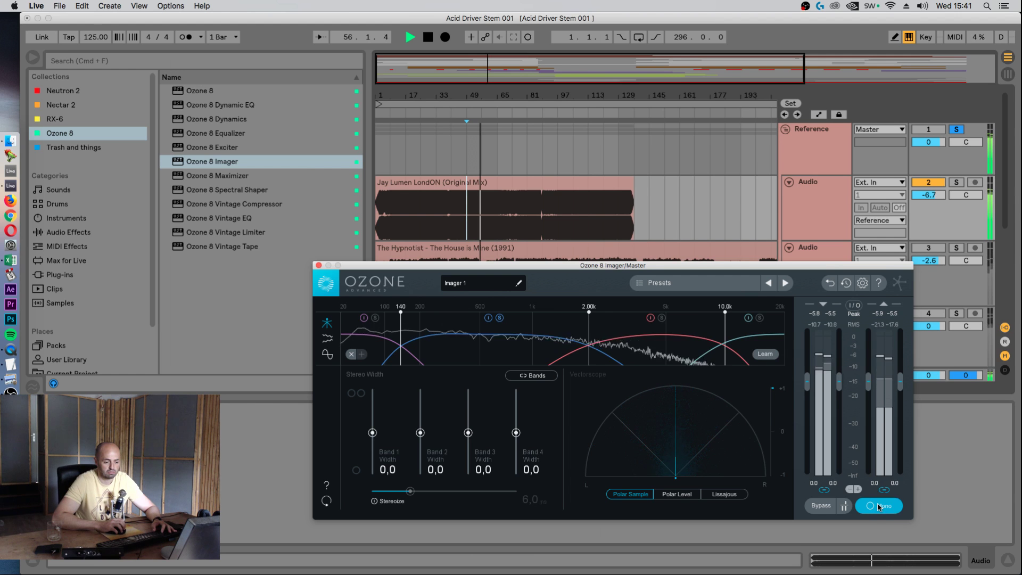
click(878, 506)
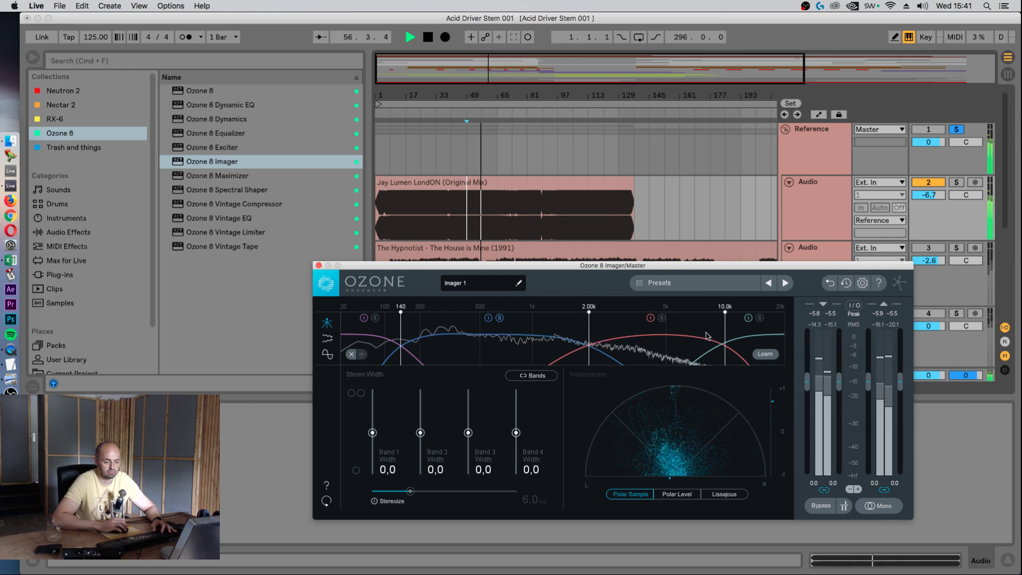
- Solo the Imager's Band 3 to compare it in stereo and mono, ending with playback stopped and the solo cleared
click(661, 319)
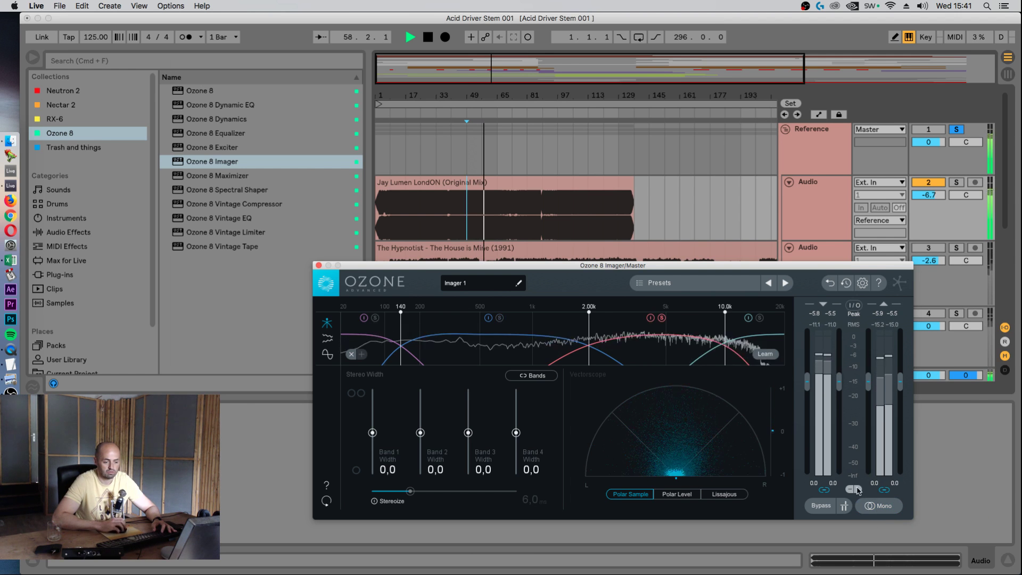
click(884, 506)
click(884, 506)
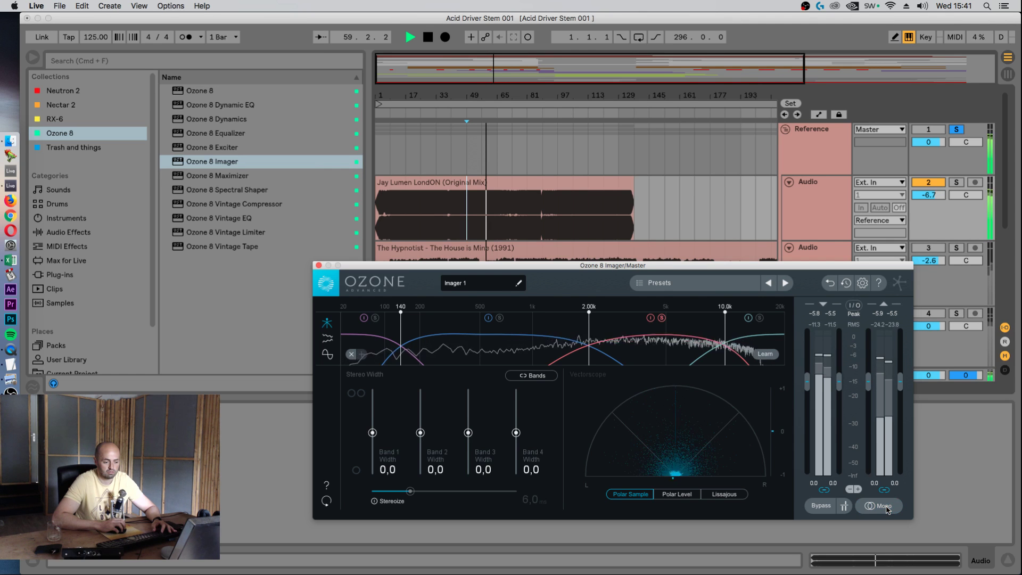
click(887, 510)
key(space)
click(887, 509)
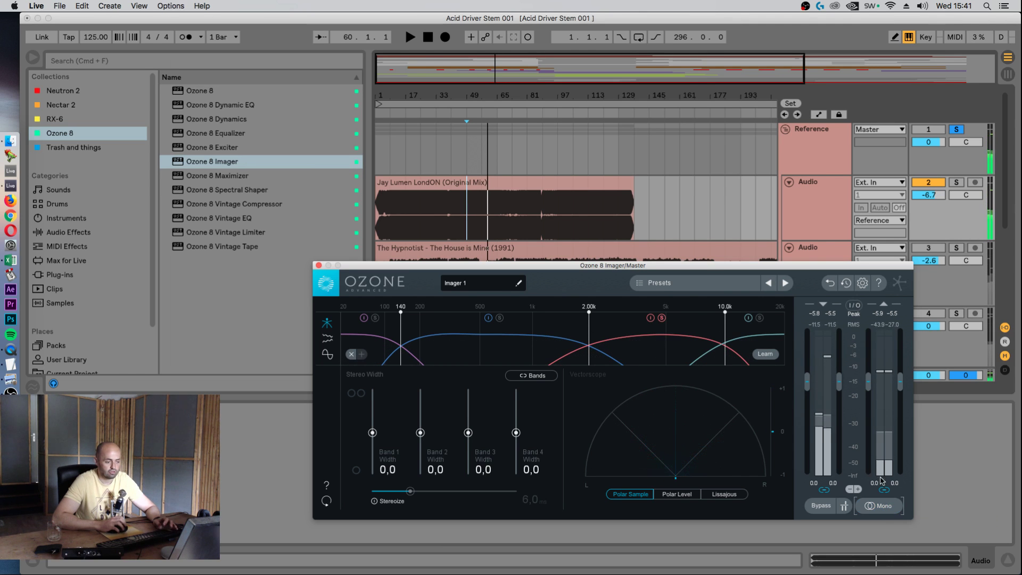
click(662, 317)
- Play the track with Band 2 soloed and set its stereo width to 100 with Stereoize at 20.0 ms
drag(681, 269, 650, 204)
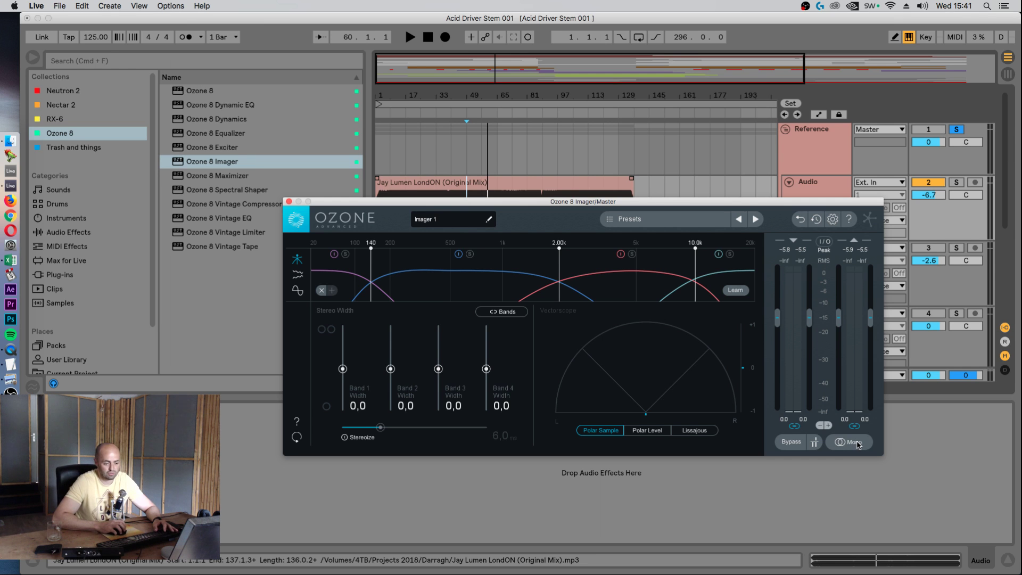
key(space)
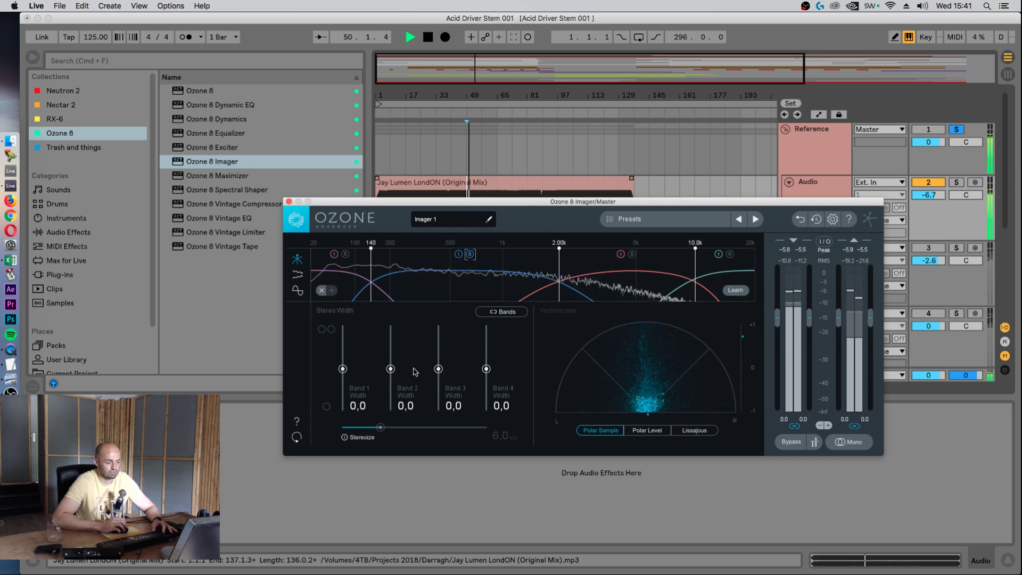
drag(390, 369, 390, 326)
drag(380, 427, 486, 427)
- Check the widened Band 2 in mono, return to stereo, and stop playback
click(846, 441)
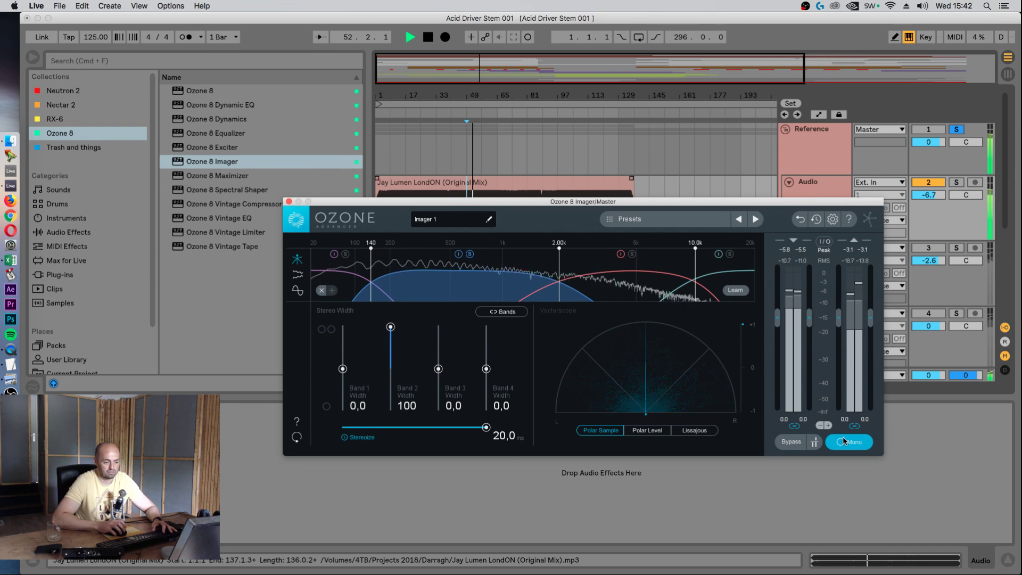
click(843, 441)
key(space)
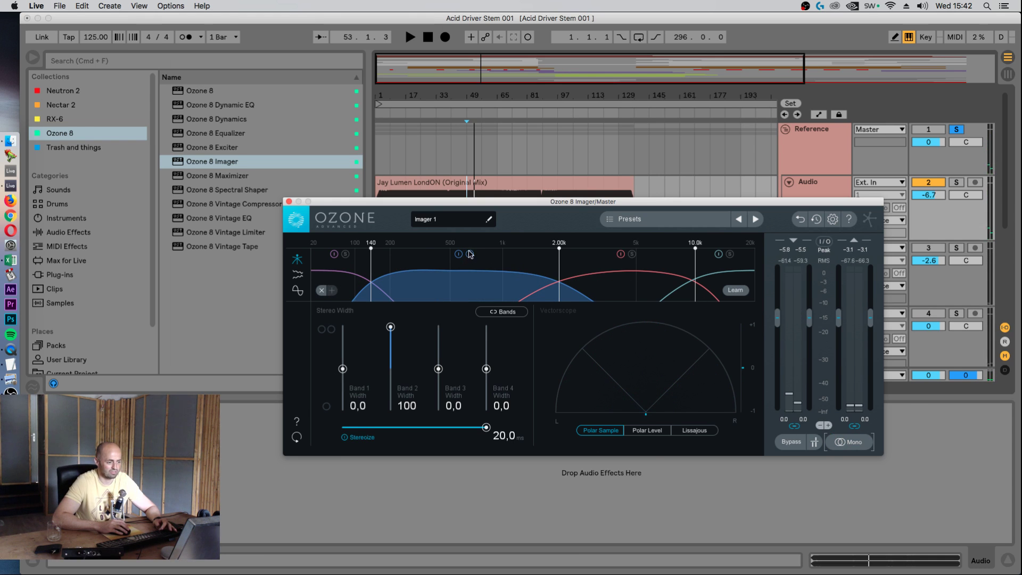
- Replay the track with no band soloed and compare the mix with Band 2's widening disabled and enabled
key(space)
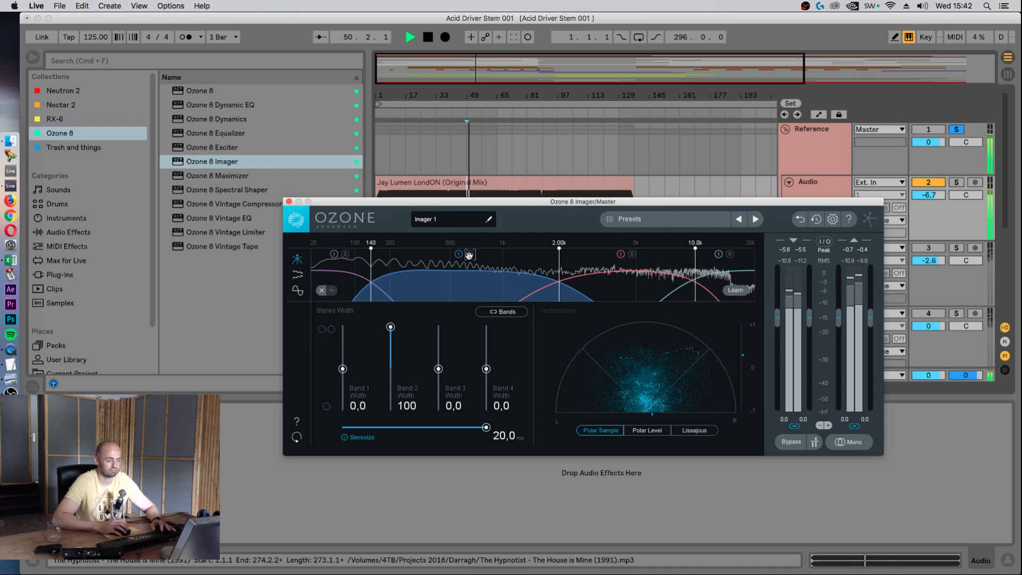
click(459, 255)
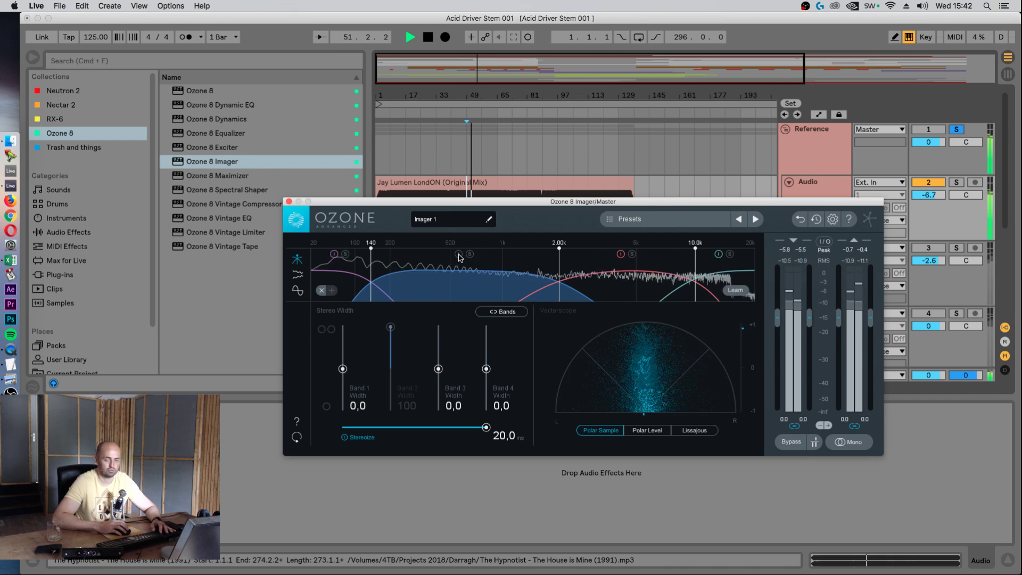
click(458, 254)
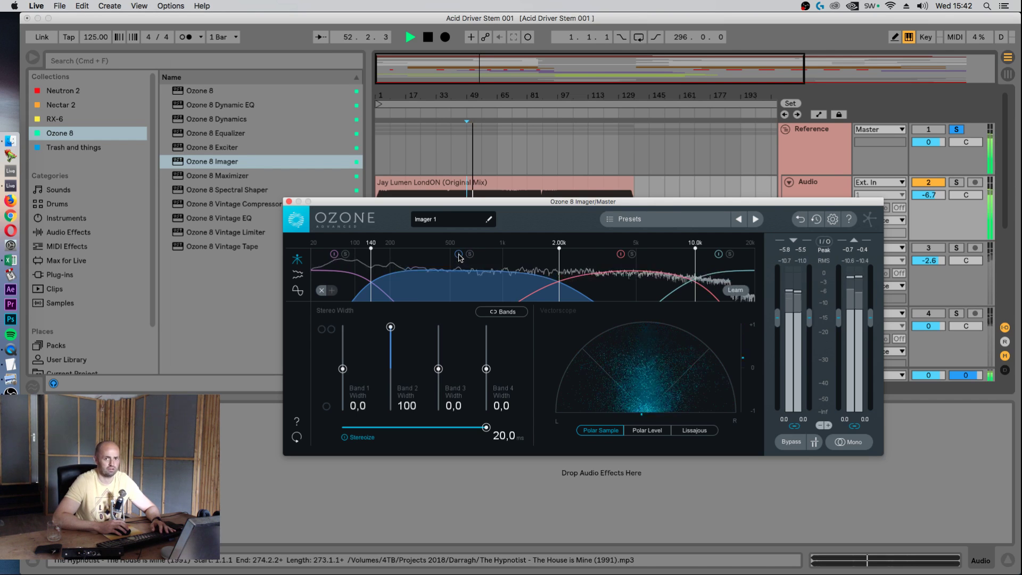
- Stop playback, keep Band 2 enabled with its stereo width reset to 0.0, and turn off Stereoize
click(459, 255)
key(space)
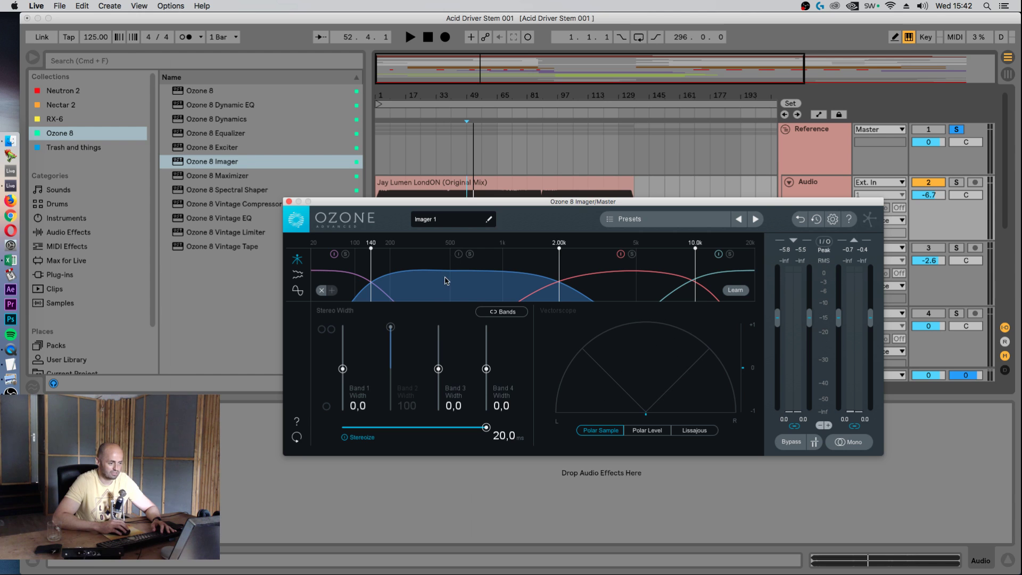
click(461, 255)
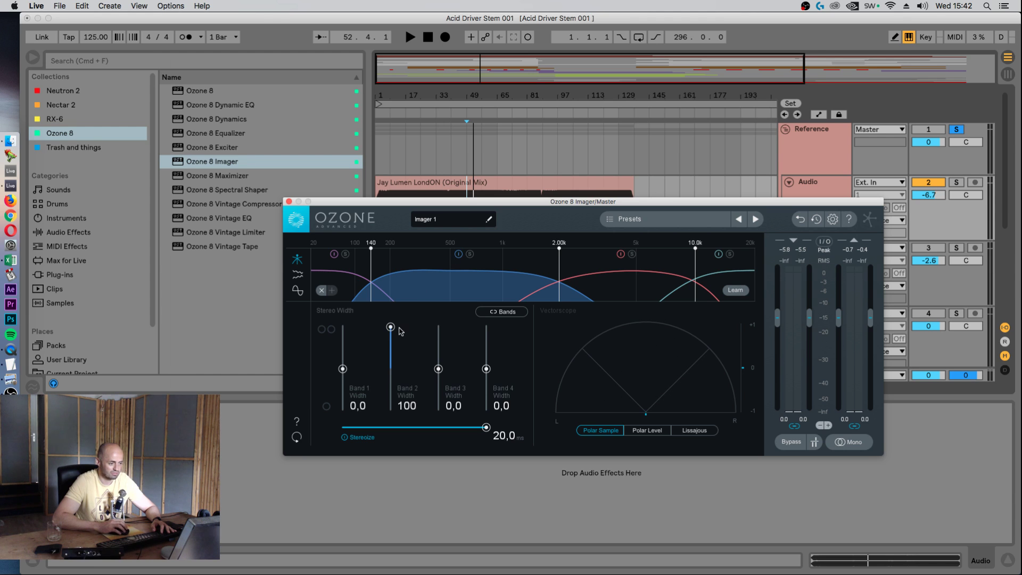
drag(390, 327, 391, 371)
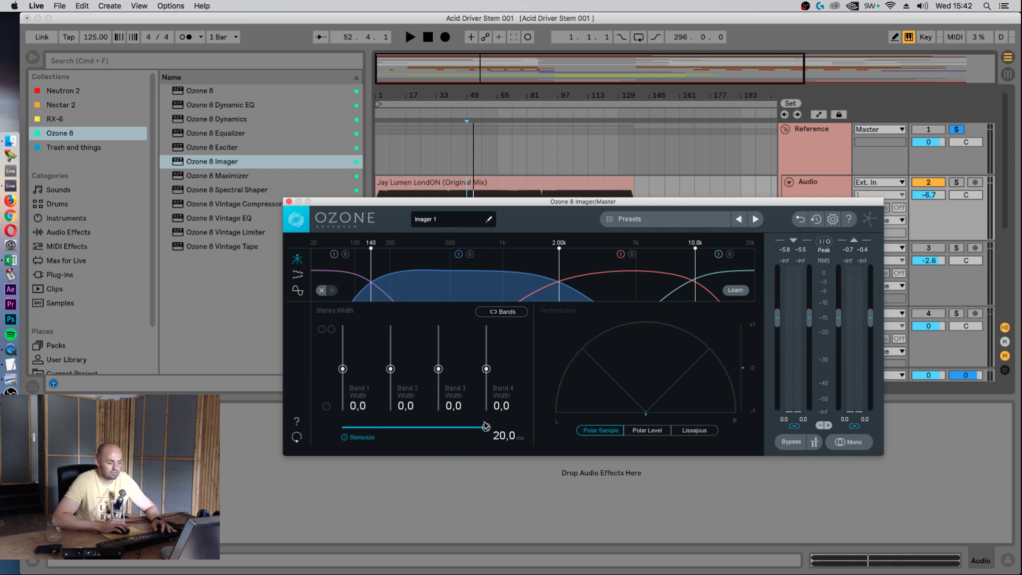
drag(485, 426, 342, 426)
click(344, 437)
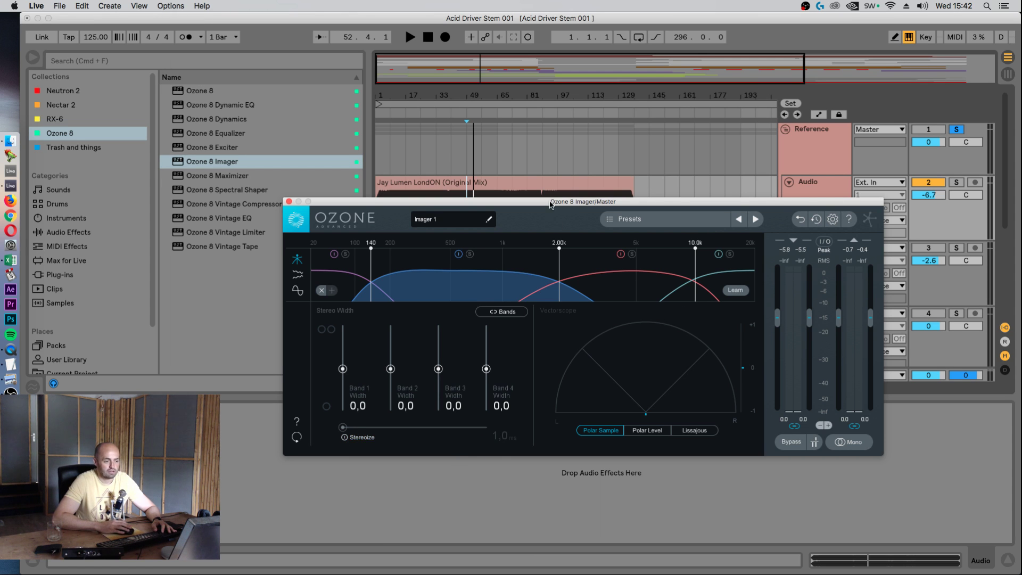
- Activate The Hypnotist track in place of the Jay Lumen track and play it from bar 105 with the Imager in view
drag(551, 204, 523, 357)
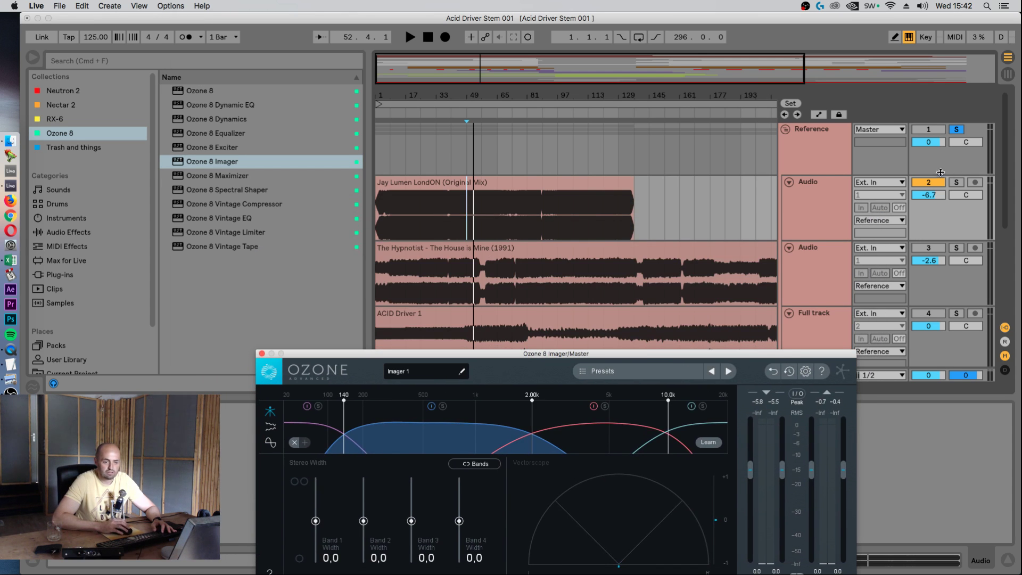
click(423, 266)
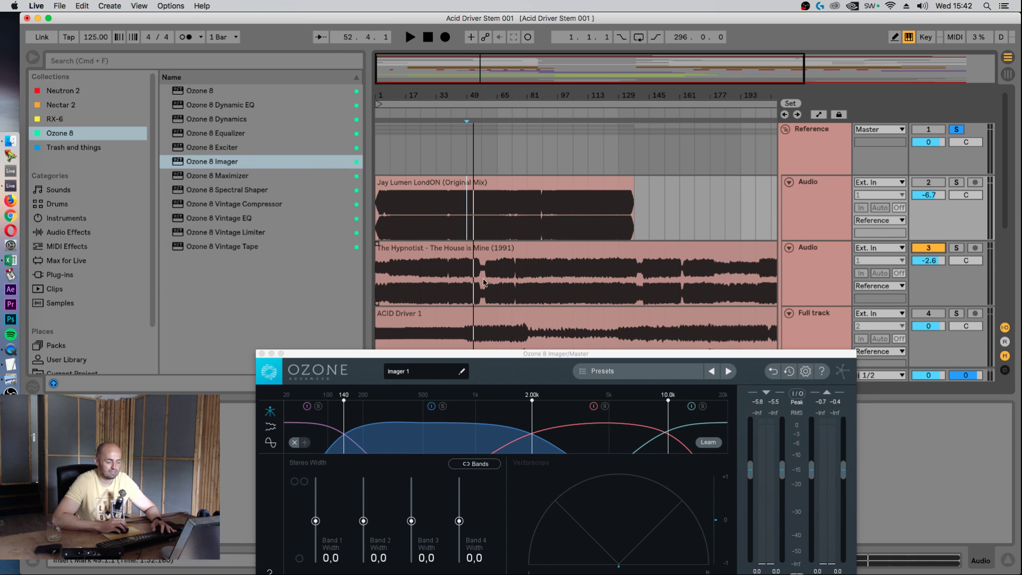
key(minus)
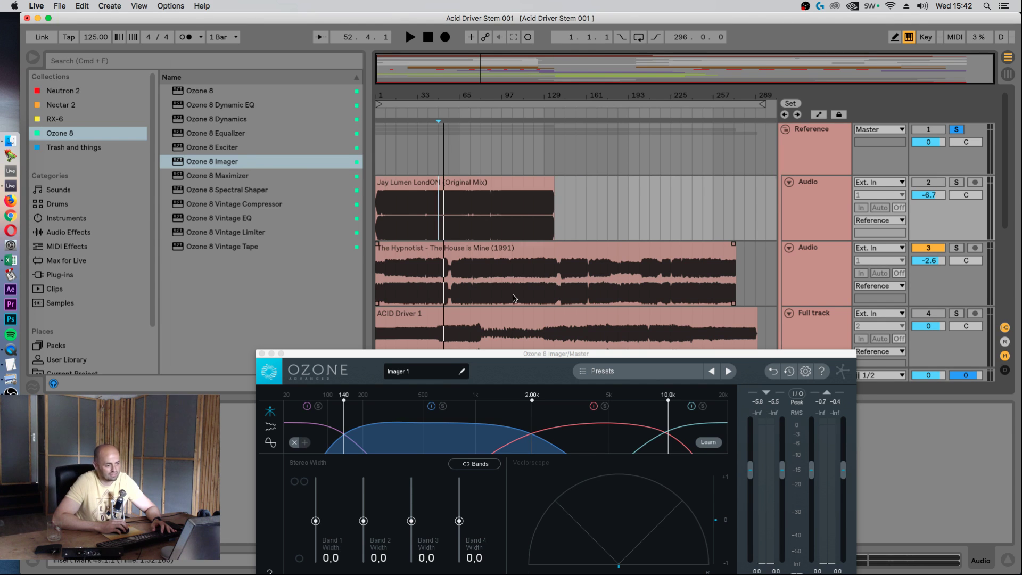
click(515, 297)
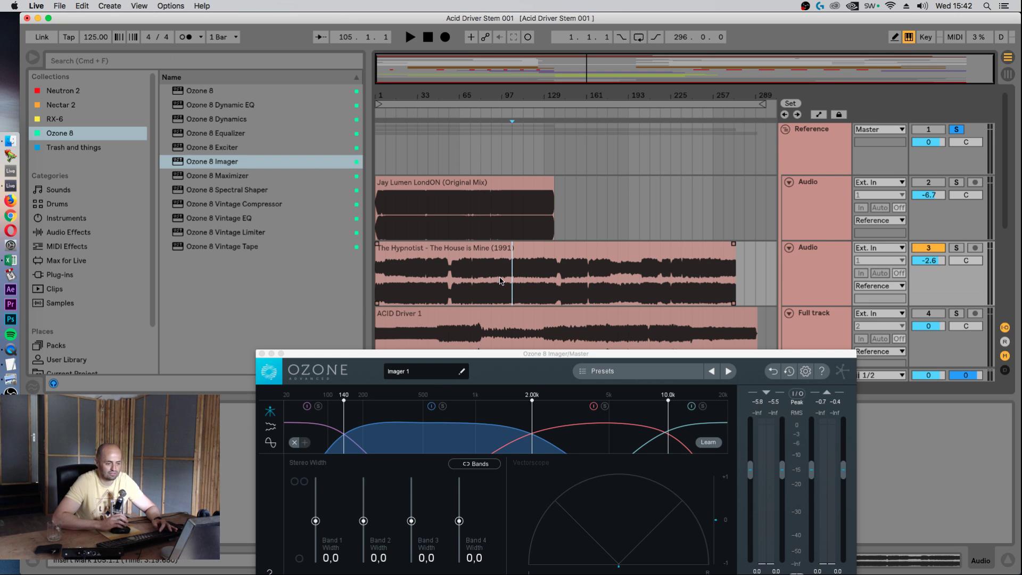
drag(629, 363, 620, 296)
key(space)
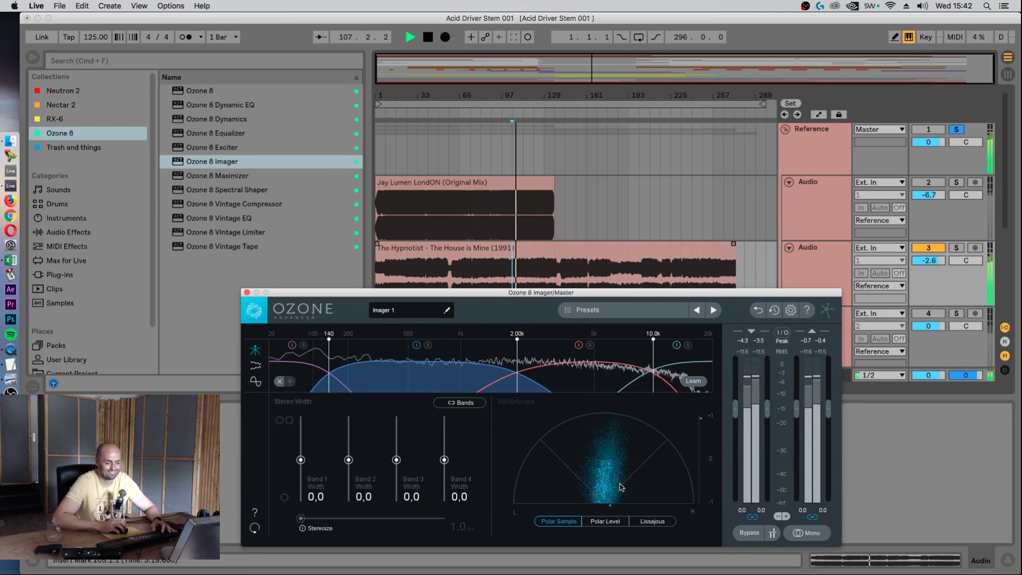
- Compare The Hypnotist track in mono and stereo, ending in stereo with playback stopped and the Imager window closed
click(805, 533)
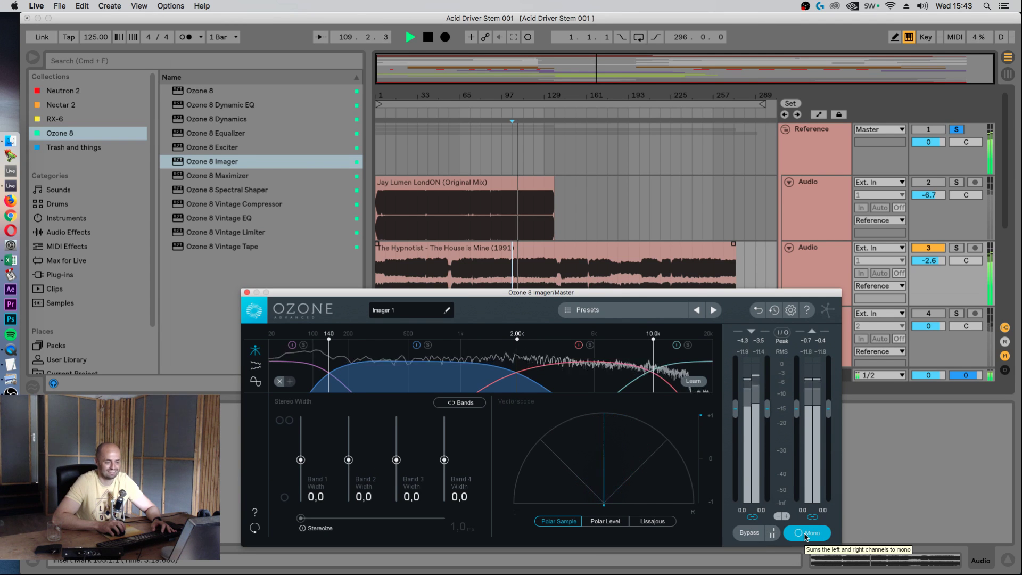
click(806, 533)
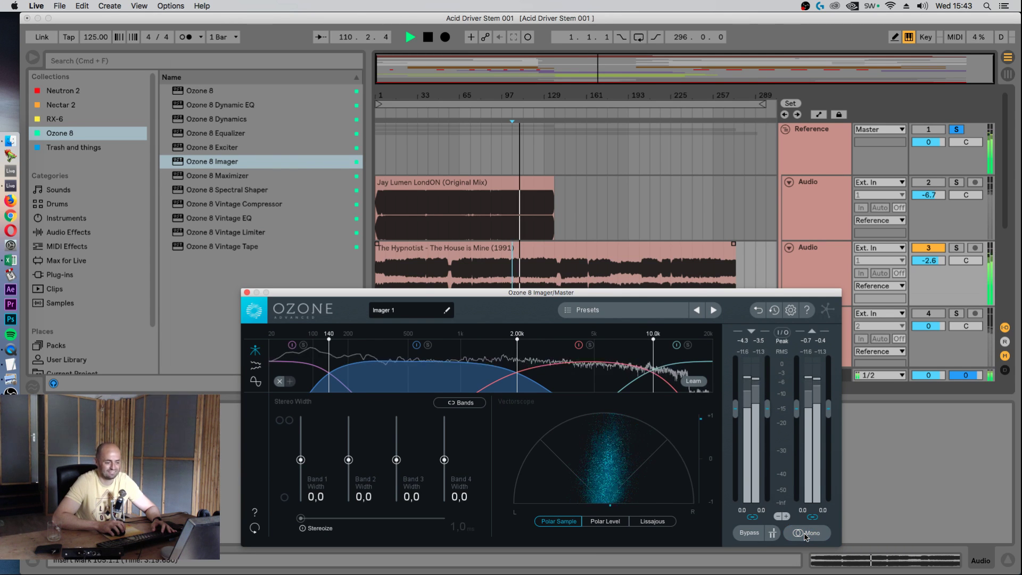
click(805, 533)
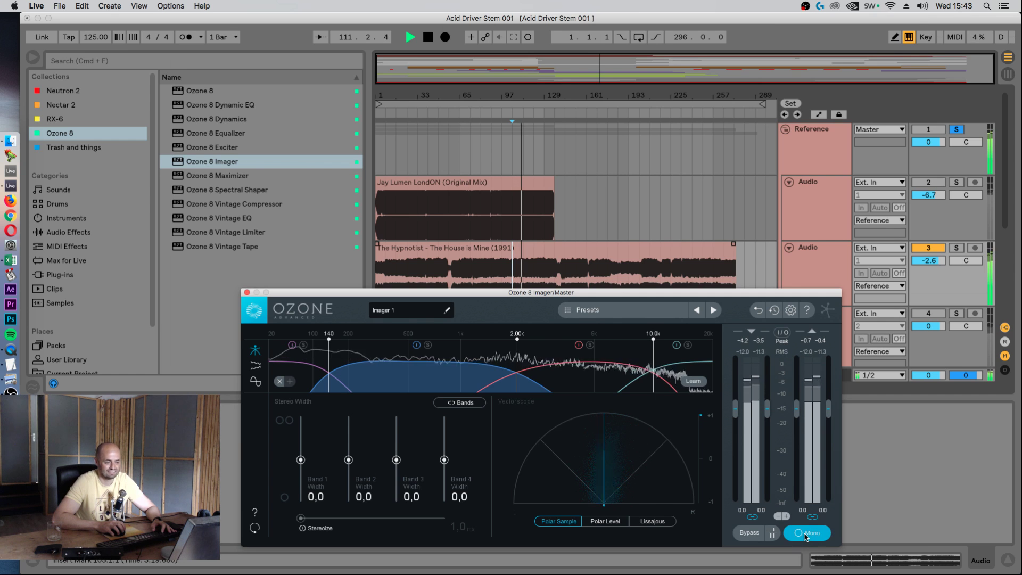
click(805, 533)
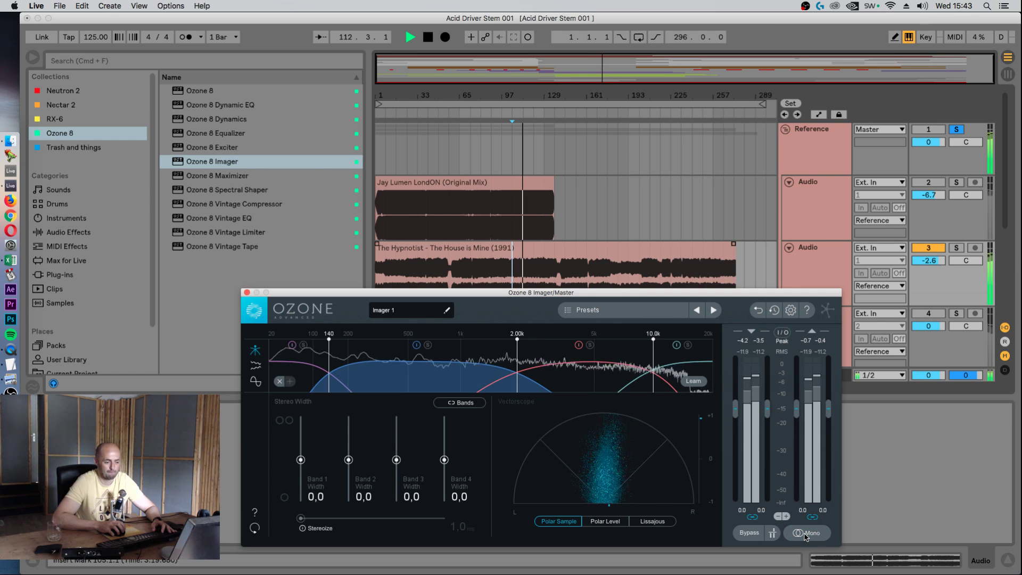
key(space)
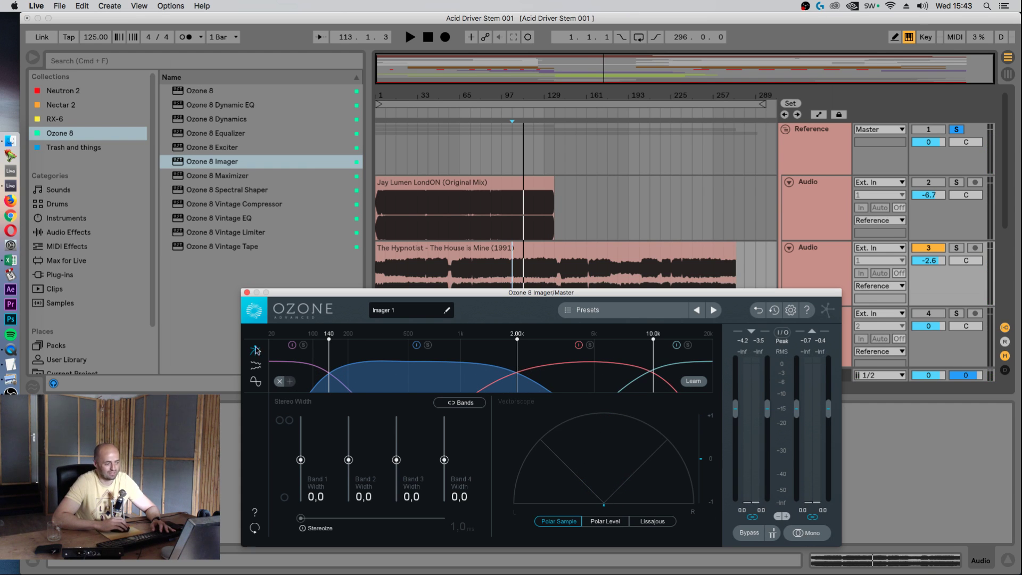
click(247, 292)
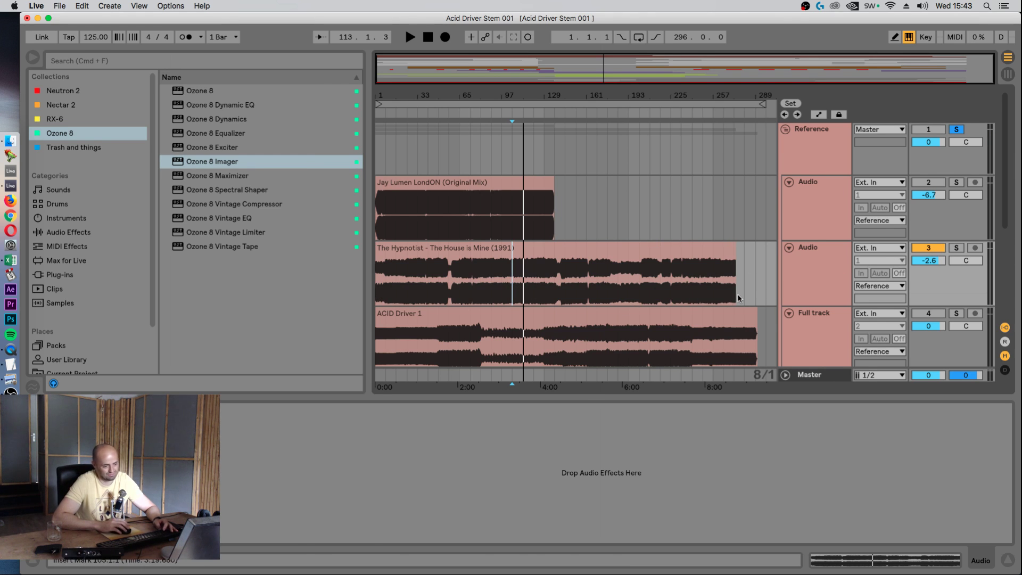
- Deactivate The Hypnotist track and activate the Full track containing ACID Driver 1
click(732, 249)
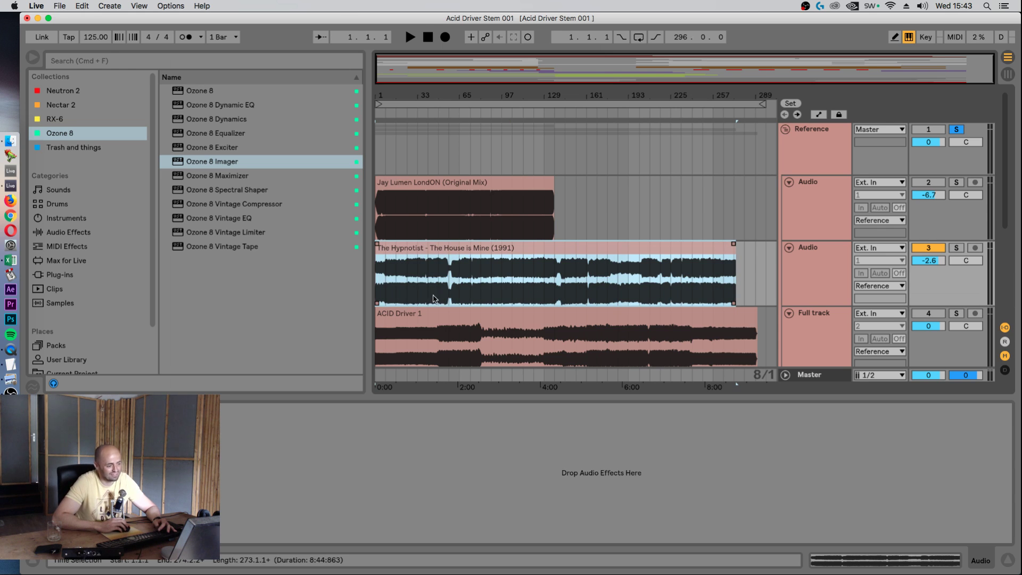
click(922, 248)
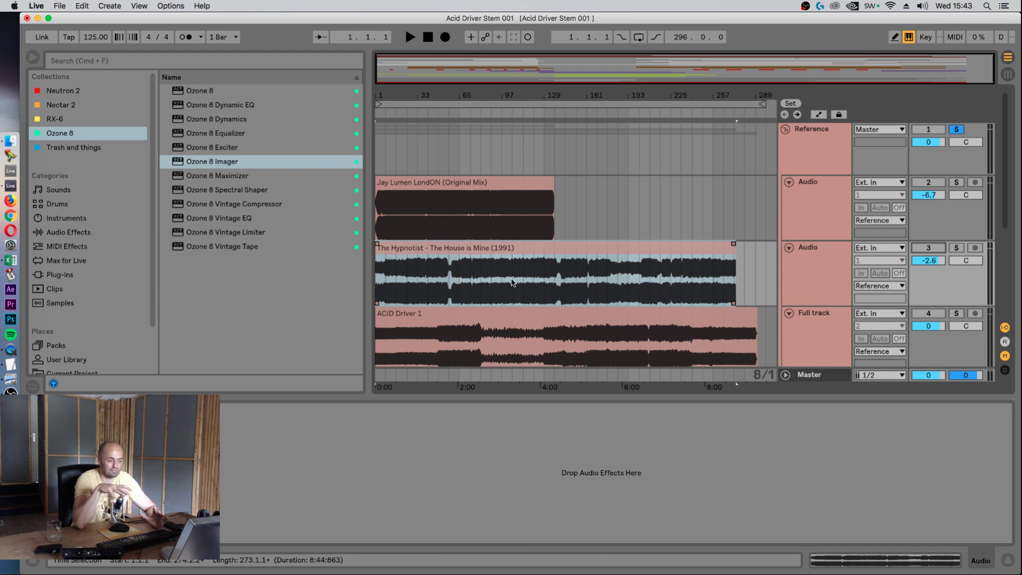
scroll(512, 282, down, 3)
click(538, 253)
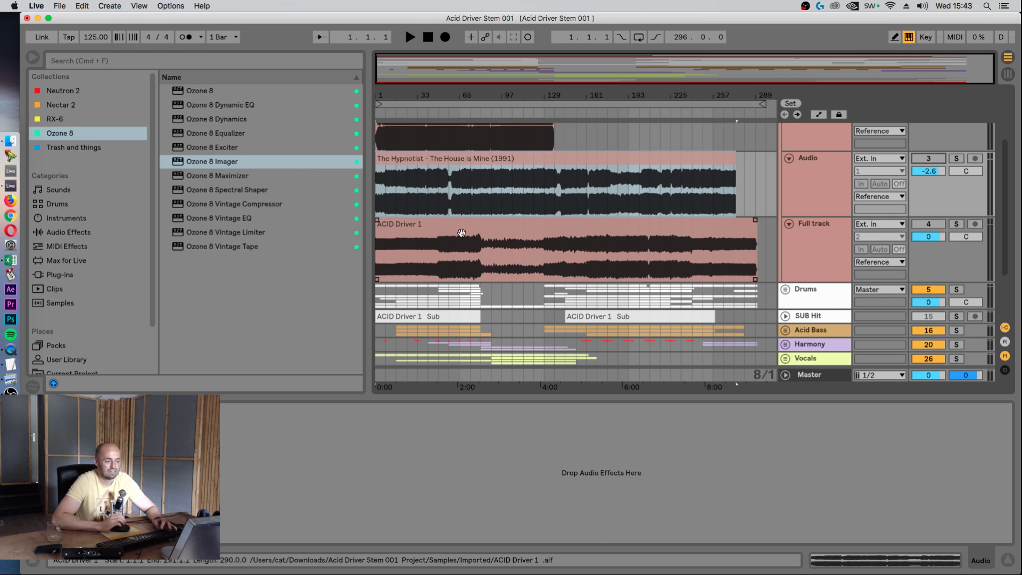
click(929, 224)
click(821, 243)
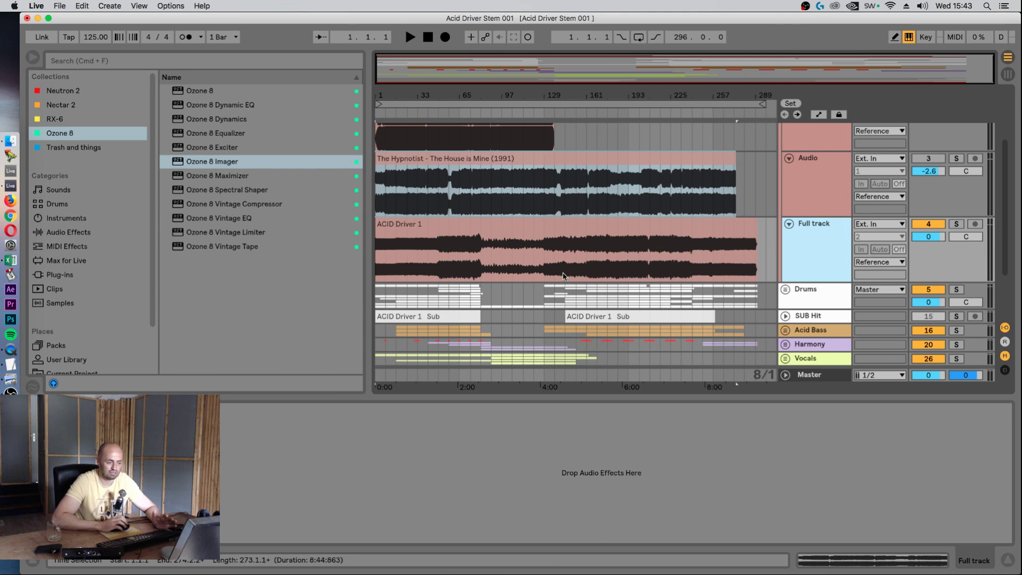
- Play ACID Driver 1 from bar 49 and open the Master track's Ozone 8 Imager
scroll(500, 209, down, 1)
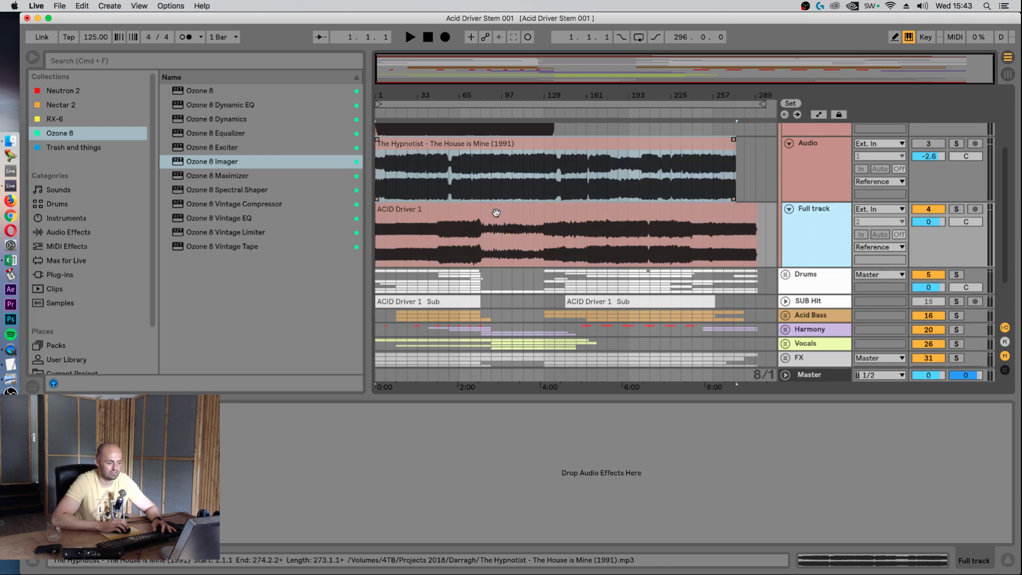
click(436, 246)
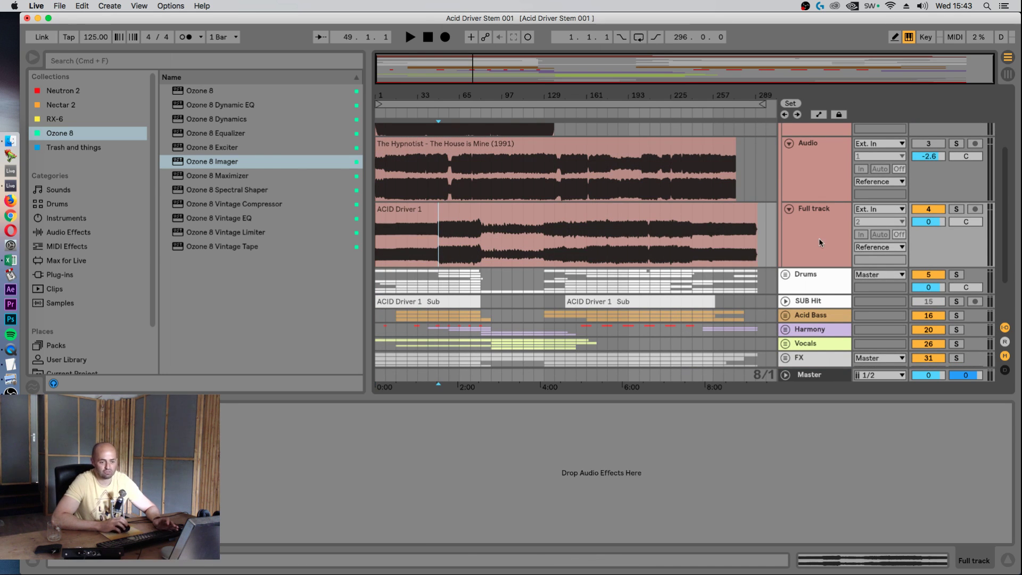
key(space)
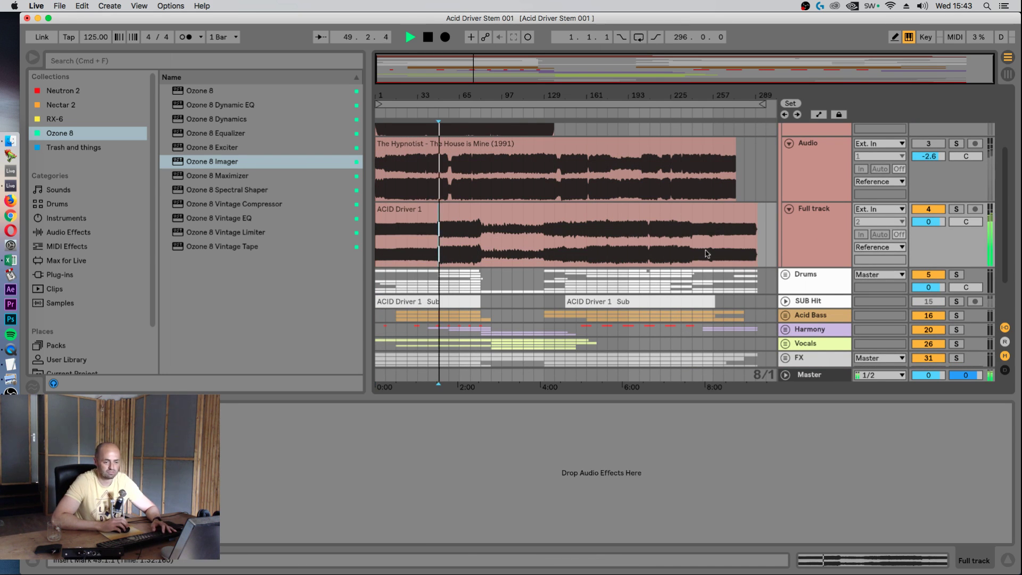
scroll(870, 218, up, 5)
scroll(870, 219, down, 8)
scroll(870, 200, up, 3)
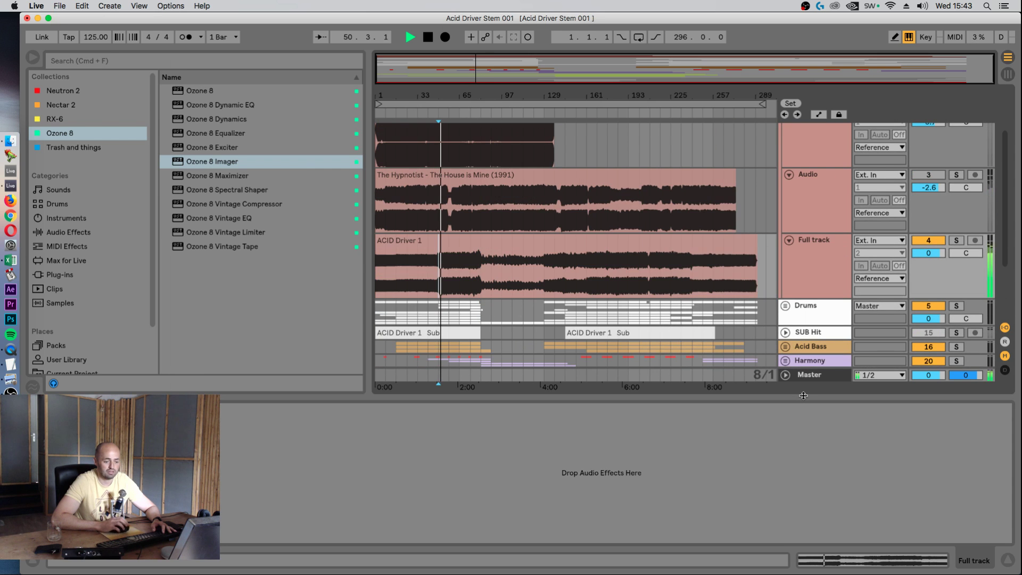
click(809, 375)
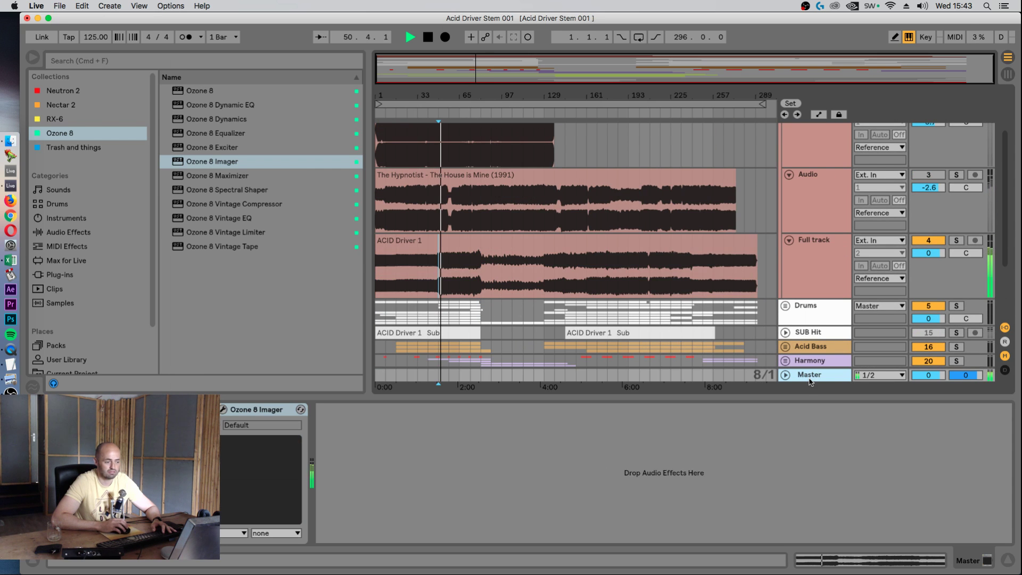
click(223, 409)
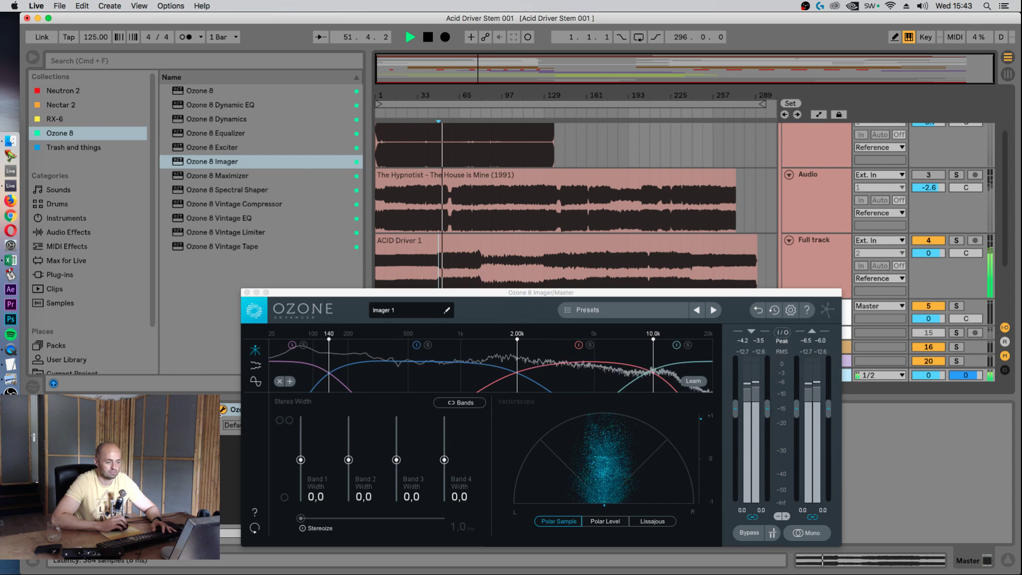
- Switch ACID Driver 1 repeatedly between mono and stereo during playback to compare them, ending in stereo
click(801, 533)
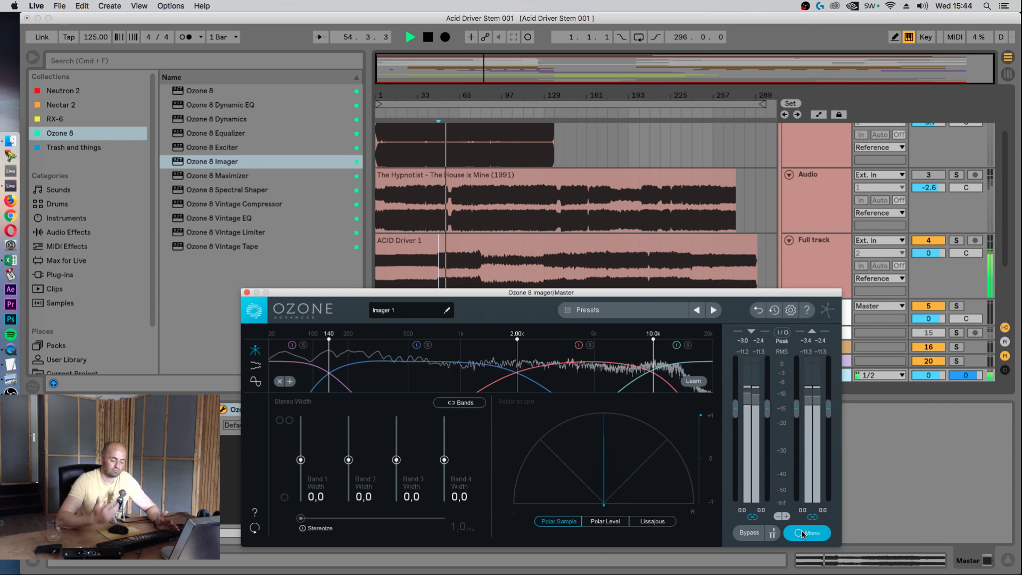
click(802, 532)
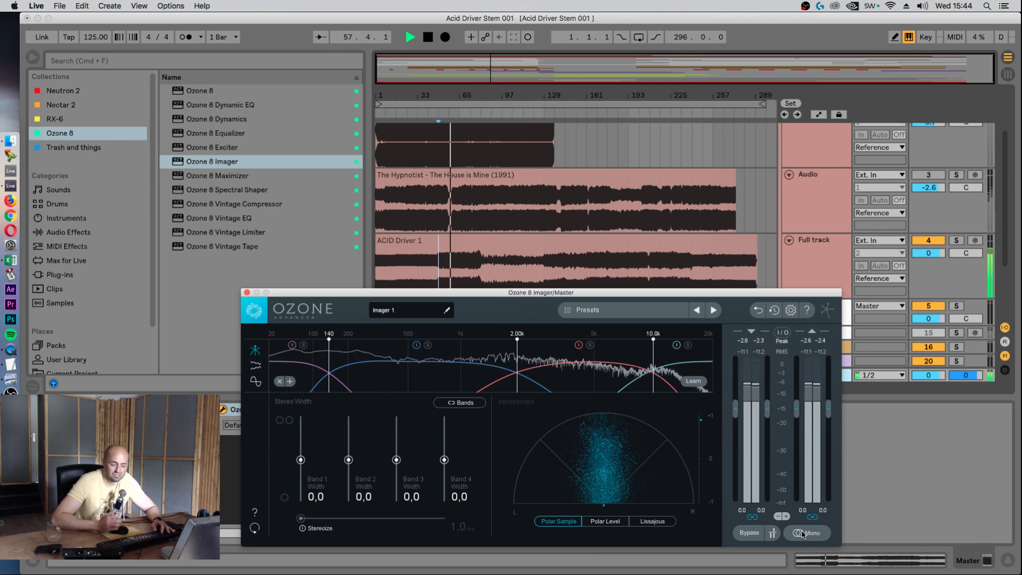
click(802, 534)
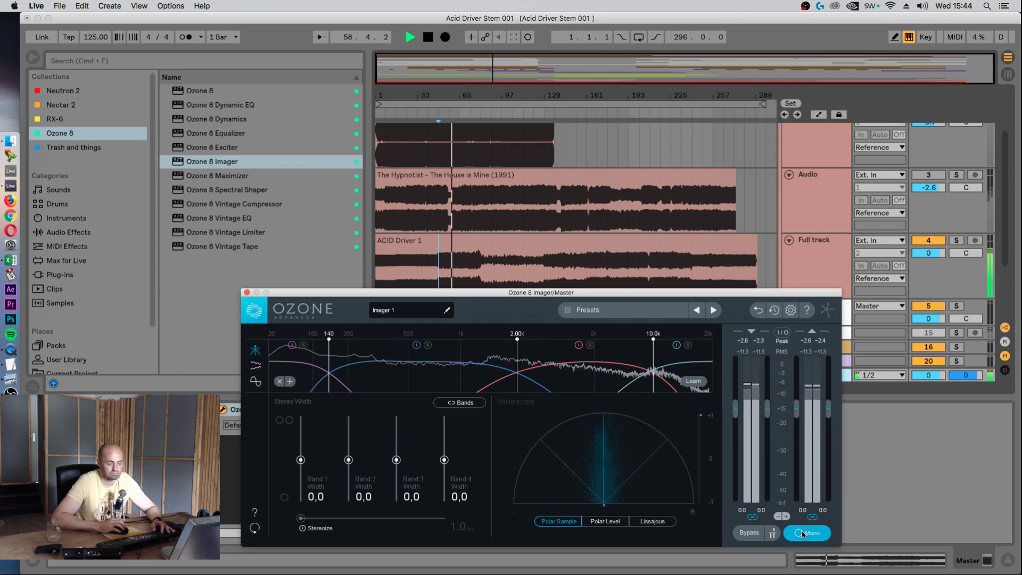
click(803, 534)
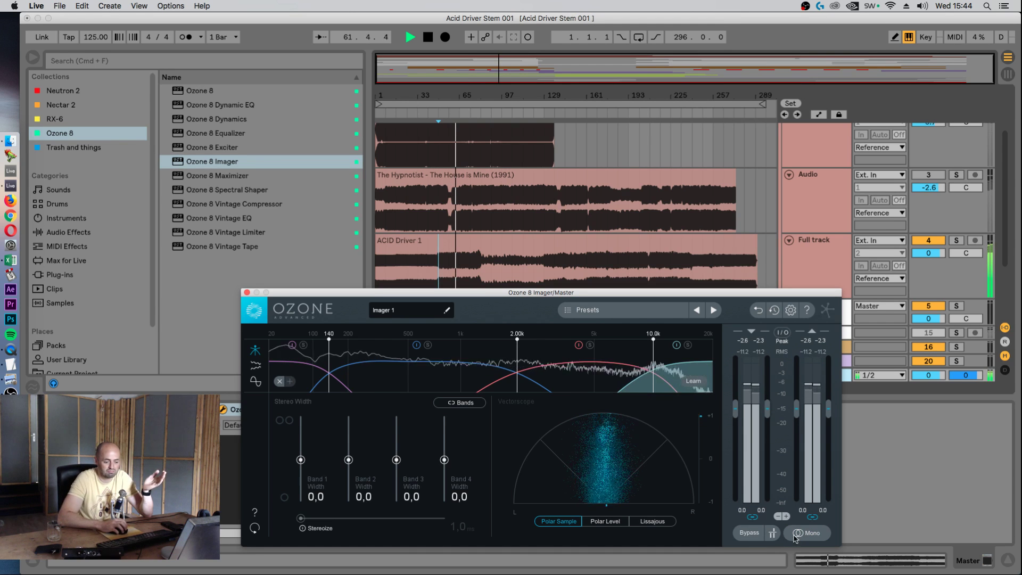
click(795, 534)
click(796, 535)
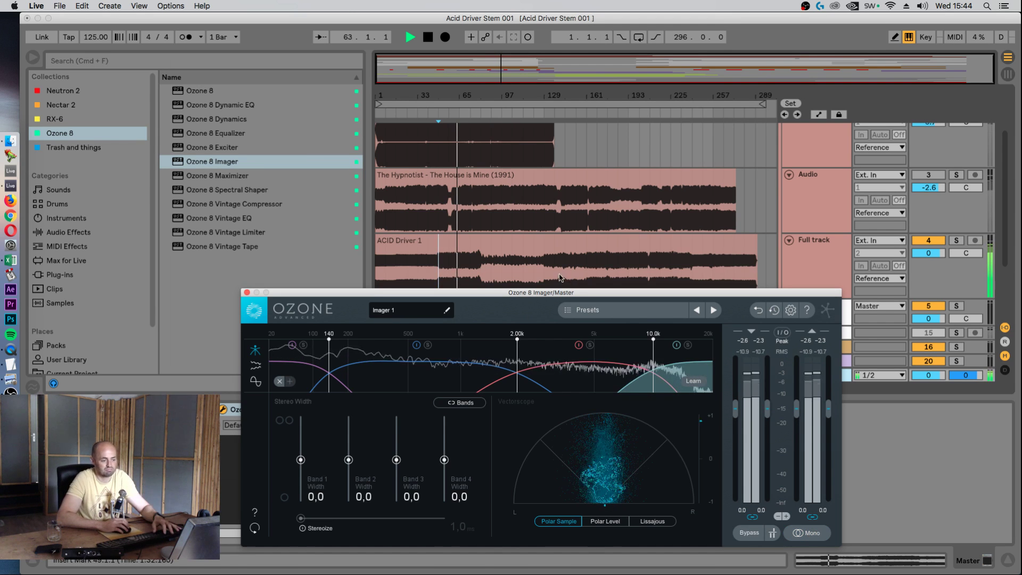
- Play the ACID Driver 1 breakdown from bar 113 and compare it in mono and stereo, ending in stereo with playback stopped
double_click(515, 274)
key(space)
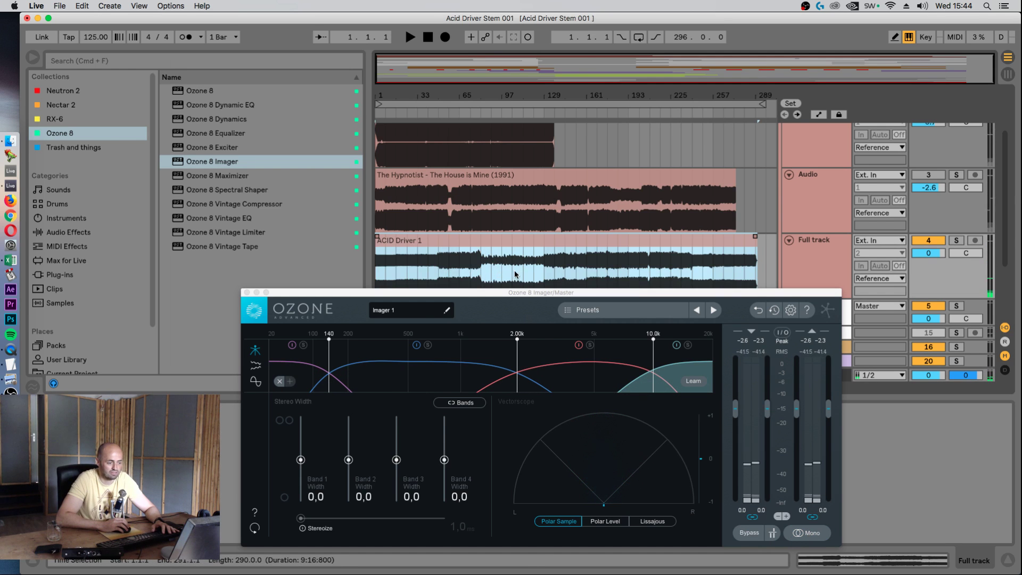
drag(523, 270, 534, 270)
key(space)
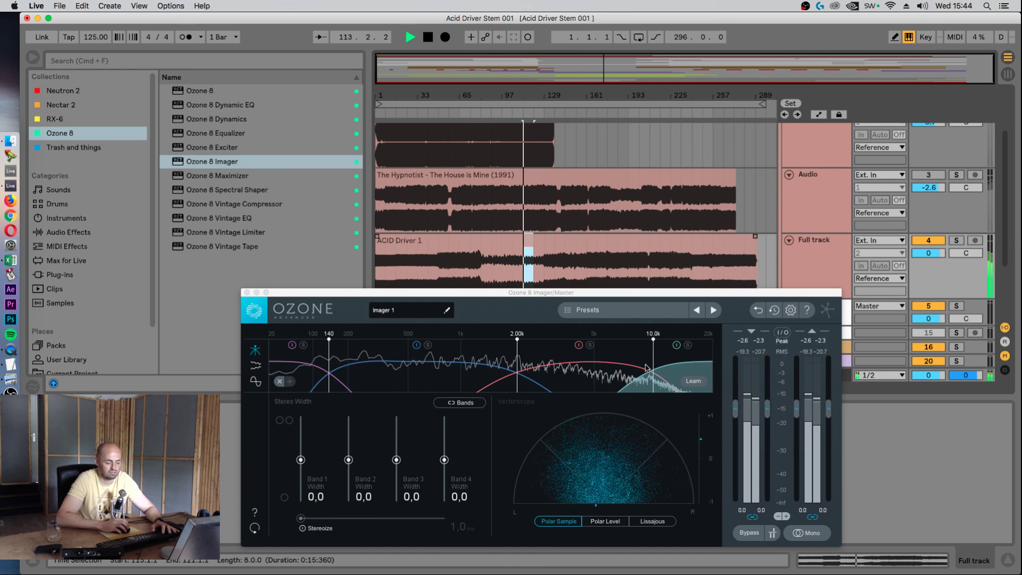
click(799, 532)
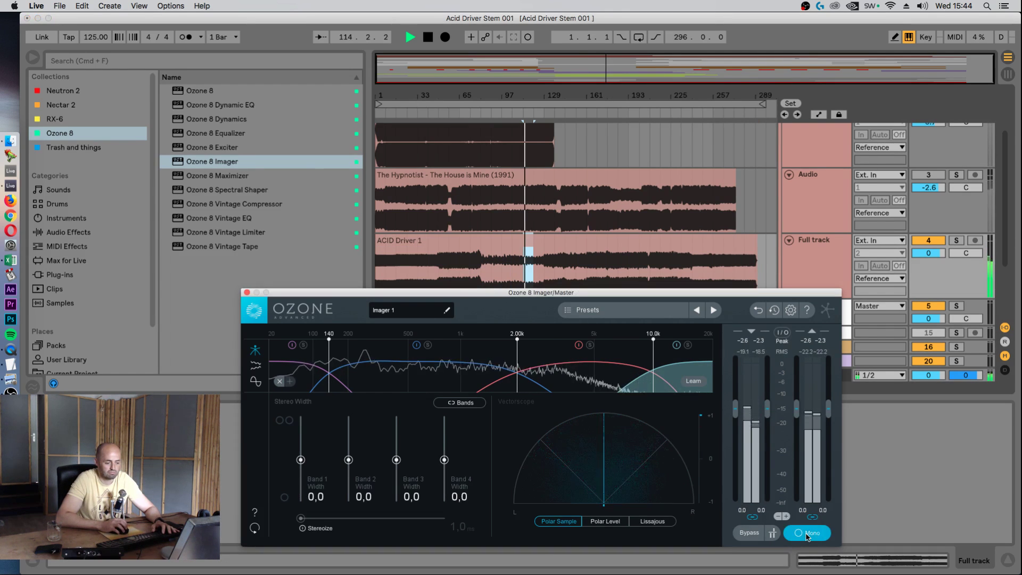
click(805, 533)
click(806, 535)
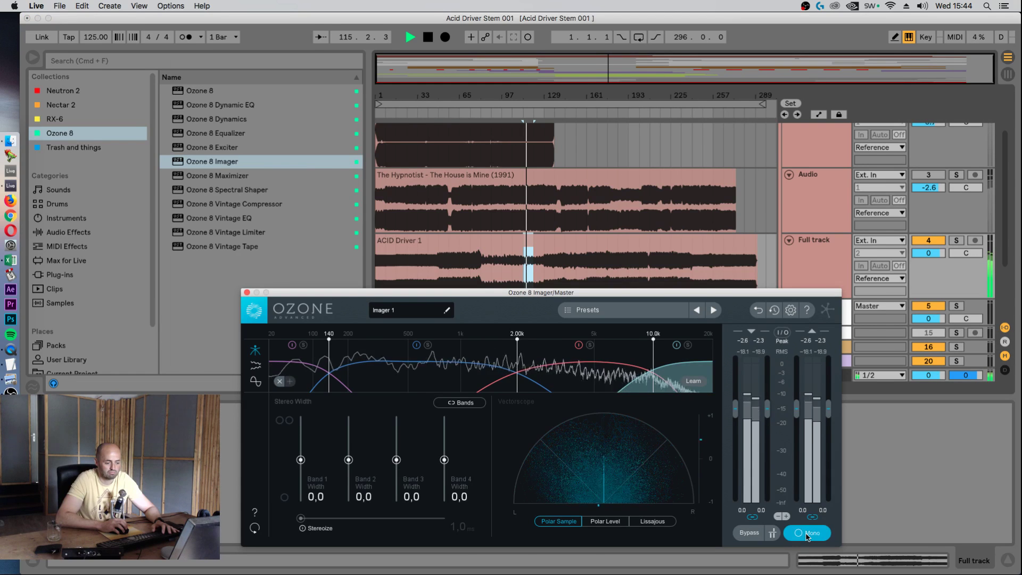
click(806, 534)
key(space)
- Play ACID Driver 1 from bar 161 and compare it in mono and stereo, ending in stereo with playback stopped
click(564, 263)
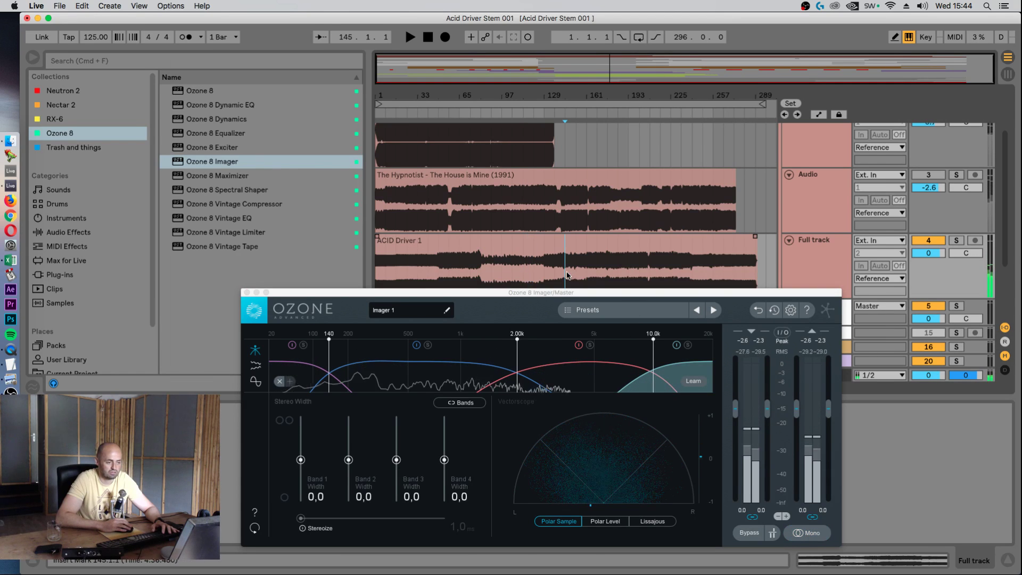
click(586, 266)
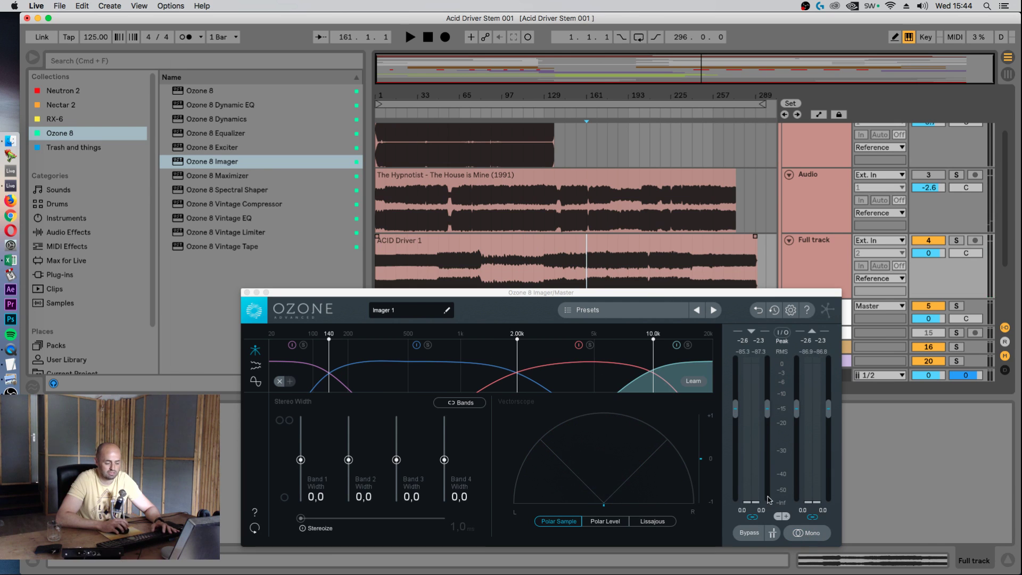
key(space)
click(806, 533)
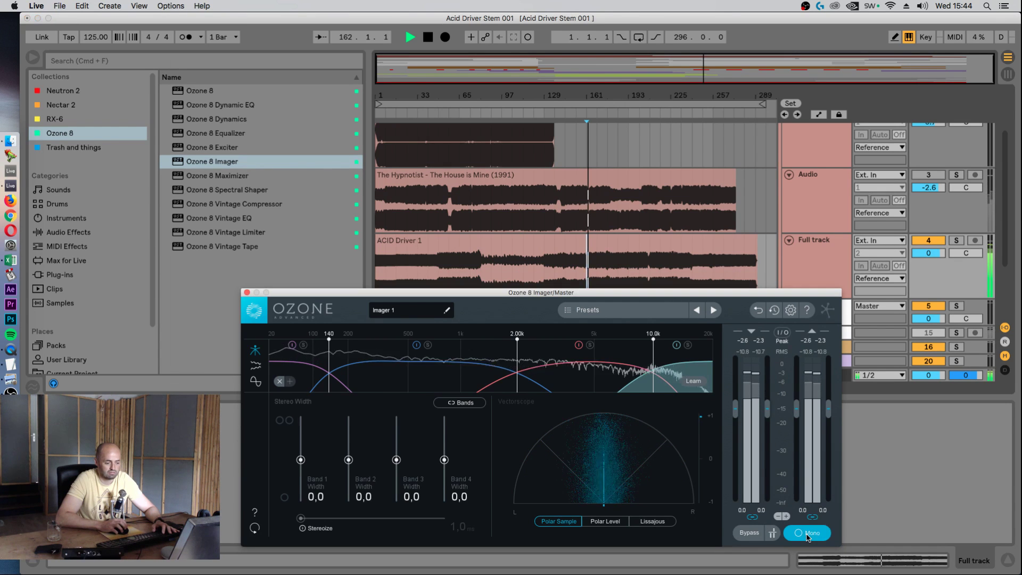
click(806, 533)
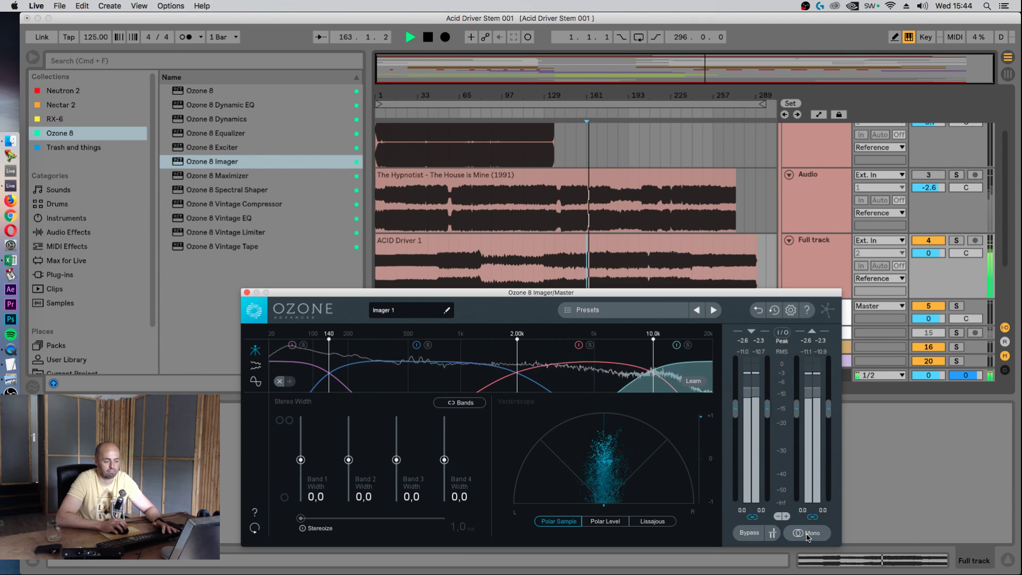
click(806, 533)
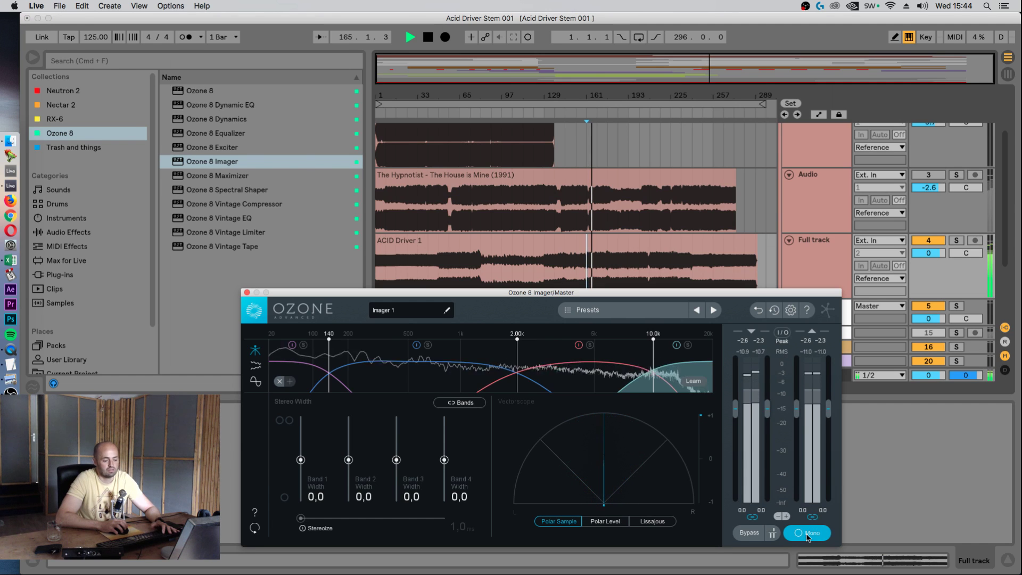
click(806, 533)
key(space)
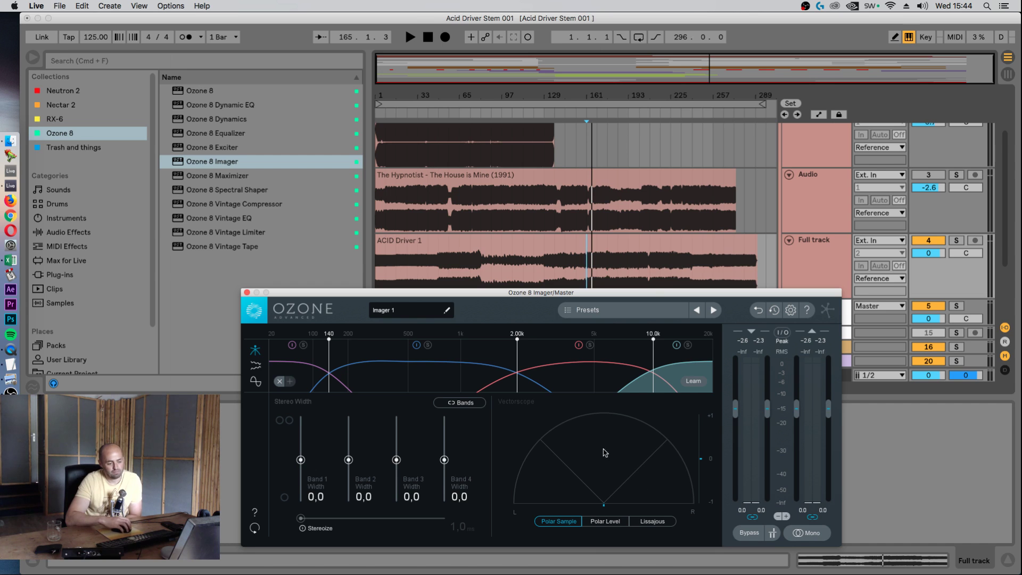
- Close the Ozone 8 Imager window and collapse the Reference group
drag(644, 297, 600, 259)
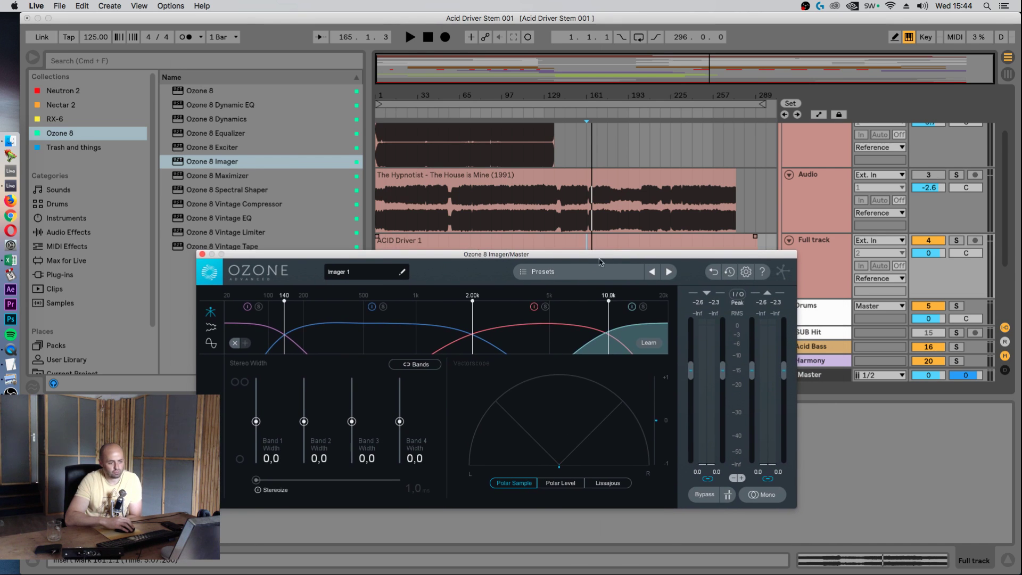
click(201, 256)
scroll(778, 151, up, 3)
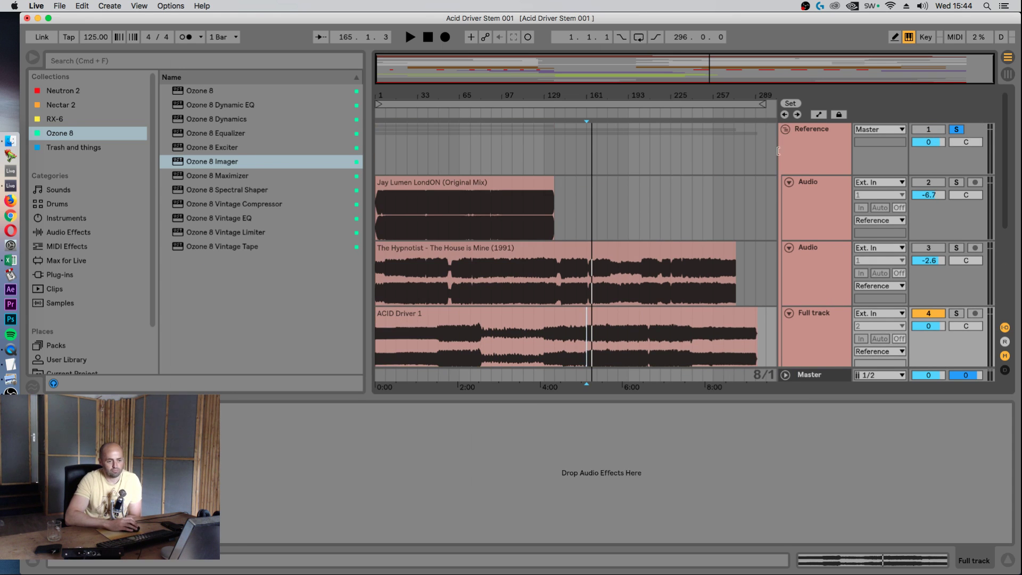
click(786, 130)
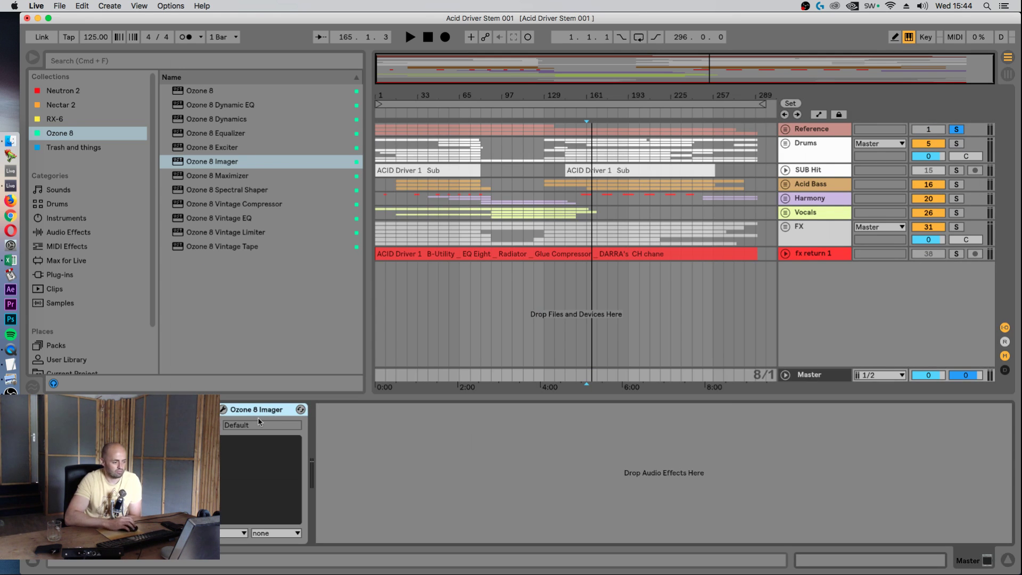
- Turn off solo on the Reference group and leave the Drums group collapsed
click(789, 155)
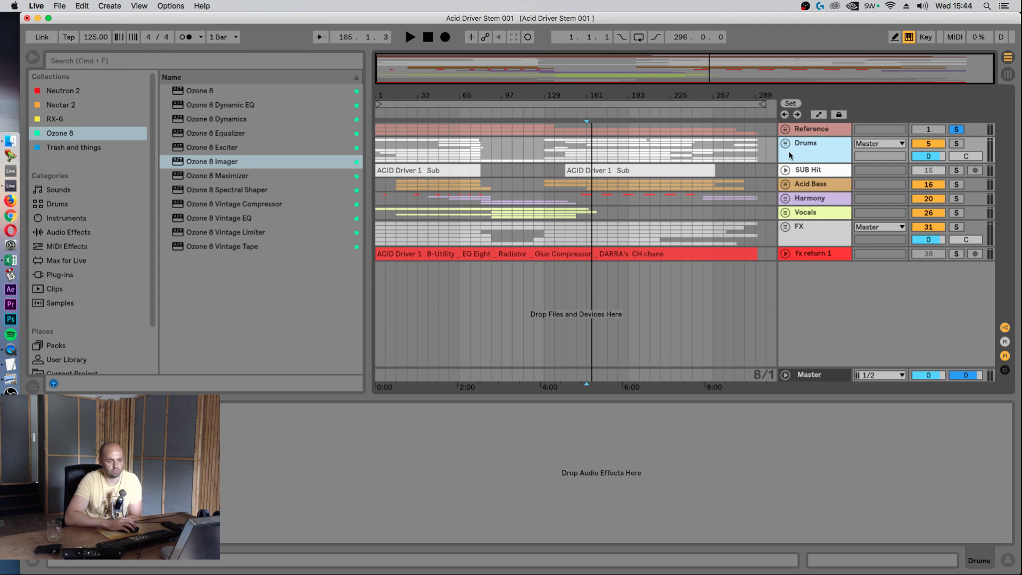
click(785, 143)
click(956, 130)
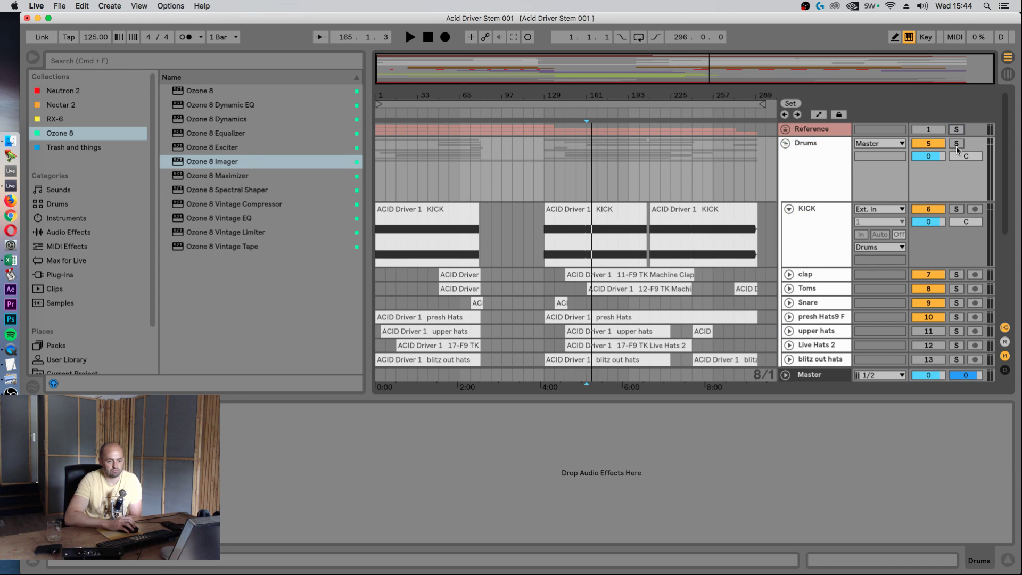
click(784, 143)
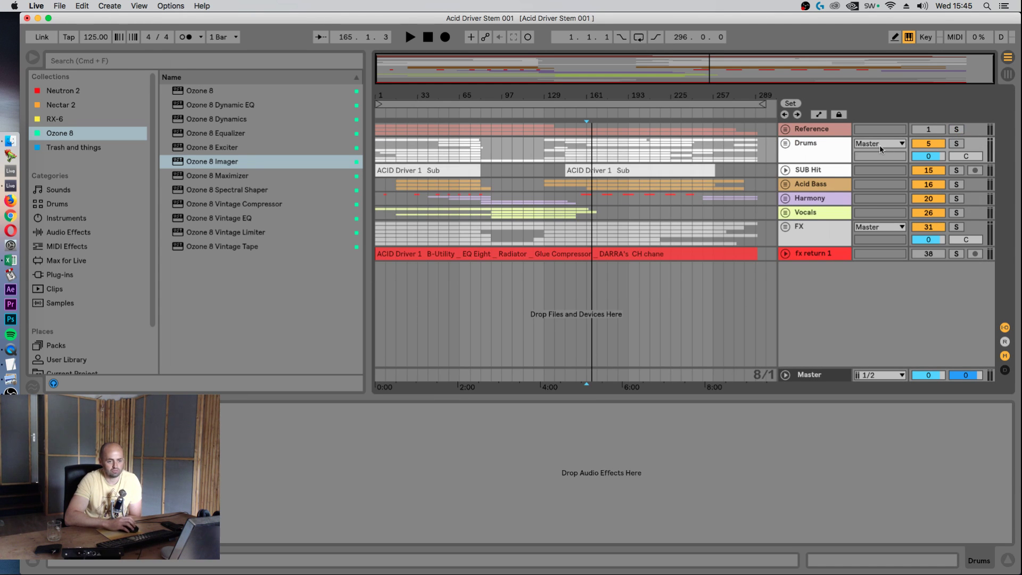
- Deactivate the SUB Hit, Acid Bass, Harmony, Vocals, FX and fx return 1 tracks, keeping Drums active
click(933, 202)
click(929, 227)
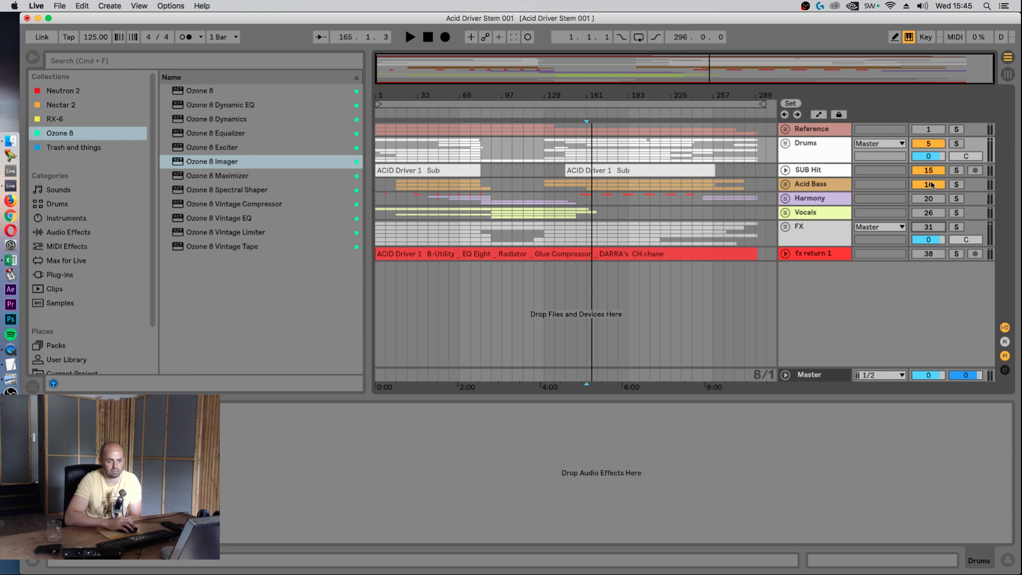
click(916, 184)
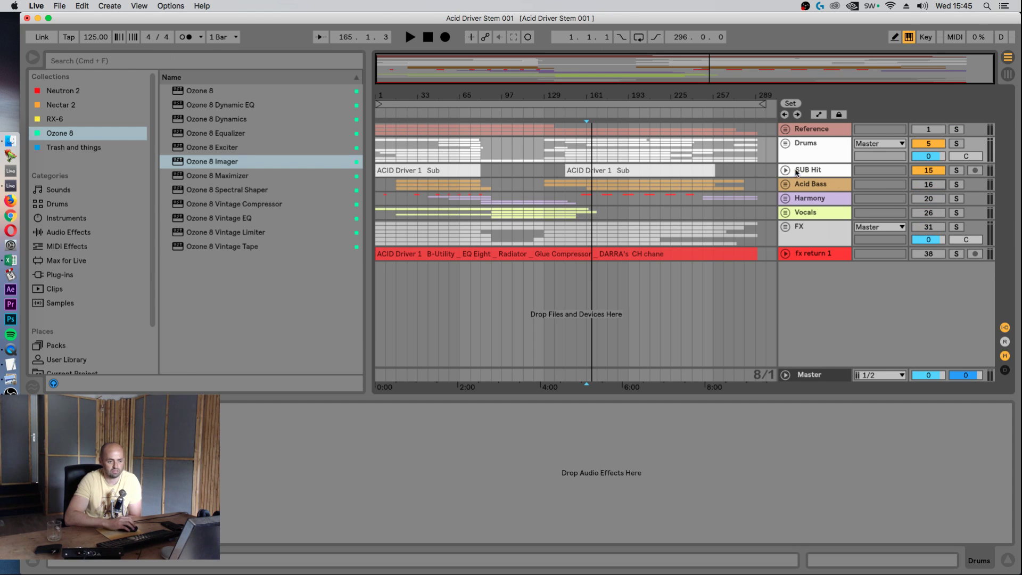
- Expand the Drums group and play a 16-bar loop starting at bar 161
click(794, 145)
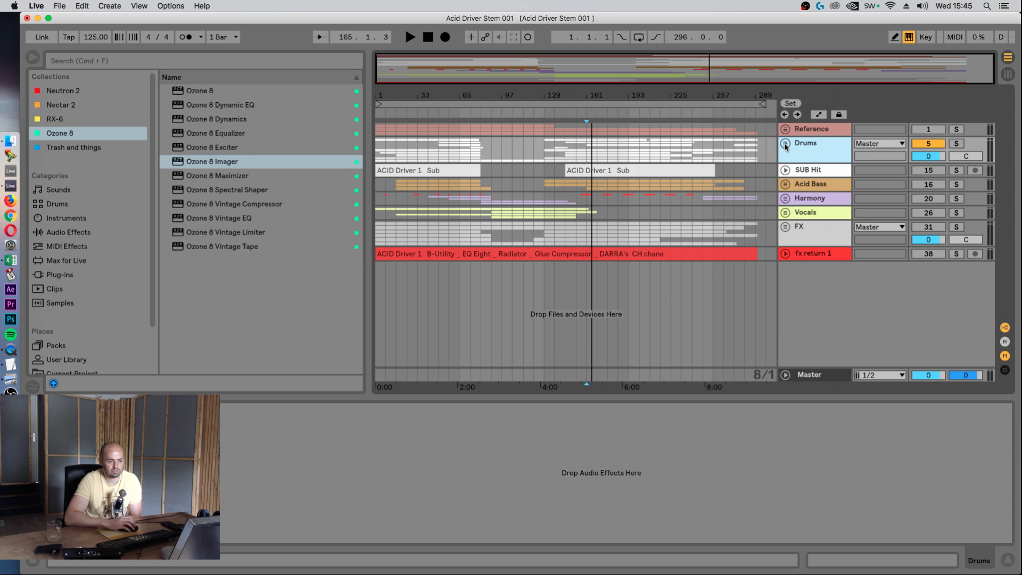
click(785, 143)
scroll(691, 261, down, 3)
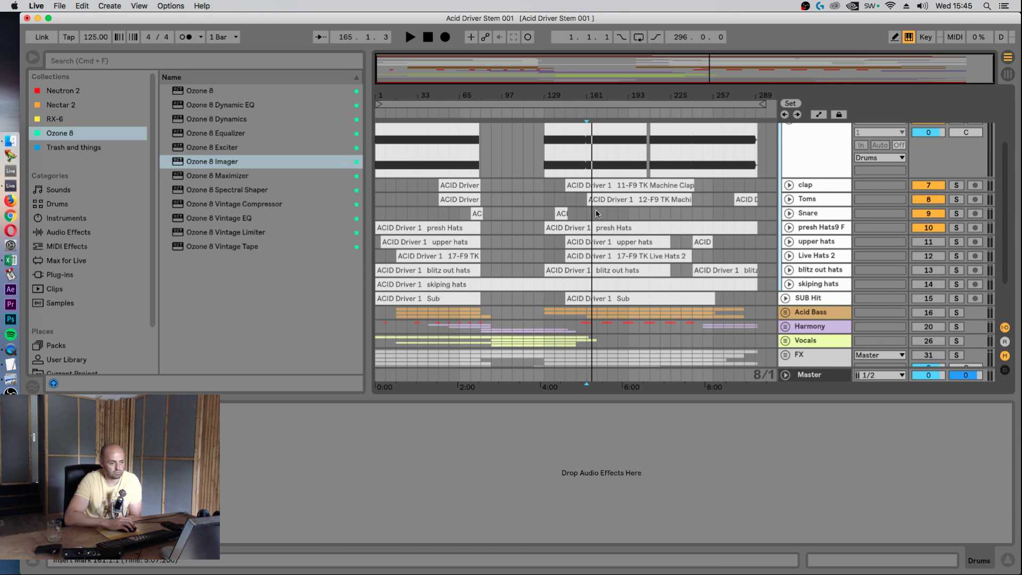
scroll(590, 248, up, 1)
drag(590, 247, 603, 244)
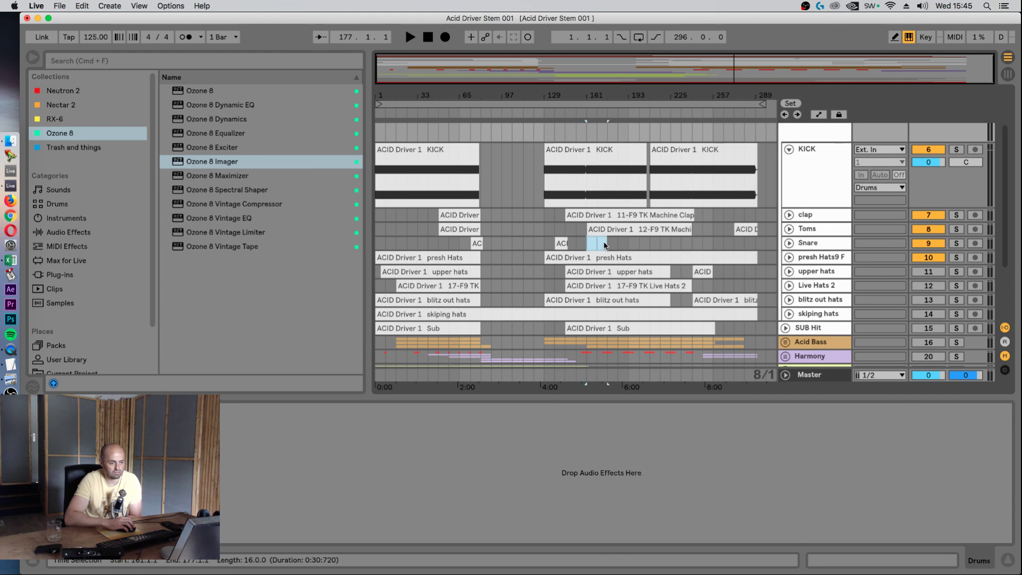
key(super+l)
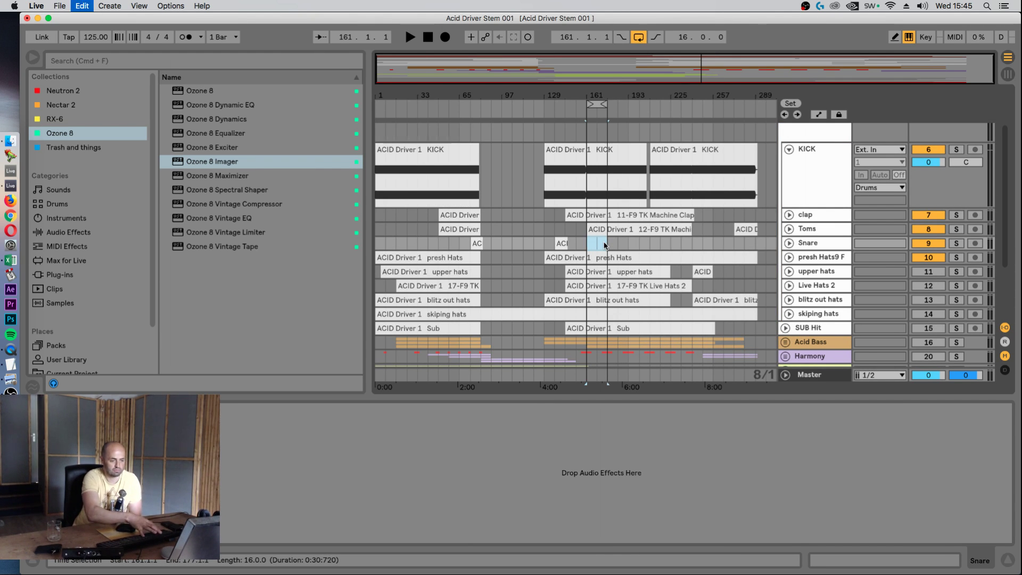
key(space)
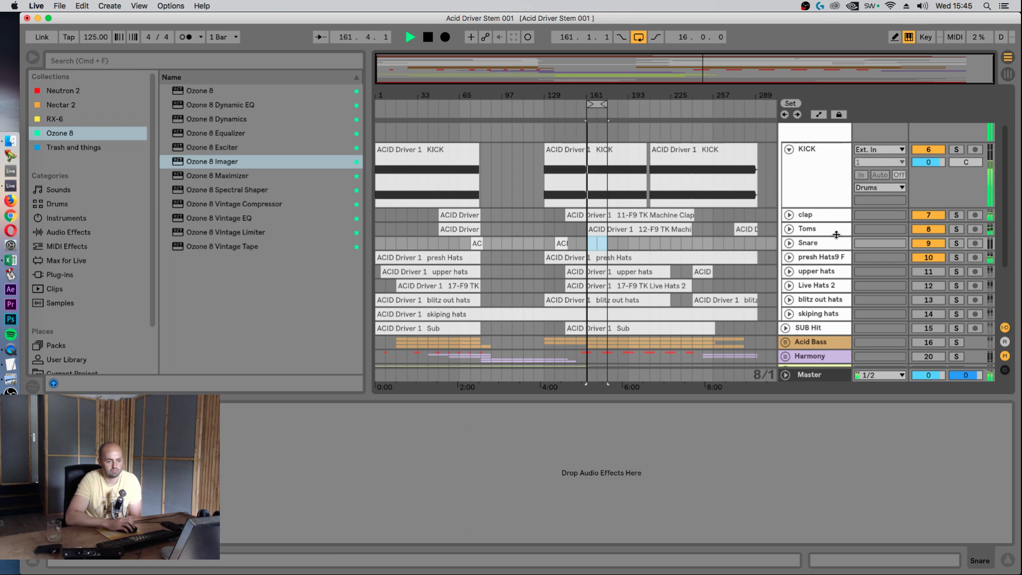
- Collapse the KICK track and audition the loop with SUB Hit added, ending with SUB Hit deactivated and playback stopped
scroll(800, 232, up, 2)
click(789, 209)
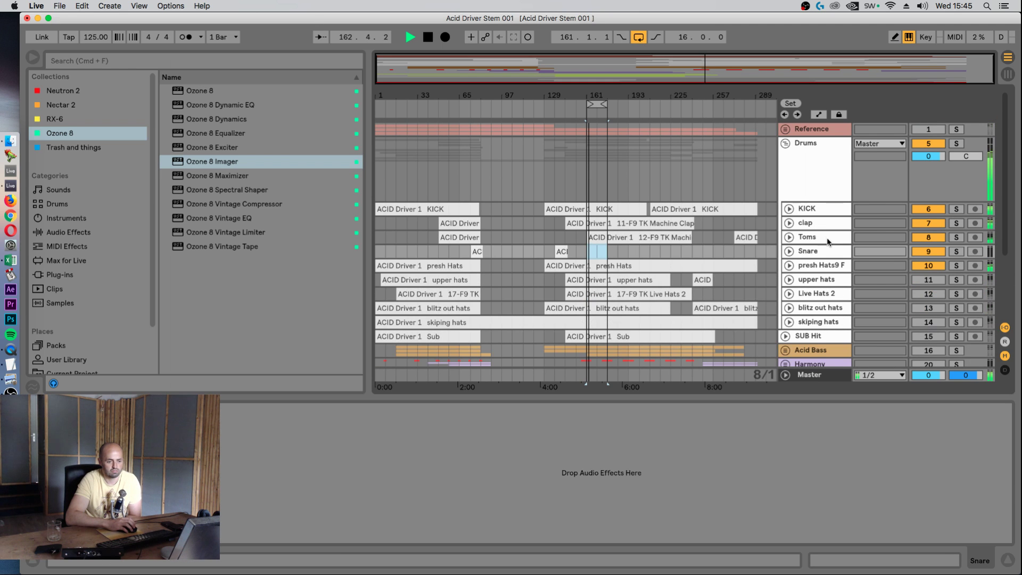
click(936, 338)
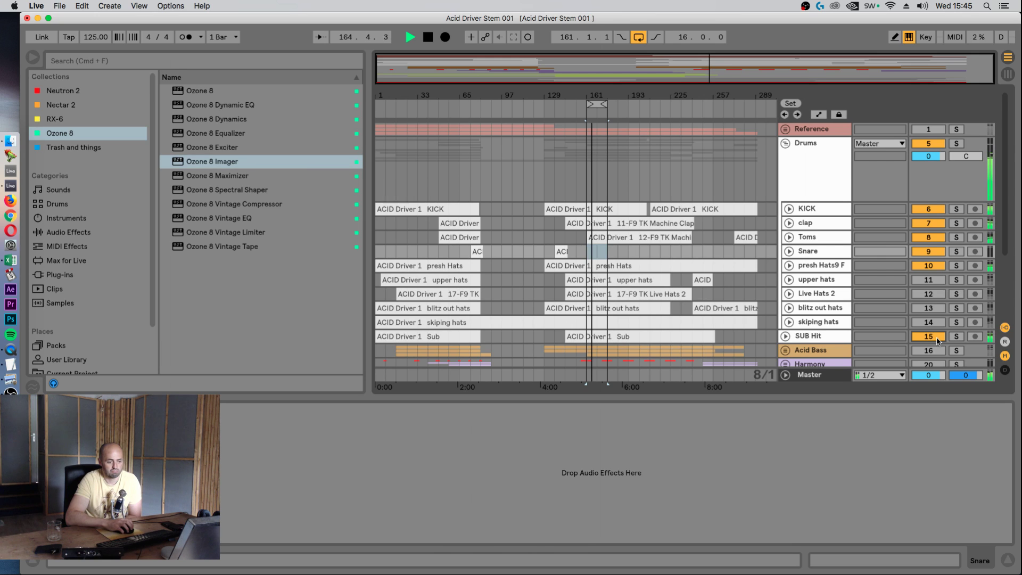
click(937, 337)
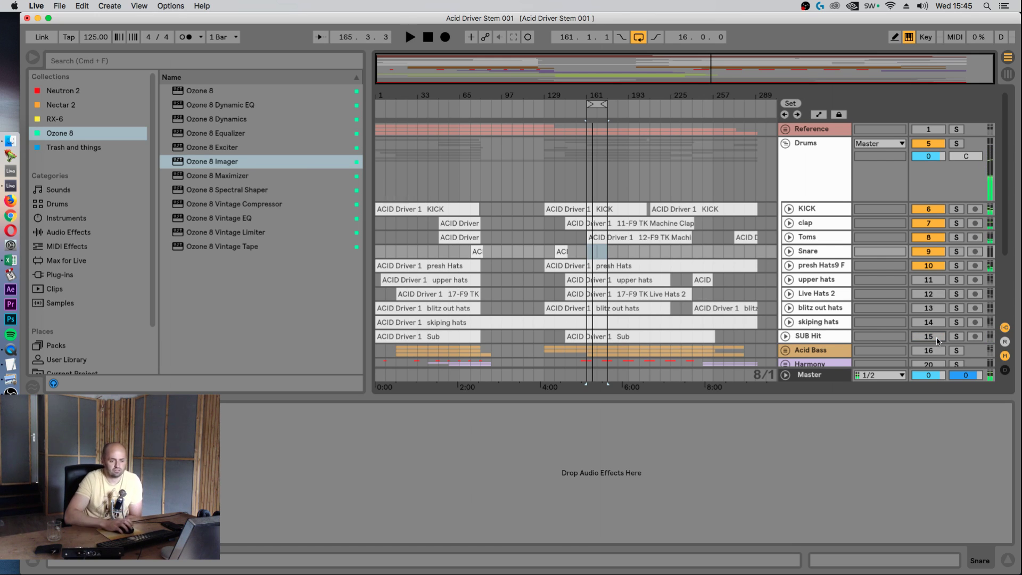
- Deactivate clap, Toms, Snare and presh Hats9 F to play KICK alone, and check the Sonarworks calibration profile during playback
drag(928, 266, 931, 244)
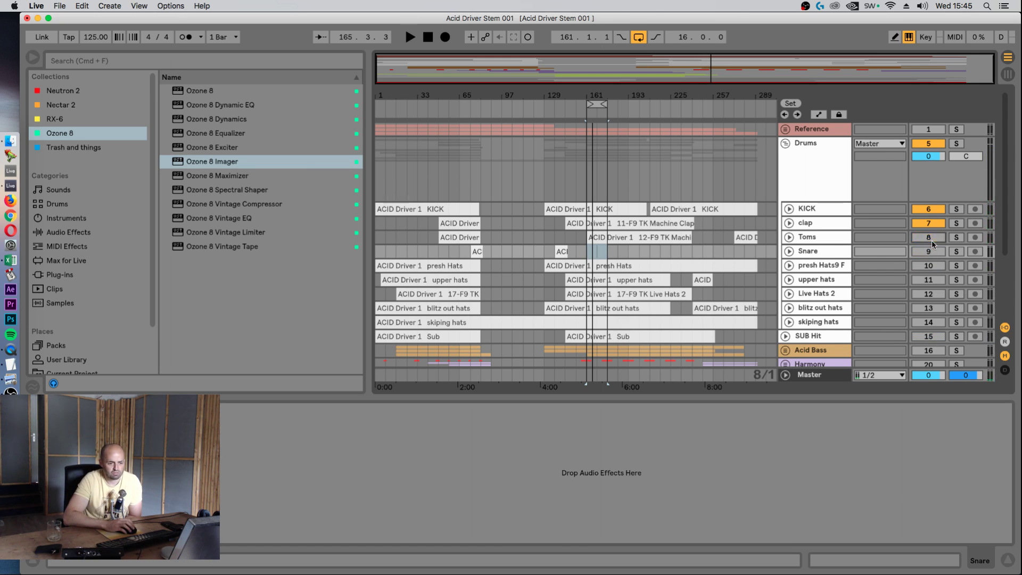
key(space)
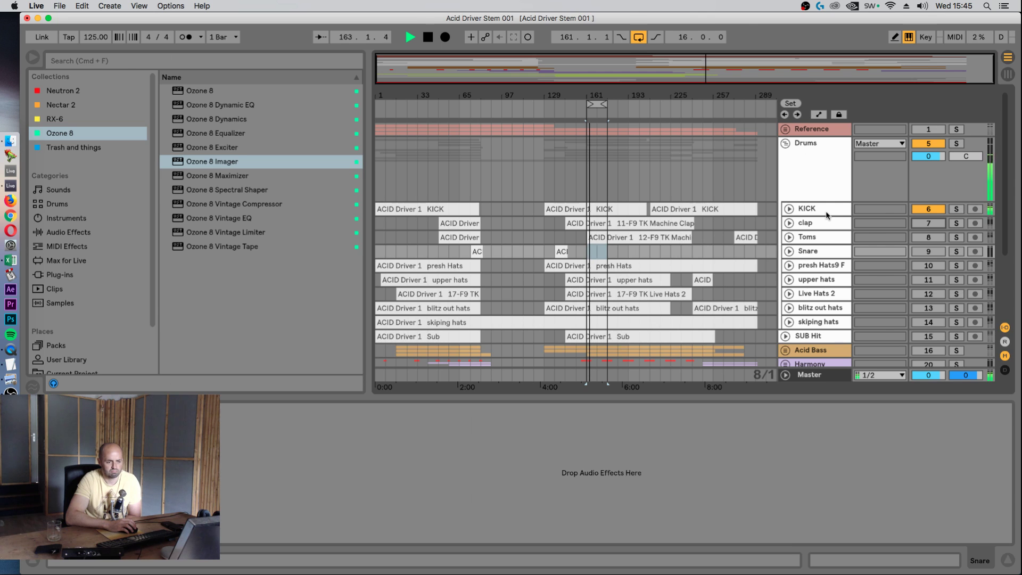
click(870, 6)
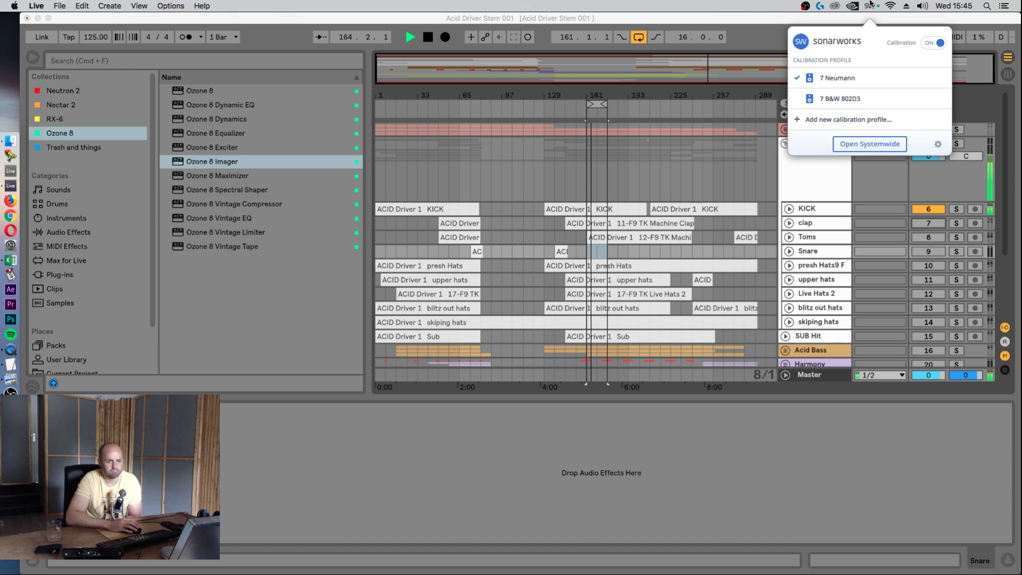
click(870, 4)
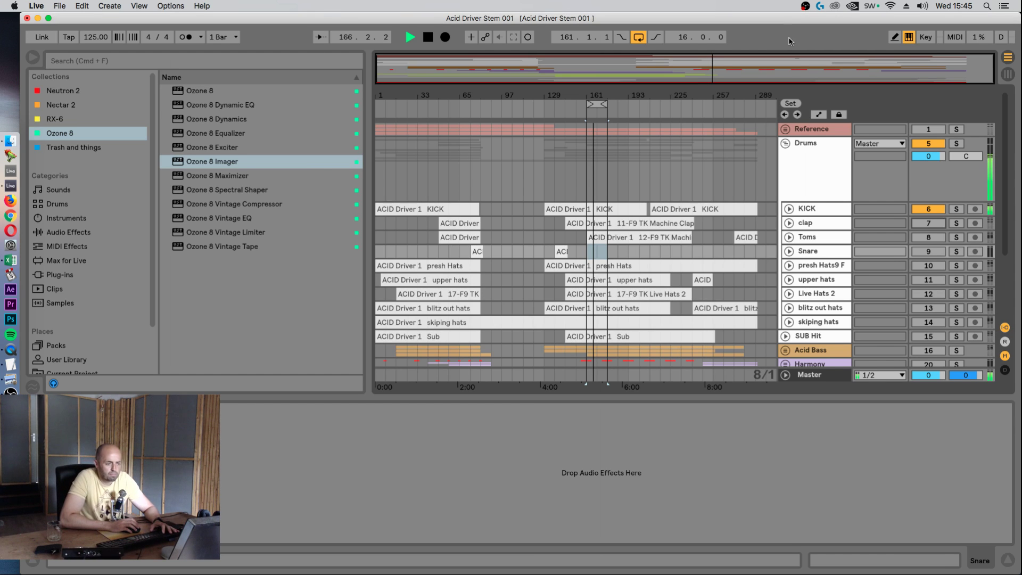
key(space)
- Insert the Neutron 2 Equalizer from the Neutron 2 collection on the KICK track
click(816, 210)
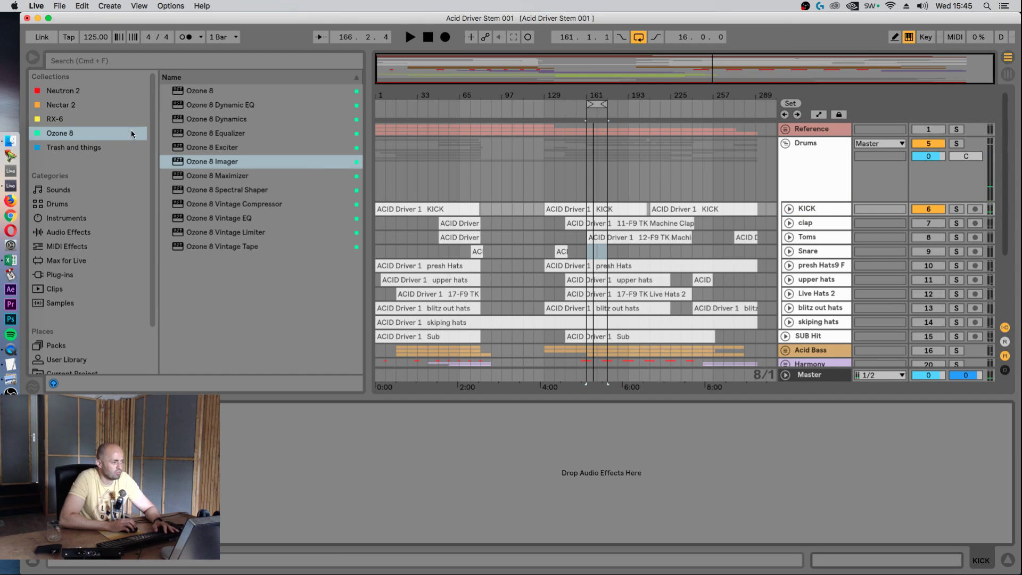
click(70, 92)
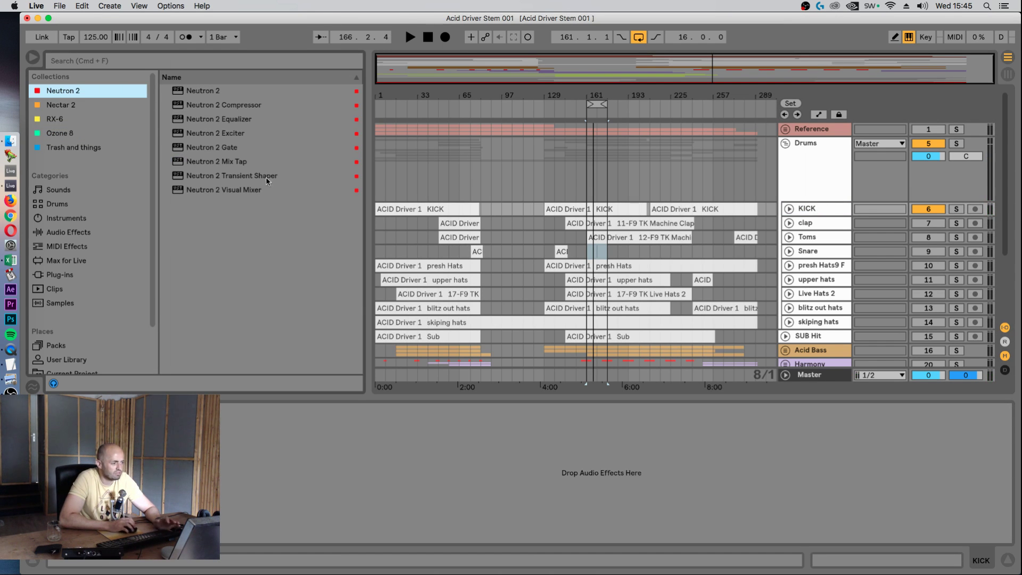
drag(185, 122, 699, 224)
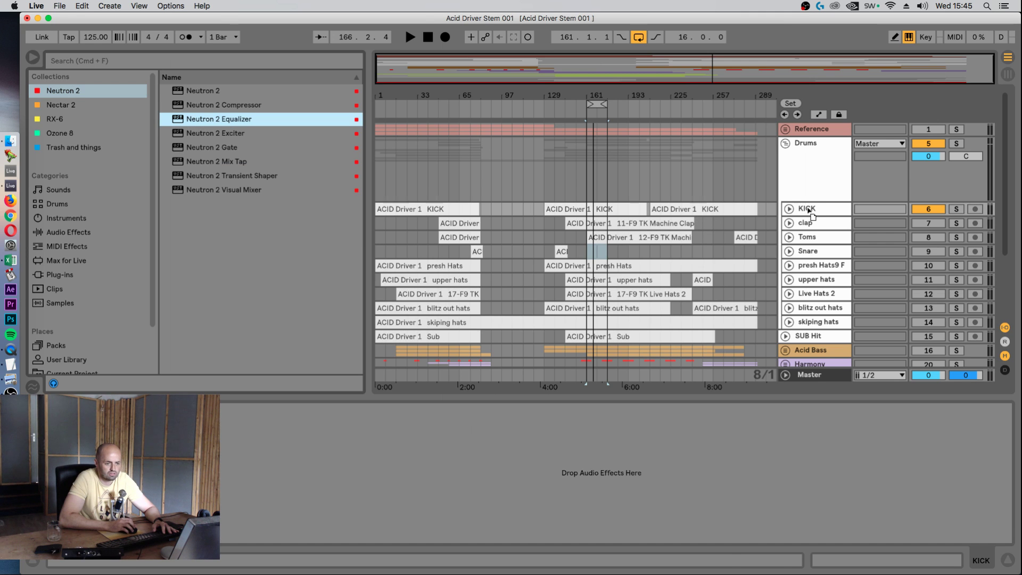
drag(811, 167, 809, 164)
- Play the kick in Session View to check the Master peak level, returning to Arrangement View with playback stopped
key(Tab)
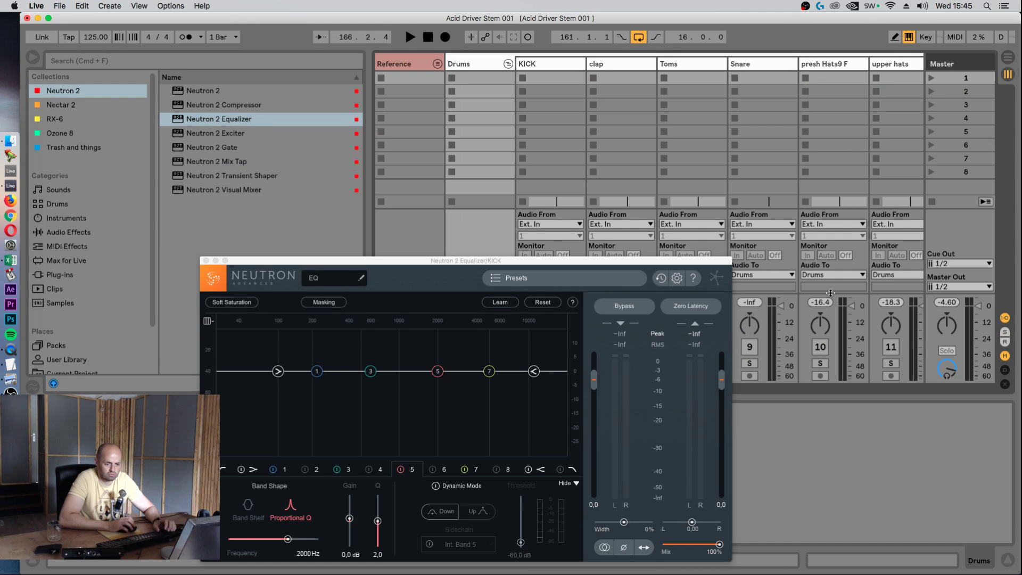
key(space)
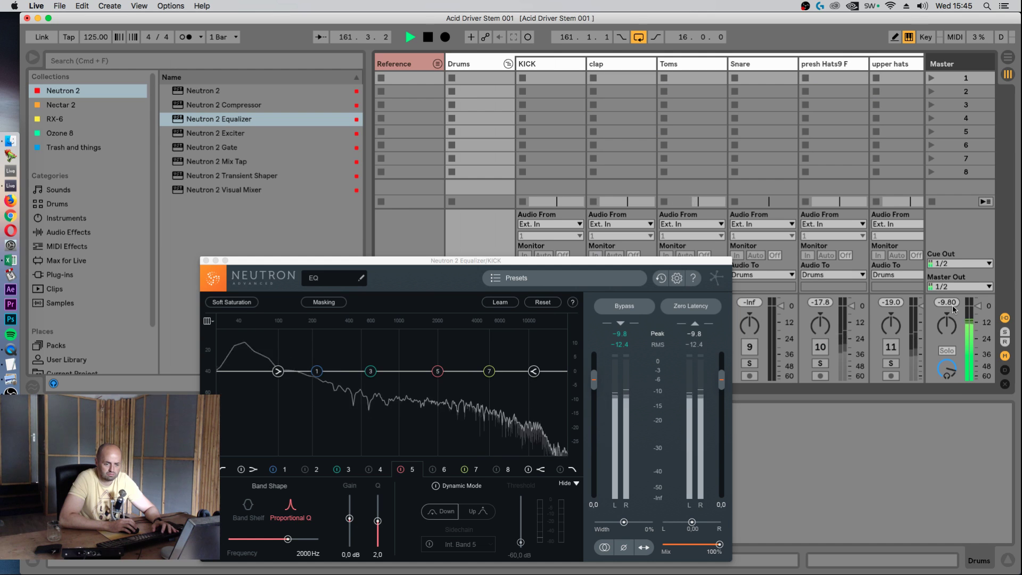
key(space)
key(Tab)
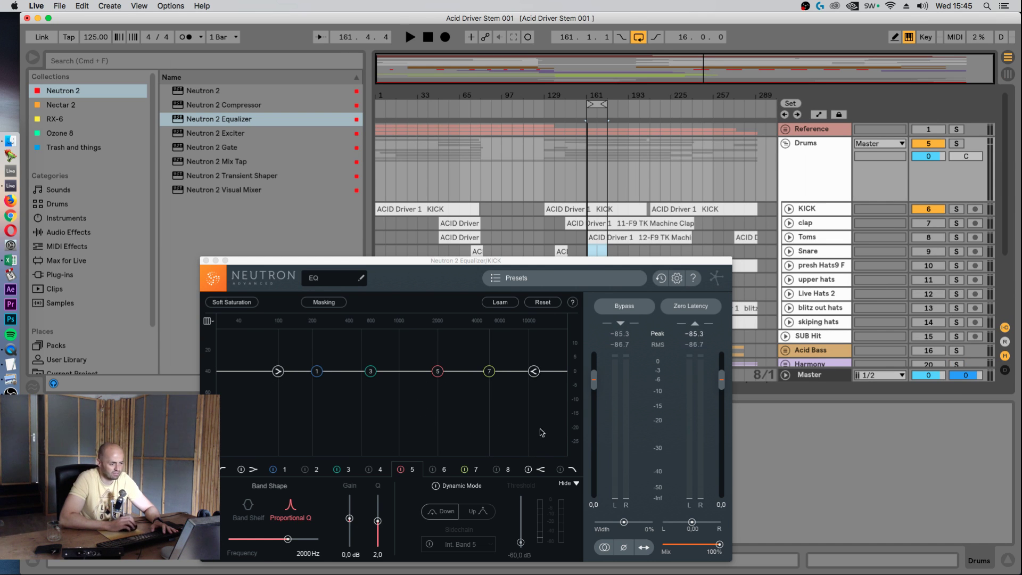
- Play the looped kick, leave its track collapsed and reposition the Neutron 2 Equalizer window so all its controls are accessible
drag(532, 260, 654, 318)
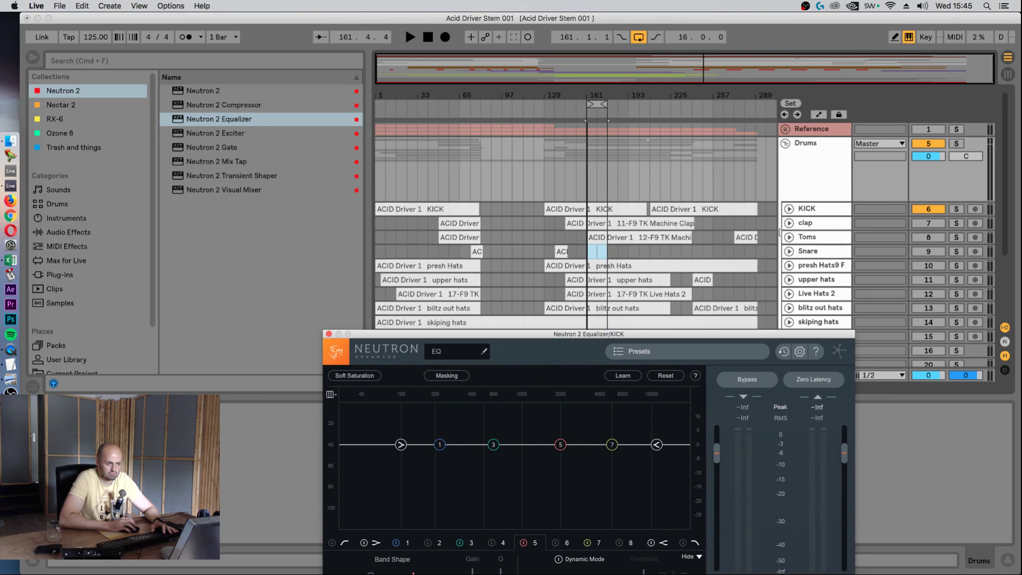
click(789, 209)
key(space)
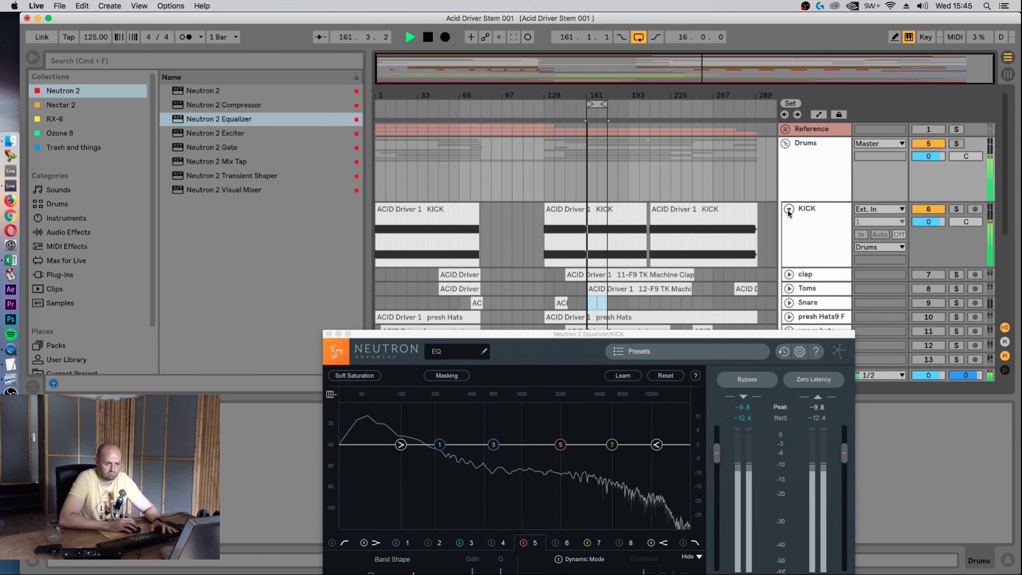
click(789, 209)
drag(727, 334, 783, 112)
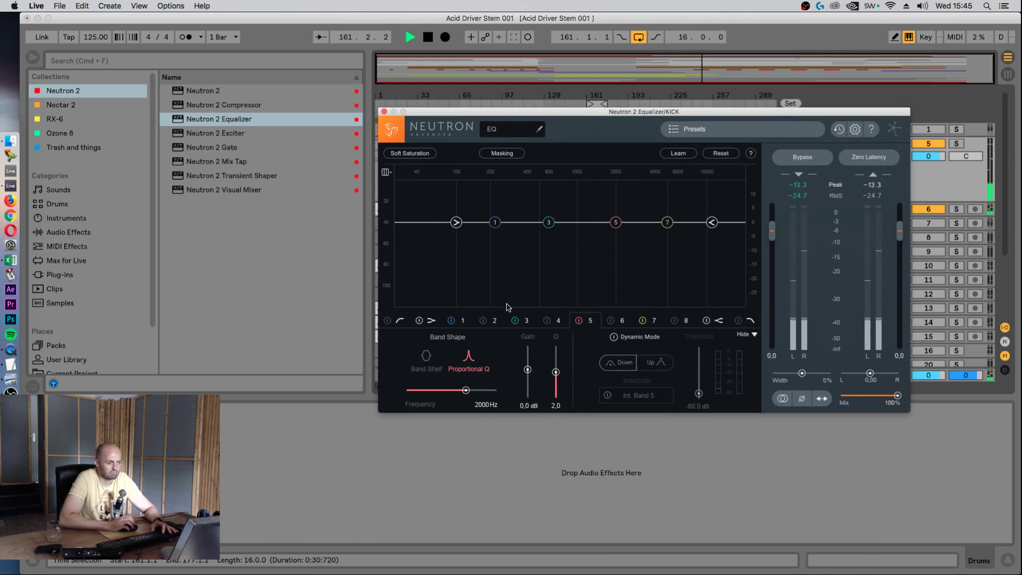
- Stop playback and disable bands 1, 3, 5 and 7 and both shelf filters in the KICK equalizer, leaving a flat curve
key(space)
click(450, 320)
click(514, 320)
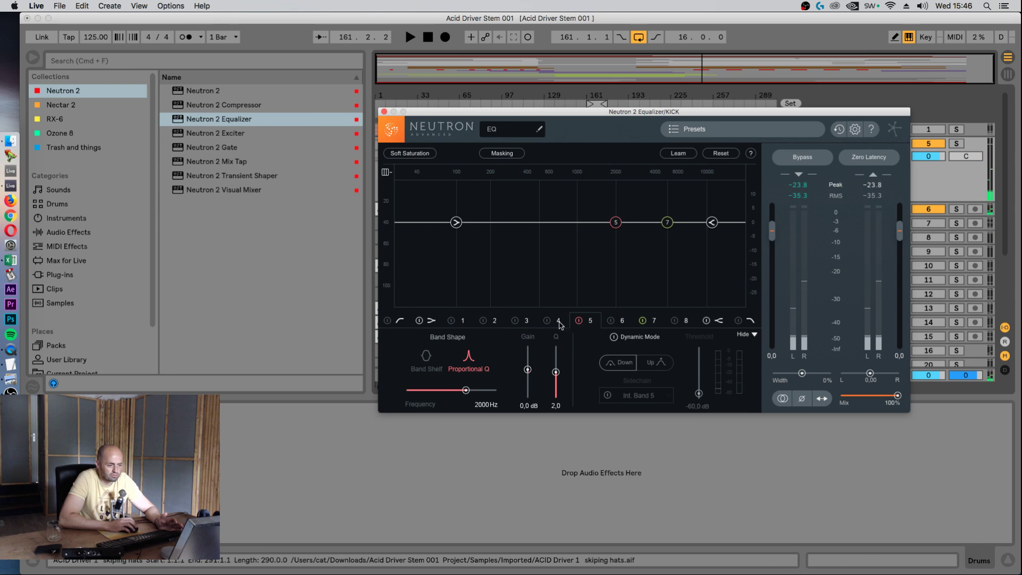
click(578, 320)
click(643, 321)
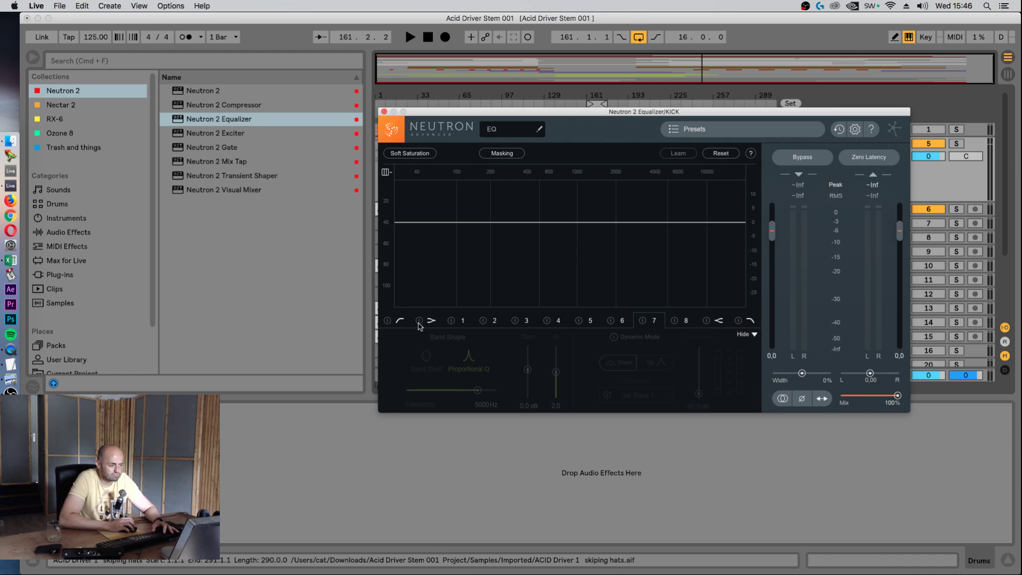
- Enable equalizer band 1 and shape a boost of about 6.2 dB at 70 Hz while auditioning the kick
click(450, 320)
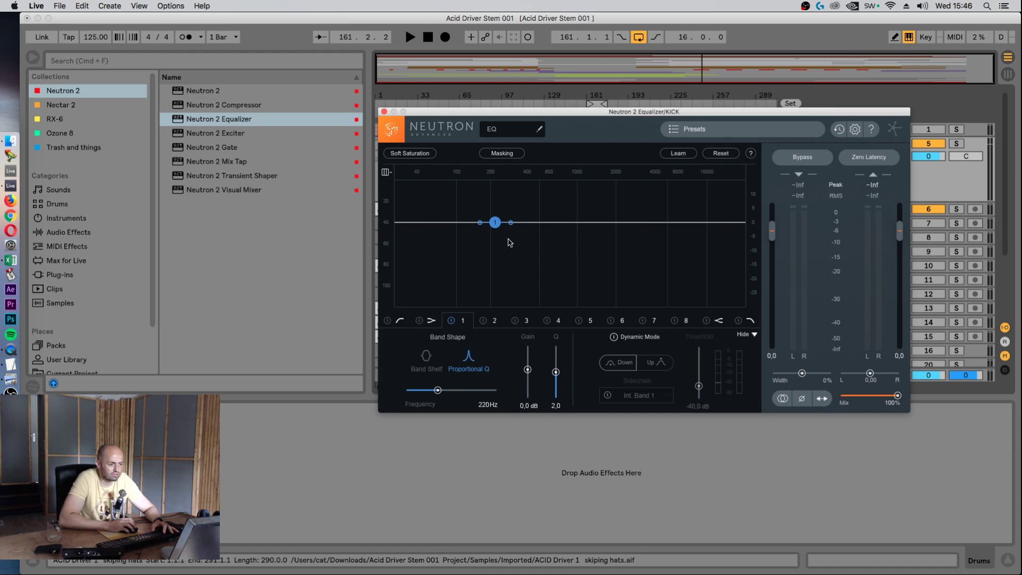
key(space)
mouse_move(495, 221)
mouse_down()
mouse_move(428, 204)
mouse_move(436, 196)
mouse_move(559, 210)
mouse_move(440, 206)
mouse_up()
key(space)
alt+click(429, 206)
key(space)
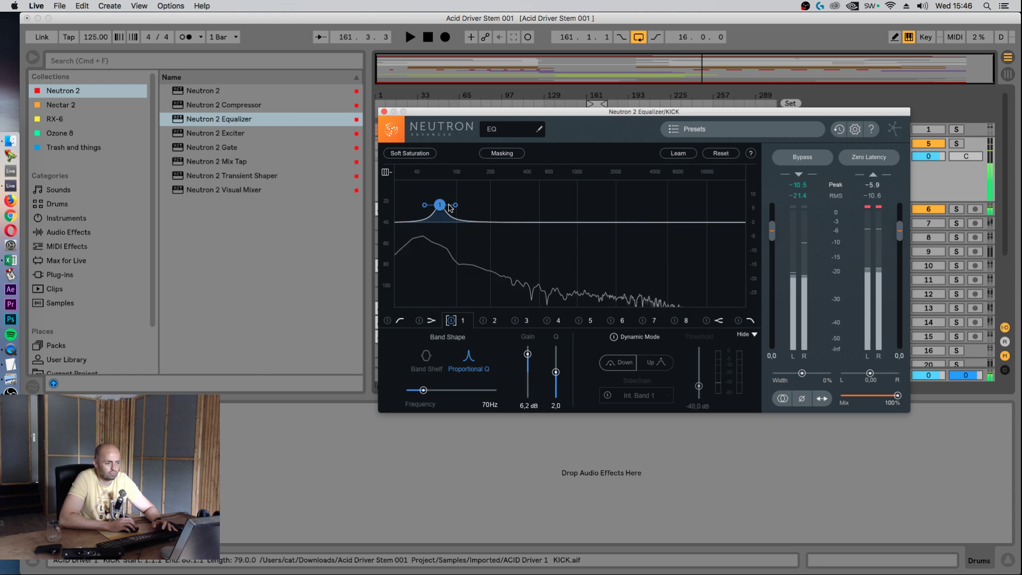
- Widen band 1 to a Q of 0.7 with about 3.9 dB at 73 Hz, and audition the kick's low end
mouse_move(448, 204)
mouse_down()
mouse_move(441, 213)
mouse_move(615, 198)
mouse_move(422, 198)
mouse_move(654, 186)
mouse_move(654, 173)
mouse_move(468, 194)
mouse_move(481, 229)
mouse_move(461, 221)
mouse_up()
key(space)
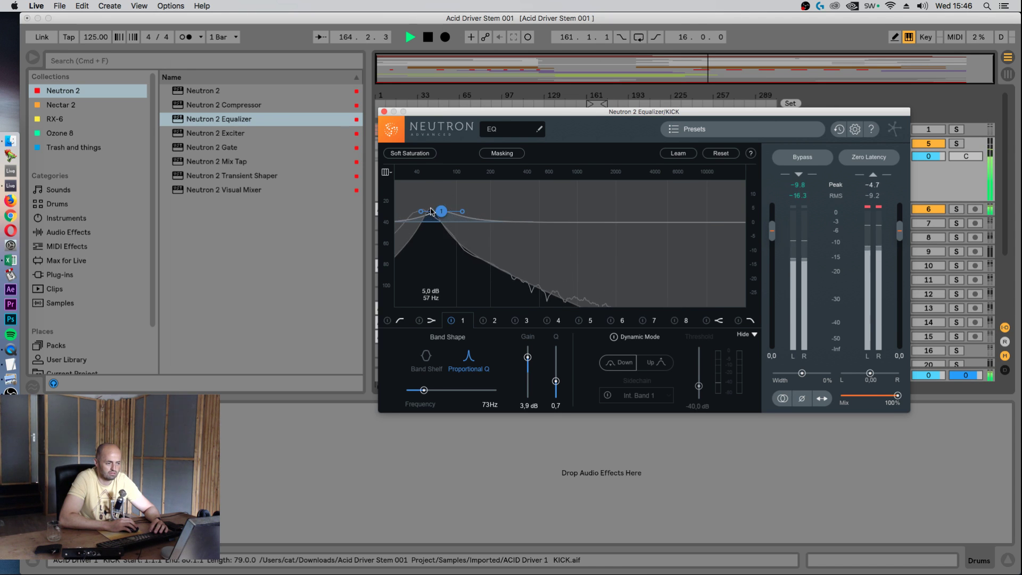
key(super+l)
key(space)
- Lower band 1's boost to about 49 Hz at 3.3 dB, auditioning the kick briefly
drag(440, 212, 431, 214)
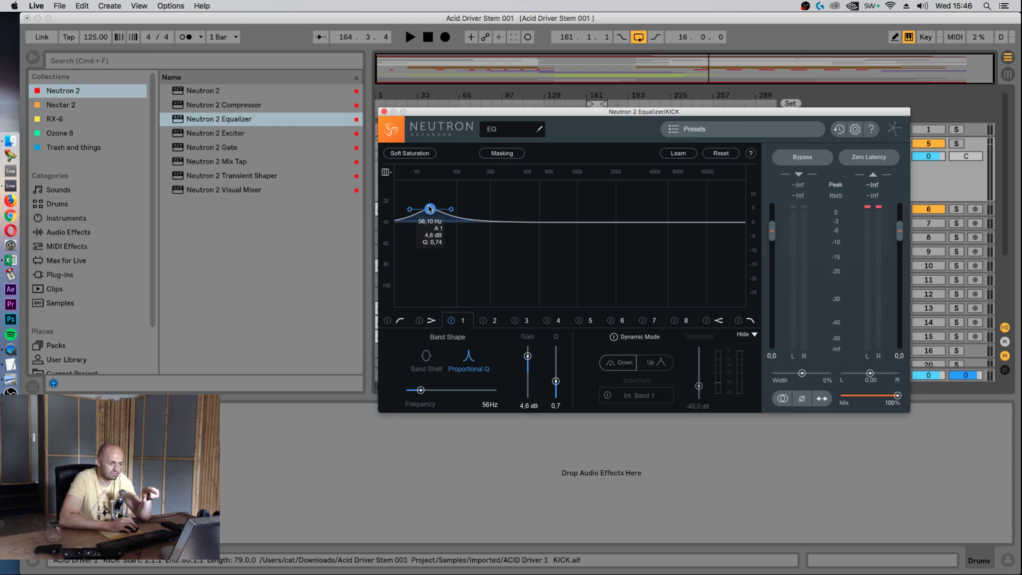
drag(429, 209, 428, 213)
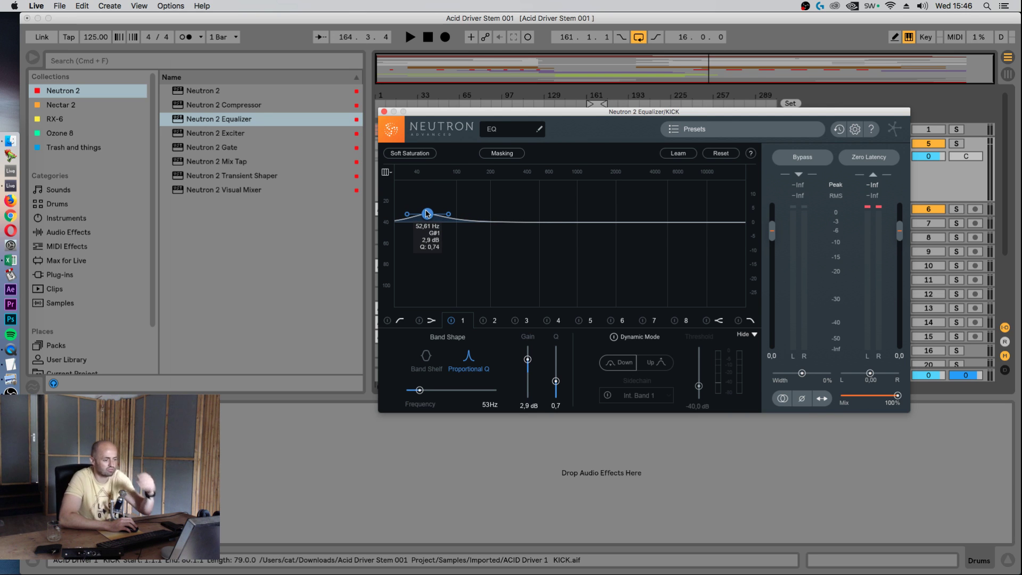
key(space)
drag(429, 214, 424, 213)
key(space)
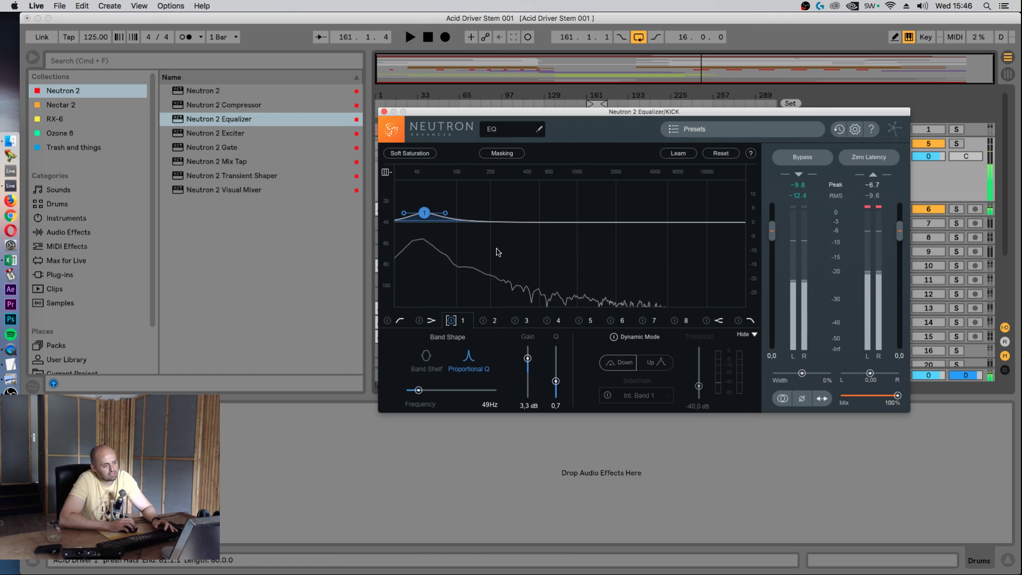
- Enable band 2 as a cut of about -8.5 dB at 609 Hz with Q 0.8, and audition the mids around 355 Hz
click(485, 322)
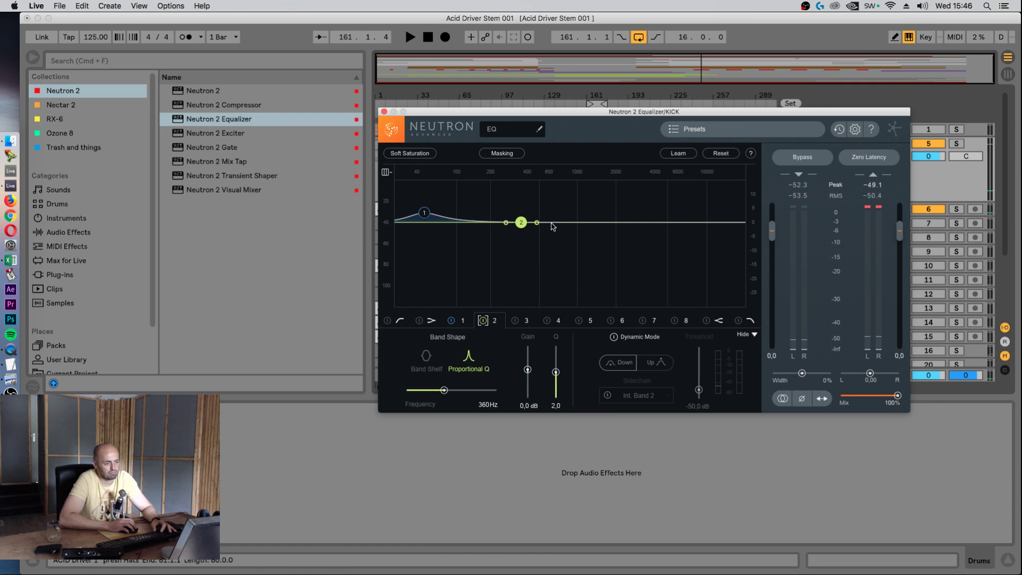
key(space)
drag(522, 224, 547, 247)
scroll(548, 246, down, 5)
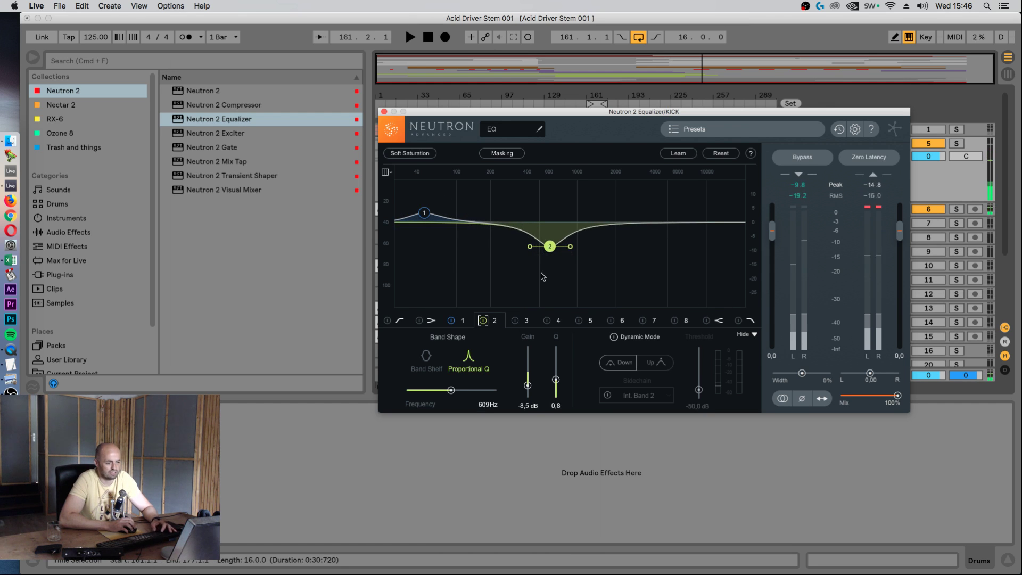
key(space)
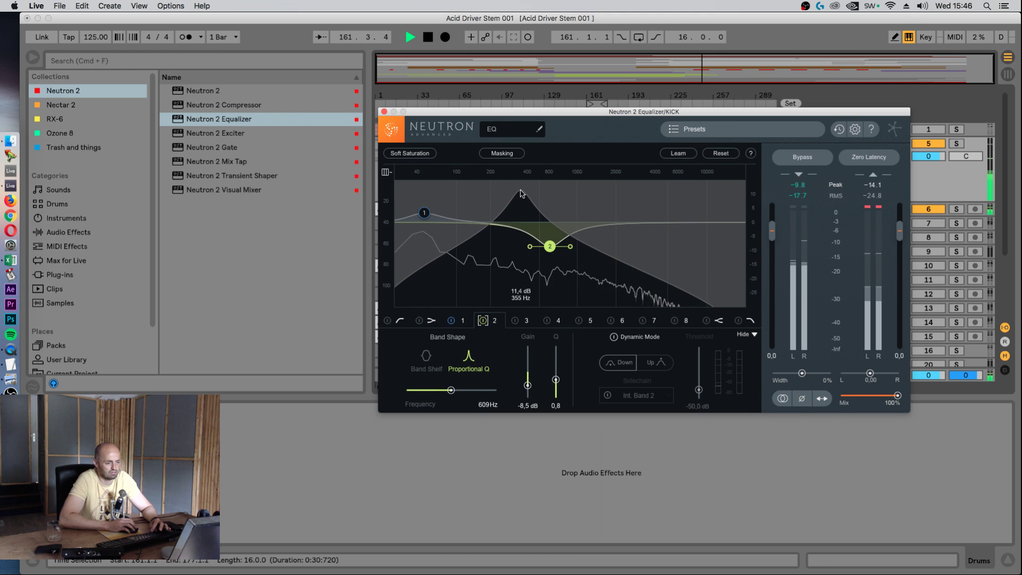
key(space)
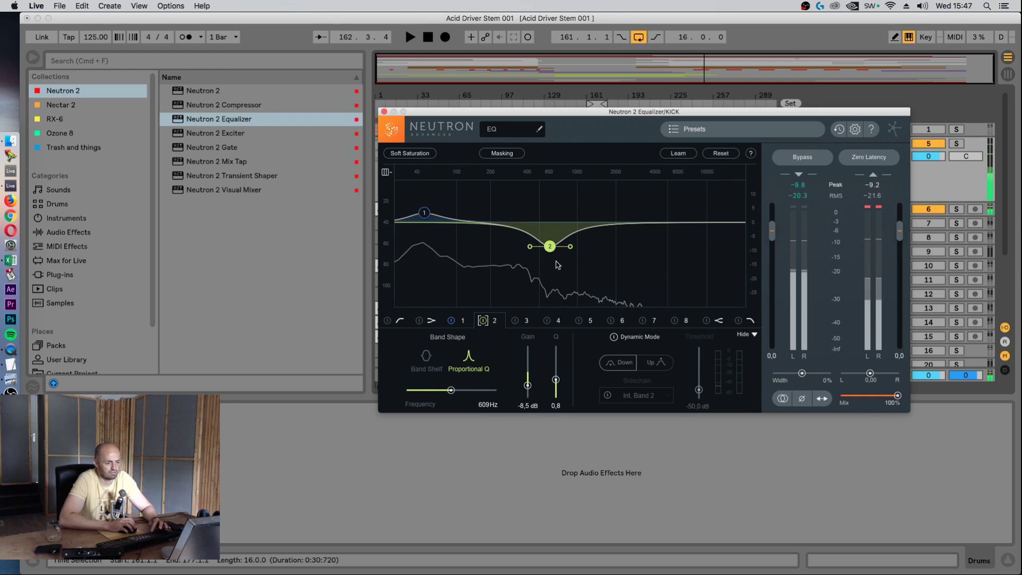
- Move the band 2 cut to about 322 Hz and reduce it to -5.5 dB while the kick plays
drag(549, 246, 522, 245)
key(space)
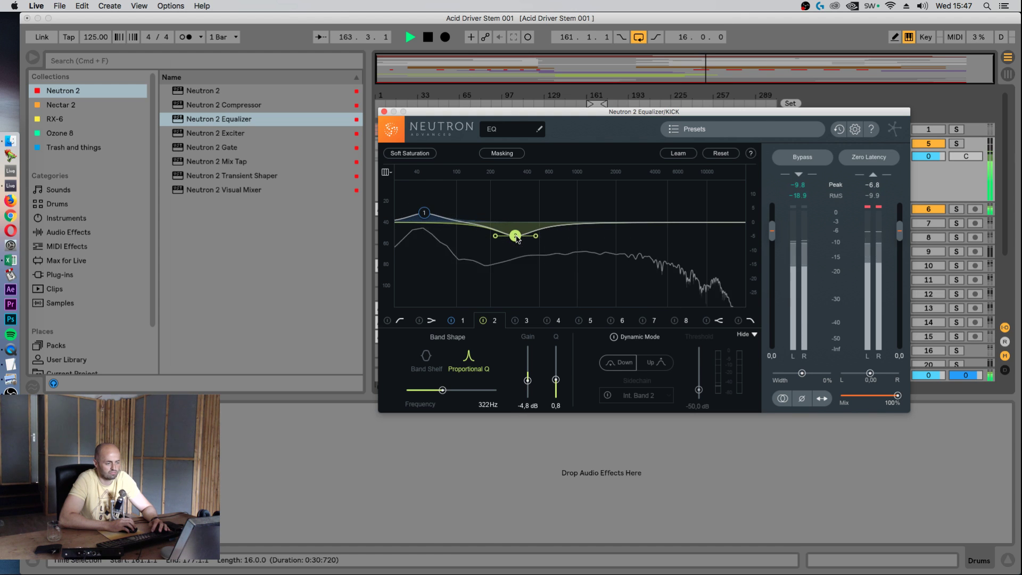
drag(515, 235, 515, 238)
key(space)
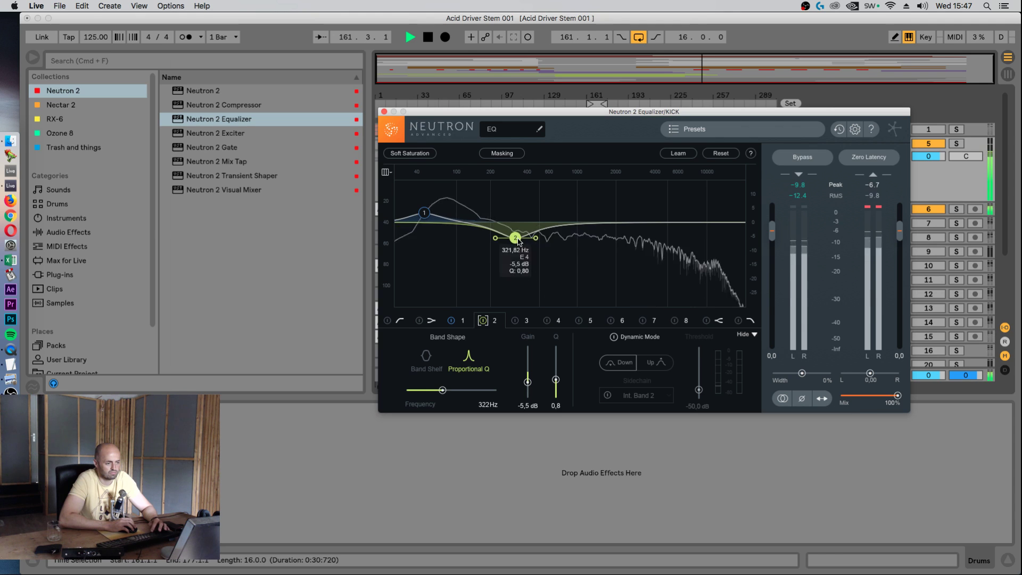
key(space)
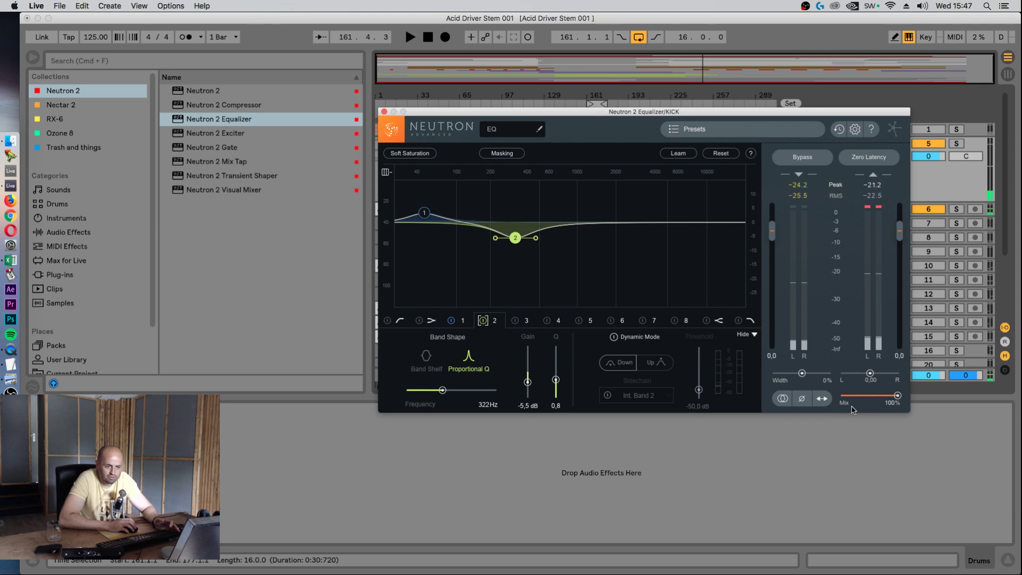
- Compare the kick with the equalizer bypassed and active during playback
click(797, 156)
key(space)
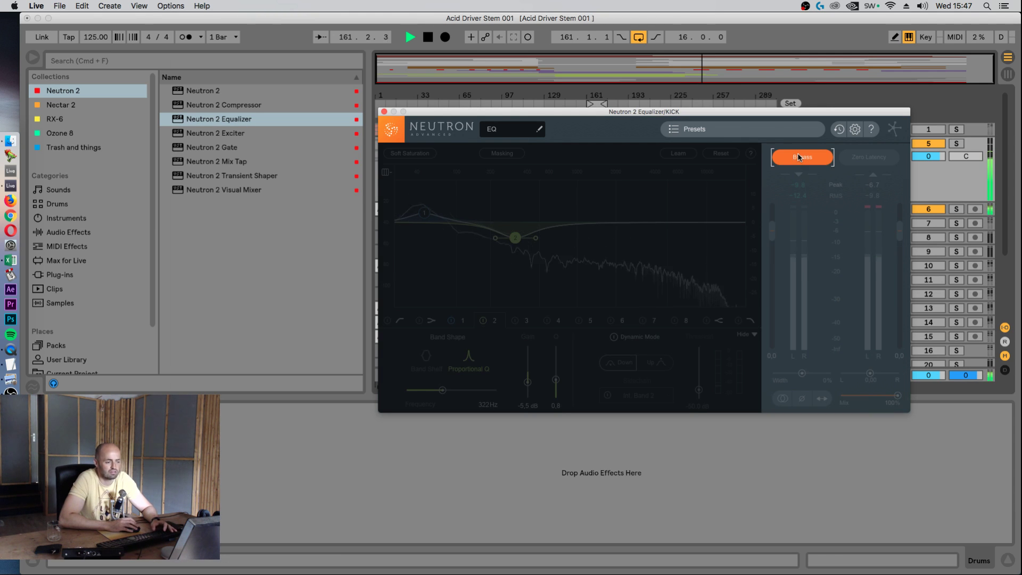
click(801, 157)
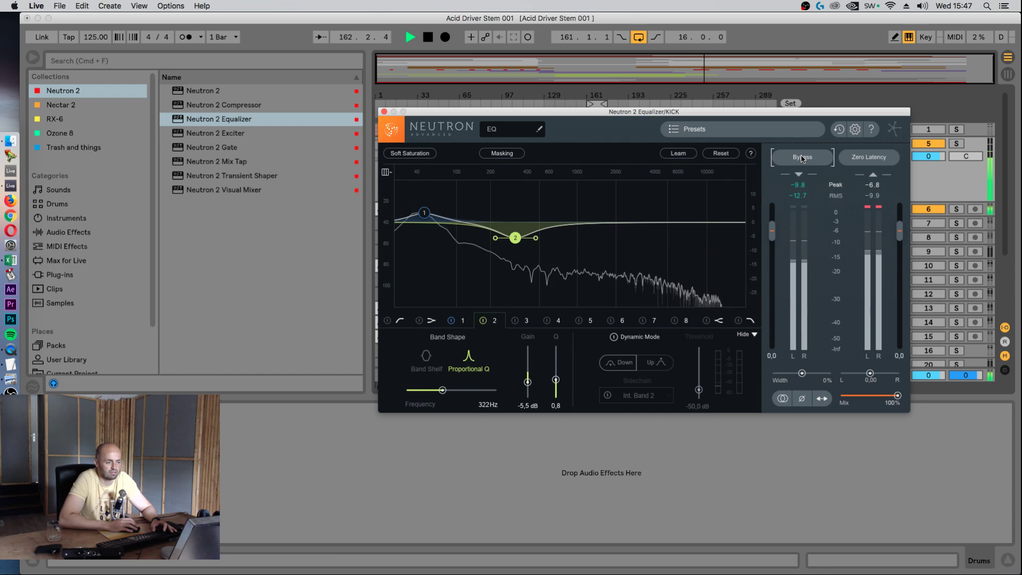
key(space)
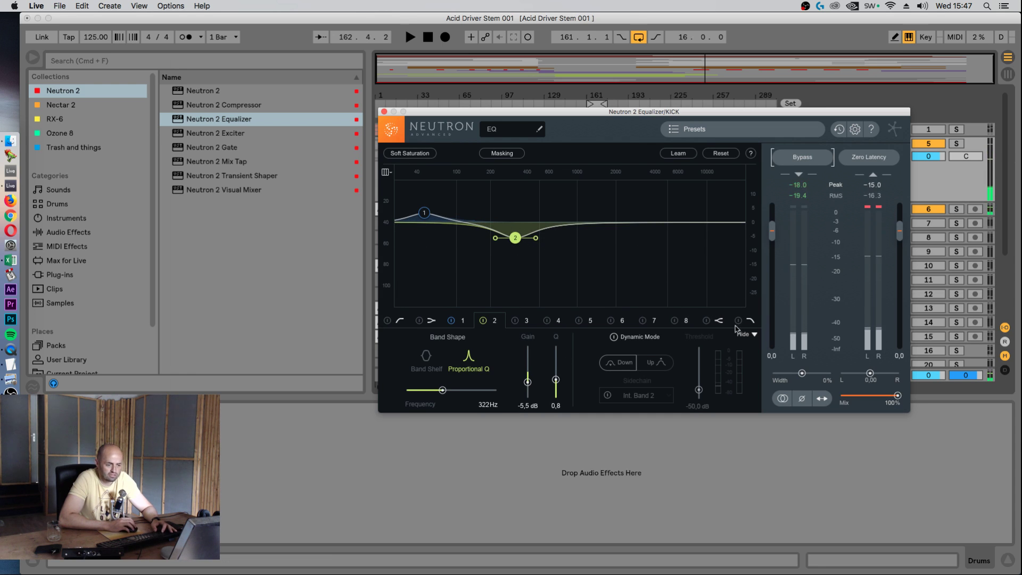
- Enable the high shelf with a boost of about 0.9 dB at 1833 Hz, audition it and close the equalizer window
click(705, 320)
drag(710, 223, 610, 220)
key(space)
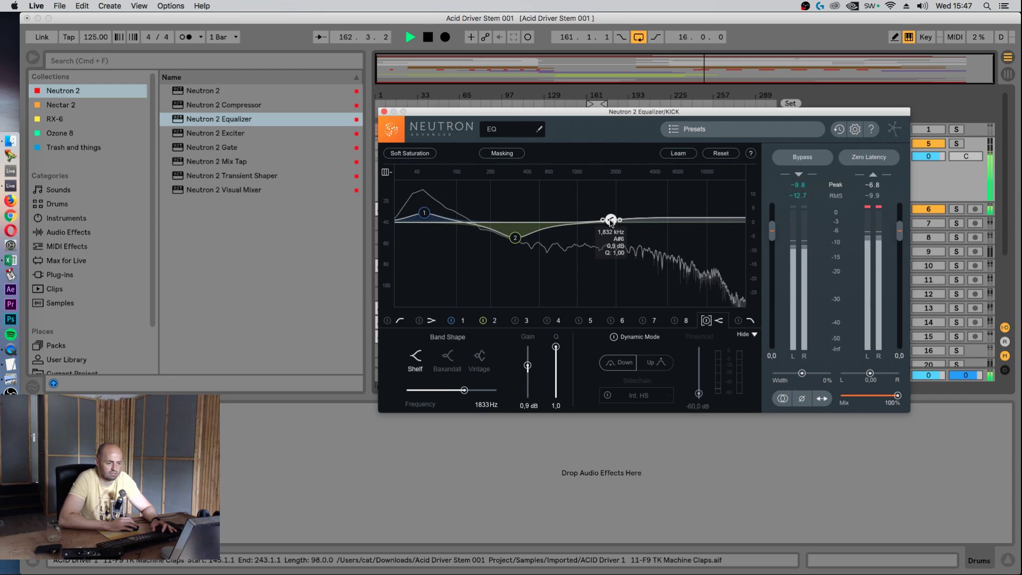
key(space)
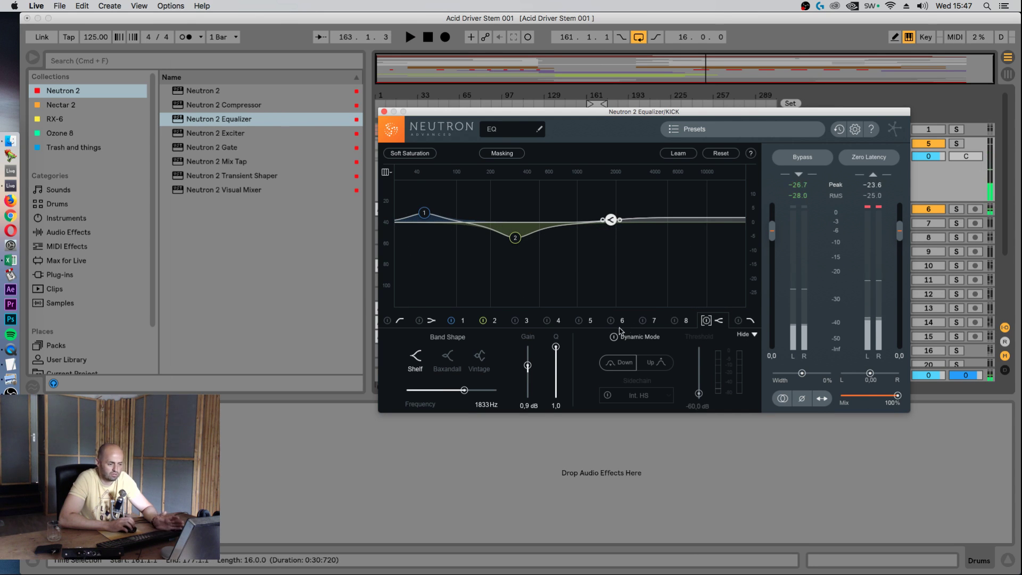
click(383, 111)
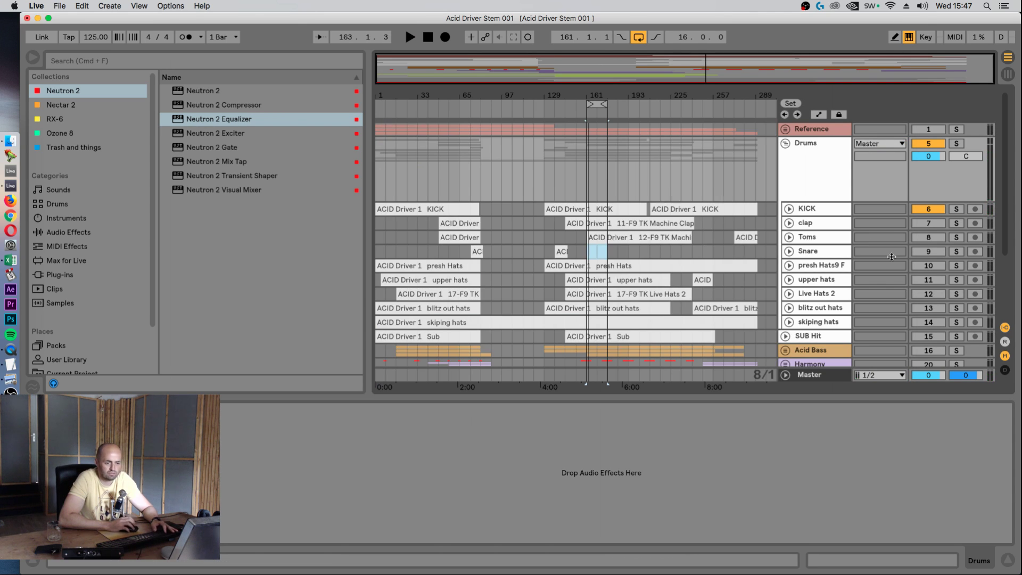
- Unfold and activate the clap track, and play it together with the kick
click(807, 209)
click(788, 223)
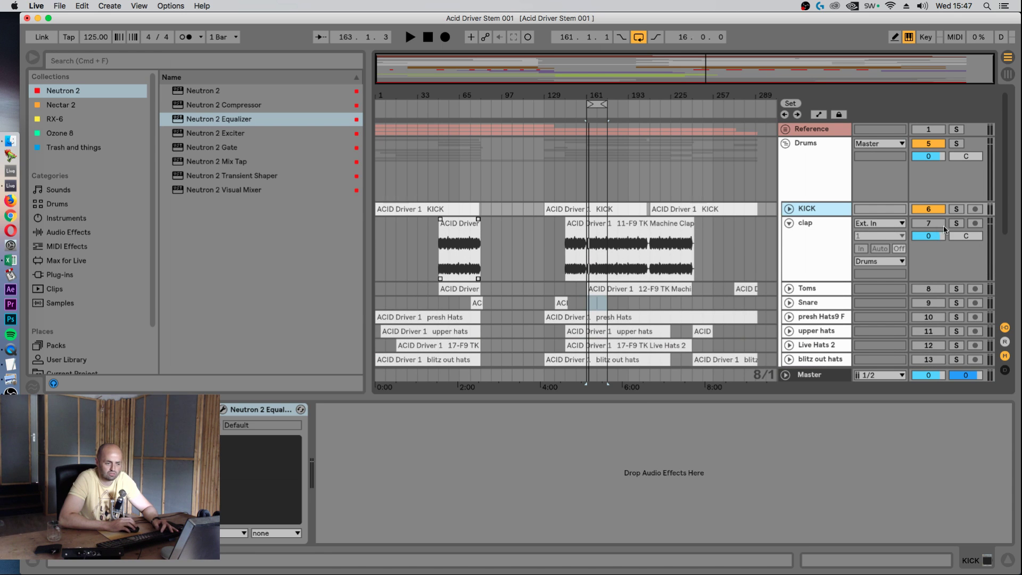
click(936, 224)
click(817, 228)
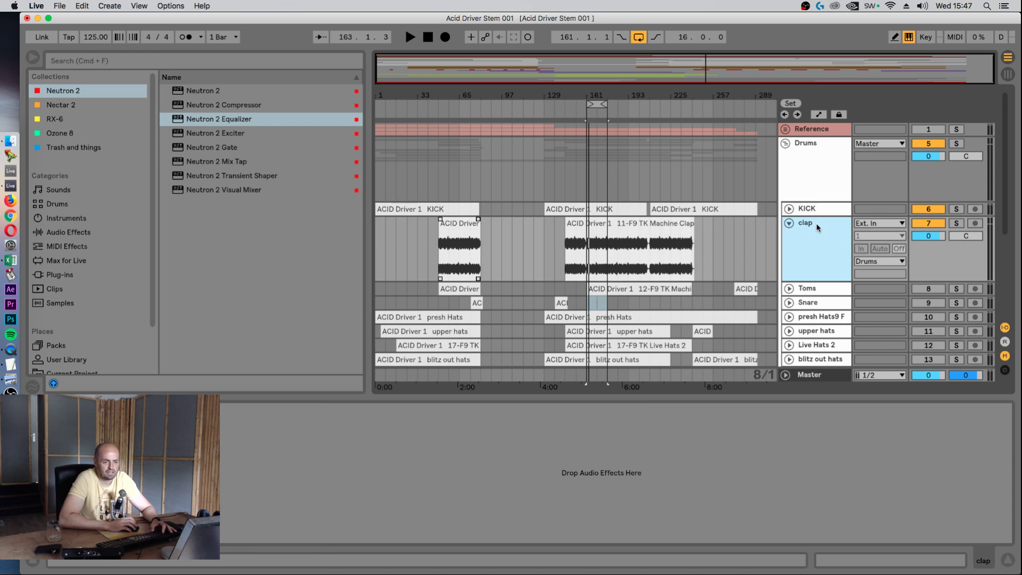
key(space)
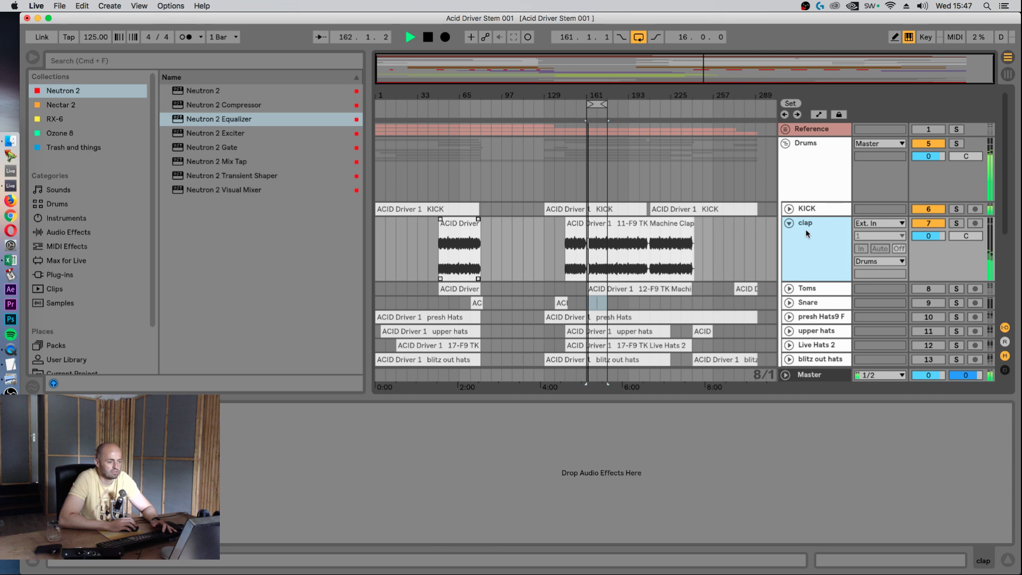
key(space)
- Open the Ozone 8 Imager on the Master track to look over its controls, and close it again
click(812, 375)
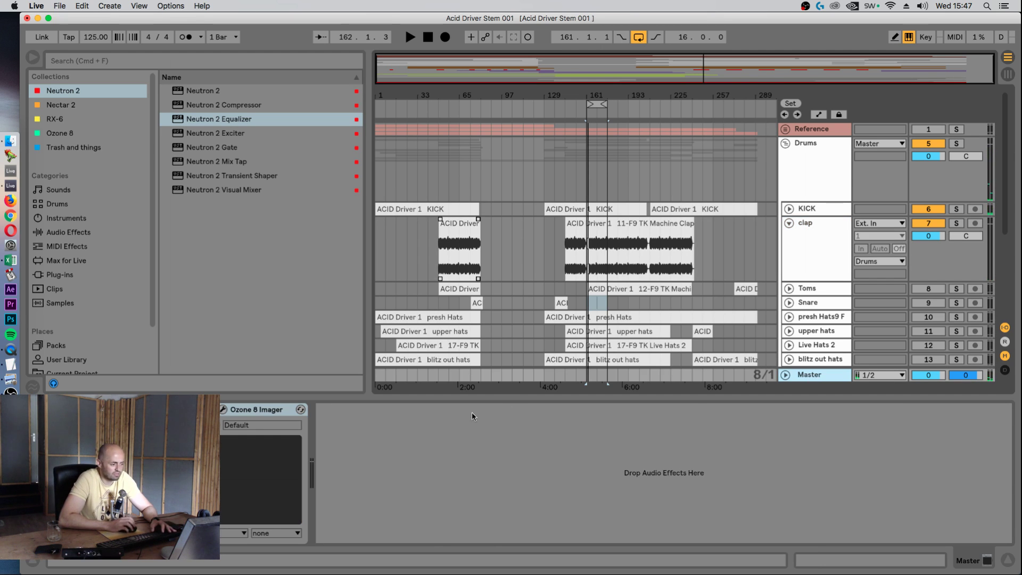
click(221, 410)
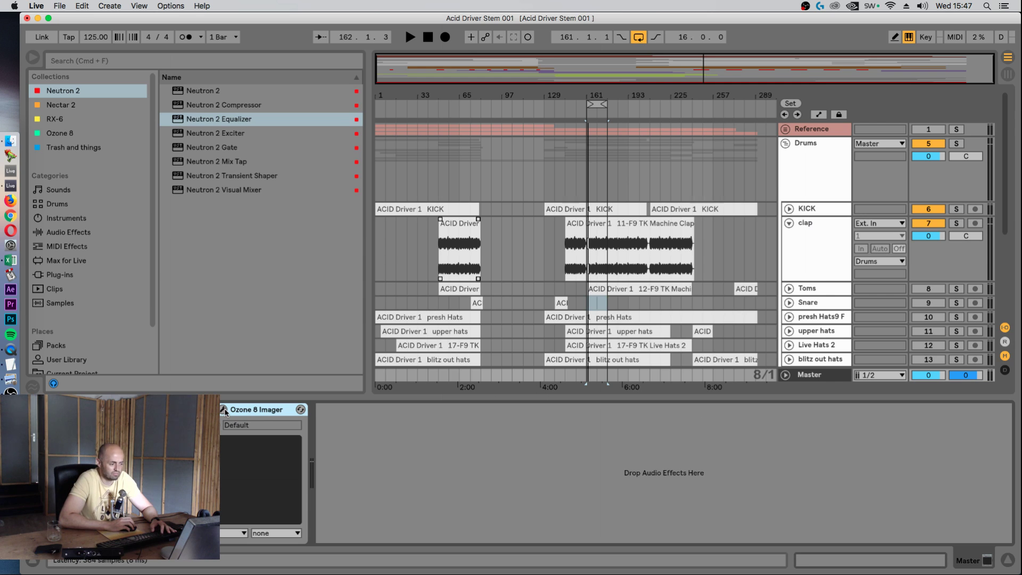
click(223, 410)
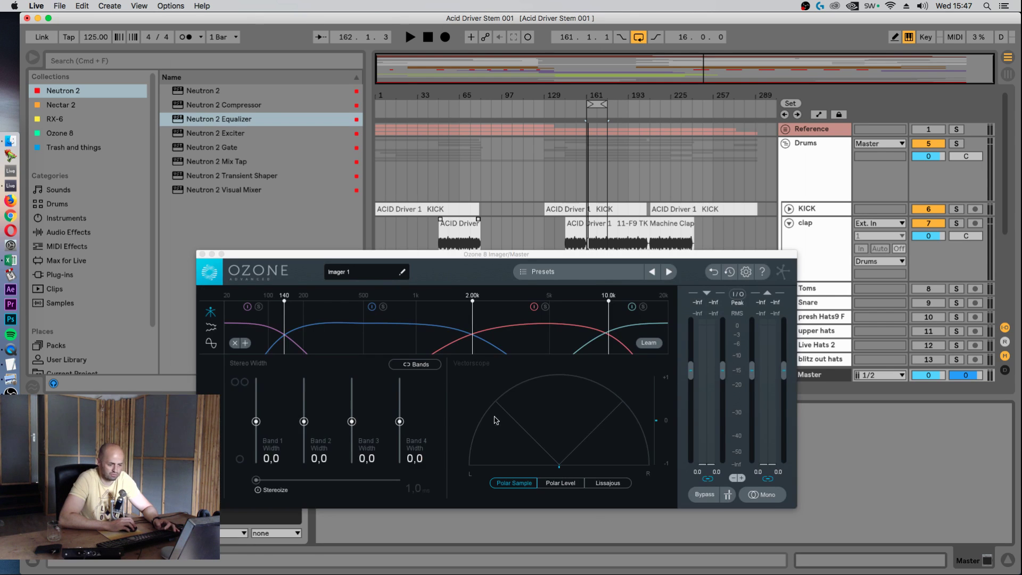
click(202, 254)
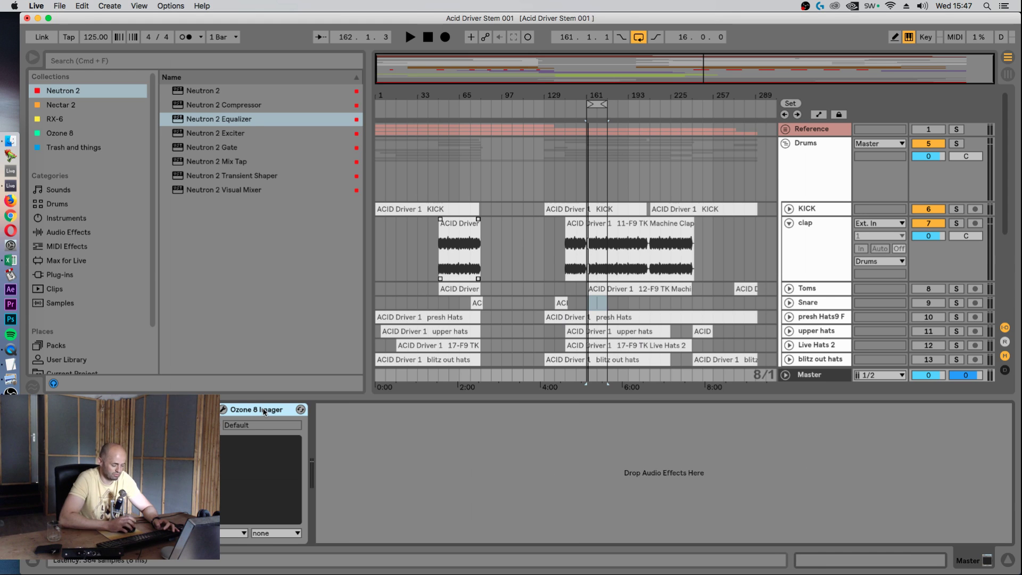
- Group the Master's Ozone 8 Imager into an Audio Effect Rack, leaving the rack's macro controls hidden
click(264, 411)
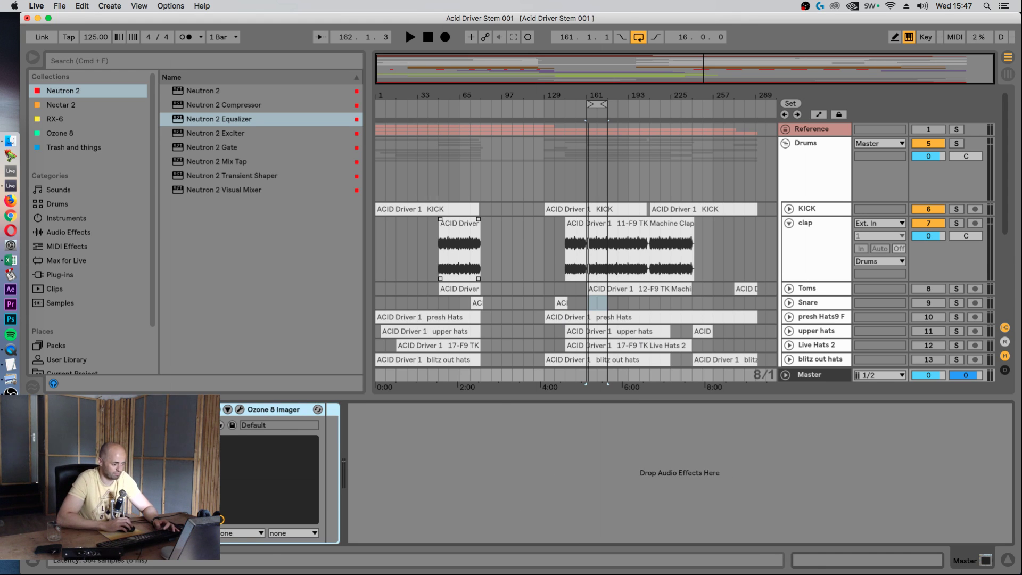
key(super+g)
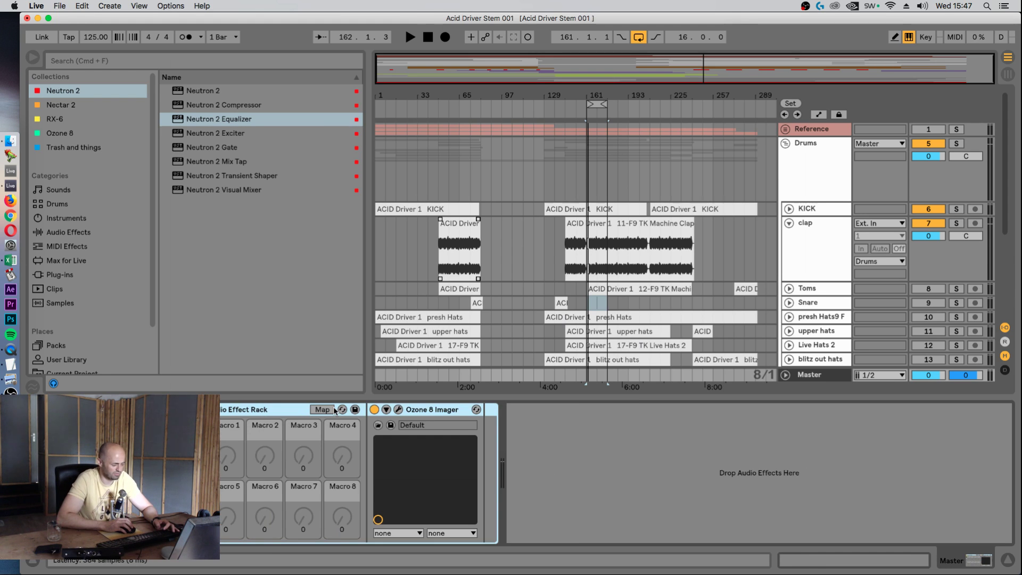
click(195, 425)
click(245, 412)
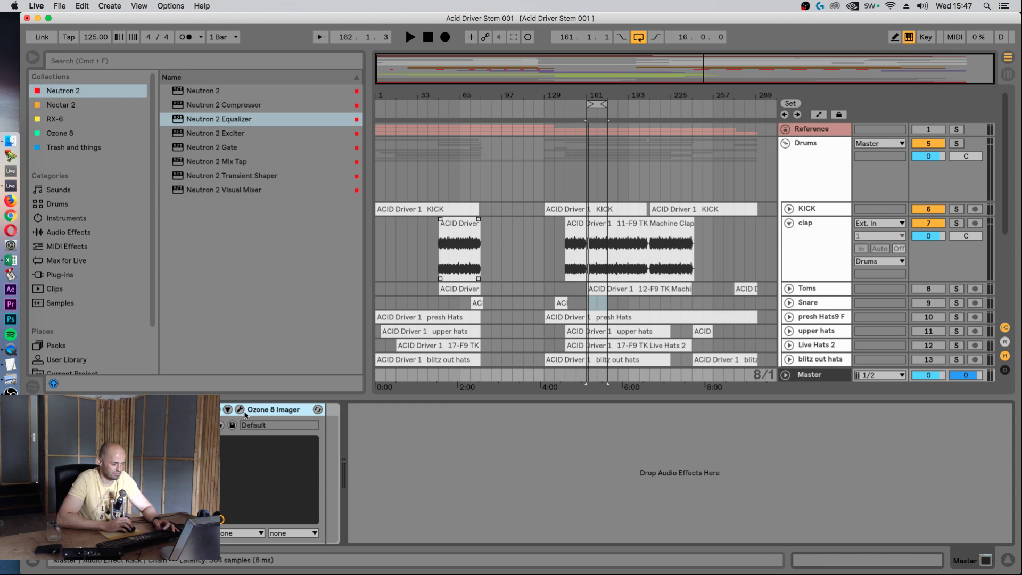
- Reopen the Ozone 8 Imager window and switch its Mono option on and off repeatedly
click(240, 410)
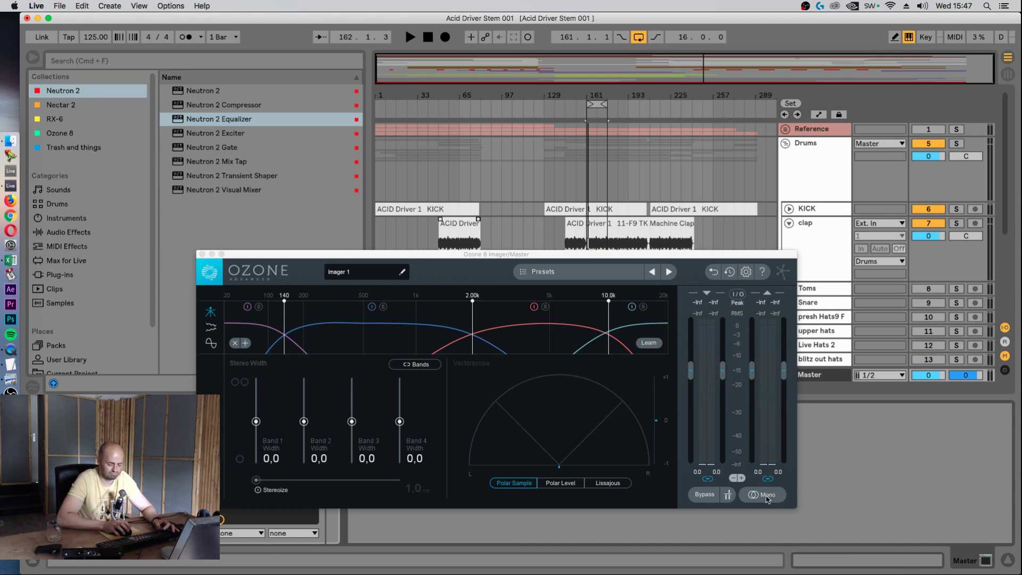
click(767, 495)
click(767, 495)
click(767, 495)
click(767, 495)
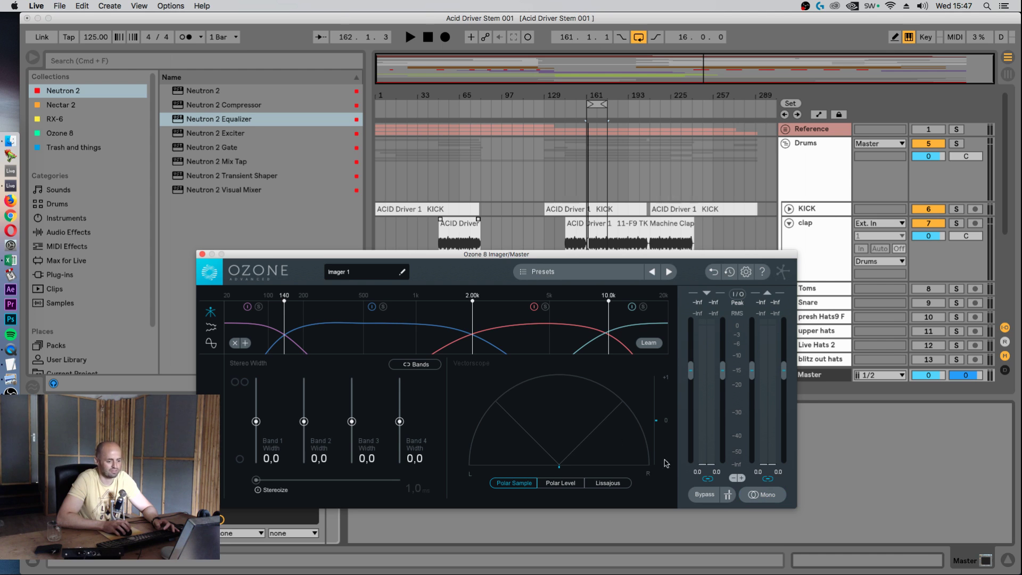
- Move the Ozone 8 Imager window clear of the device area and show the Master Audio Effect Rack's chain list
drag(254, 254, 44, 56)
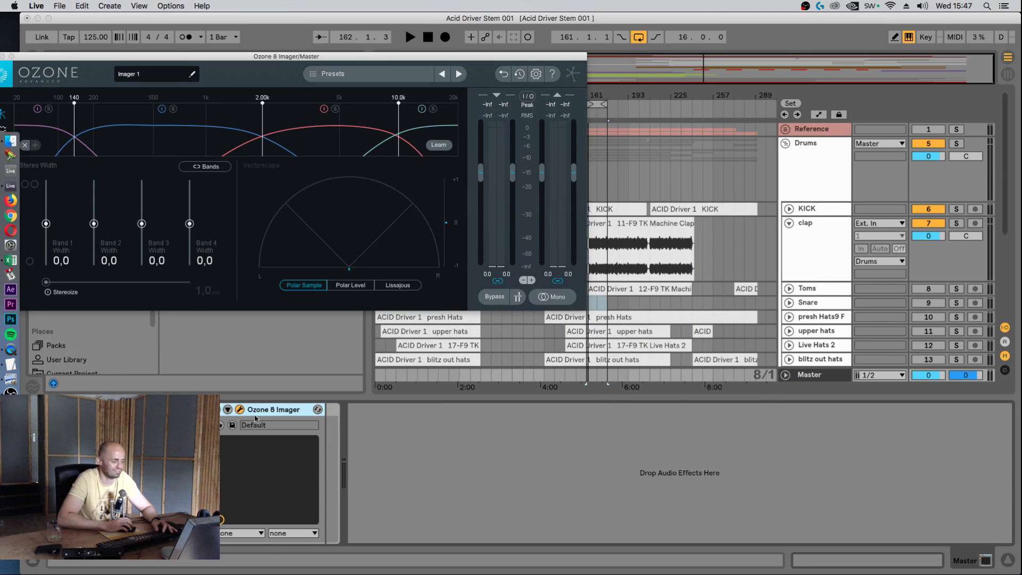
click(255, 418)
key(super+g)
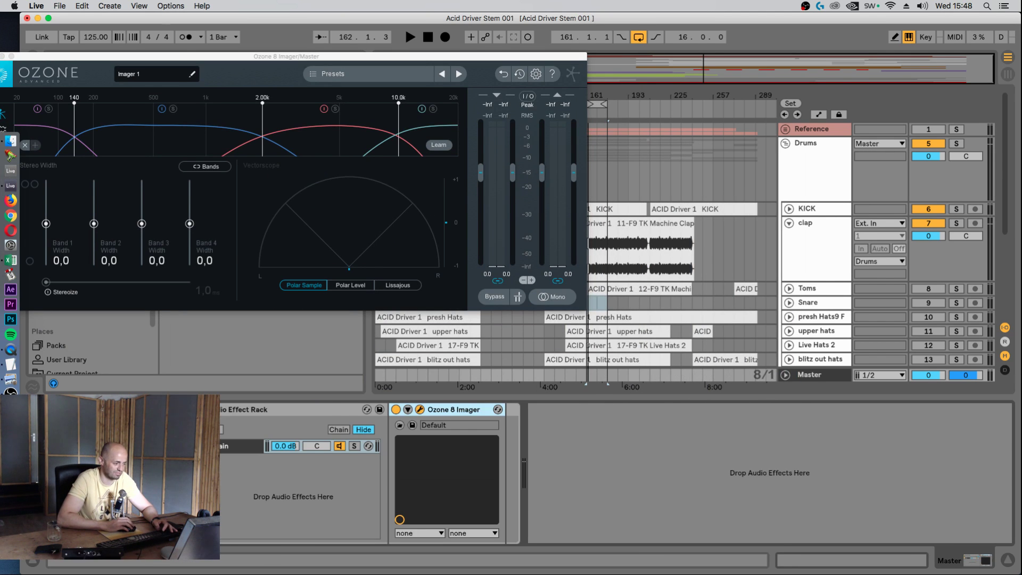
- Show the Master rack's macro controls in place of its chain list and turn on macro mapping
click(197, 425)
click(196, 438)
drag(226, 467, 226, 464)
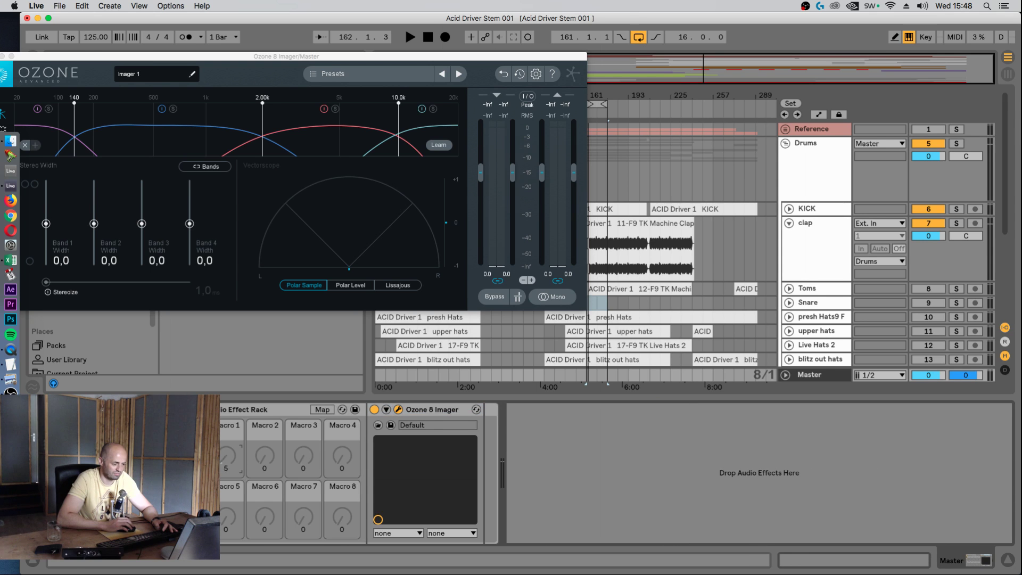
click(322, 409)
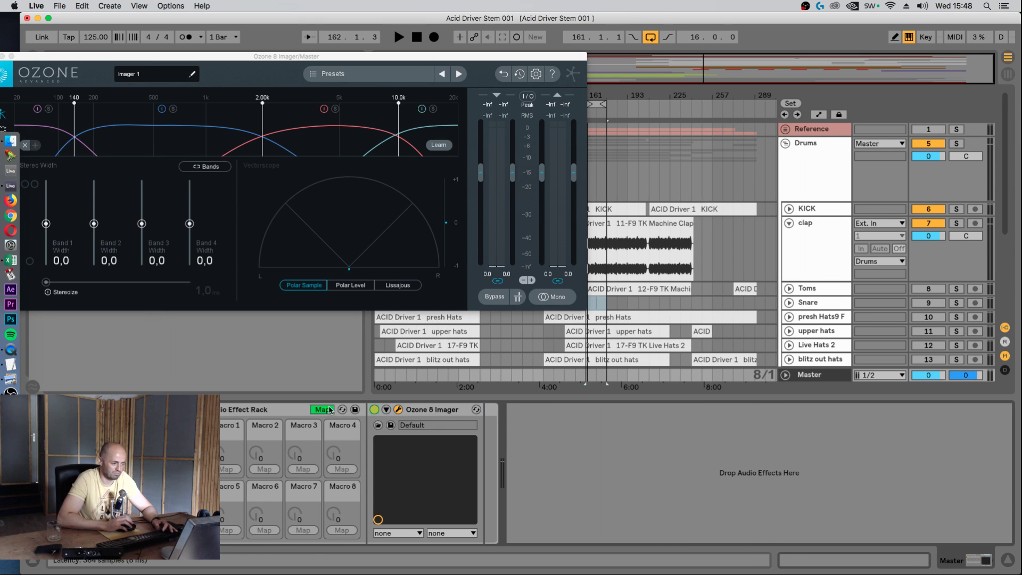
- Toggle the Ozone 8 Imager's Mono option repeatedly to identify its parameter for macro mapping
click(544, 300)
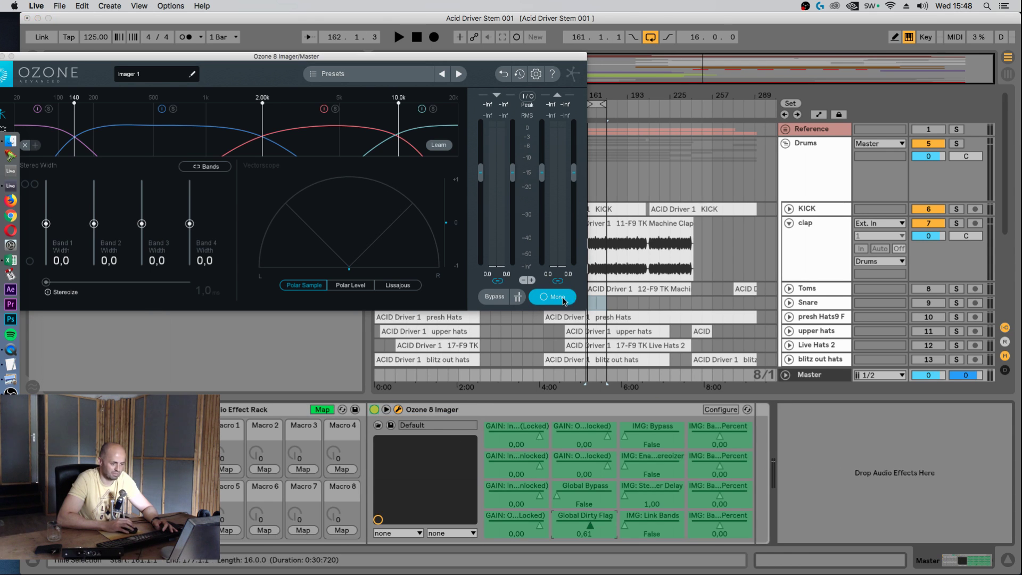
click(563, 301)
click(560, 300)
click(558, 301)
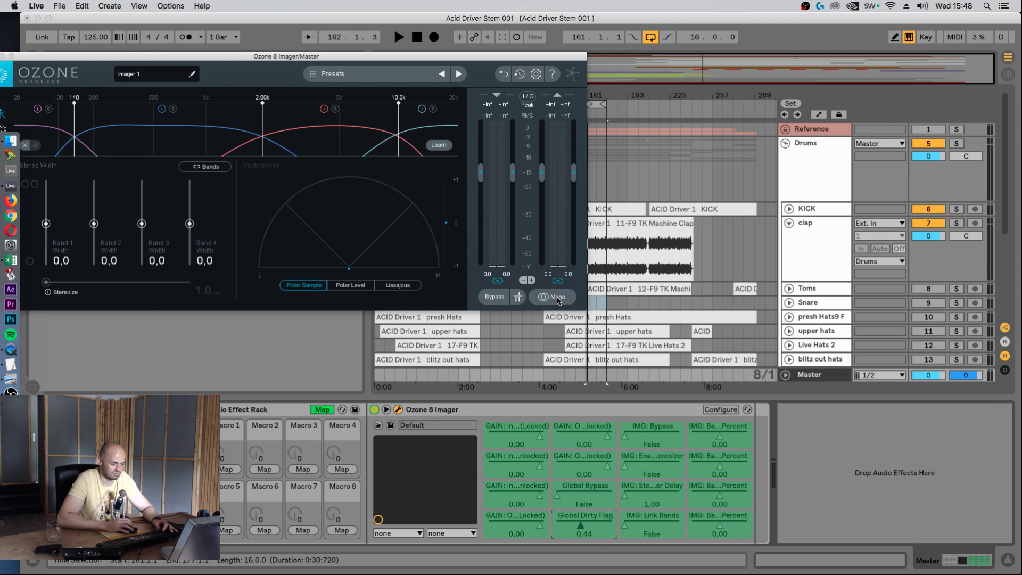
click(558, 301)
click(558, 300)
click(558, 300)
click(558, 301)
click(558, 301)
click(559, 301)
click(558, 300)
click(558, 301)
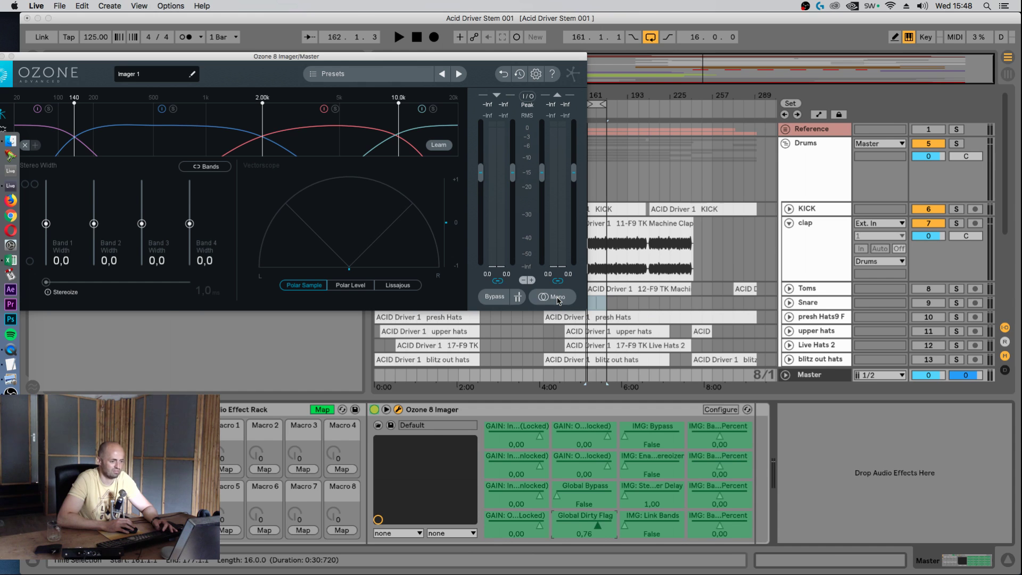
click(559, 301)
- Map the Imager's Global Dirty Flag parameter to the rack's first macro, end mapping and switch Mono off
click(225, 469)
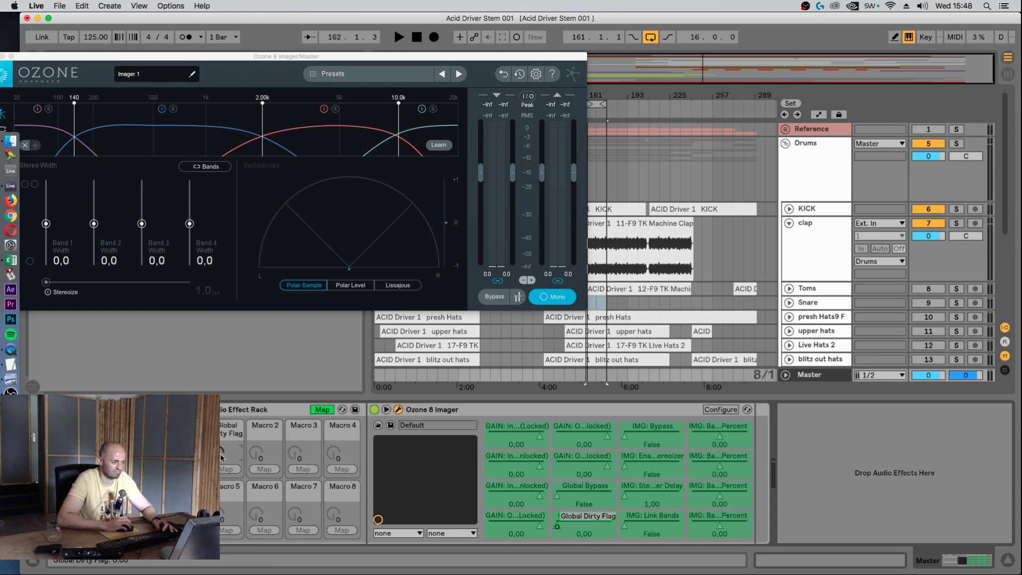
click(321, 409)
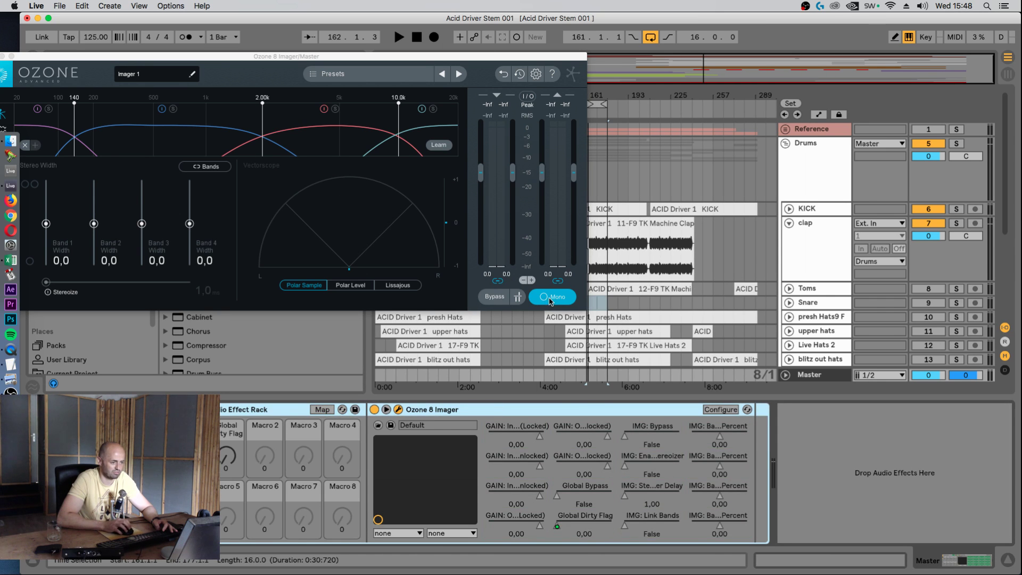
click(553, 297)
- Close the Ozone 8 Imager window and ungroup the Master's Audio Effect Rack
drag(27, 56, 119, 66)
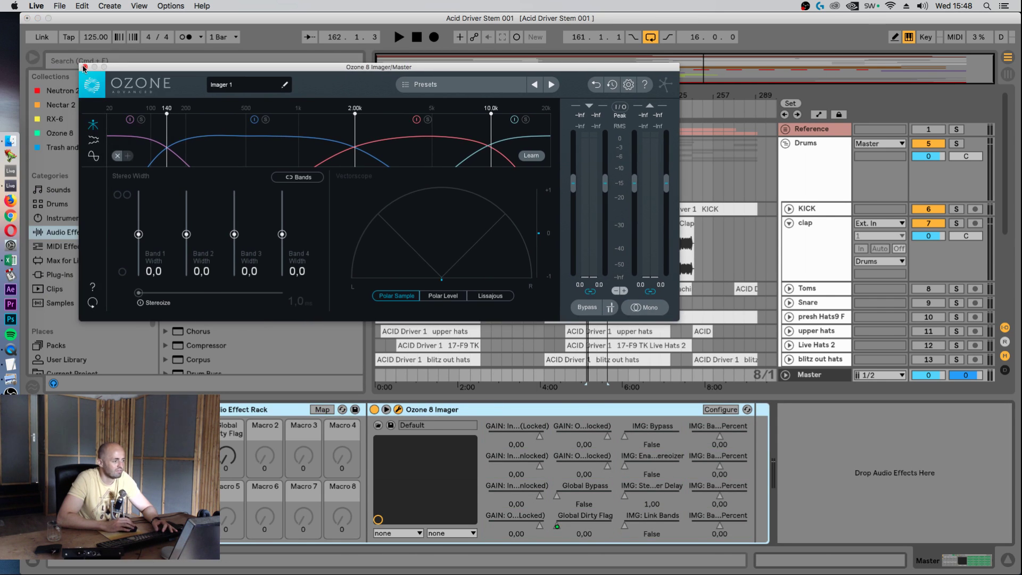
click(85, 66)
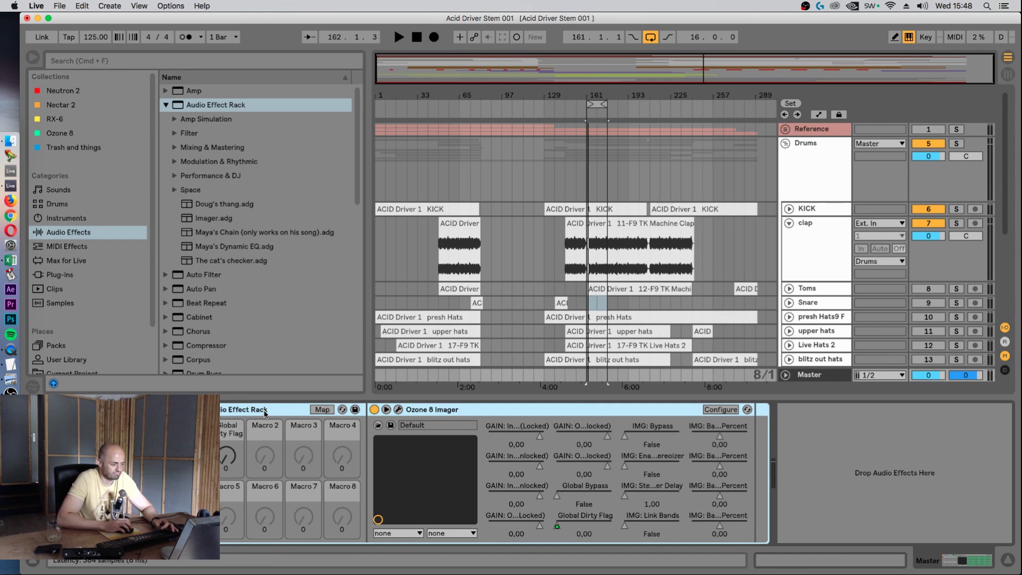
right_click(265, 413)
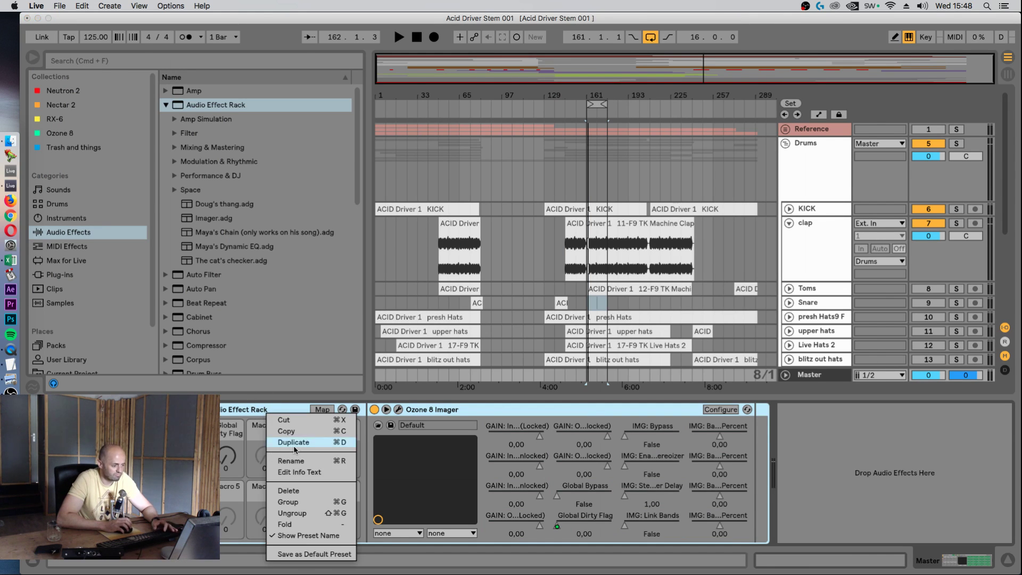
click(298, 511)
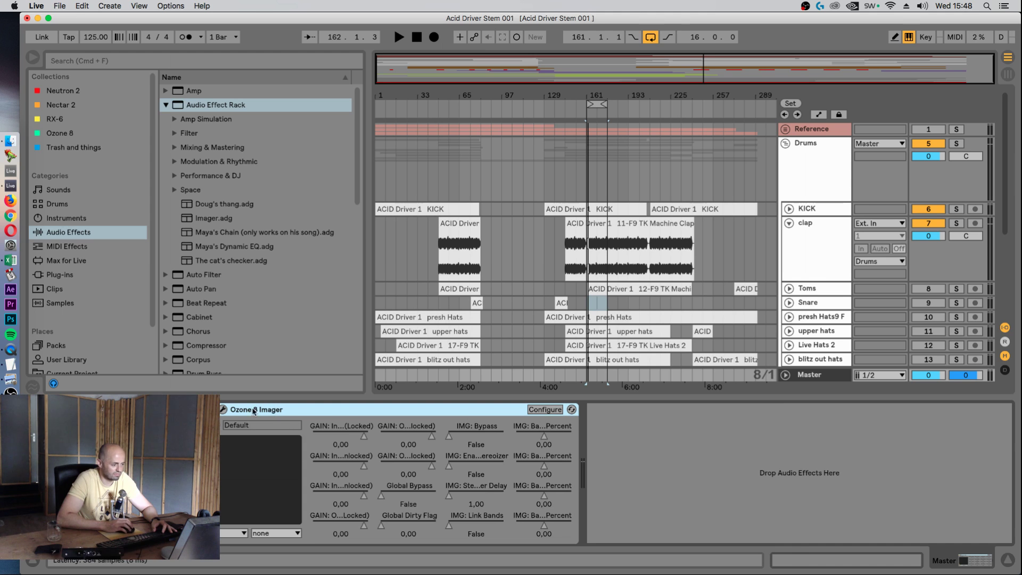
- Reopen the Master's Ozone 8 Imager with its parameter list folded and park the window mostly off-screen, keeping Mono reachable
double_click(242, 410)
click(224, 410)
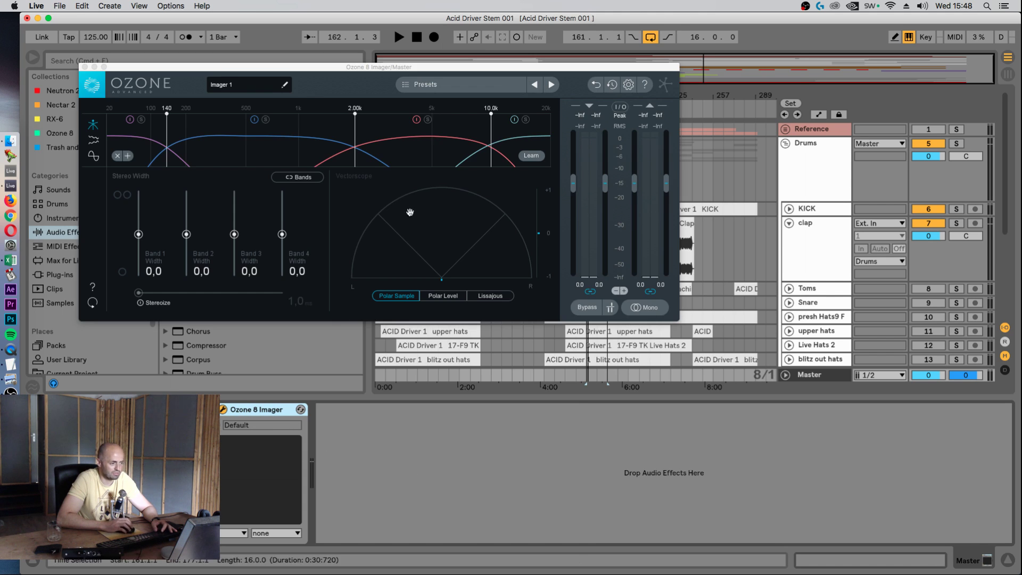
drag(524, 69, 4, 289)
drag(121, 286, 95, 129)
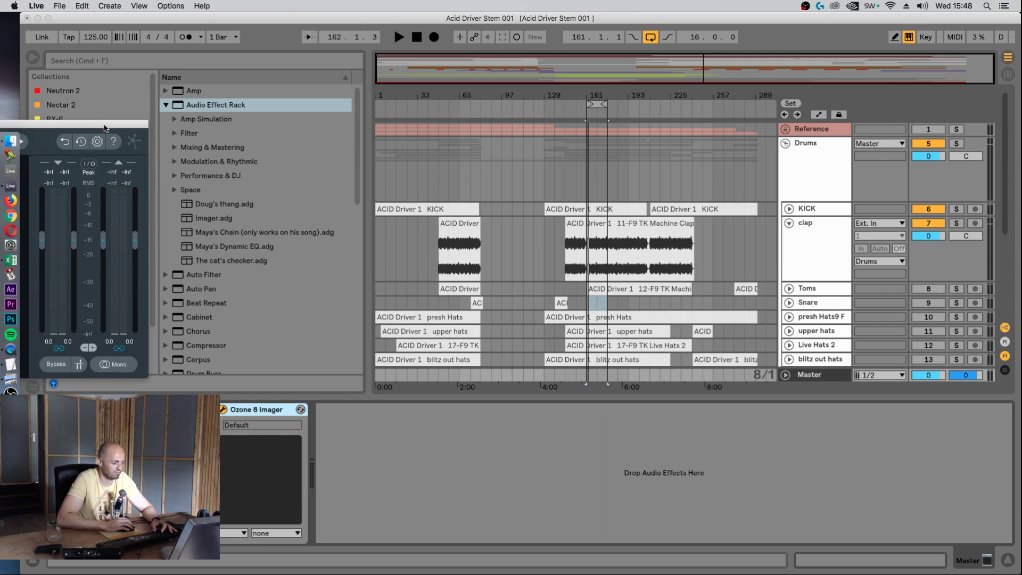
- Play the loop while switching the Imager's Mono option on and off to compare mono with stereo, and stop playback
click(108, 376)
key(space)
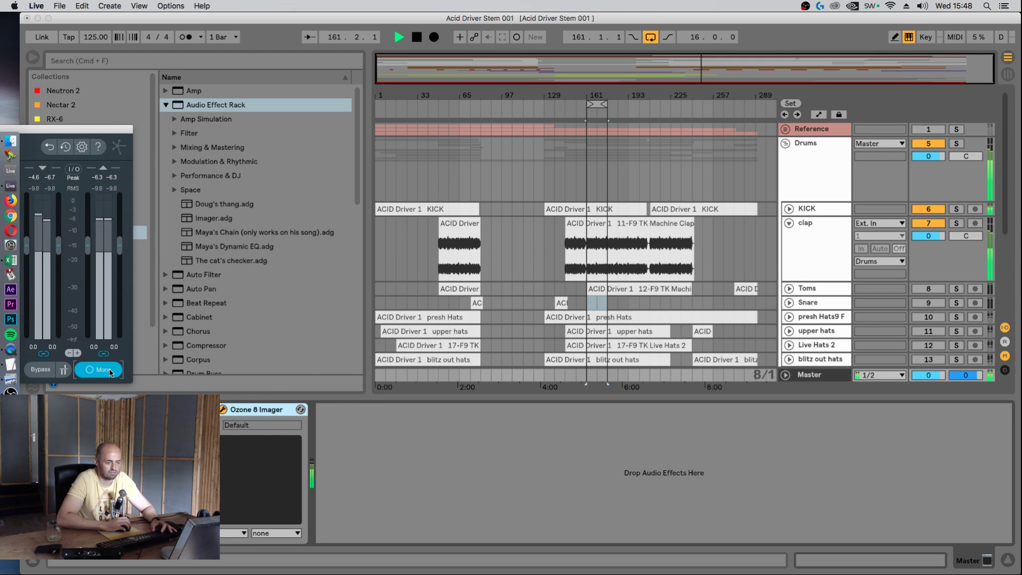
click(110, 371)
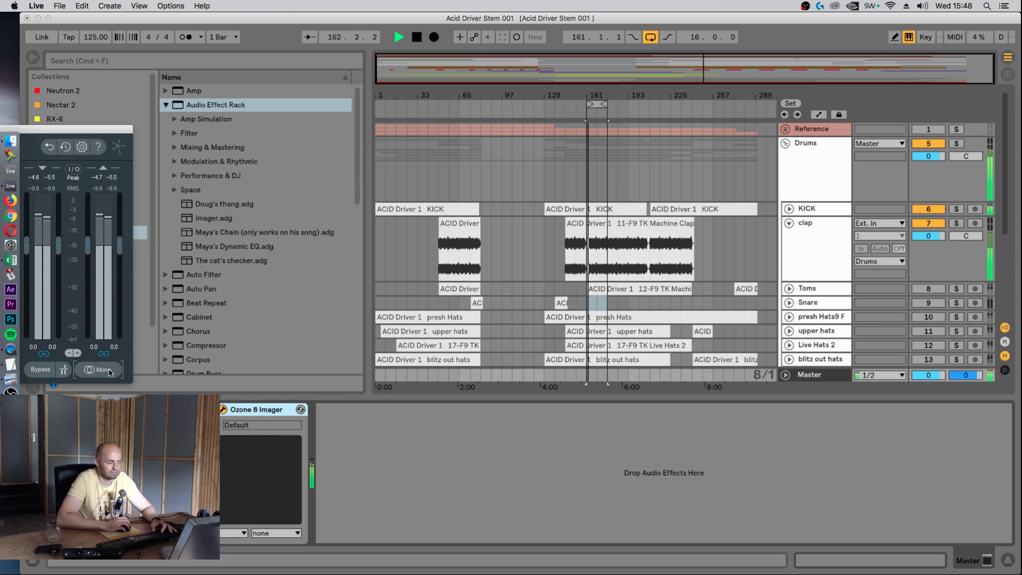
click(109, 370)
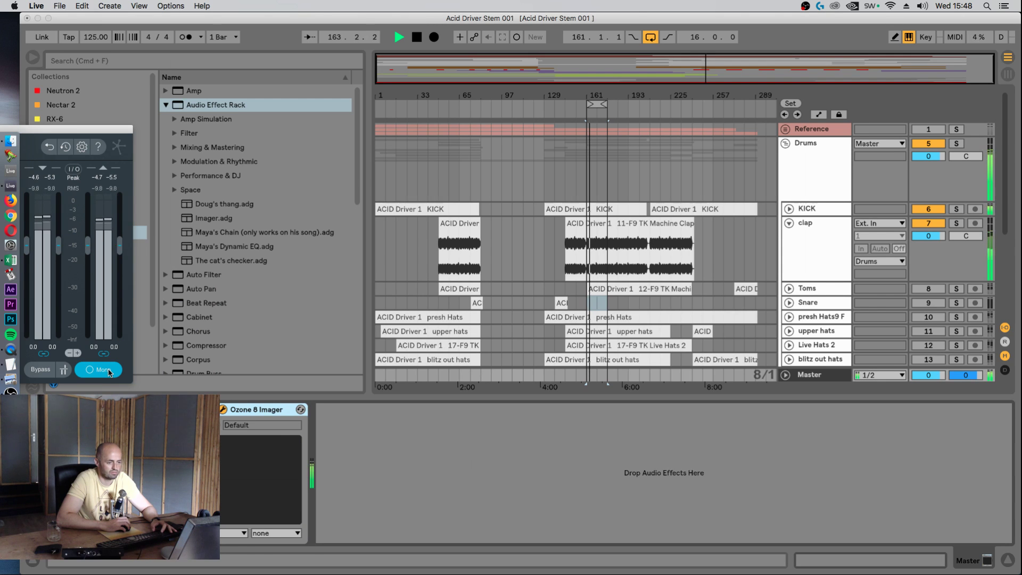
key(space)
click(109, 369)
- Load Neutron 2 from the Neutron 2 collection onto the clap track and place its window over the arrangement
click(804, 226)
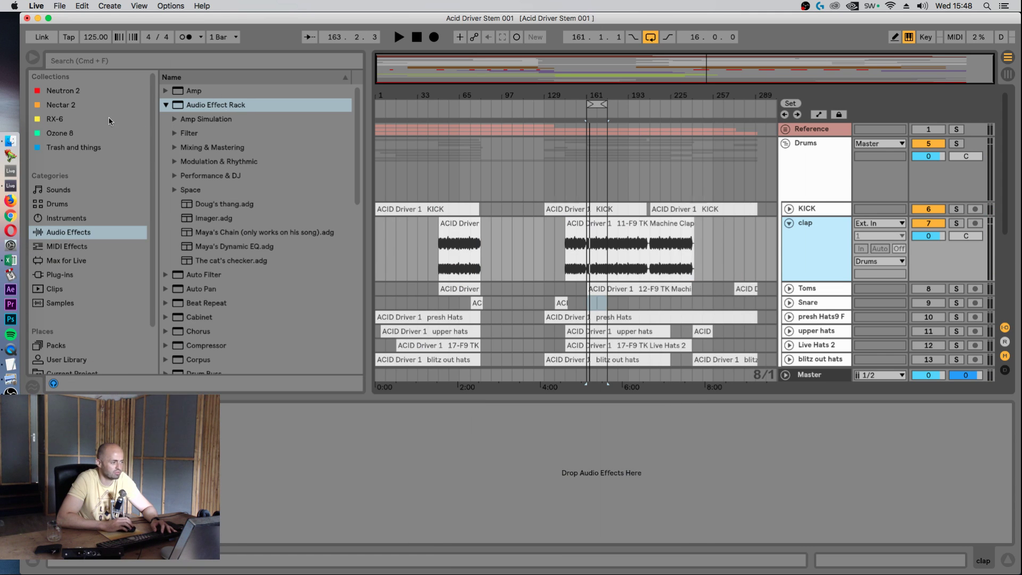
click(166, 104)
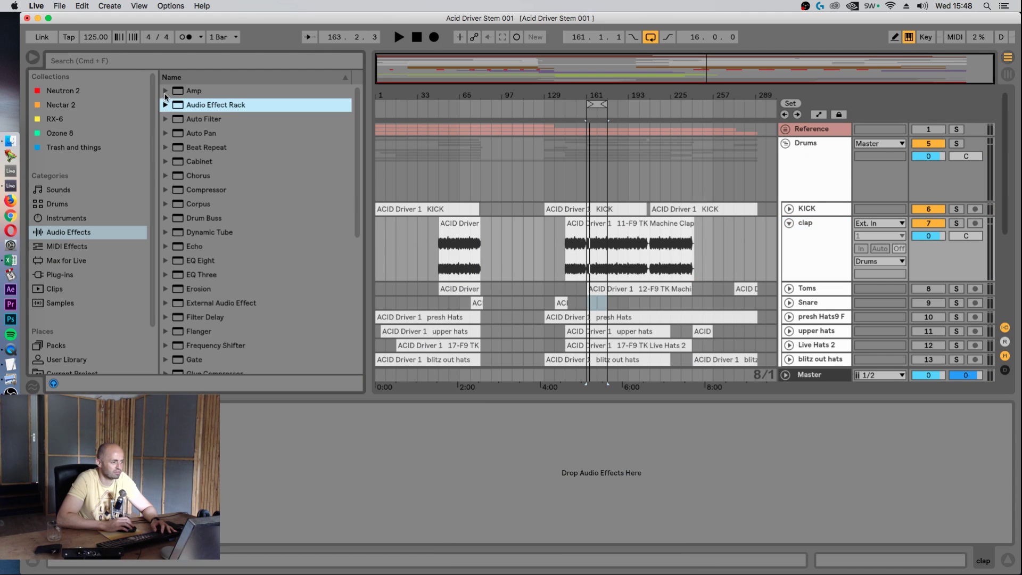
click(49, 92)
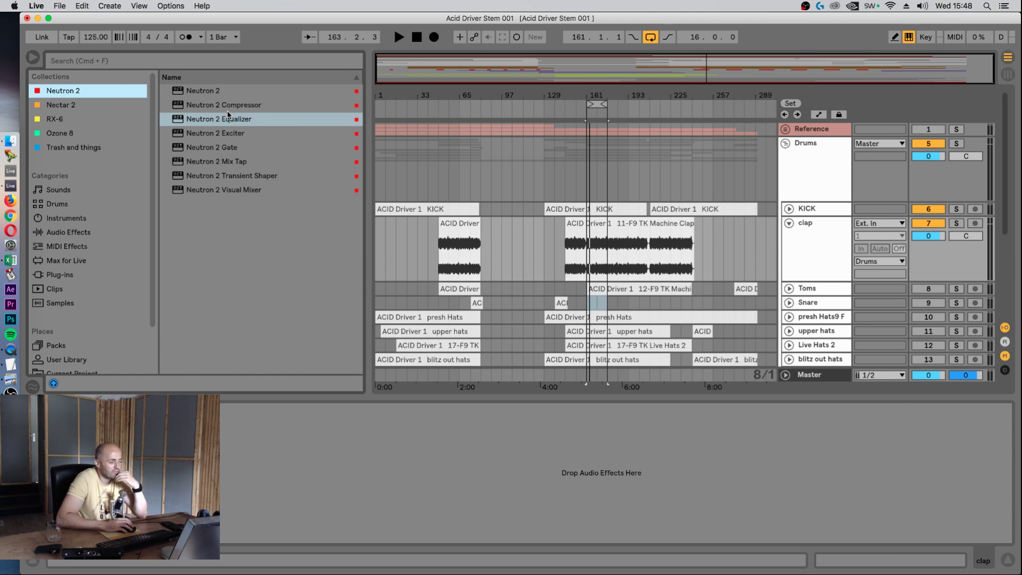
click(194, 95)
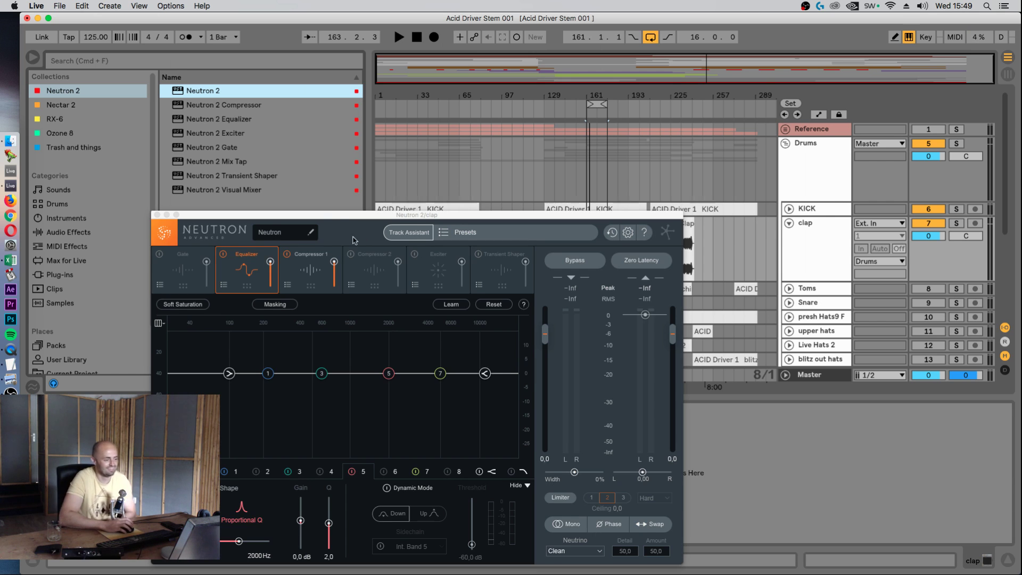
drag(338, 220, 490, 146)
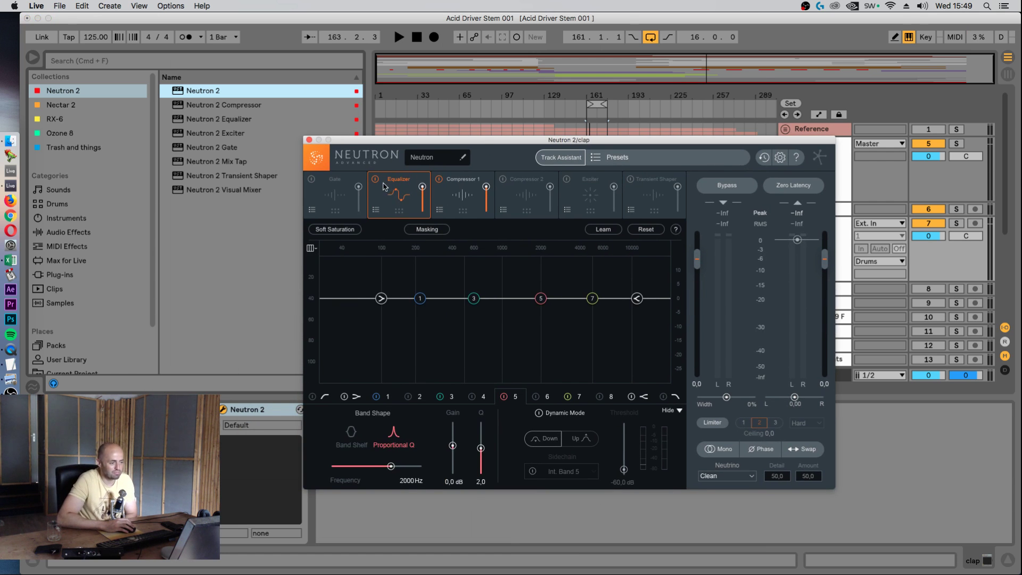
- Disable Compressor 1 in the clap's Neutron 2 and set the output Width to -50%
click(456, 184)
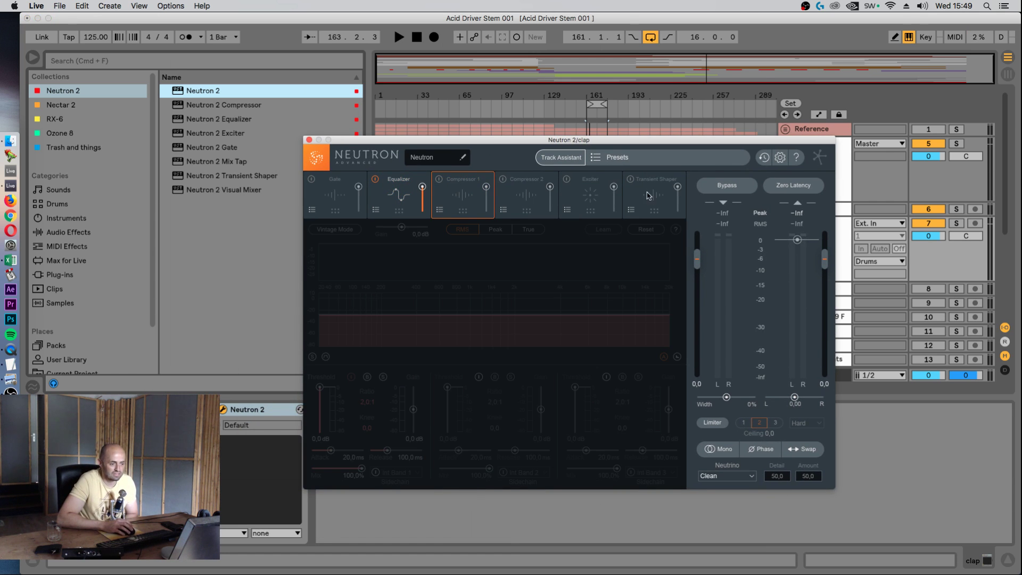
drag(574, 141, 584, 99)
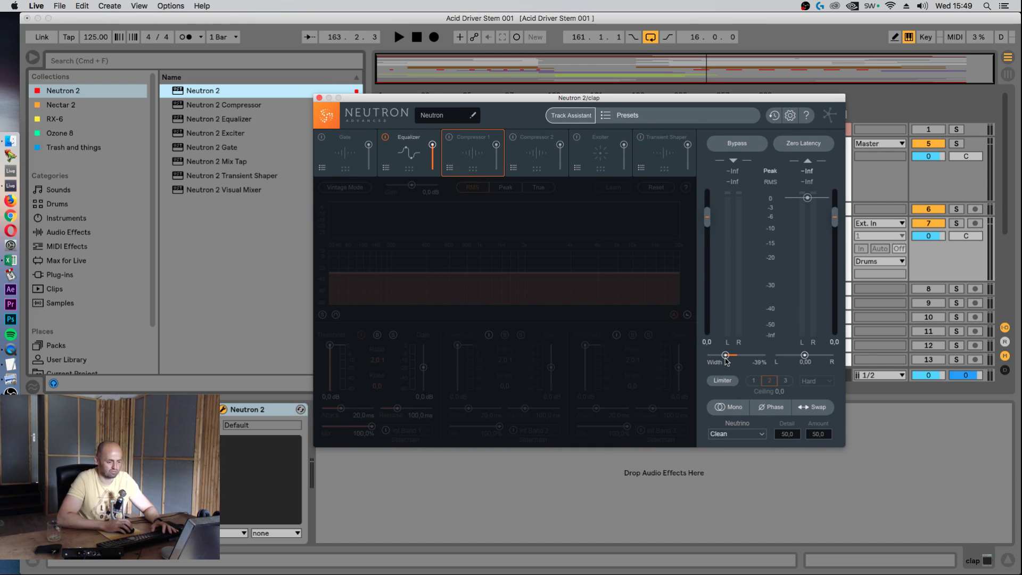
key(space)
drag(725, 360, 722, 359)
key(space)
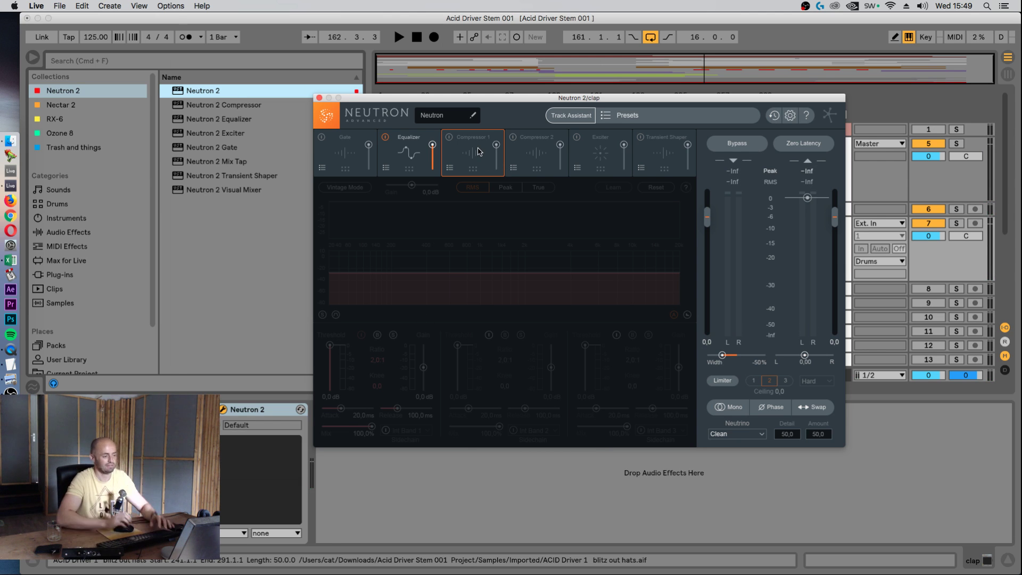
- Check the clap's spectrum in the Neutron 2 Equalizer and disable the low shelf and bands 1, 3, 5 and 7, keeping the high shelf
key(space)
click(409, 152)
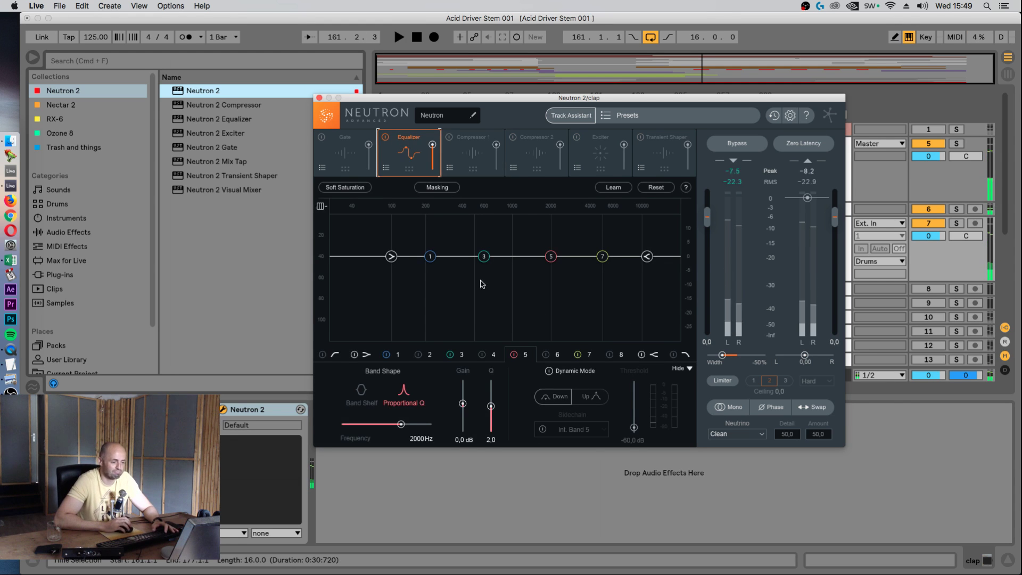
key(space)
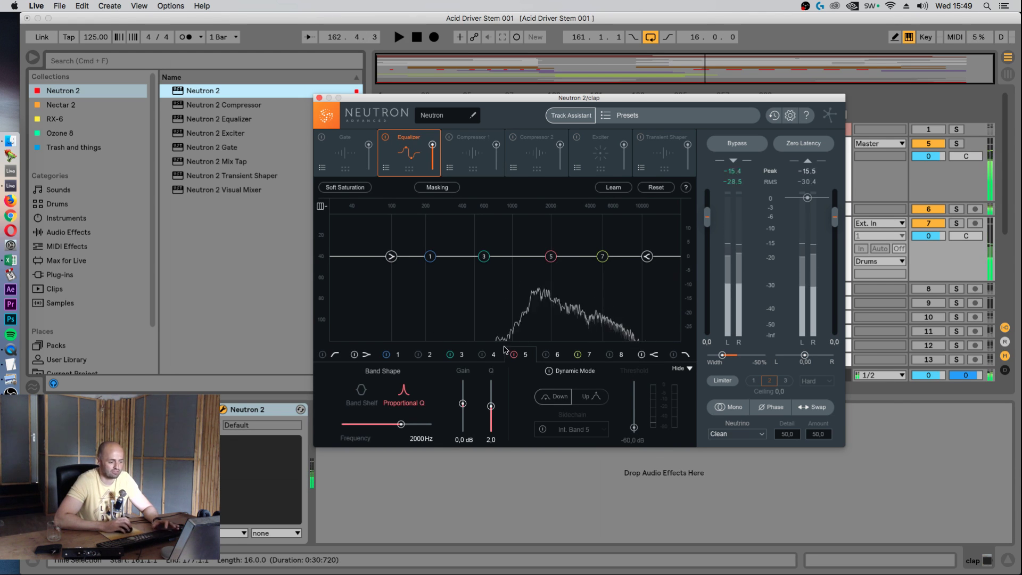
key(space)
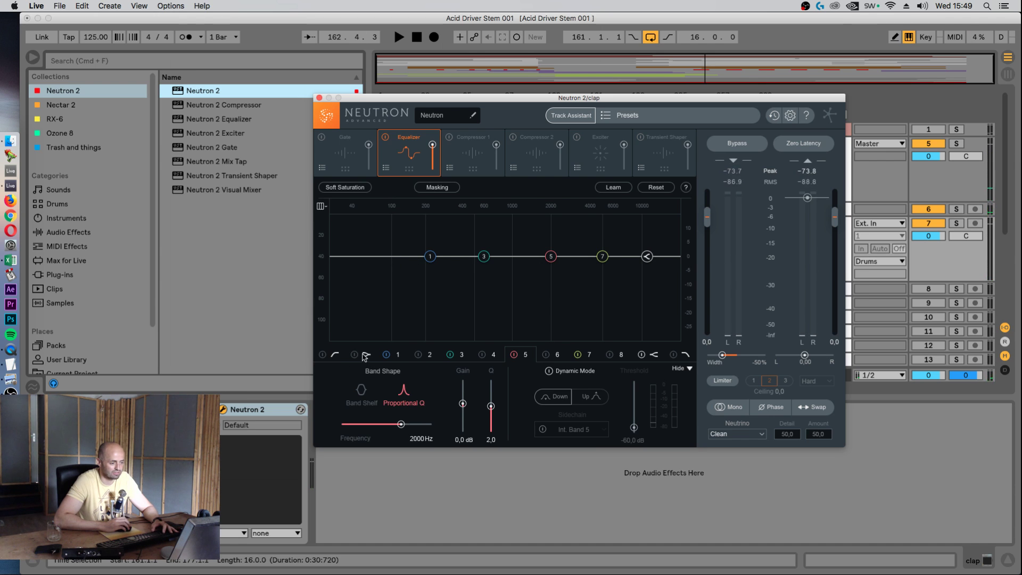
click(514, 355)
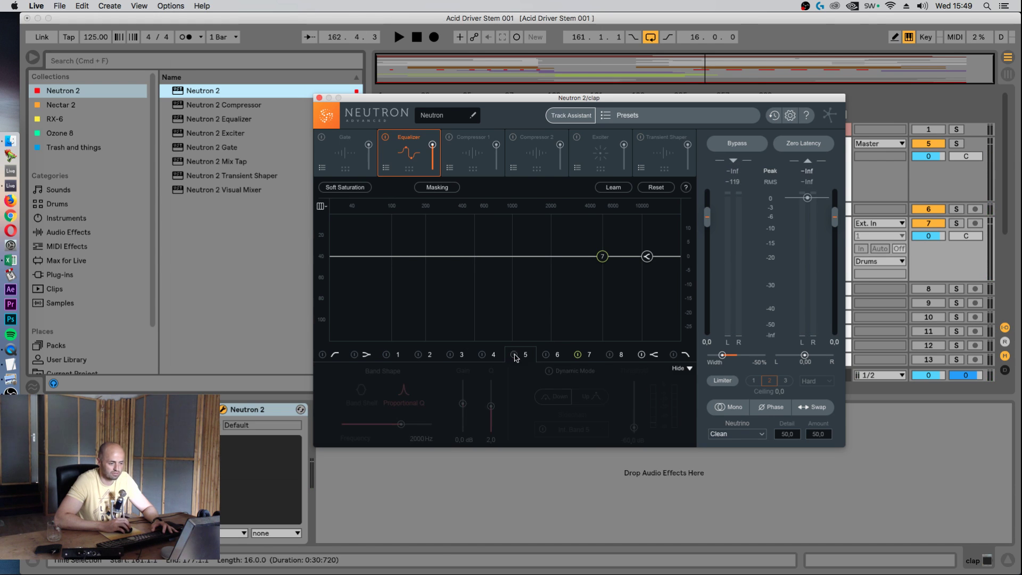
click(577, 355)
click(642, 355)
- Set the clap's high shelf to 10.1 dB at 5383 Hz, add band 4 at 1559 Hz with -0.3 dB, and close Neutron 2
key(space)
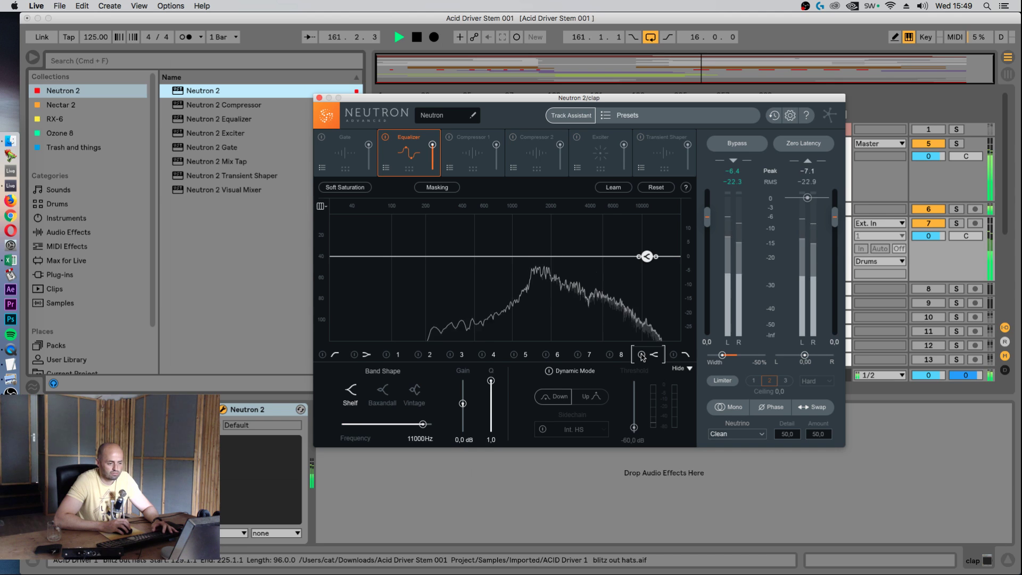
drag(652, 258, 607, 229)
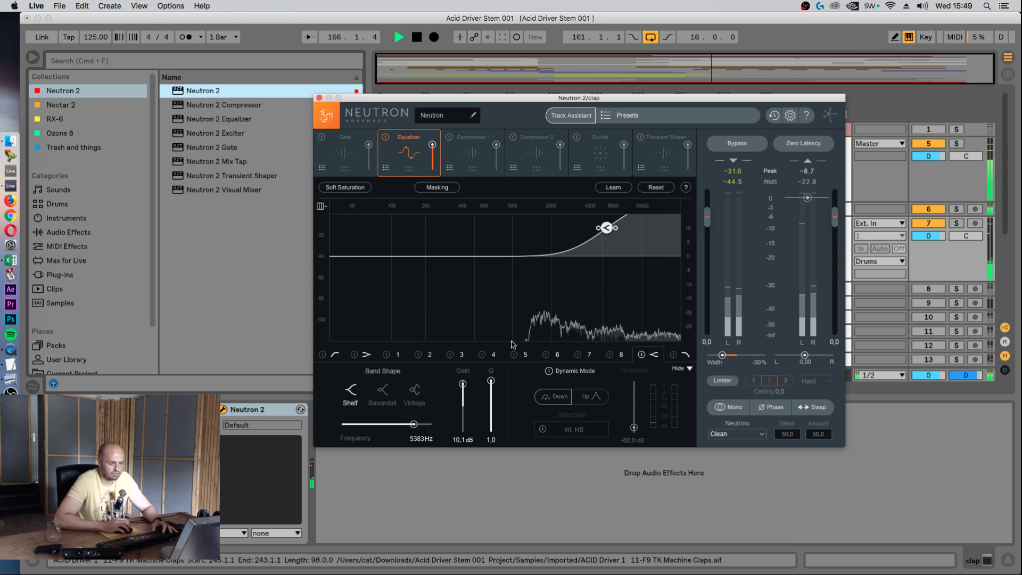
click(482, 354)
mouse_move(525, 257)
mouse_down()
mouse_move(539, 278)
mouse_move(557, 278)
mouse_move(538, 271)
mouse_move(538, 257)
mouse_up()
key(space)
key(space)
drag(417, 230, 460, 285)
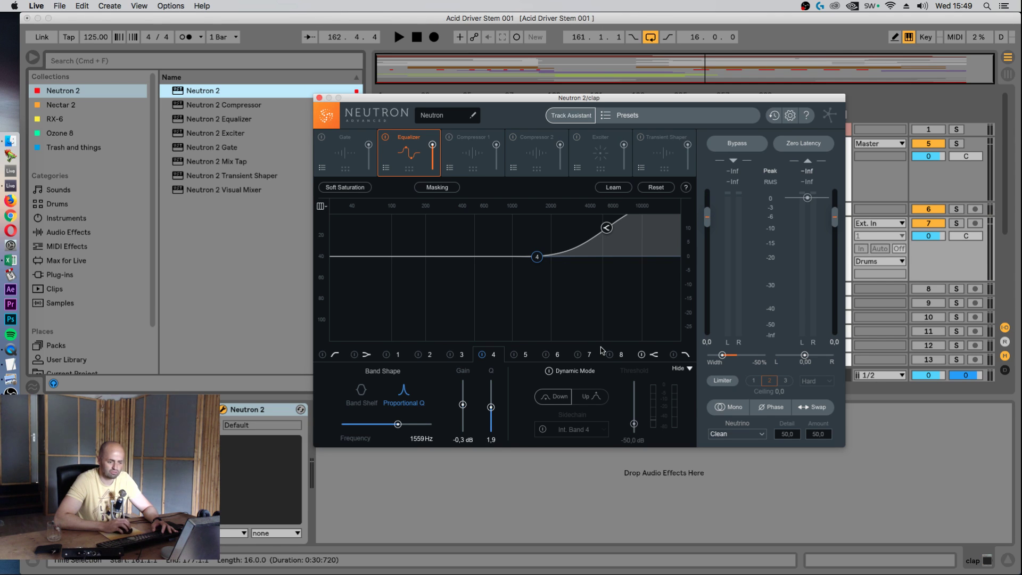
click(319, 99)
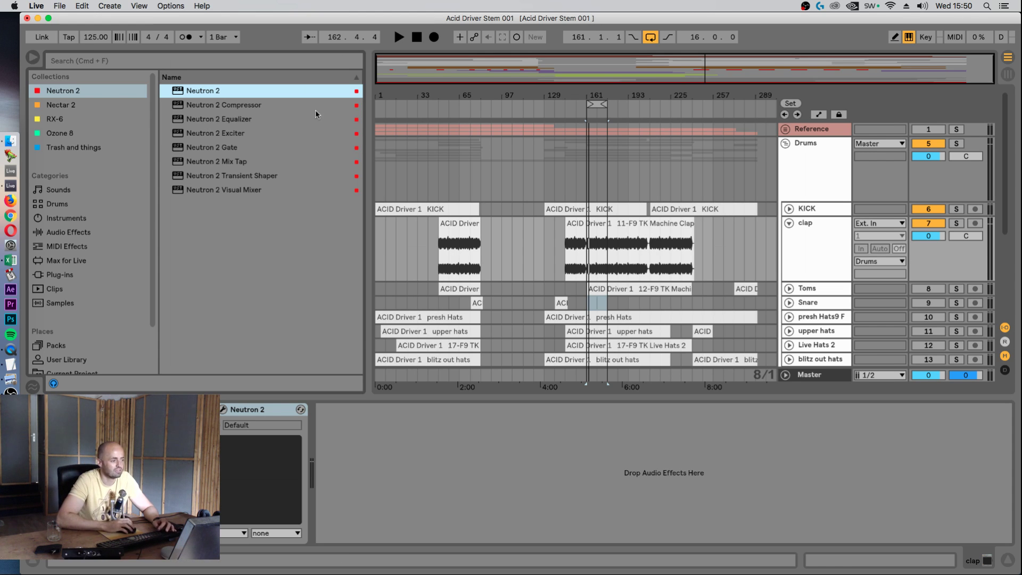
- Fold the clap track and search the Neutron 2 collection for "drum rack", clearing the search at the end
click(150, 60)
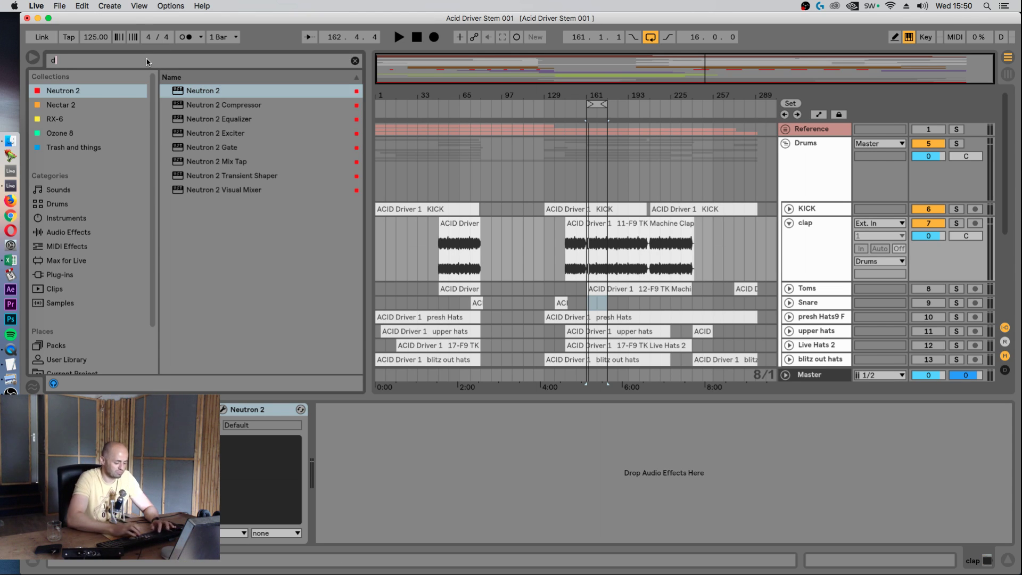
text(drum rack)
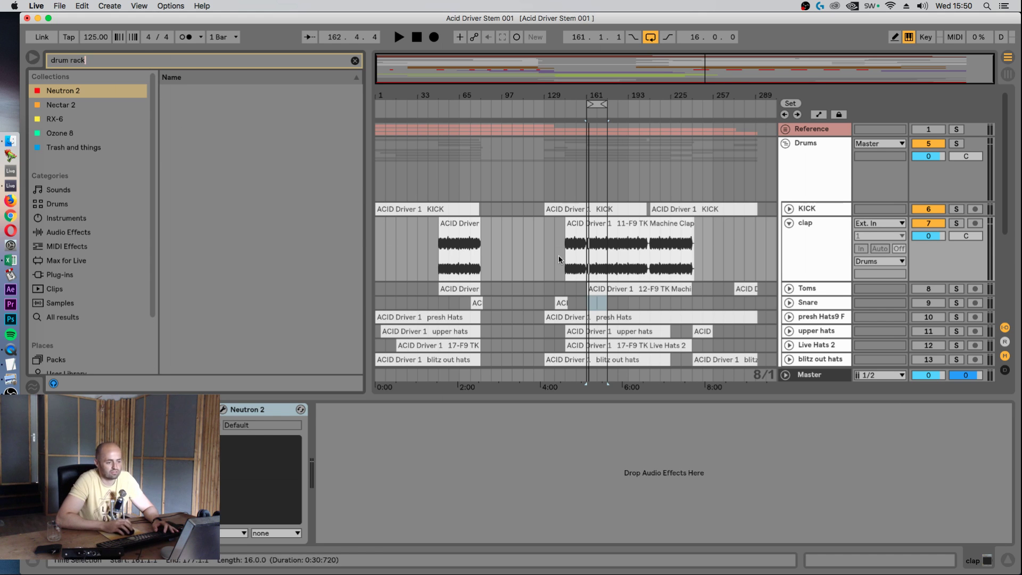
click(788, 223)
scroll(814, 190, down, 4)
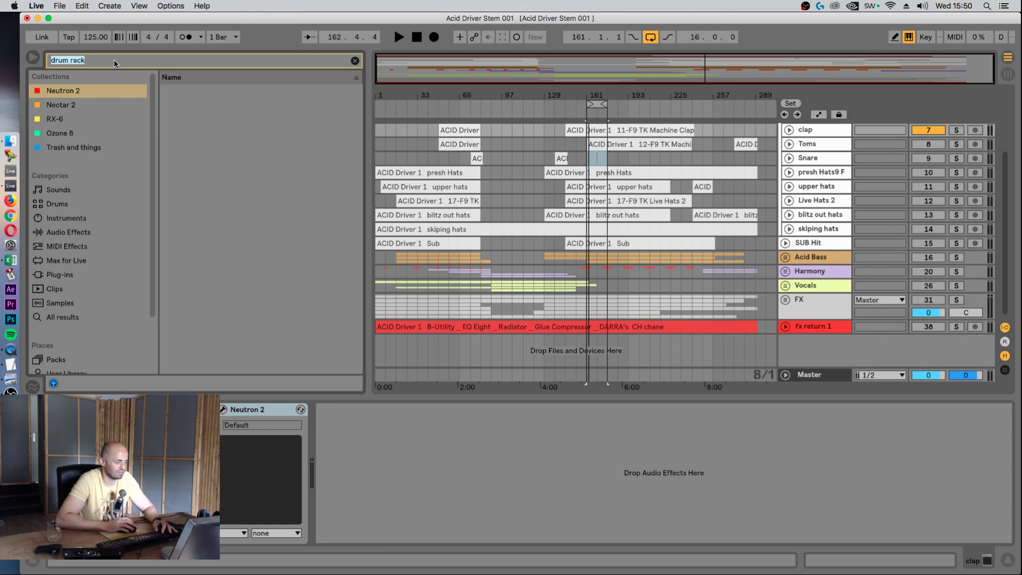
click(61, 91)
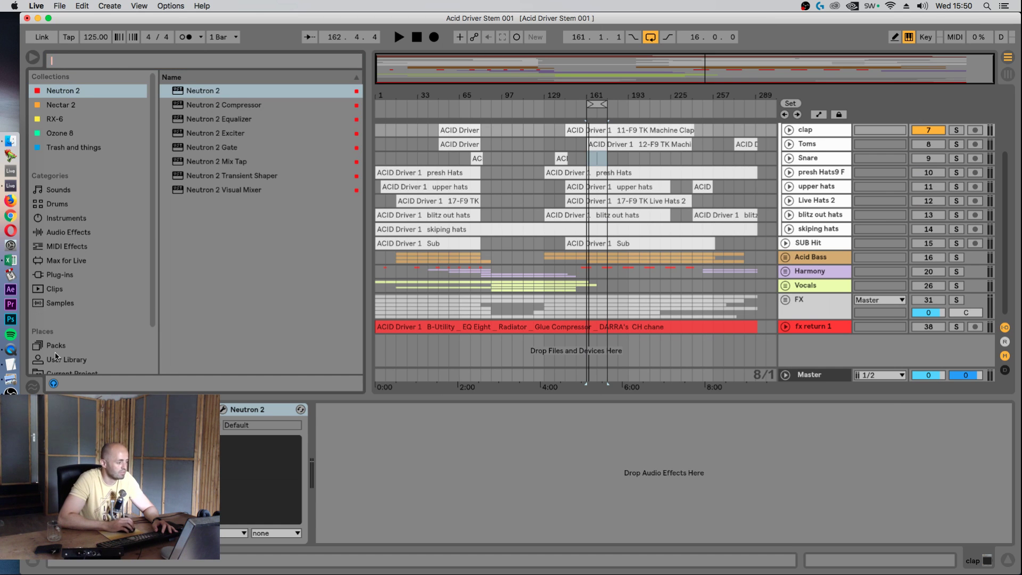
- Open the 02_SNARE folder of Deep Premium Vol. 2.12 in PML drums and preview PML_DPV2_SNARE_1_DEEP_001.wav
scroll(65, 316, down, 3)
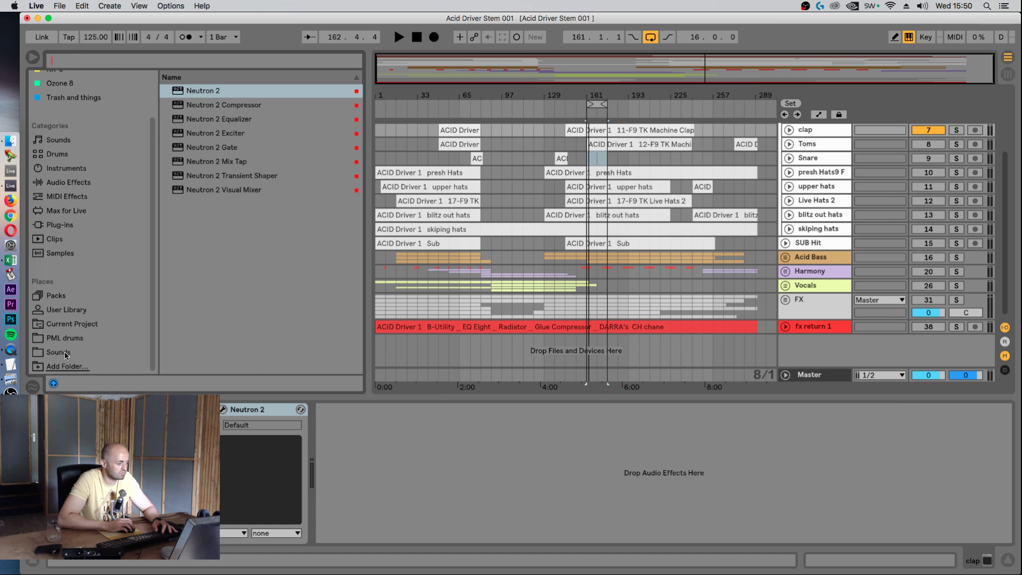
click(61, 340)
click(165, 119)
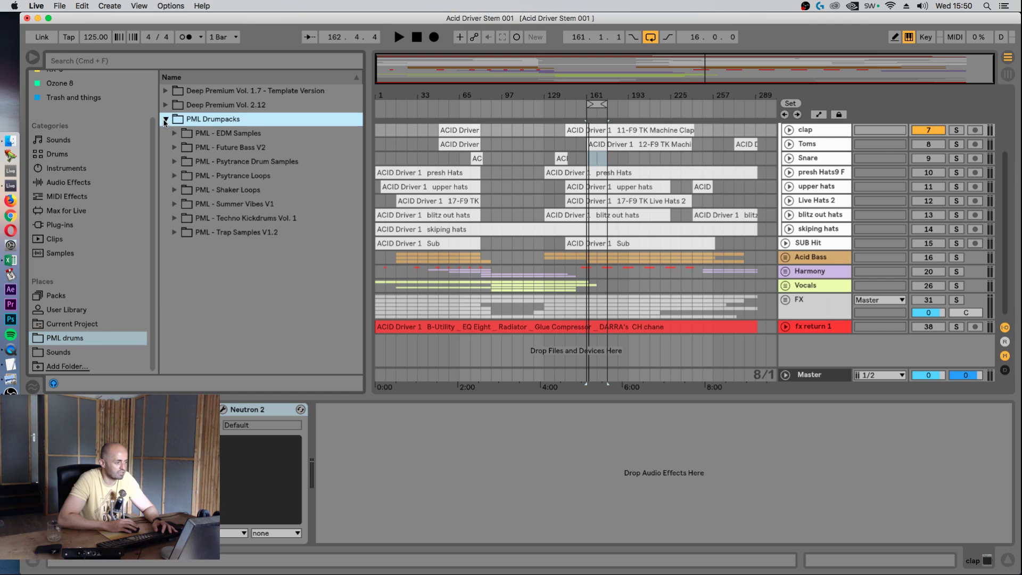
click(166, 119)
click(167, 105)
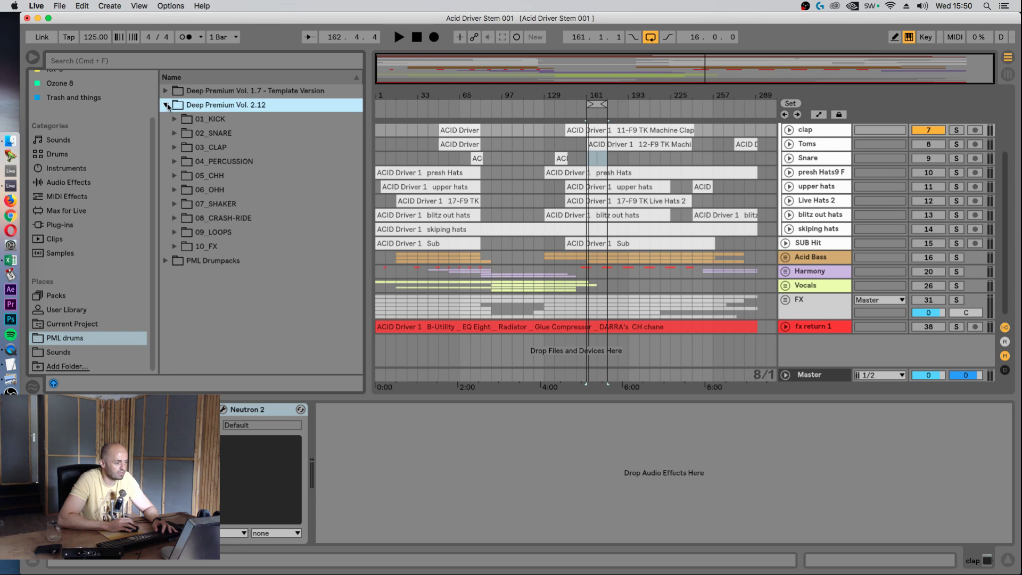
click(176, 133)
click(241, 149)
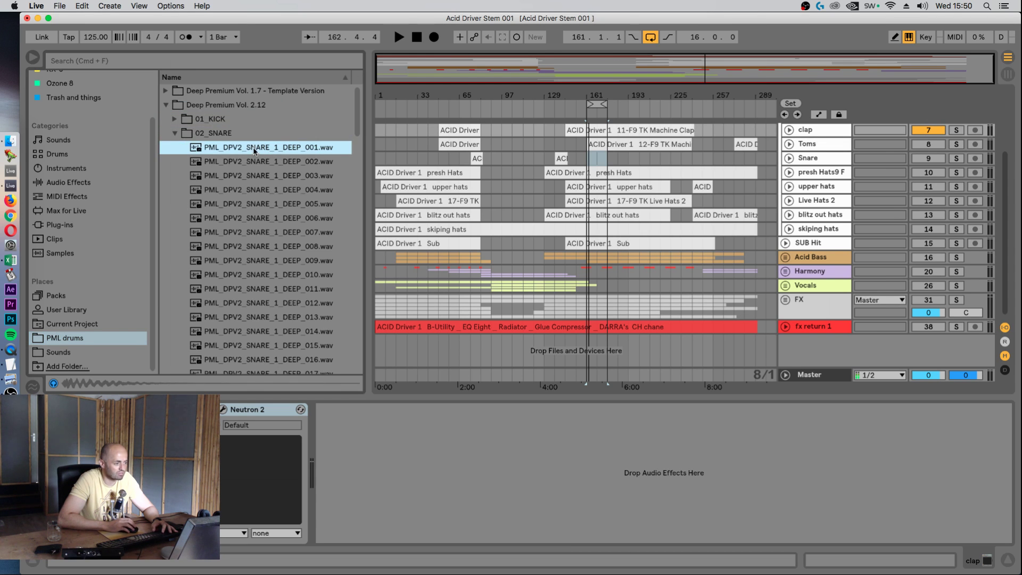
click(491, 202)
drag(500, 200, 257, 149)
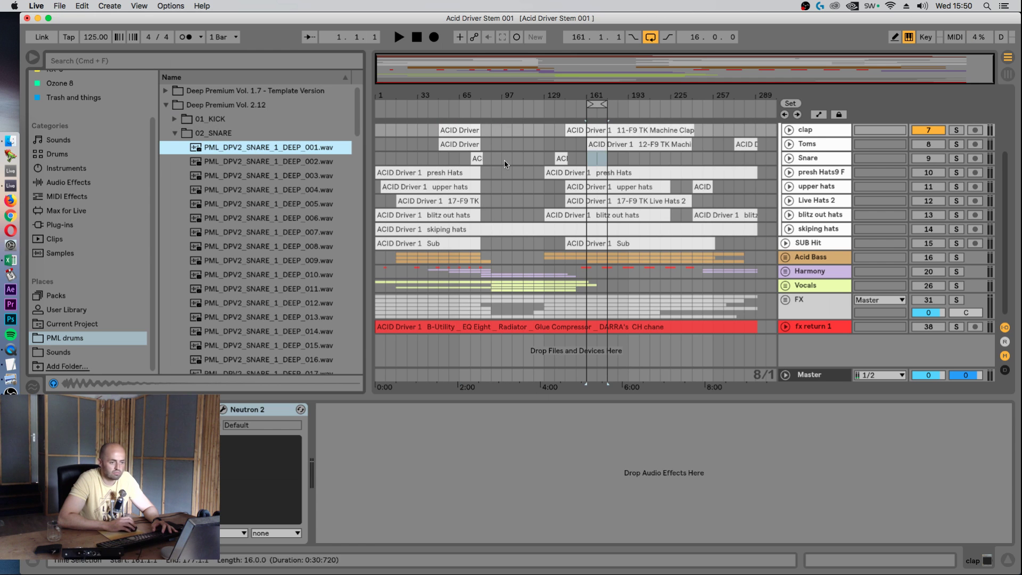
key(super+z)
scroll(809, 155, up, 3)
scroll(807, 202, down, 5)
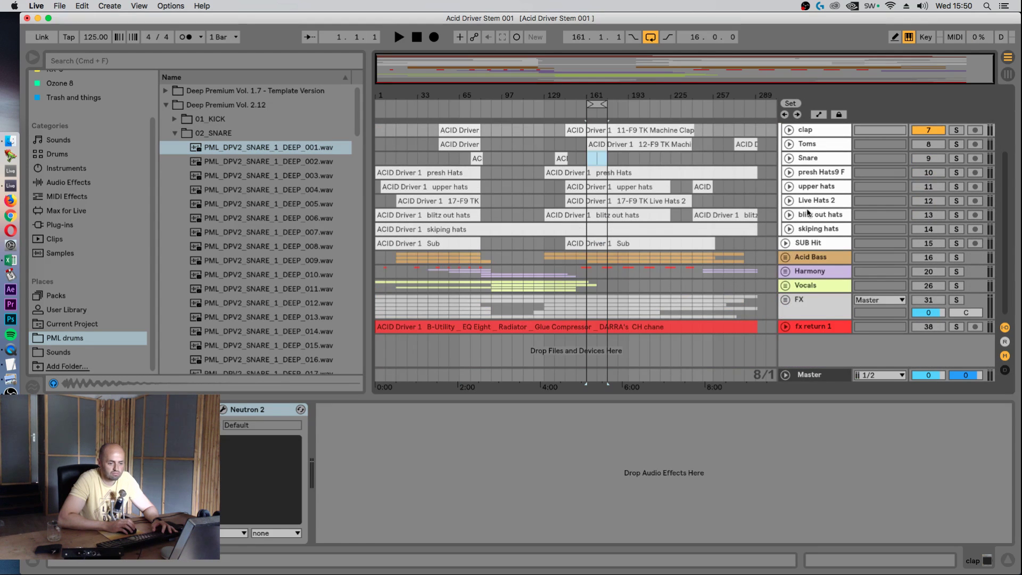
scroll(808, 213, up, 3)
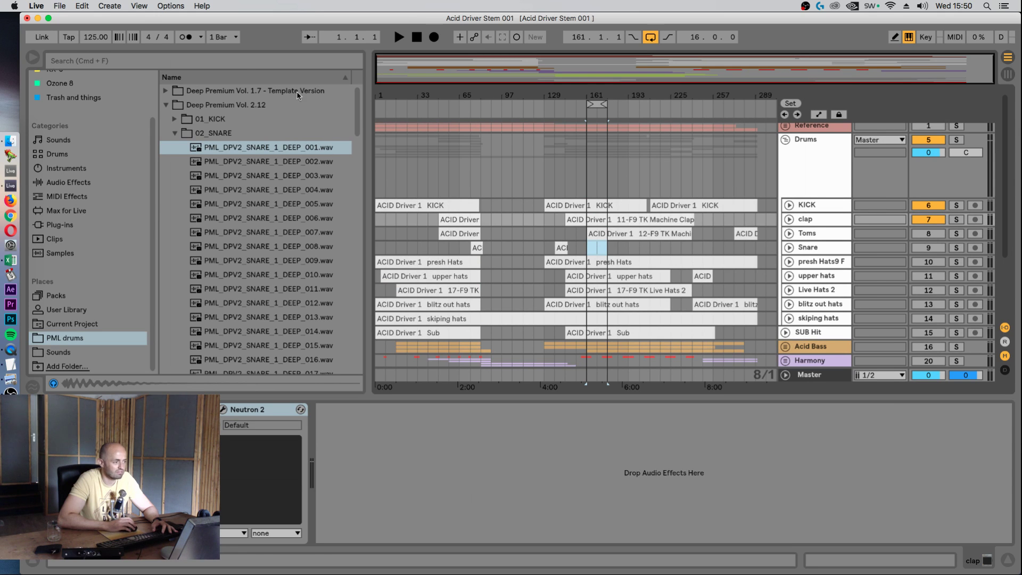
- Search all results for "drum rack" and add a Drum Rack as a new track between clap and Toms
click(247, 63)
text(drum rack)
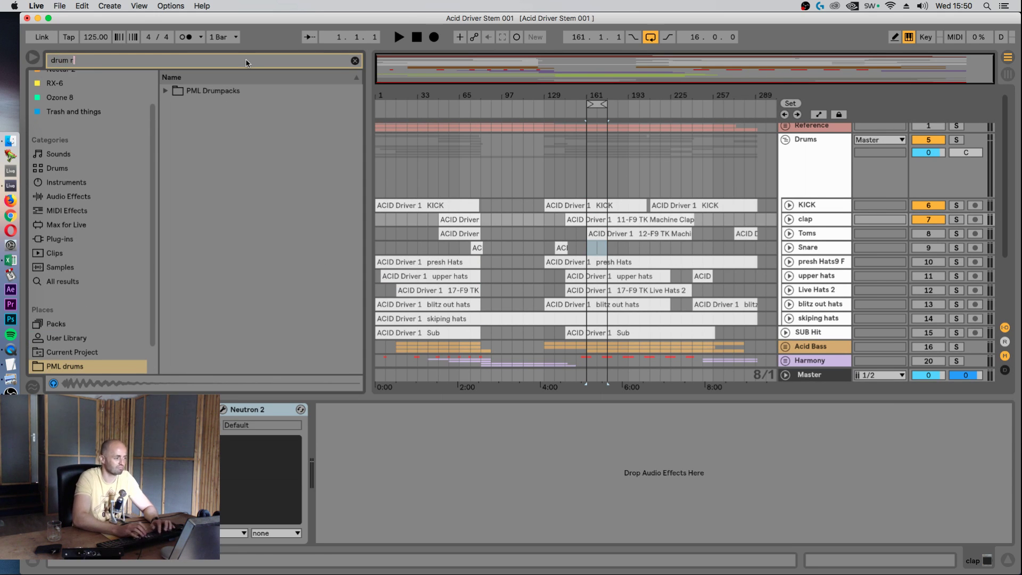
click(83, 282)
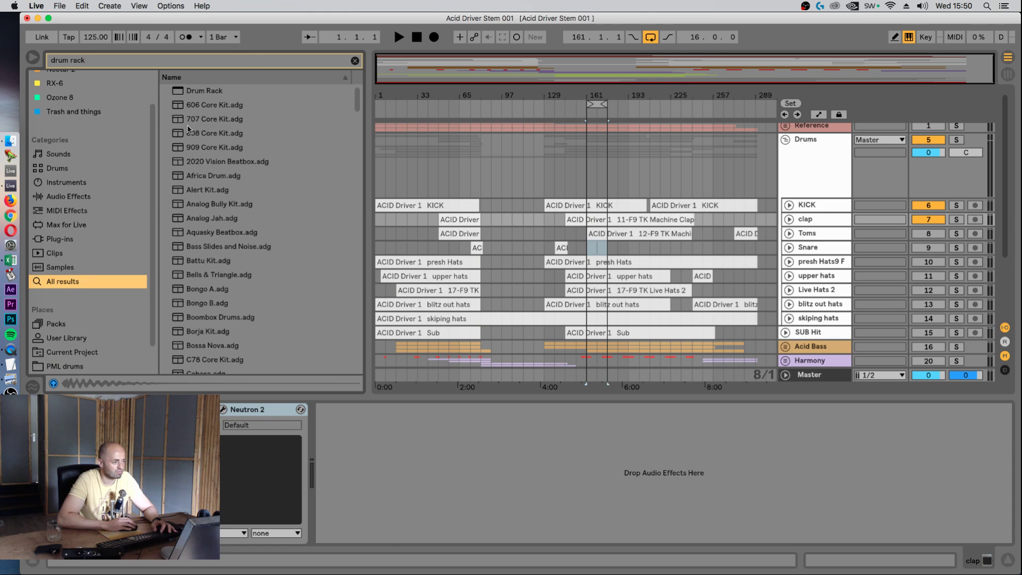
drag(195, 94, 766, 407)
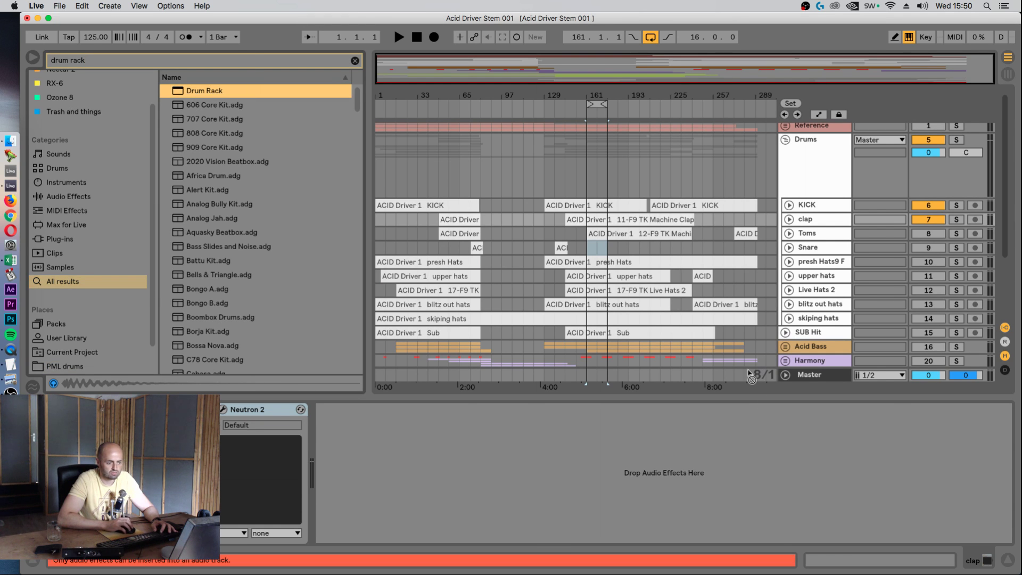
drag(748, 202, 277, 163)
scroll(717, 274, down, 5)
drag(182, 92, 812, 228)
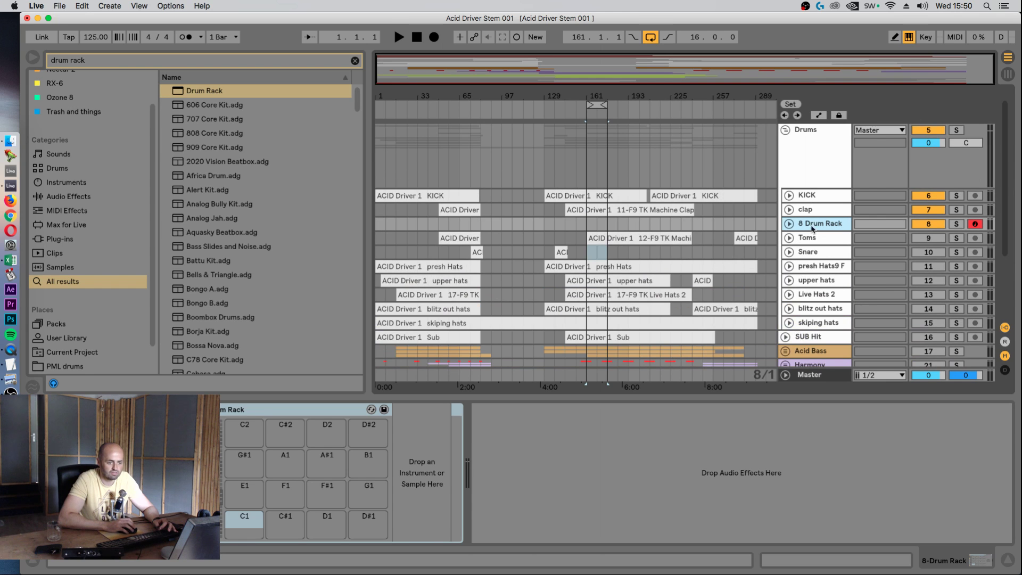
- Rename the Drum Rack track as Snare and group it with the clap track under the name Clap Snare
key(super+r)
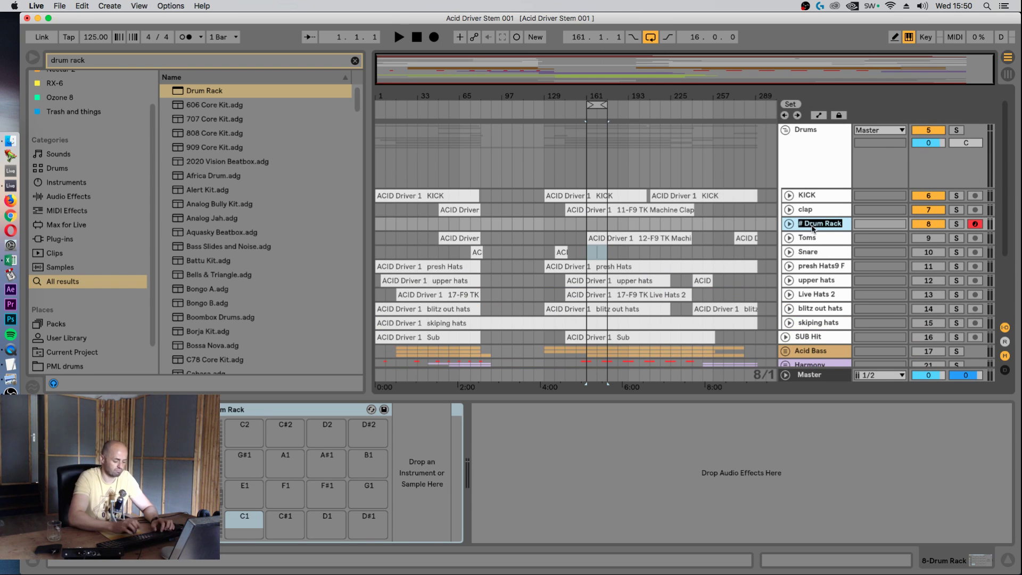
text(Snare)
key(Return)
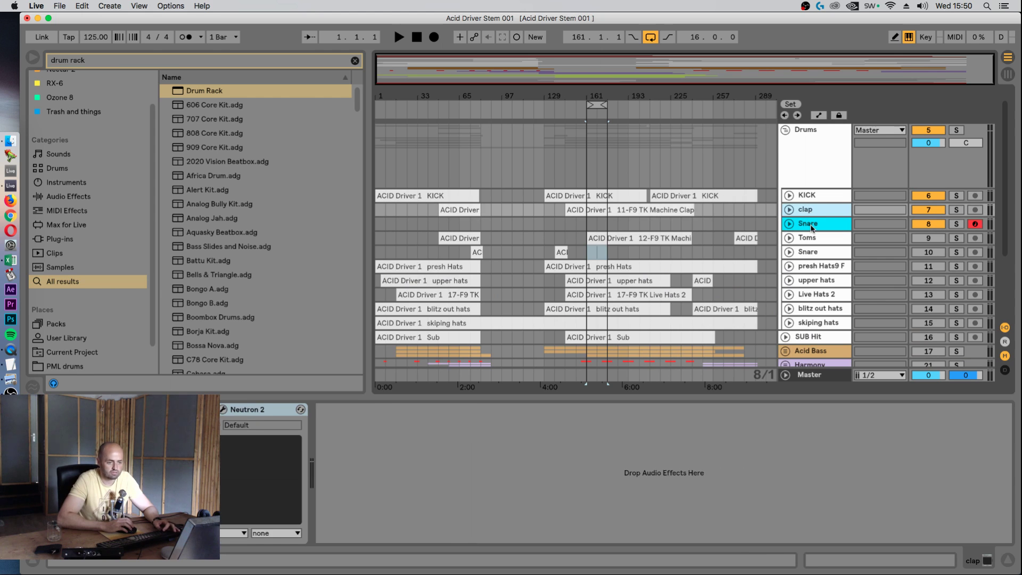
click(812, 227)
shift+click(813, 212)
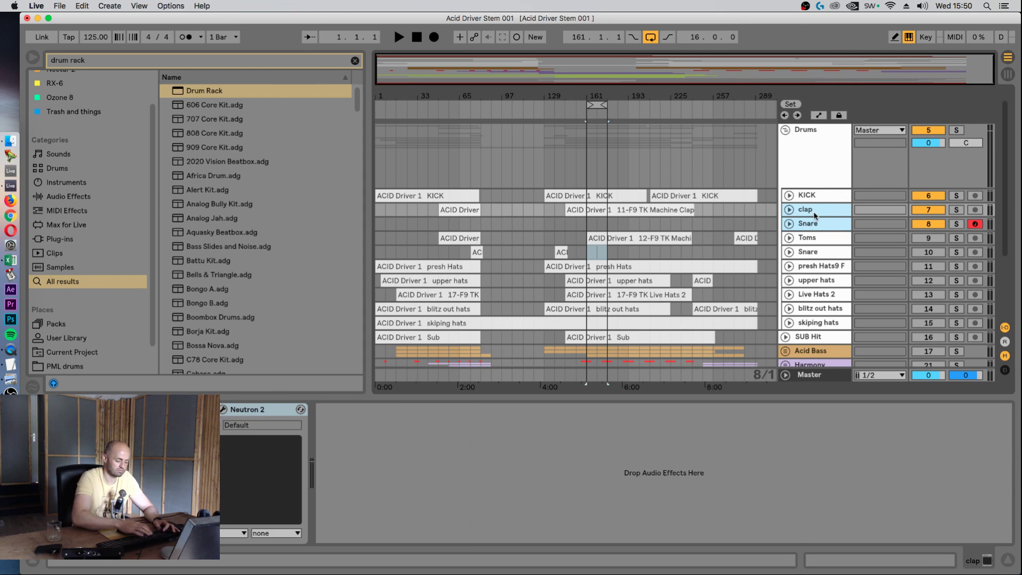
key(super+g)
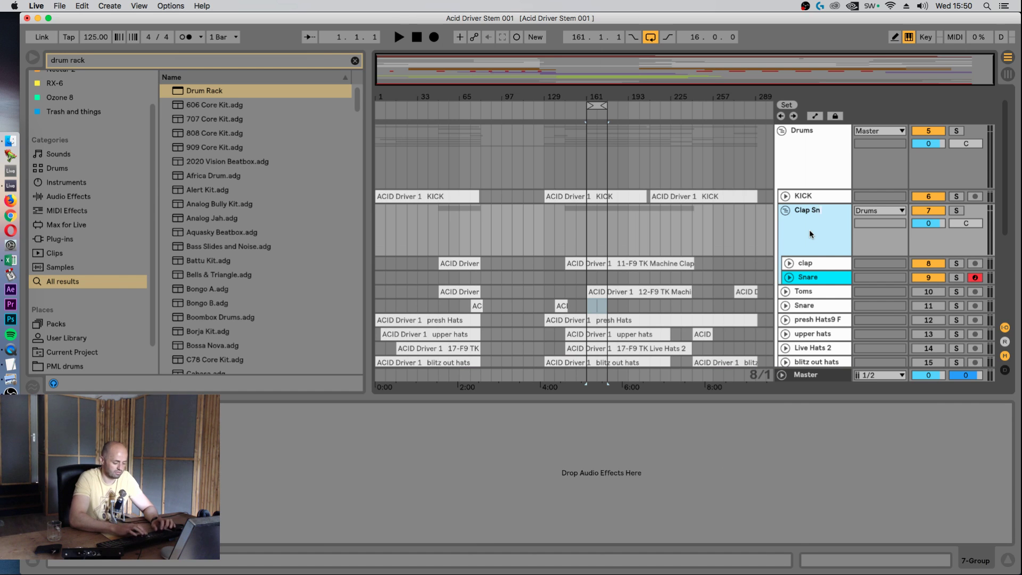
- Load PML_DPV2_SNARE_1_DEEP_001.wav from PML drums onto the C1 pad of the grouped Snare track and colour the track white
click(804, 280)
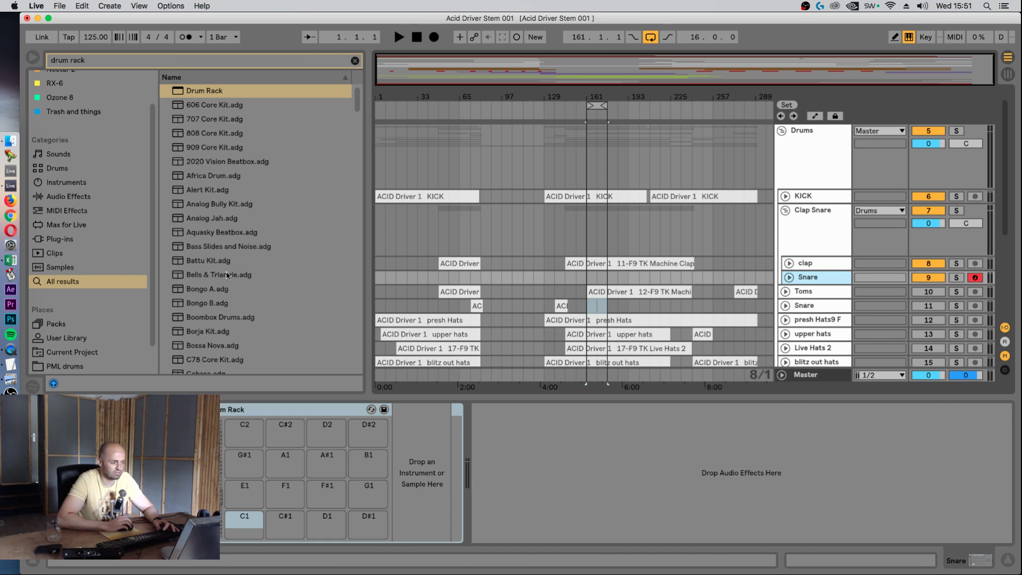
click(354, 60)
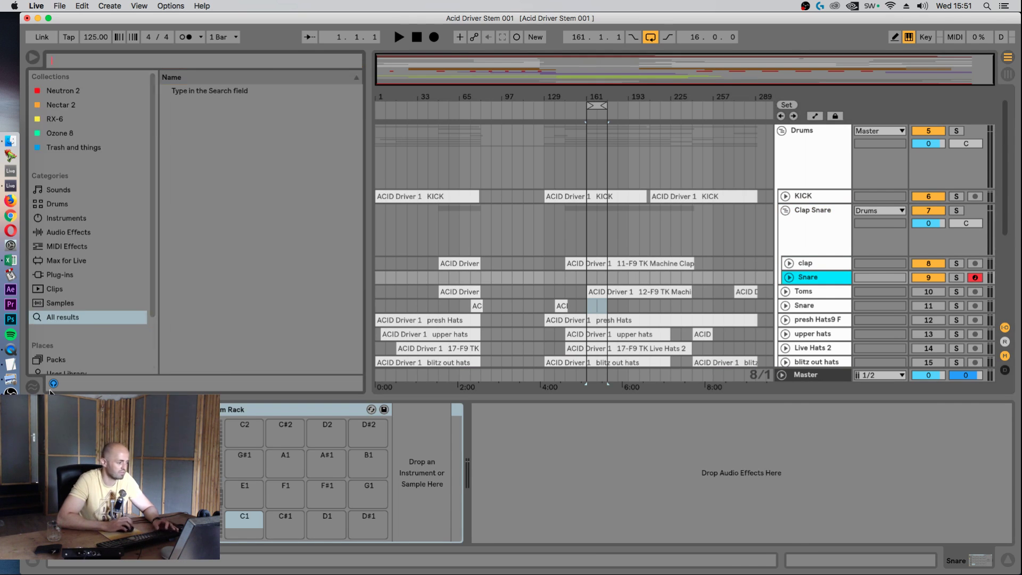
scroll(54, 333, down, 3)
click(55, 340)
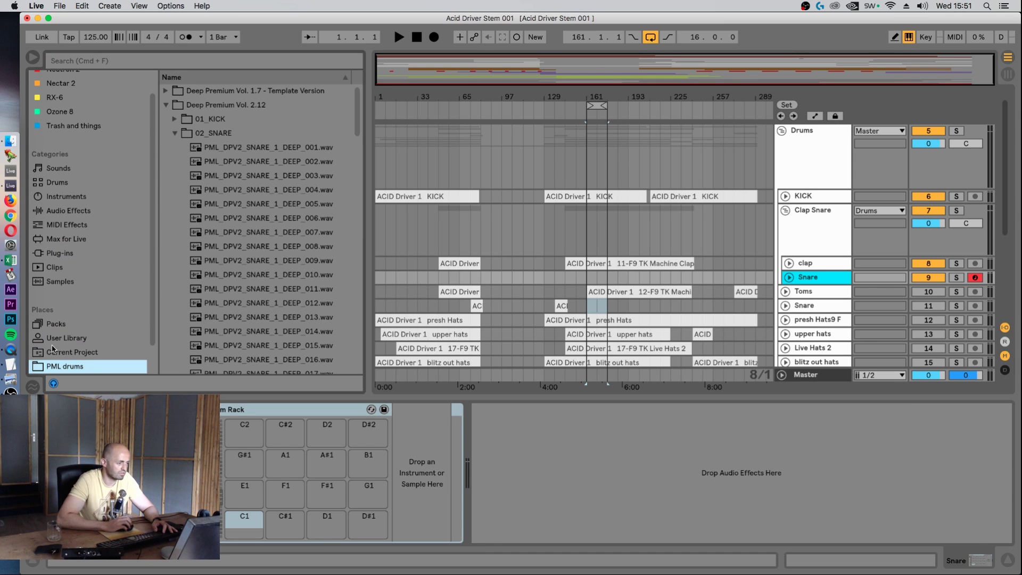
click(241, 147)
drag(294, 430, 244, 519)
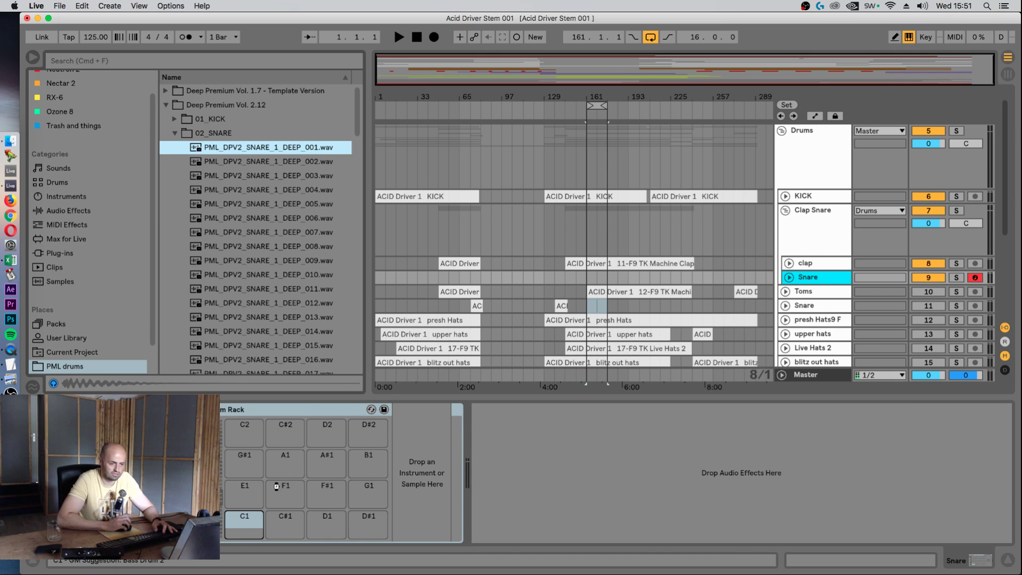
drag(276, 485, 244, 519)
right_click(808, 280)
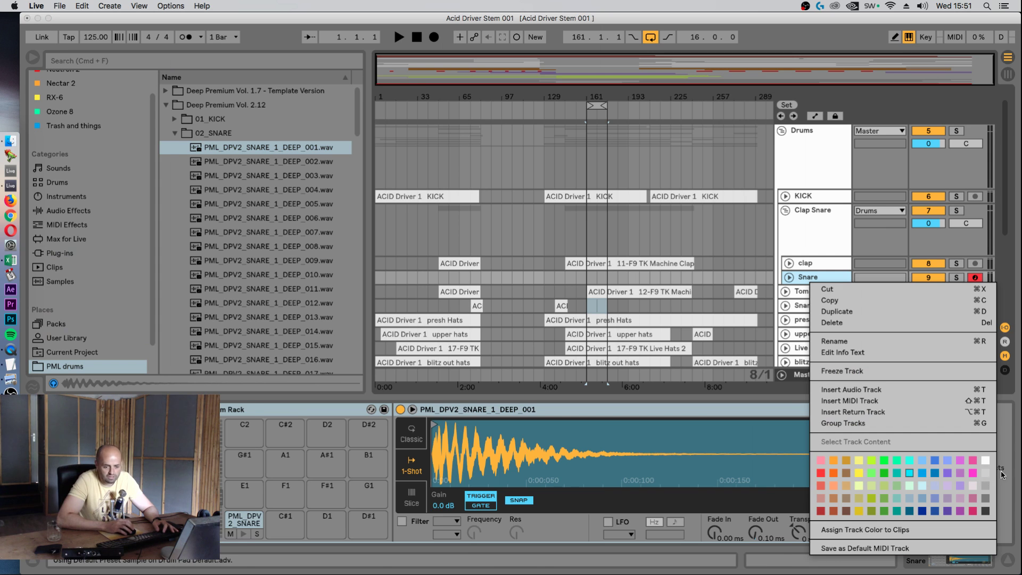
click(985, 461)
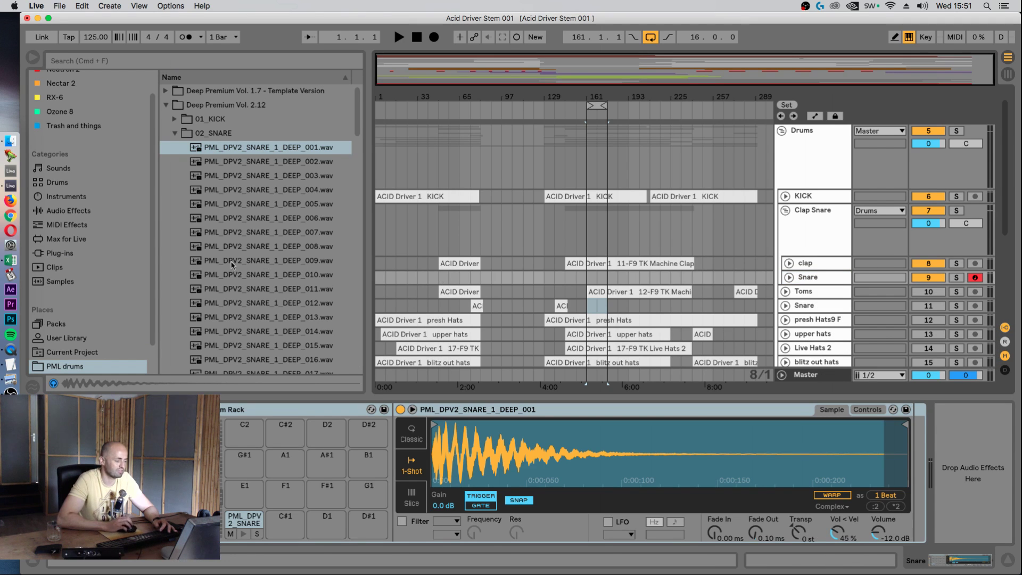
- Close the Deep Premium Vol. 2.12 folder and add Neutron 2 Equalizer from the Neutron 2 collection to the Snare track
click(165, 105)
scroll(132, 255, up, 1)
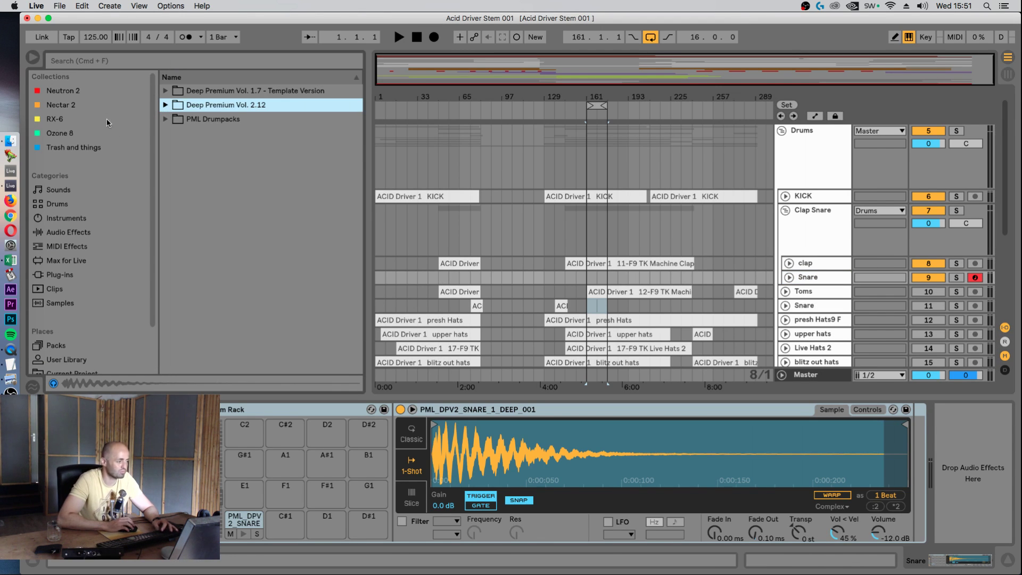
click(101, 91)
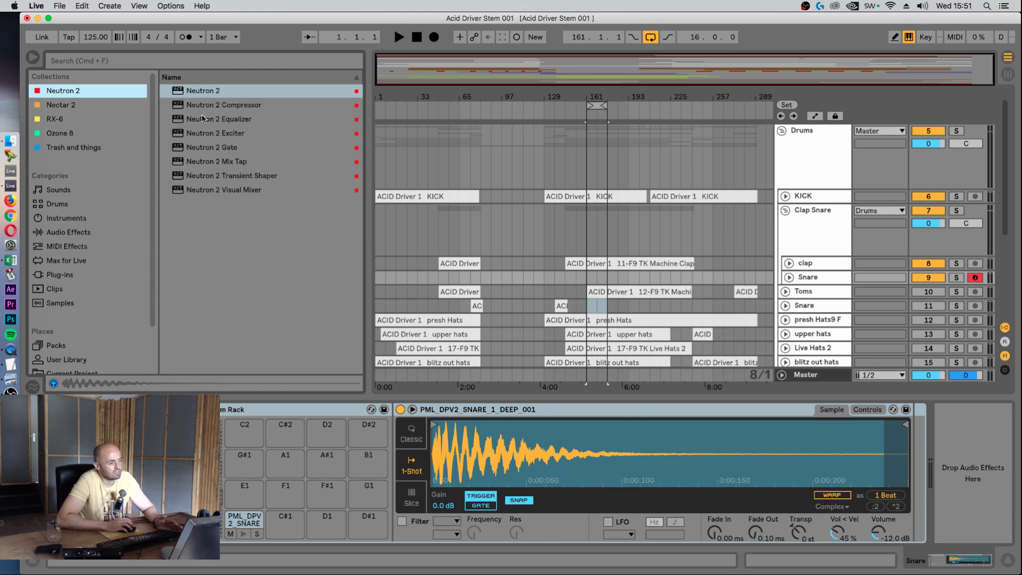
drag(187, 123, 955, 445)
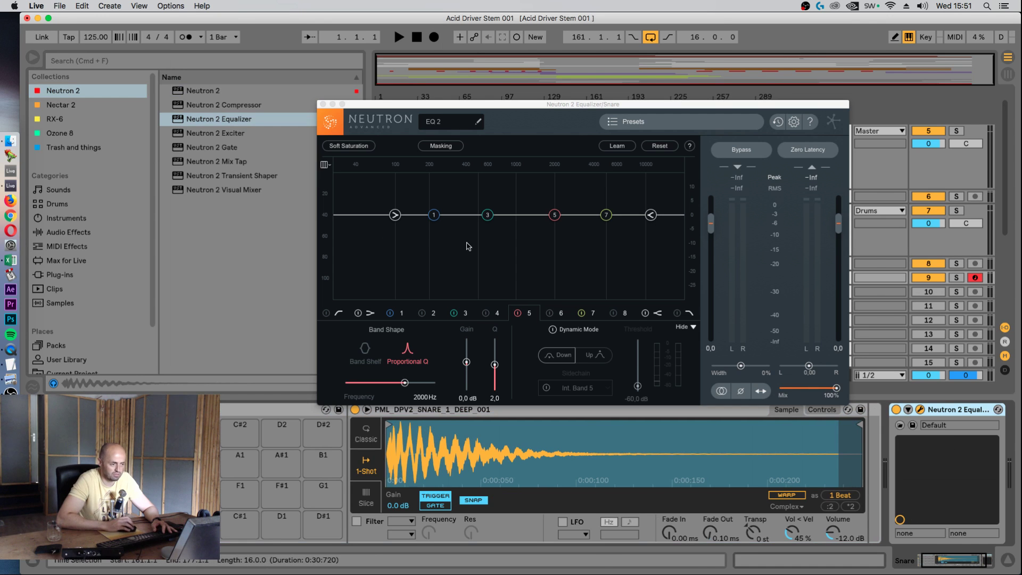
- Disable all active bands and shelves in the Snare's Neutron 2 Equalizer and save this as its default configuration
click(358, 313)
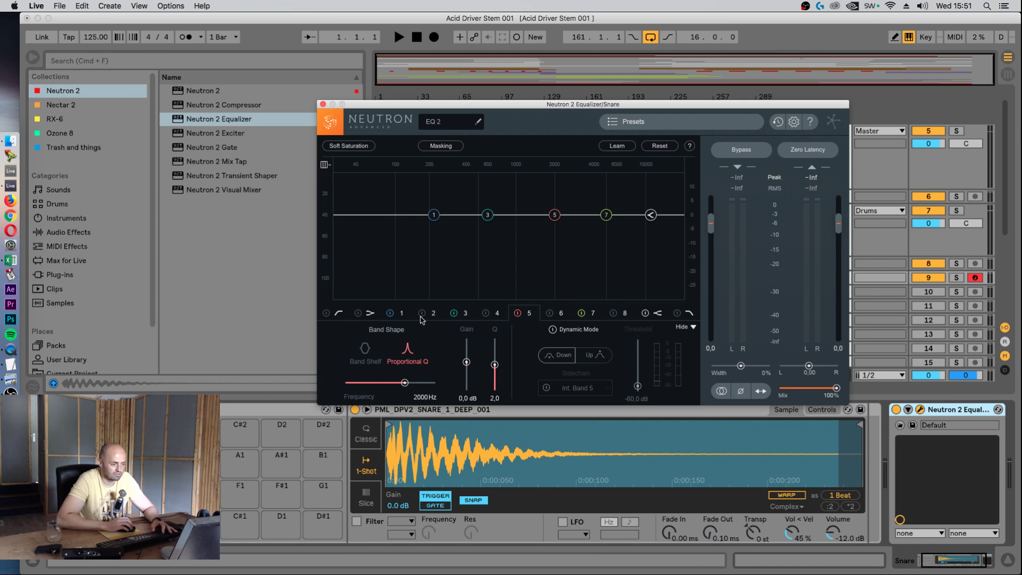
click(396, 315)
click(391, 314)
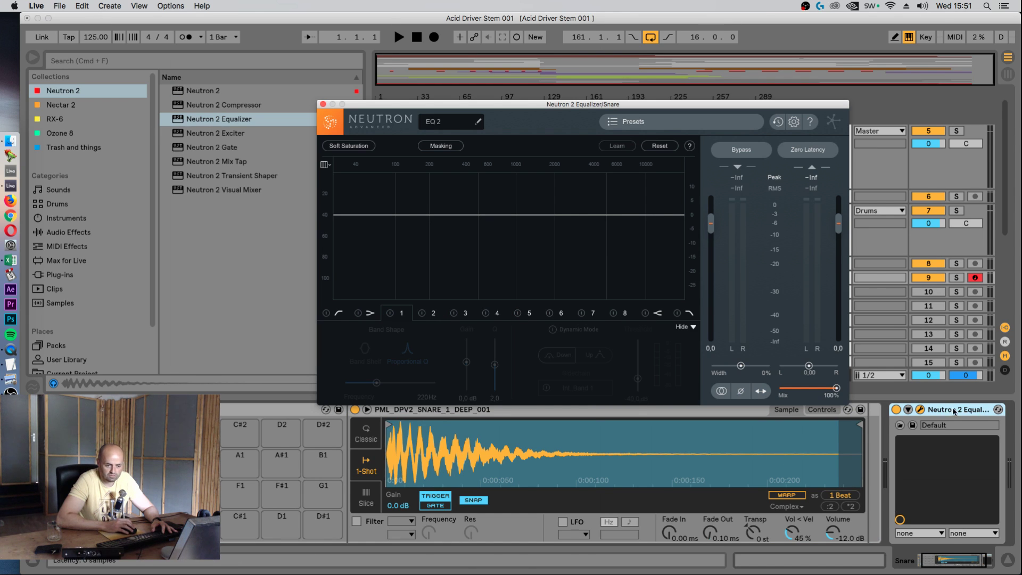
right_click(972, 412)
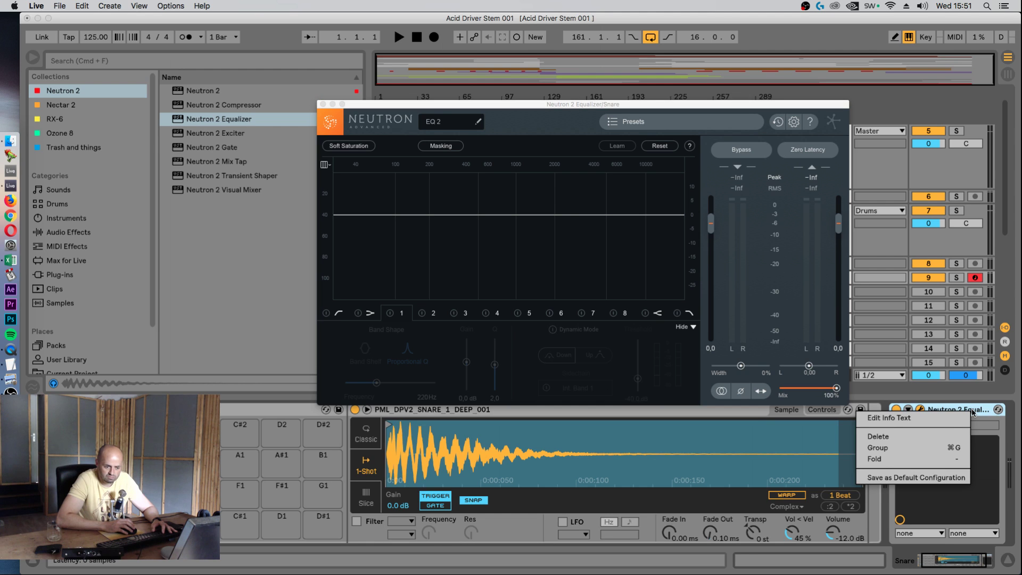
click(908, 478)
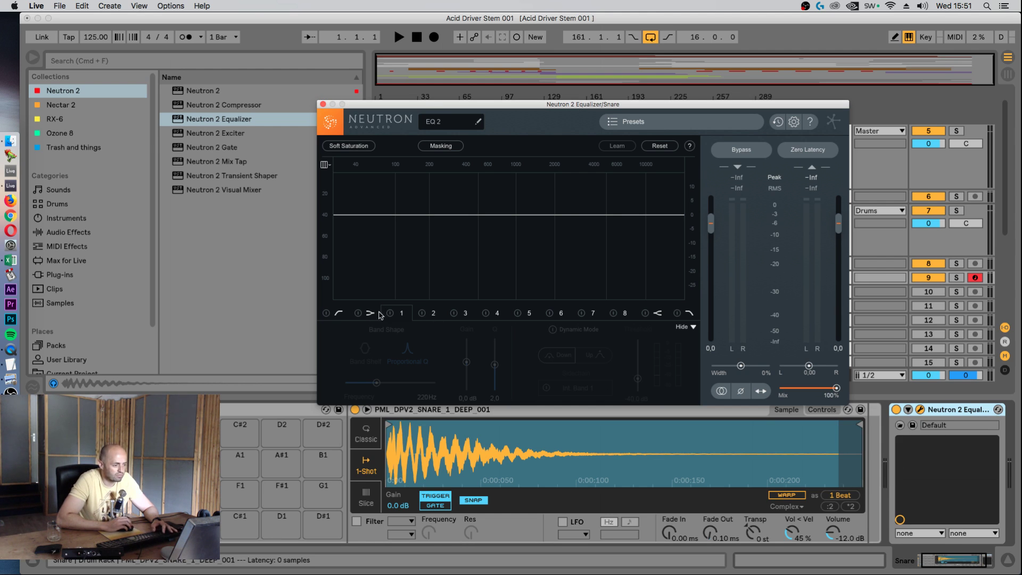
- Enable the high-pass filter in the Snare's Neutron 2 Equalizer and set its frequency to 222 Hz during playback
click(326, 313)
key(space)
drag(354, 215, 450, 219)
key(space)
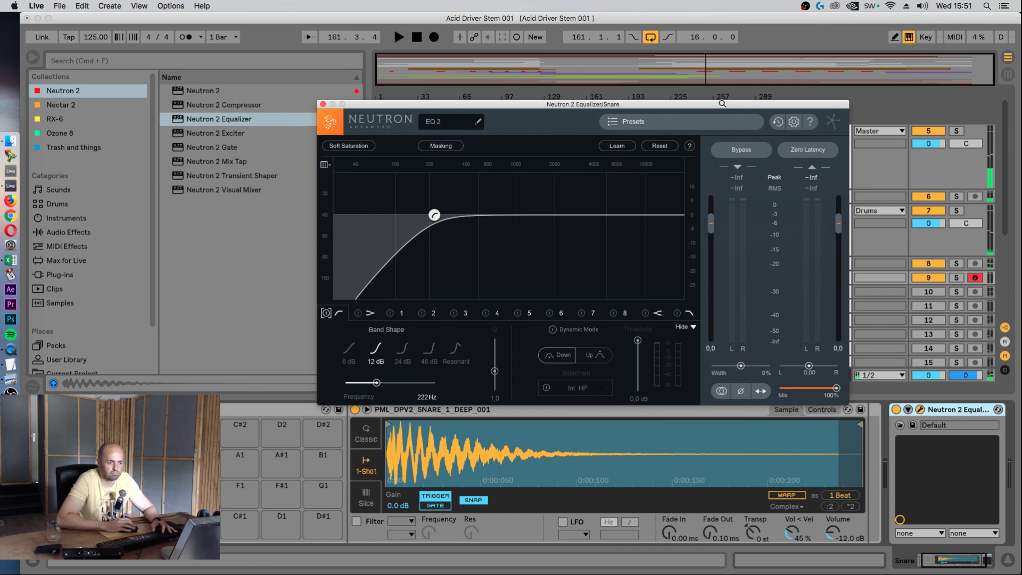
- Create an empty 16-bar MIDI clip on the grouped Snare track, starting at bar 161
drag(722, 103, 392, 77)
click(589, 279)
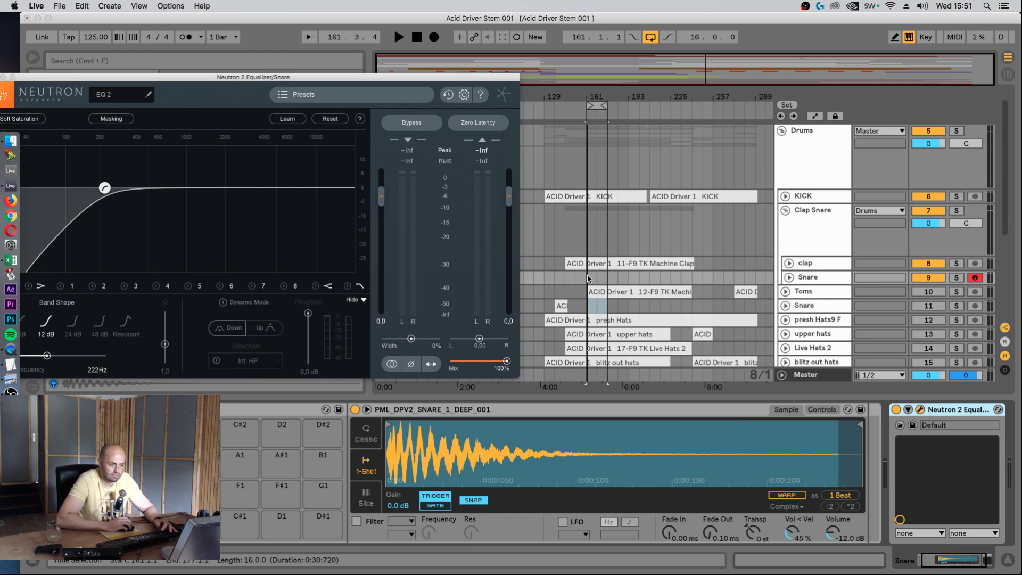
drag(589, 278, 597, 278)
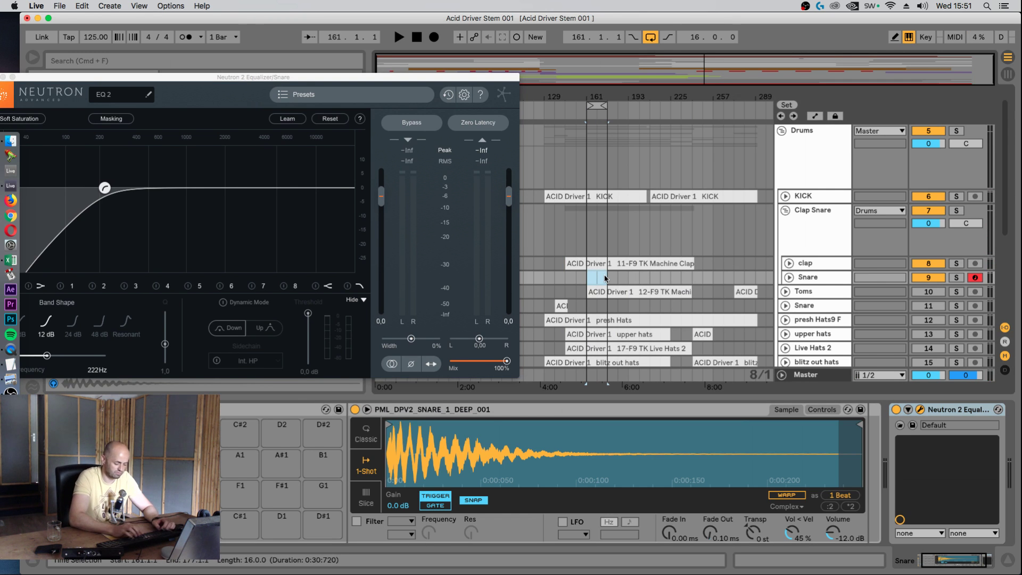
key(super+shift+m)
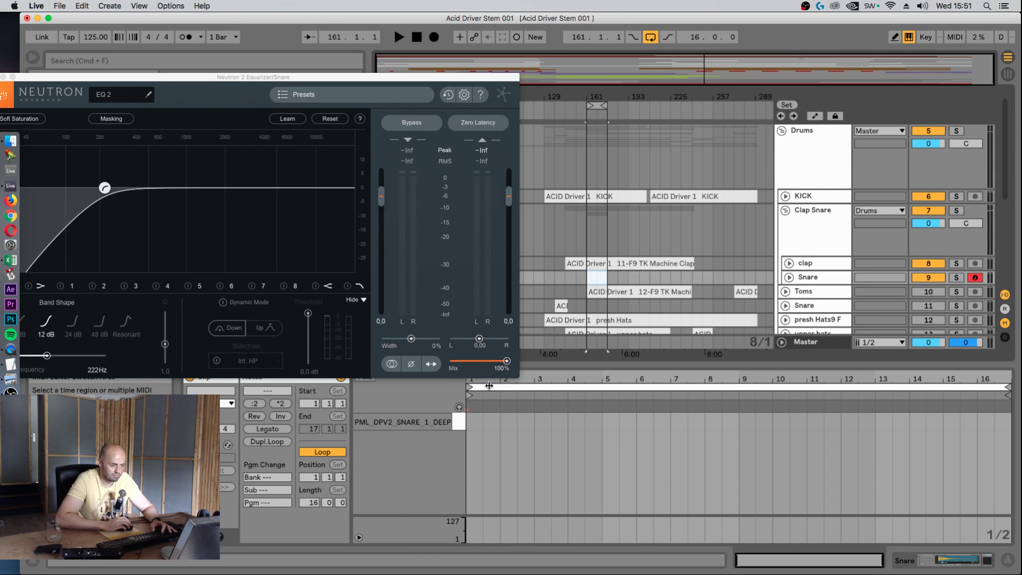
- Add snare notes at positions 1.2 and 1.4 in the new MIDI clip
drag(488, 385, 505, 417)
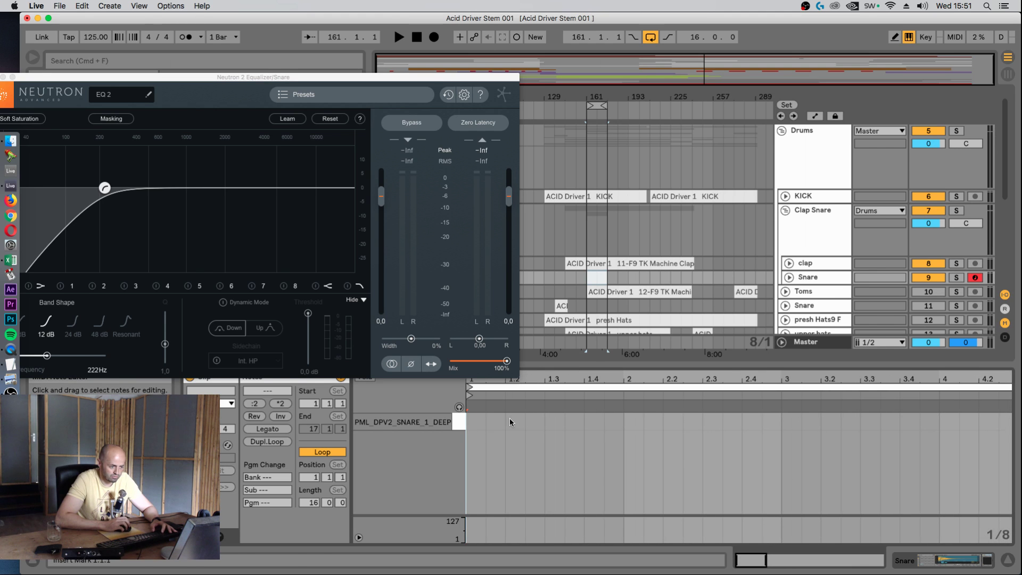
double_click(506, 420)
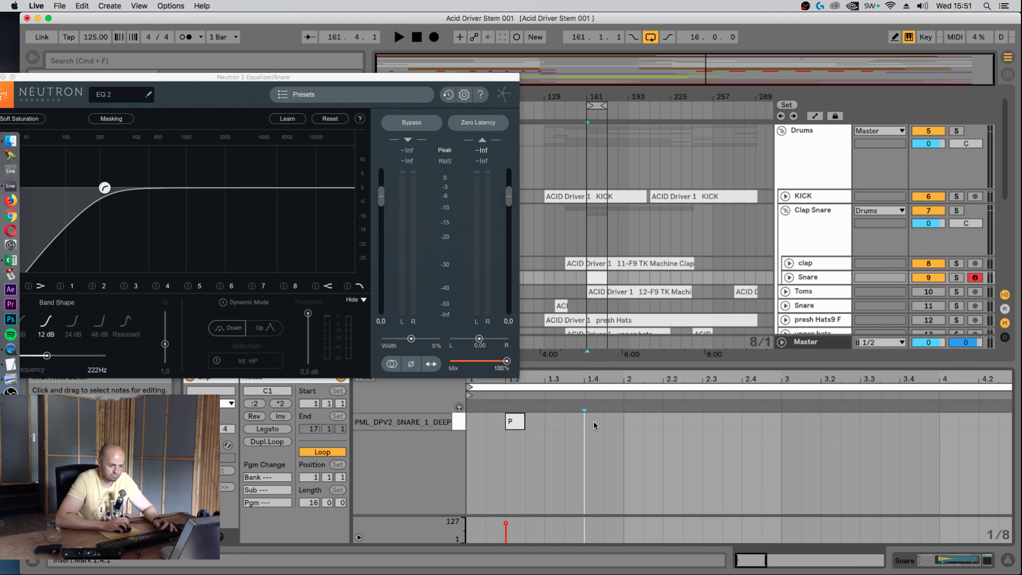
double_click(593, 421)
- Duplicate the two snare notes repeatedly until the pattern fills all 16 bars of the clip
key(super+a)
key(super+d)
key(super+d)
key(super+d)
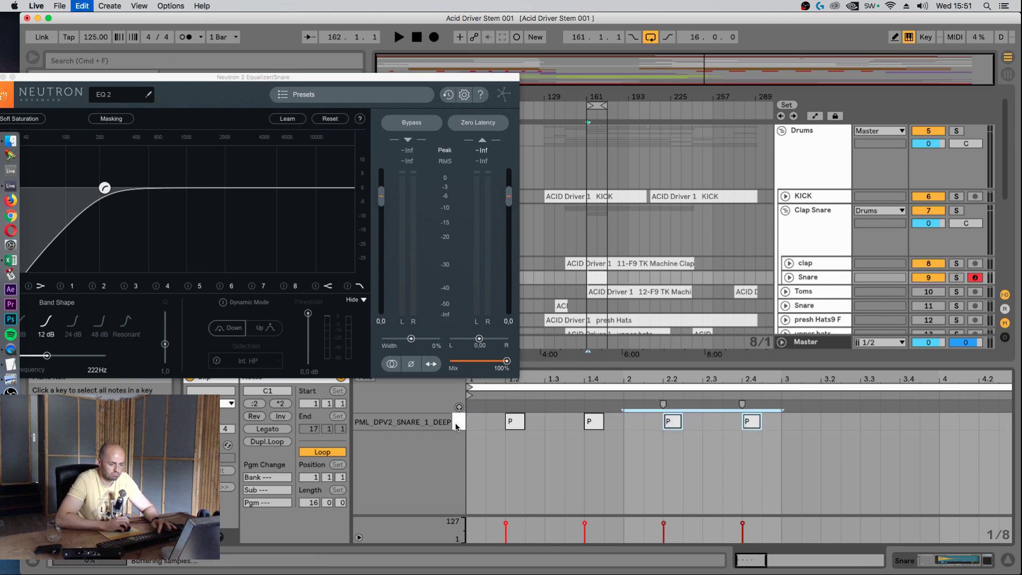
drag(779, 377, 569, 378)
key(super+d)
key(super+d)
key(super+d)
key(super+d)
key(super+d)
key(super+d)
key(super+d)
key(super+d)
key(super+d)
key(super+d)
key(super+d)
key(super+d)
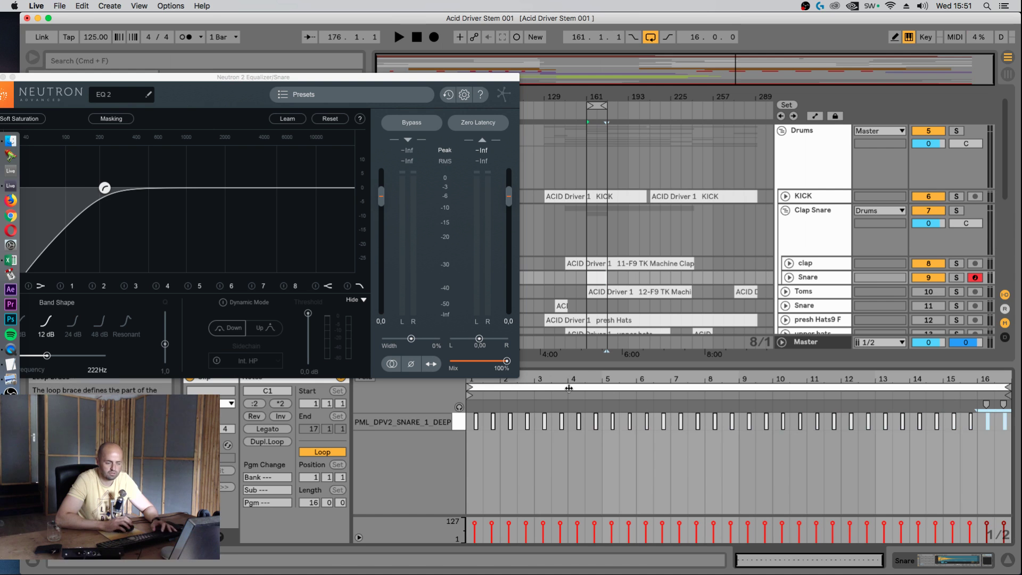
- Play the loop, unfold the Snare track and lower its Equalizer's high-pass frequency to 127 Hz
key(space)
click(785, 277)
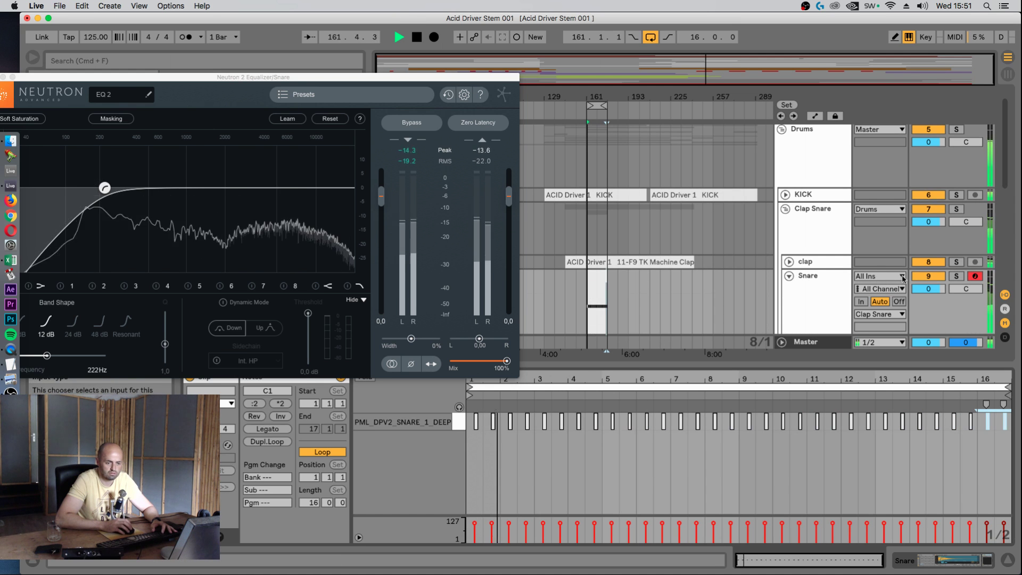
drag(105, 188, 91, 187)
drag(139, 78, 455, 77)
drag(406, 186, 393, 187)
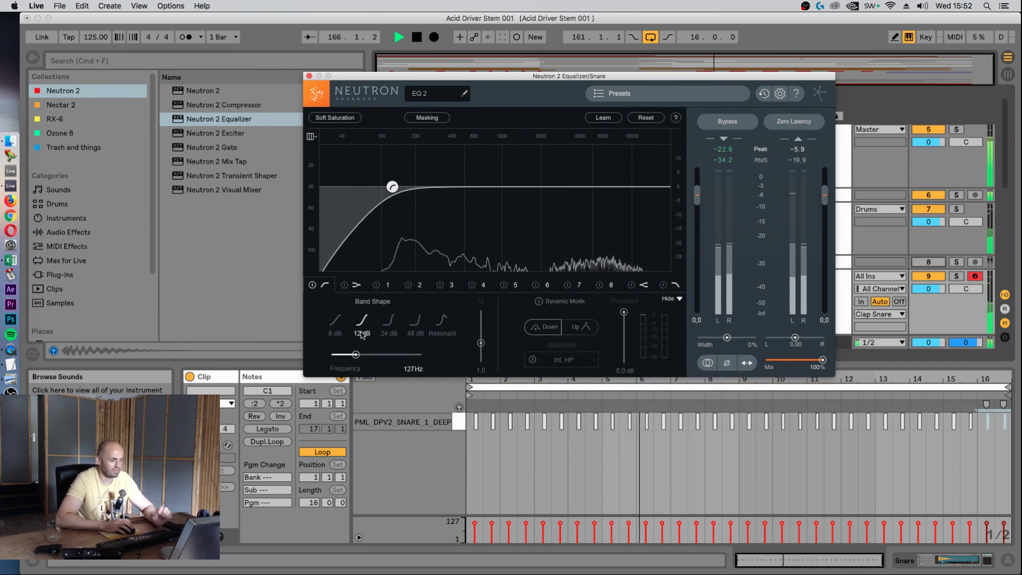
- Compare the 24 dB, 48 dB and 6 dB high-pass slopes during playback, and settle on 48 dB
click(389, 322)
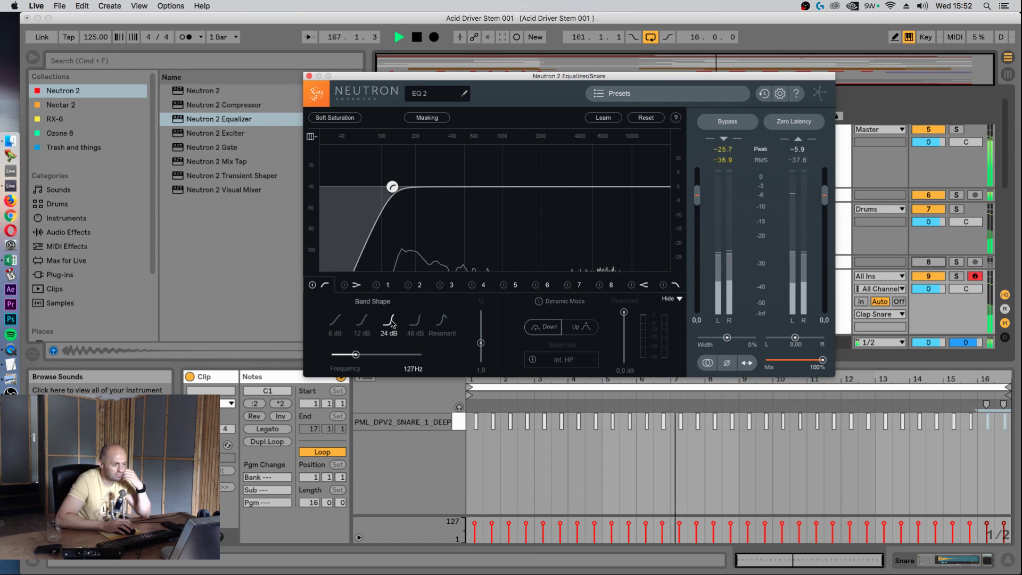
click(415, 321)
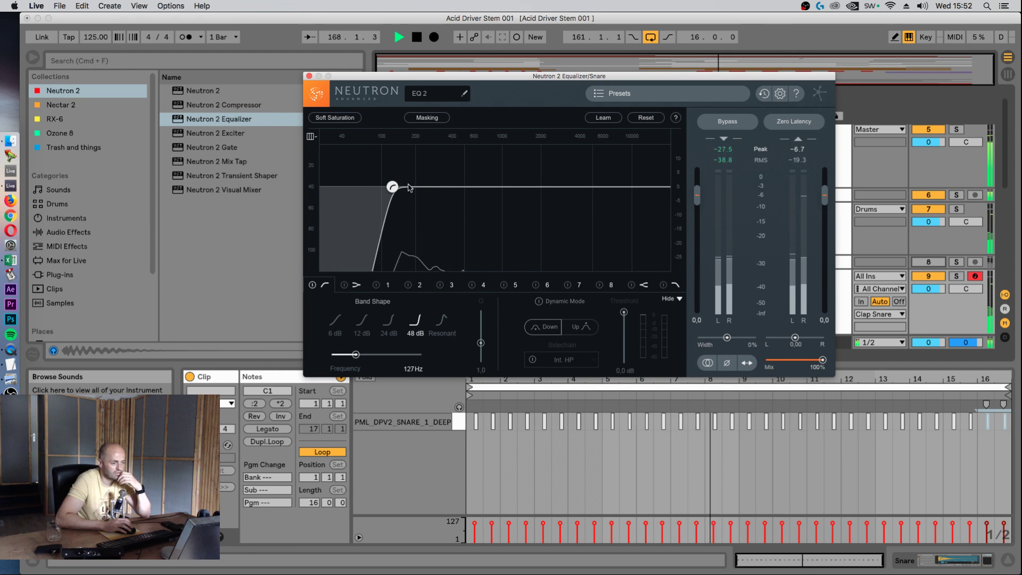
click(335, 321)
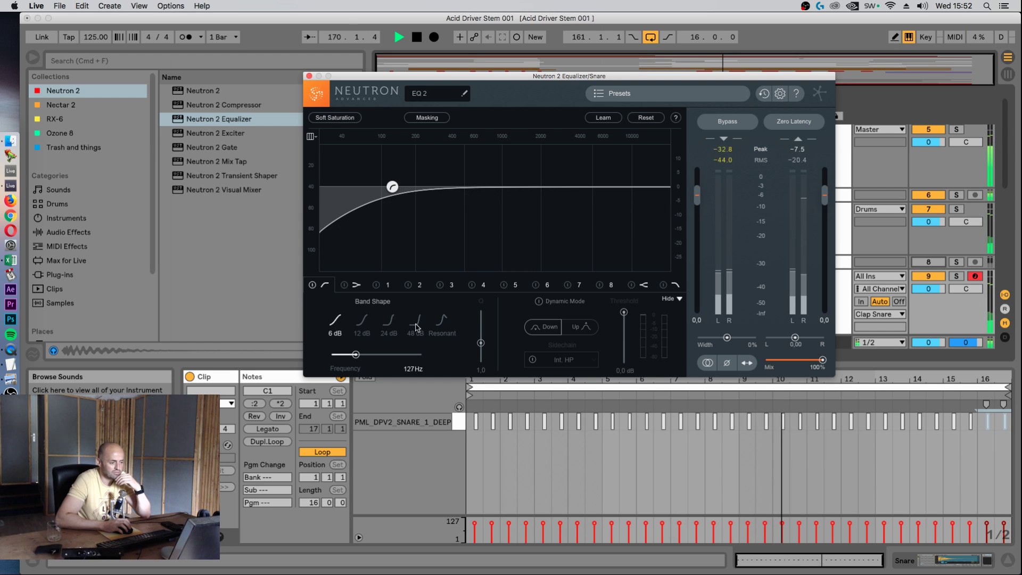
click(416, 321)
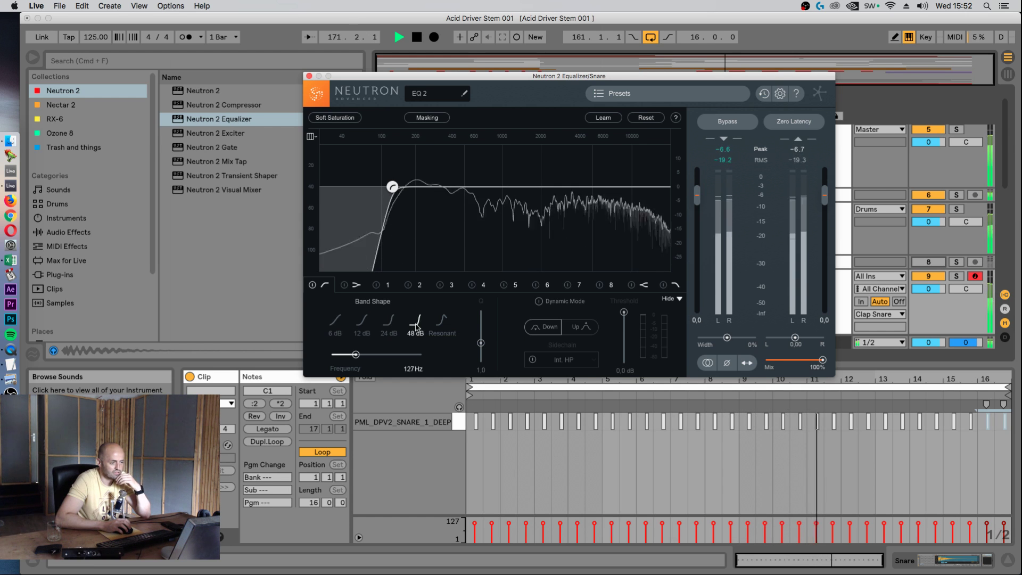
- Set the Snare's high-pass to 124 Hz and enable a 12 dB low-pass filter at 7627 Hz
key(space)
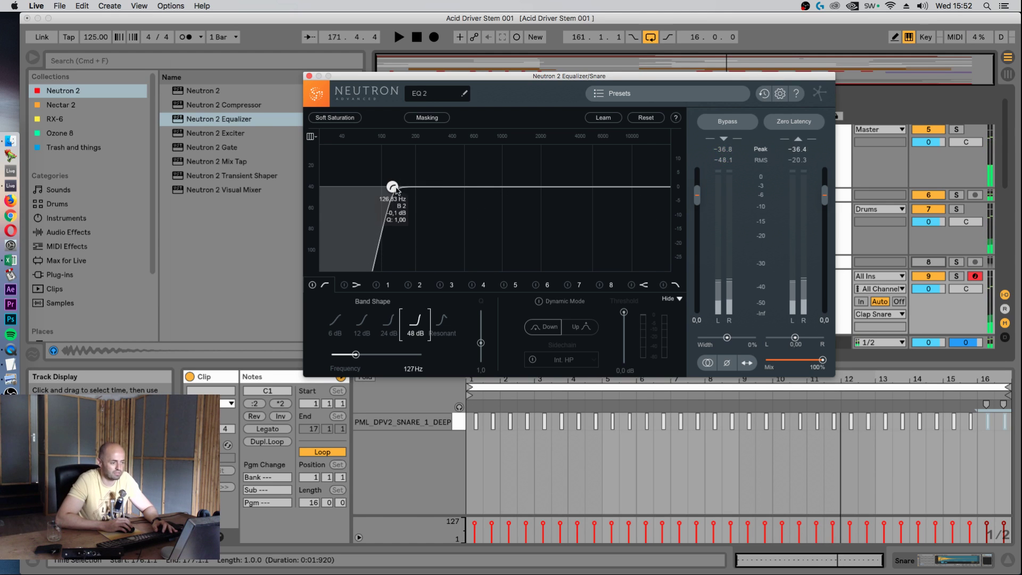
key(space)
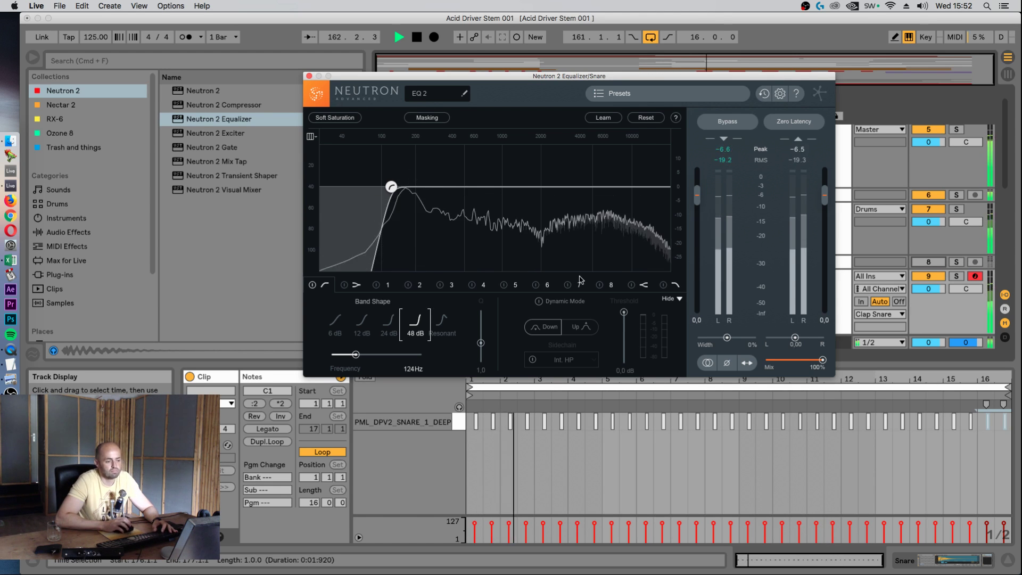
click(663, 284)
drag(658, 186, 616, 189)
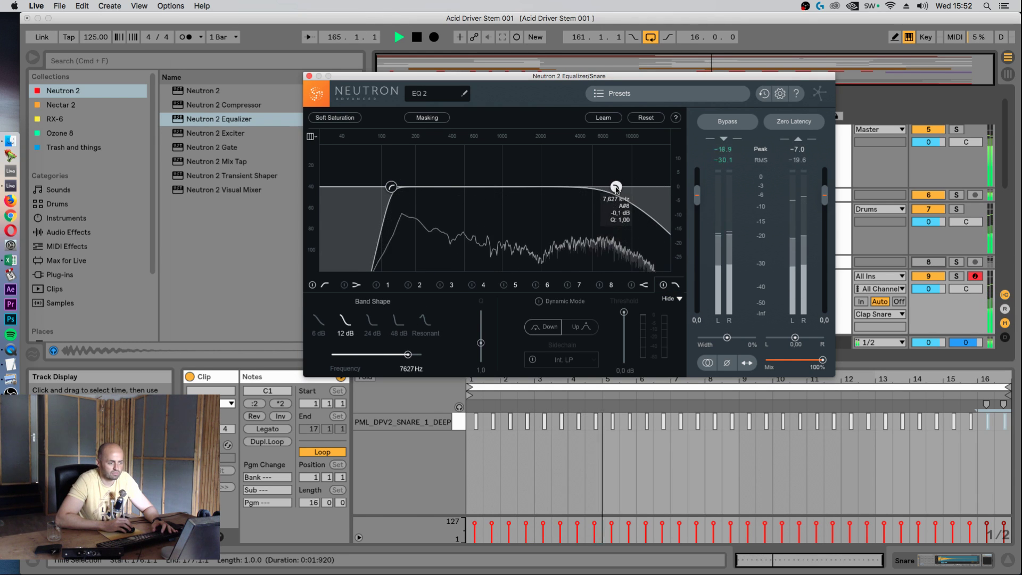
key(space)
- Rename the Snare track's Equalizer instance as "Snare" and close its plug-in window
double_click(430, 93)
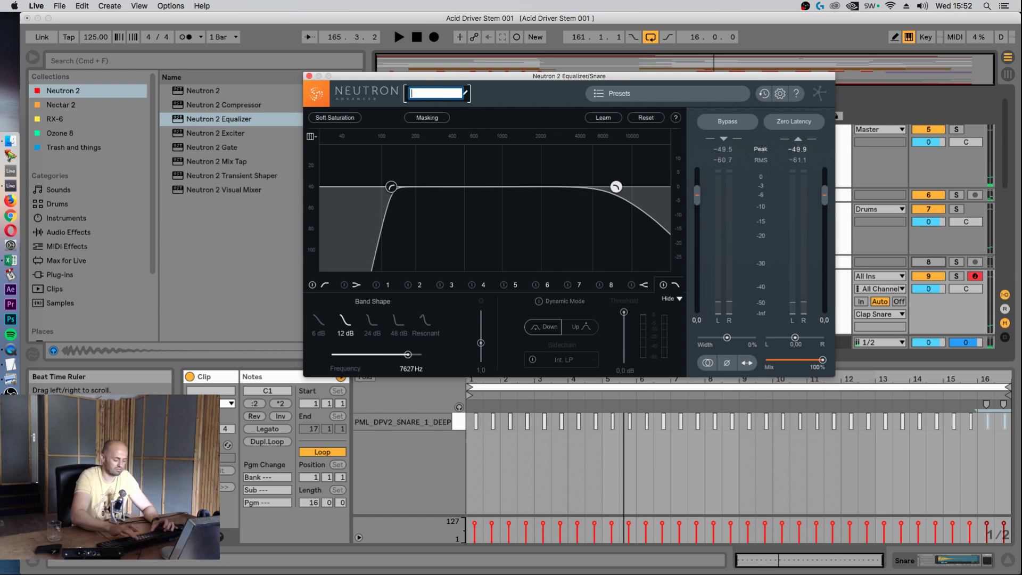
text(Snare)
key(Return)
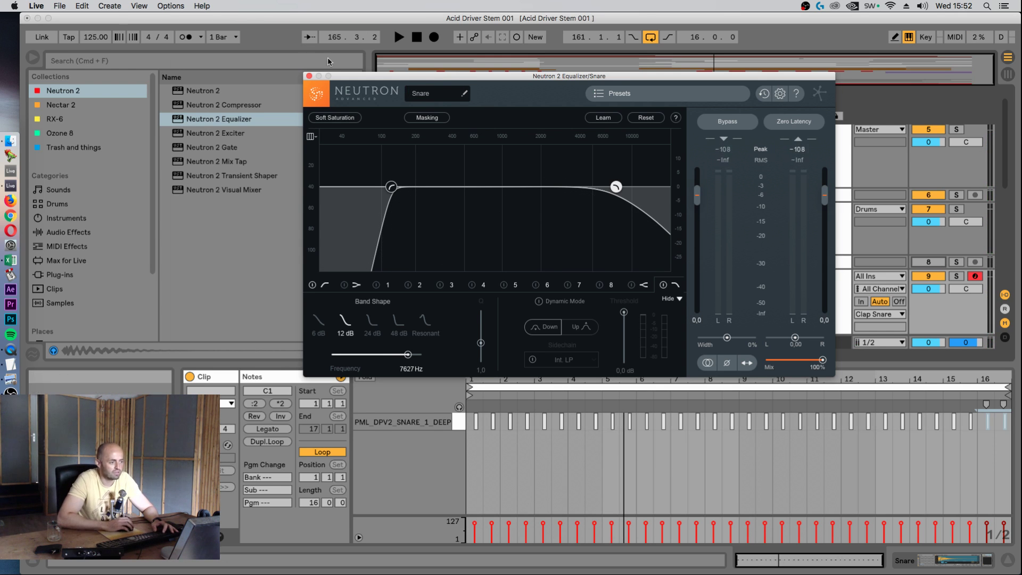
click(308, 76)
- Add Neutron 2 Compressor after the Equalizer on the Snare track and rename the instance "Snare Compressor"
click(817, 298)
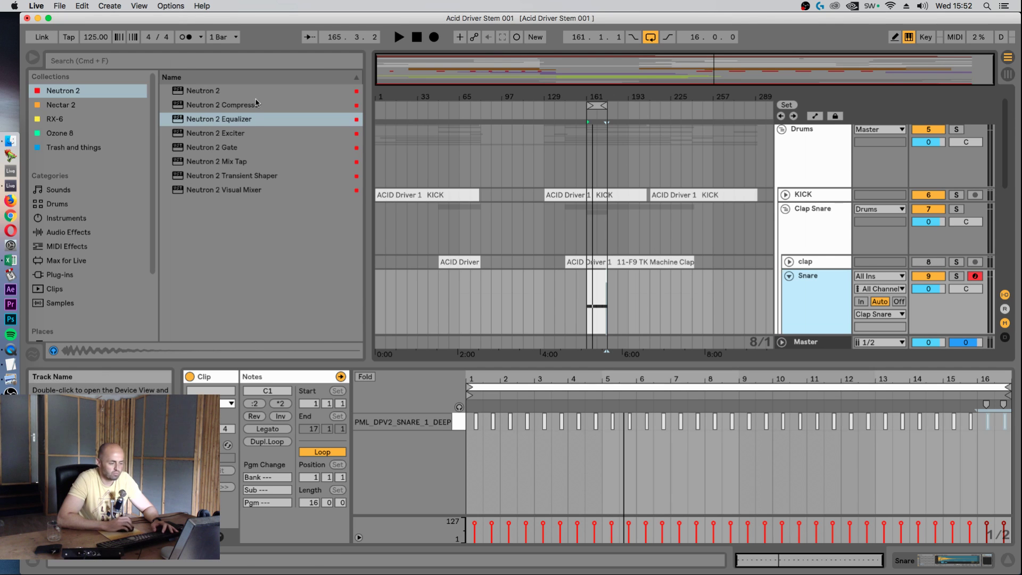
drag(177, 109, 701, 213)
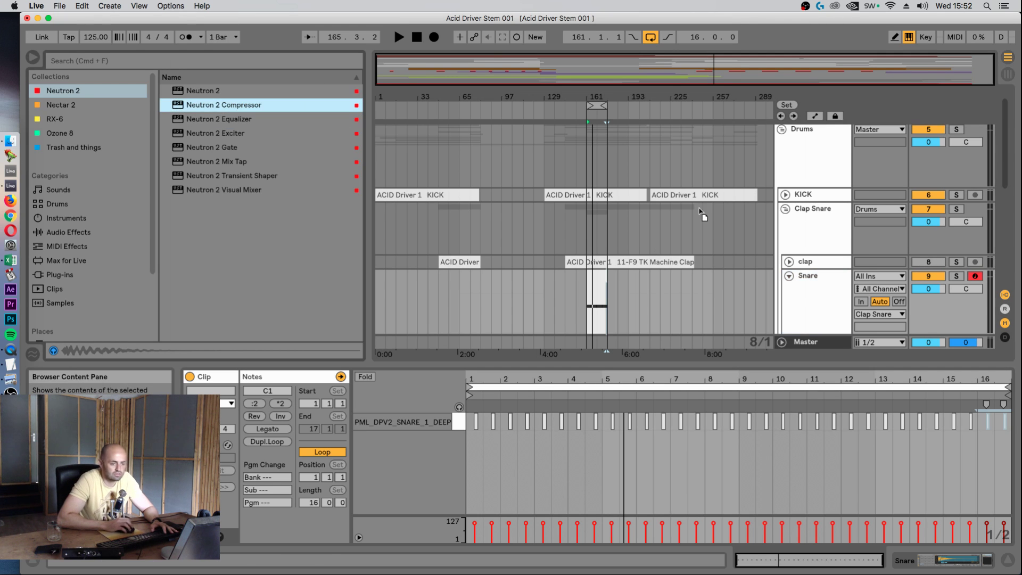
drag(807, 295, 819, 296)
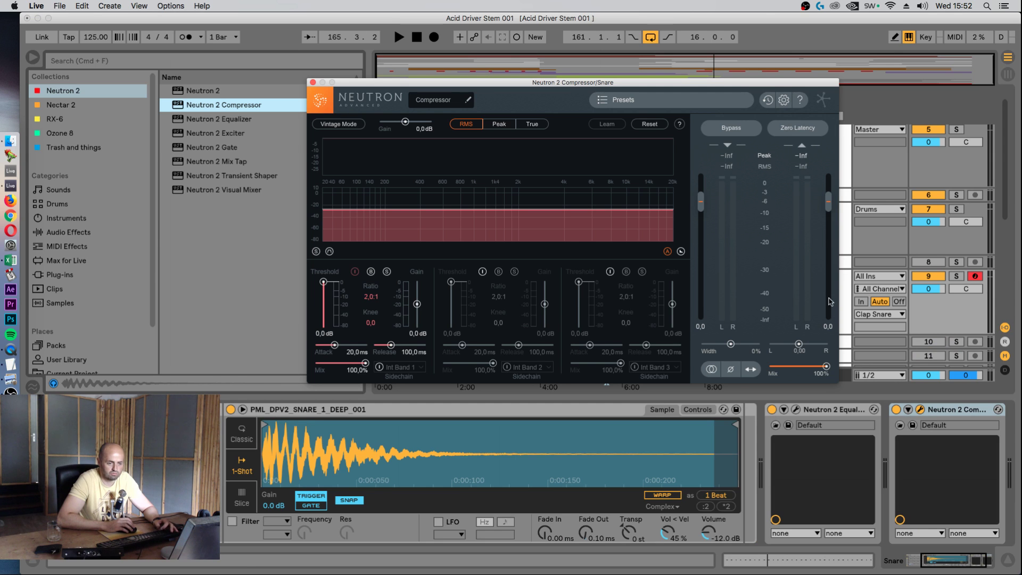
drag(484, 87, 565, 126)
click(527, 139)
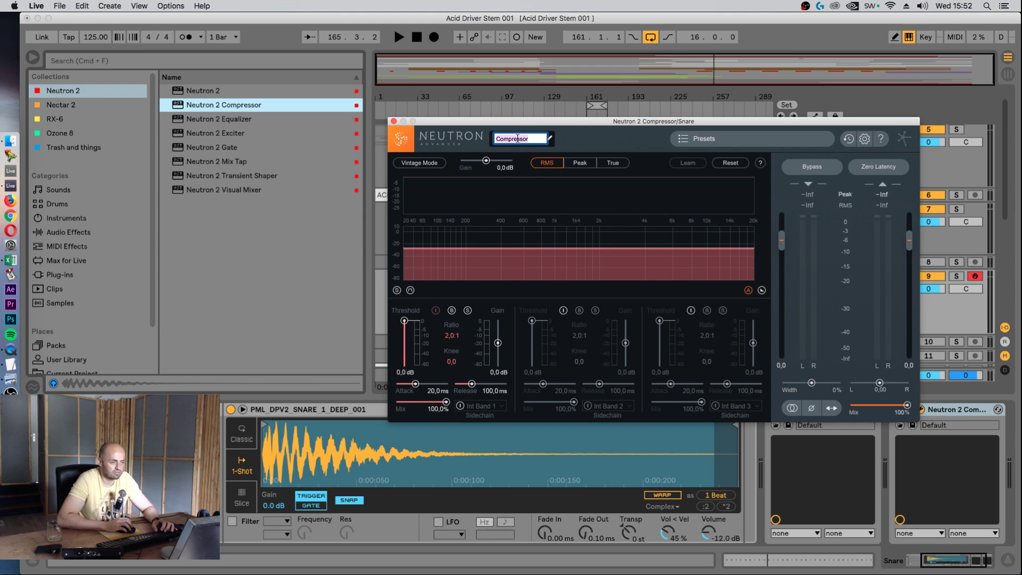
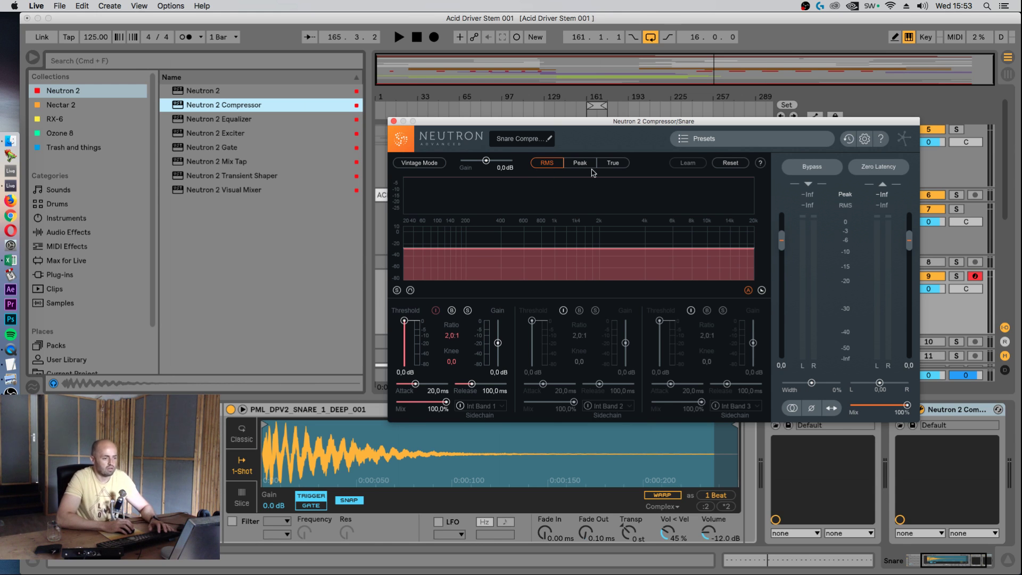
- Set the Snare's compressor to Peak detection and lower its threshold to -80 dB during playback
click(573, 165)
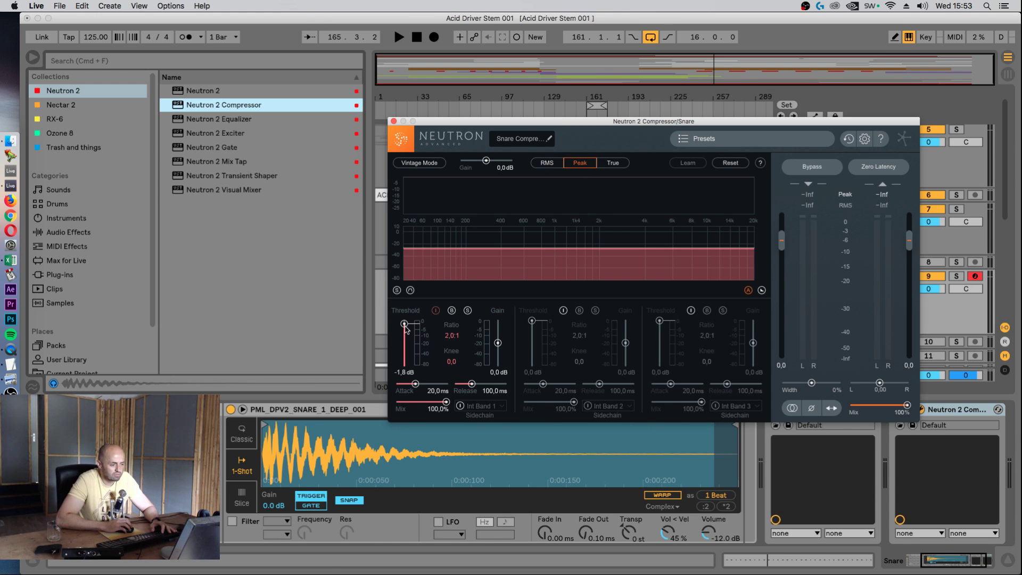
key(space)
drag(404, 326, 406, 354)
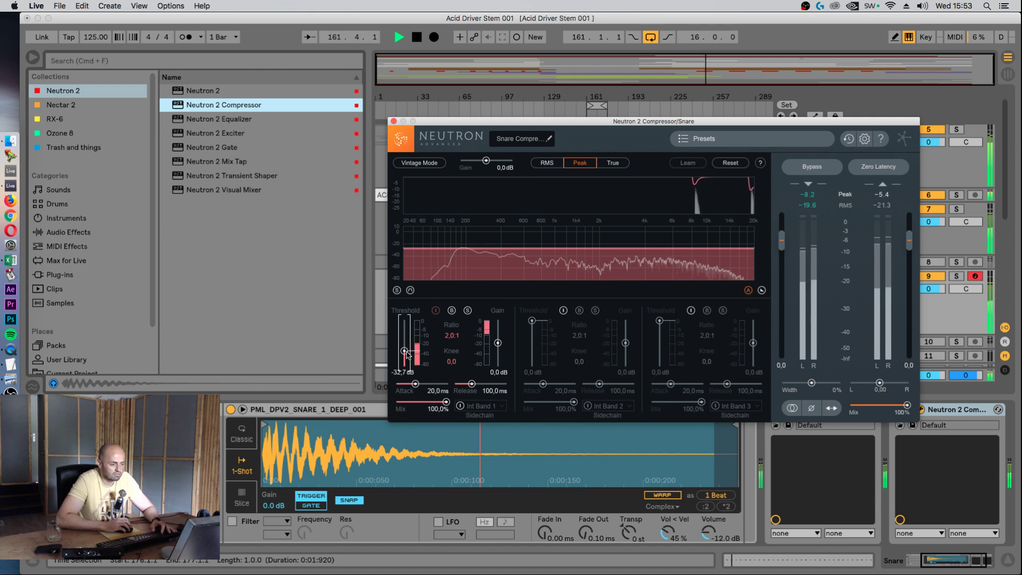
drag(406, 353, 406, 368)
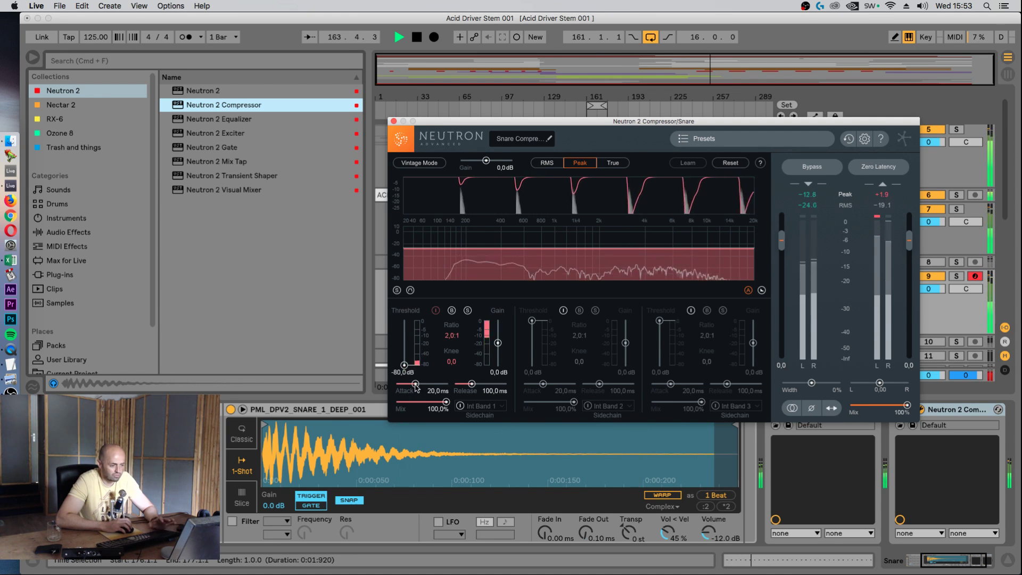
key(space)
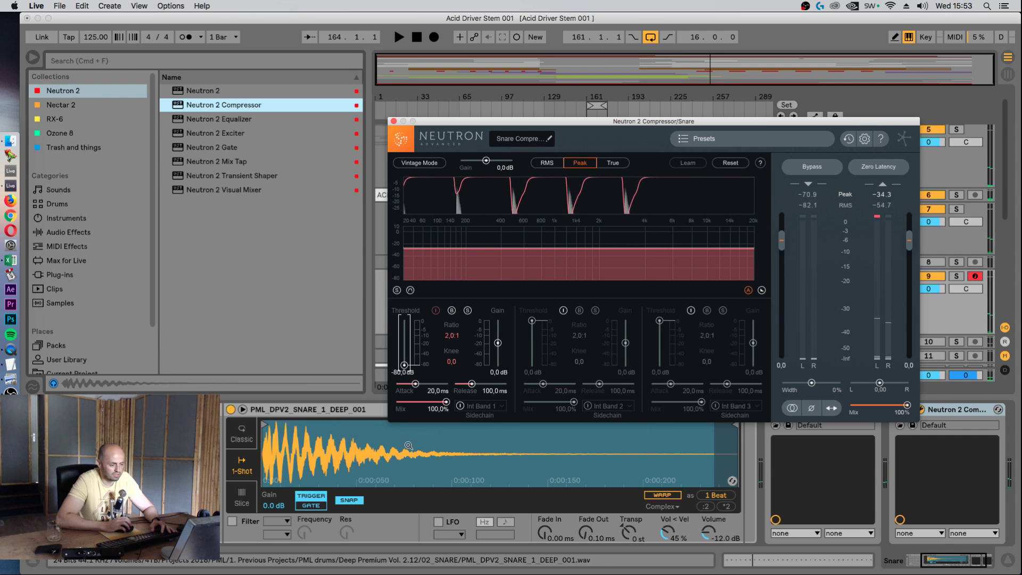
- Set the compressor's attack to 27.2 ms, release to 0.10 ms and ratio to 4:1, with the Clap Snare group soloed
drag(415, 384, 456, 384)
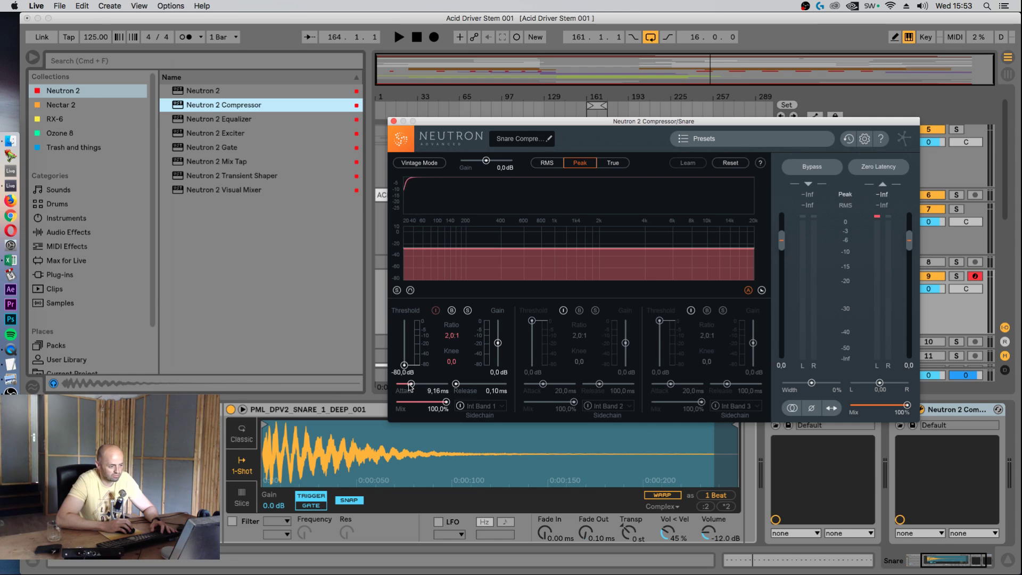
click(956, 208)
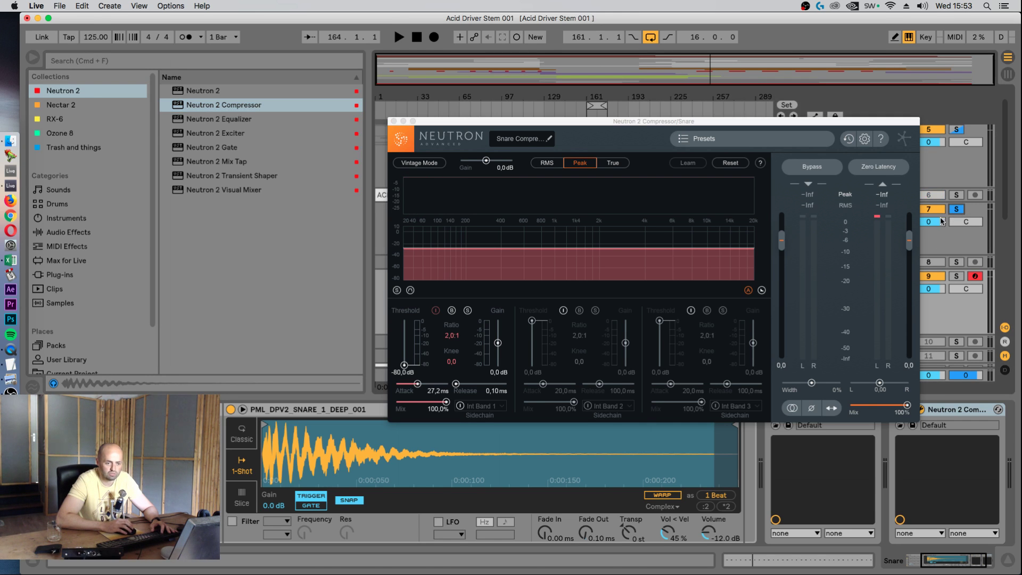
double_click(450, 335)
text(4)
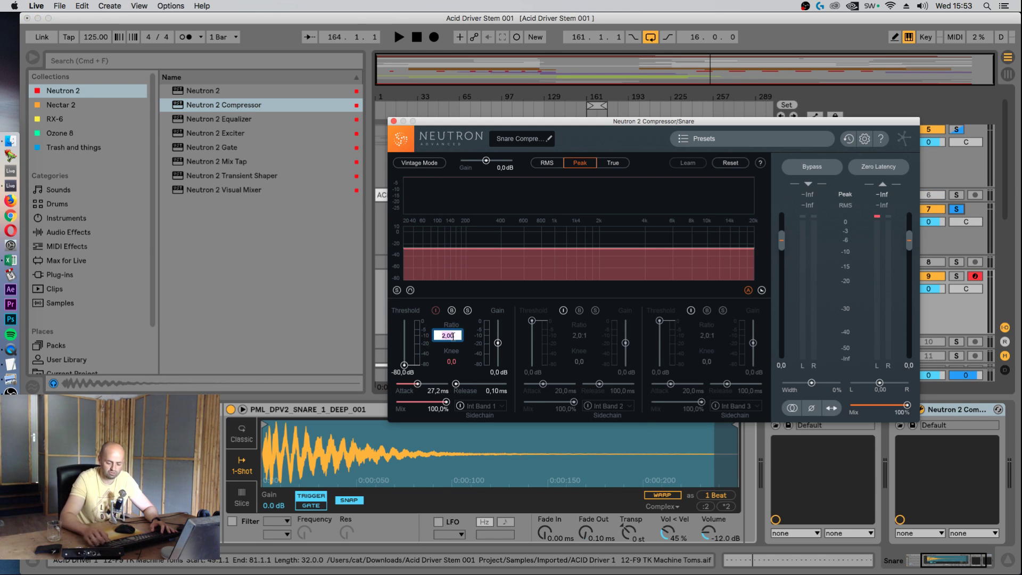
key(Return)
- Adjust the Snare compressor's attack to 45.7 ms and release to 9.52 ms while the soloed loop plays
key(space)
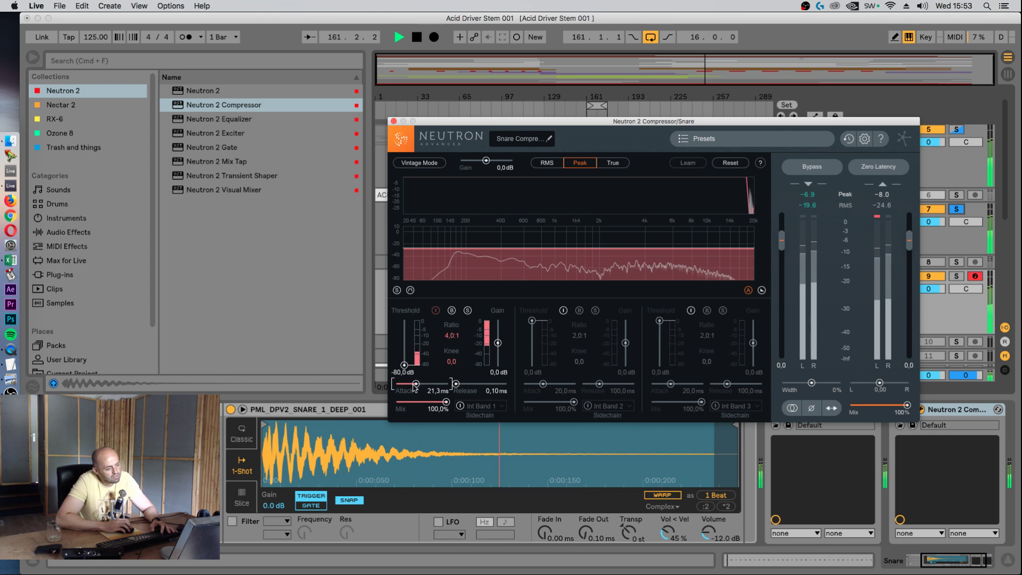
drag(417, 384, 462, 384)
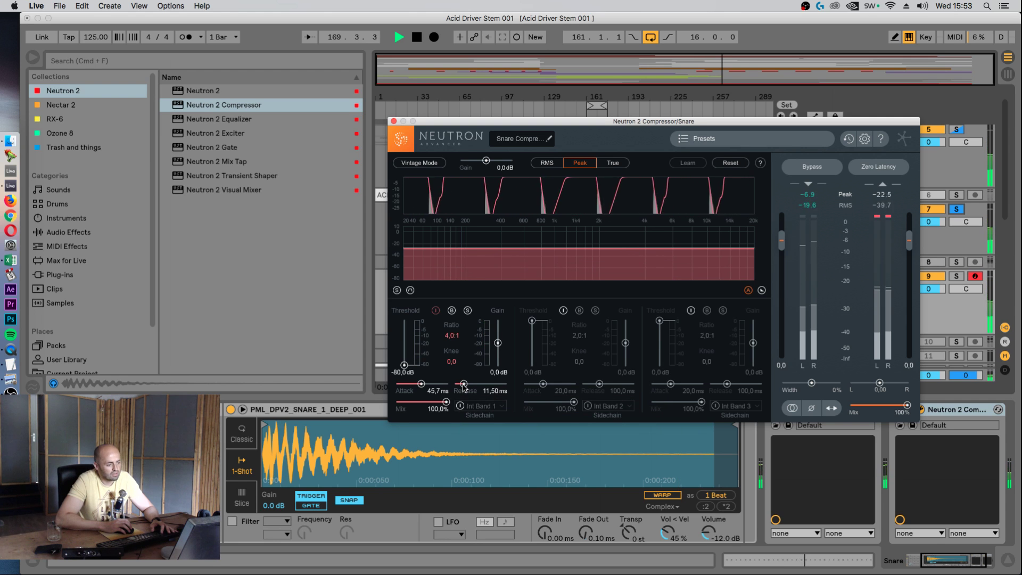
key(space)
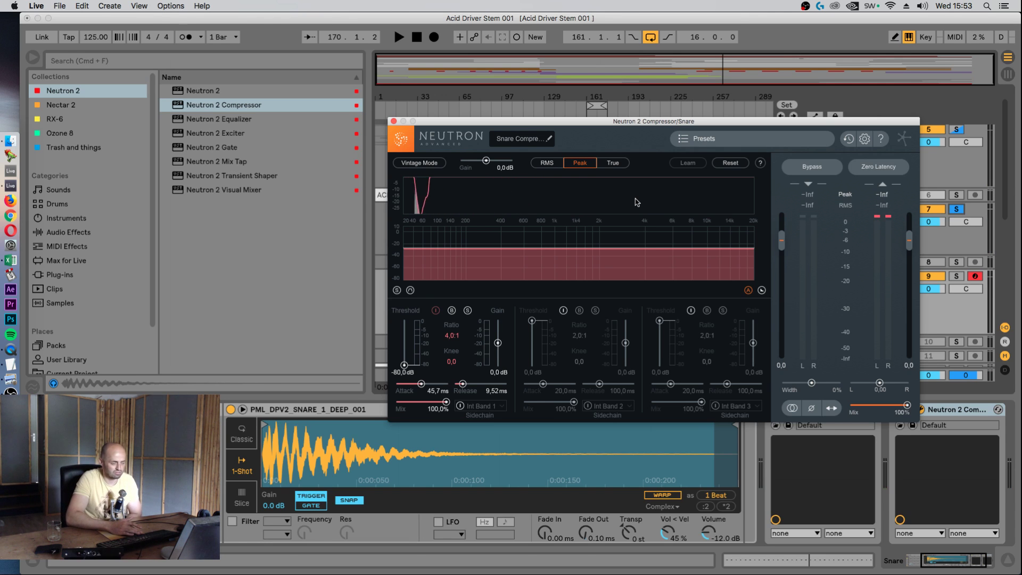
- Set the Snare compressor's threshold to -44.6 dB during loop playback, and close the compressor
key(space)
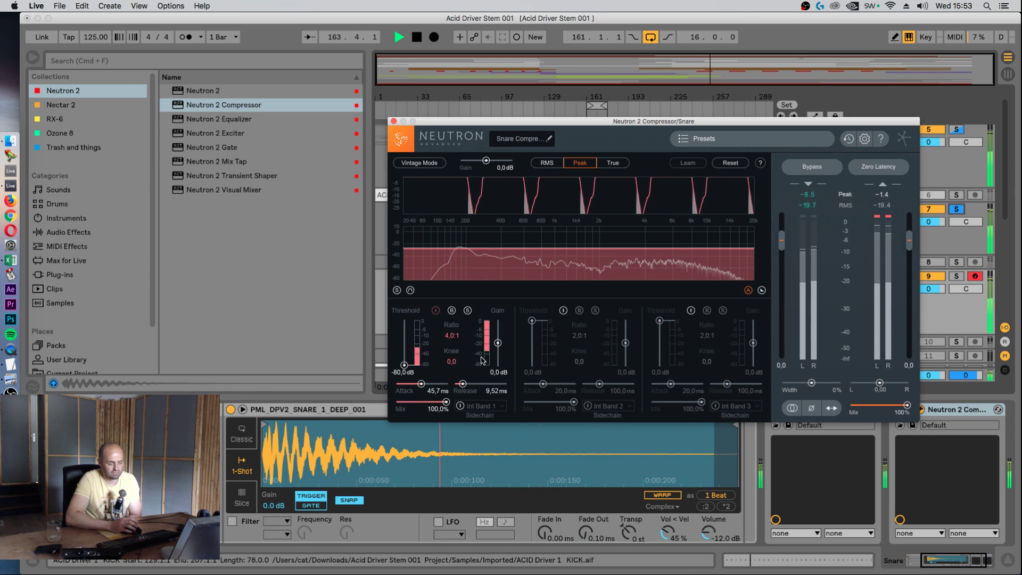
key(space)
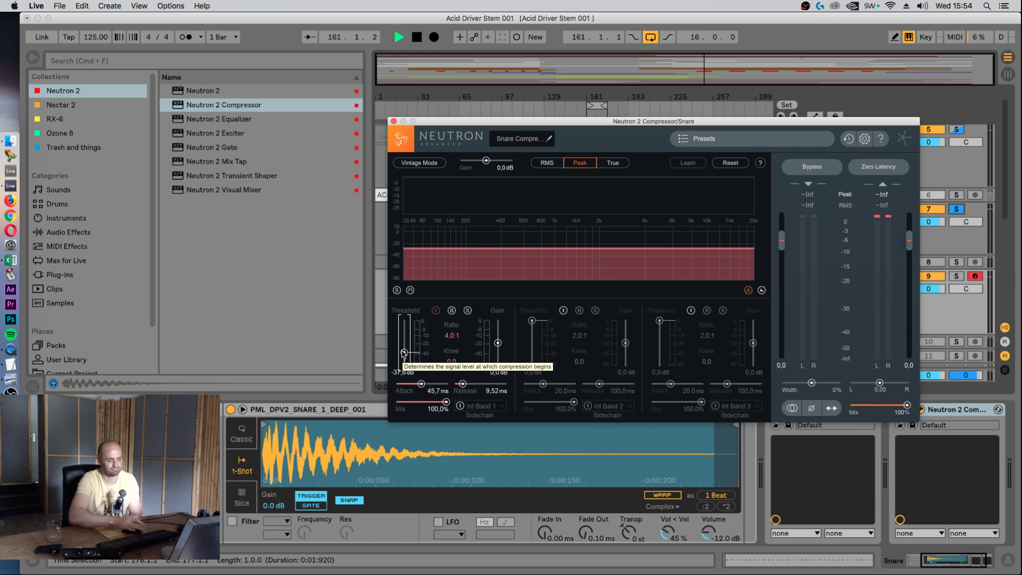
key(space)
drag(404, 352, 405, 356)
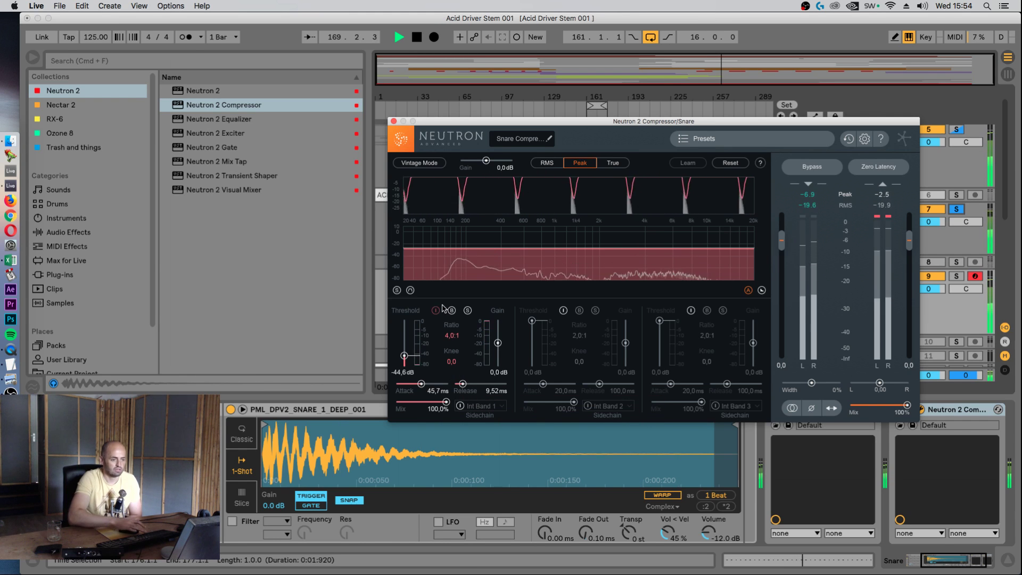
key(space)
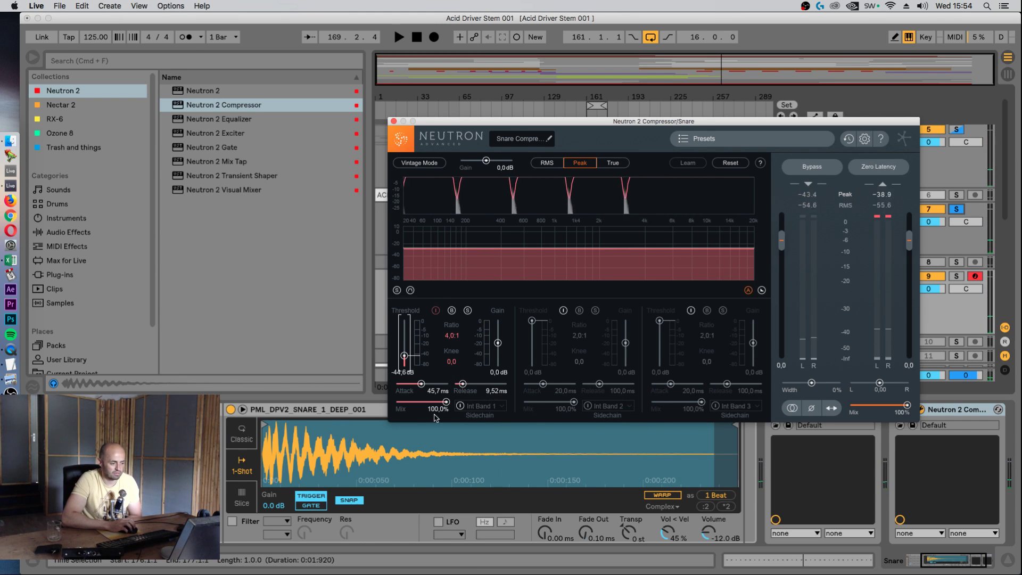
click(393, 121)
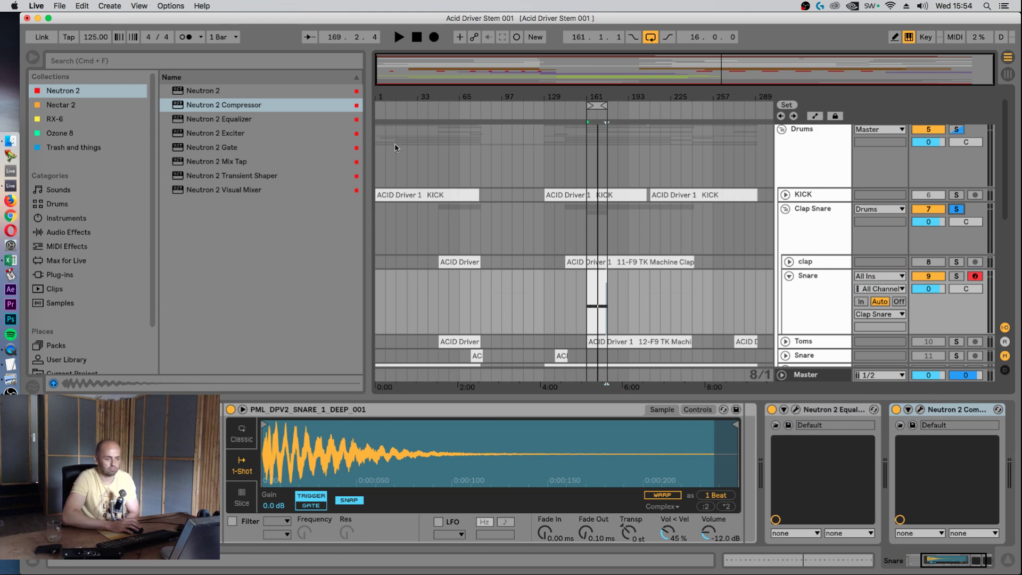
- Unfold the clap track, reactivate it and set its volume to -5.1 dB while the loop plays
click(814, 261)
click(788, 261)
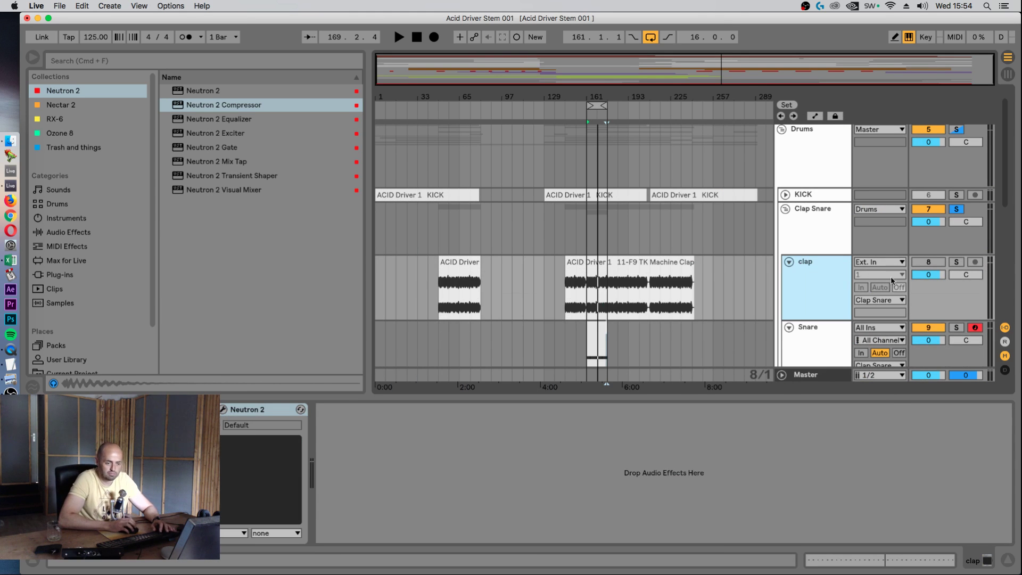
click(928, 262)
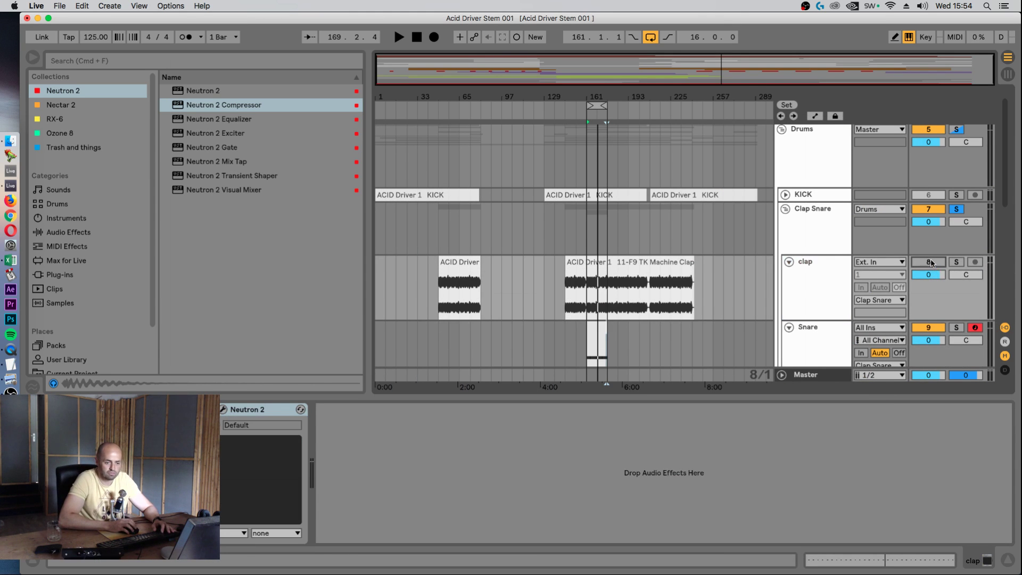
click(805, 277)
drag(928, 275, 928, 373)
key(space)
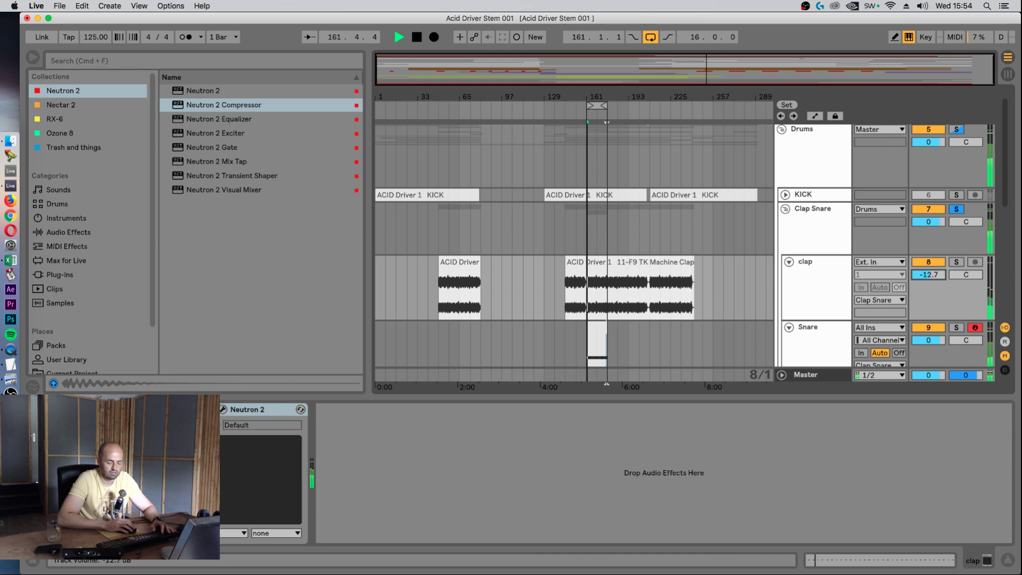
drag(928, 275, 923, 277)
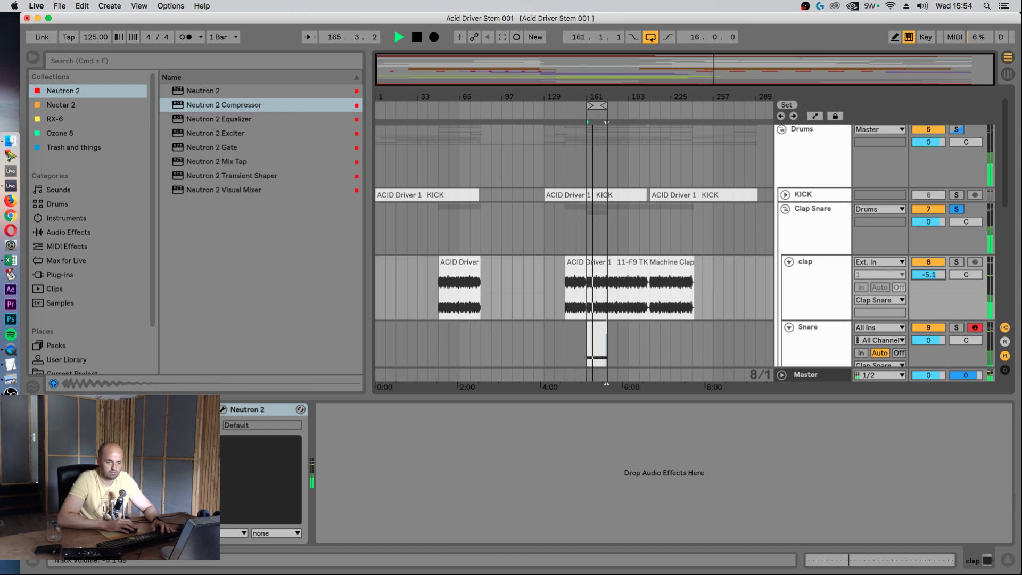
- In the clap's Neutron 2 Equalizer, enable a 12 dB high-pass filter at 2258 Hz and switch off band 4 during playback
click(816, 280)
click(224, 410)
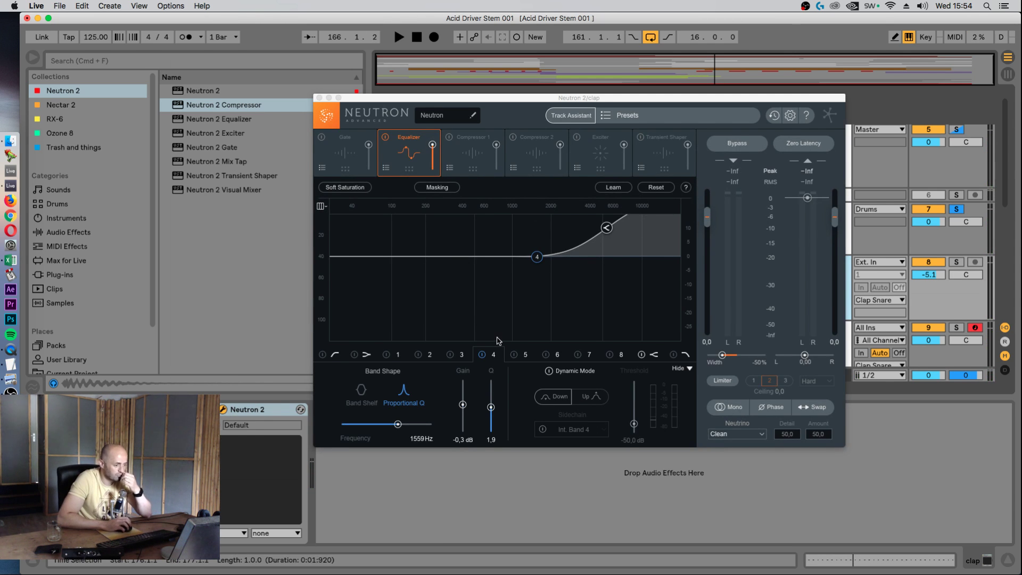
click(322, 354)
key(space)
drag(354, 258, 558, 256)
click(481, 354)
click(481, 355)
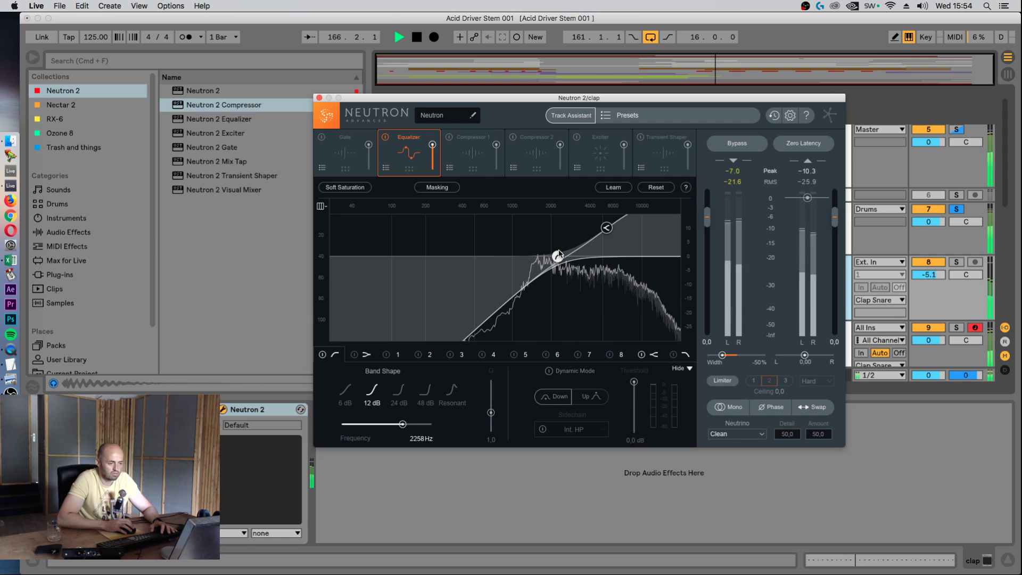
click(319, 97)
key(space)
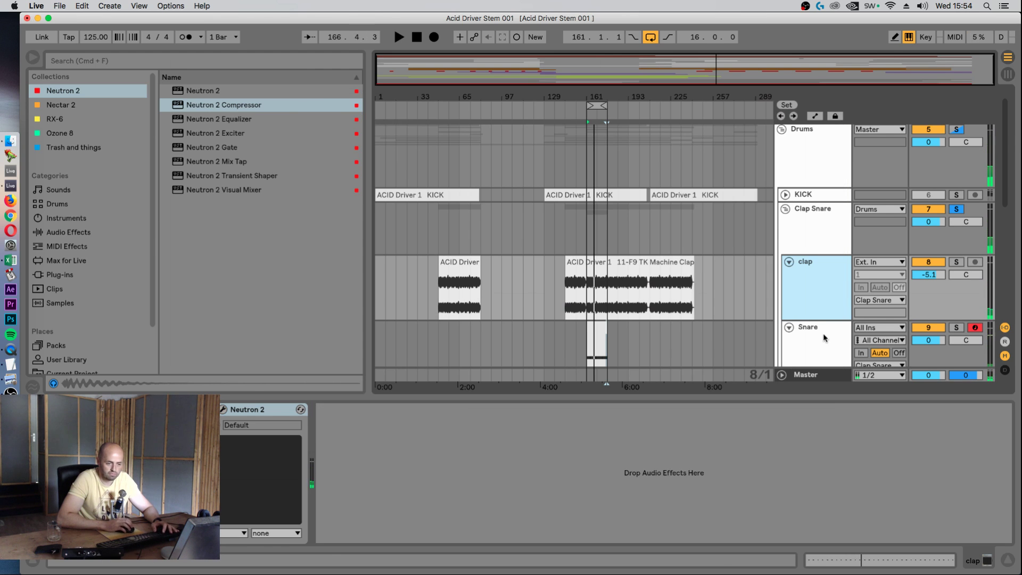
- Lower the Snare track's volume to -1.6 dB and solo the KICK to hear it with the layered clap and snare
scroll(824, 337, down, 1)
click(823, 312)
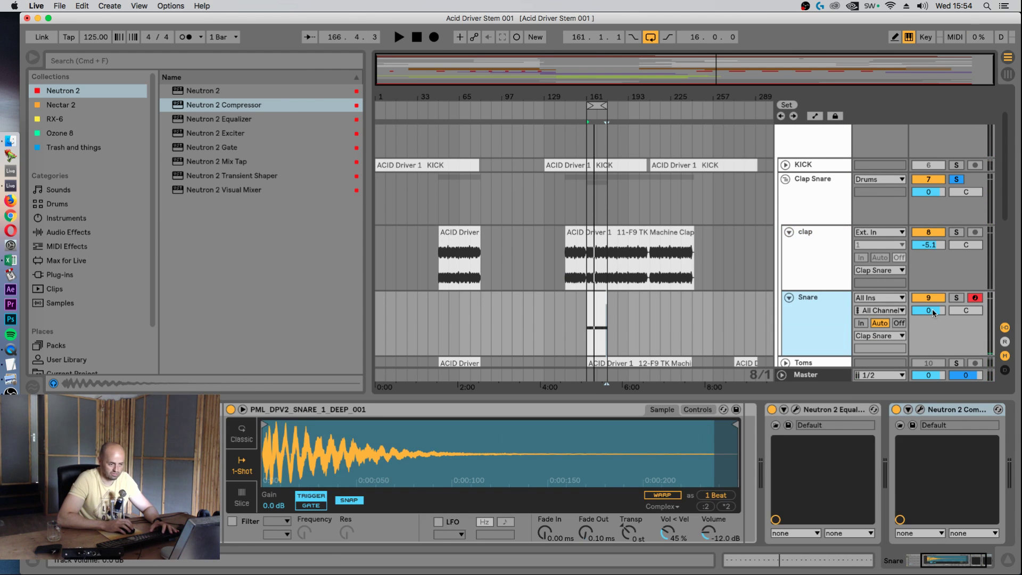
drag(932, 313, 933, 323)
key(space)
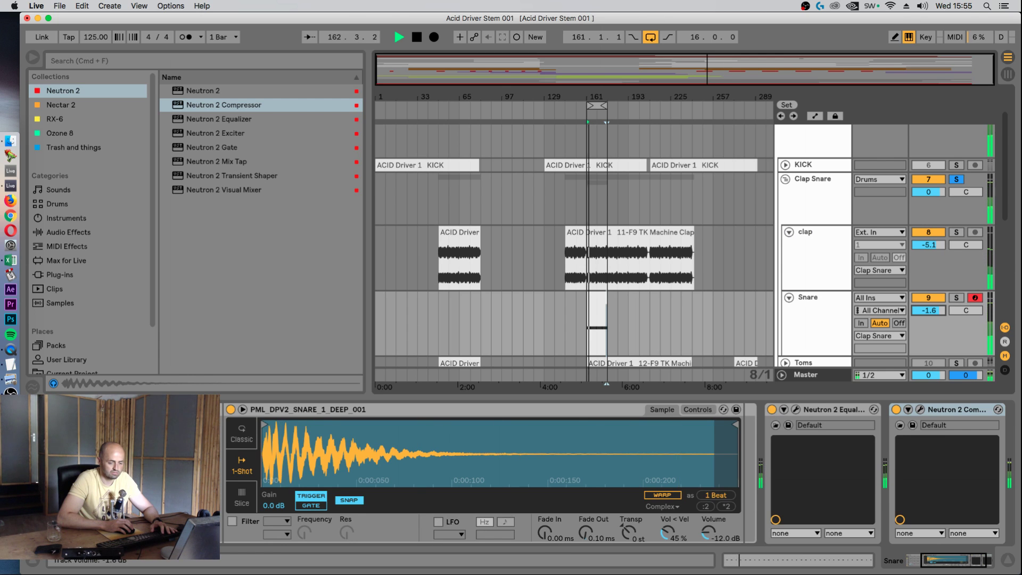
click(956, 166)
key(space)
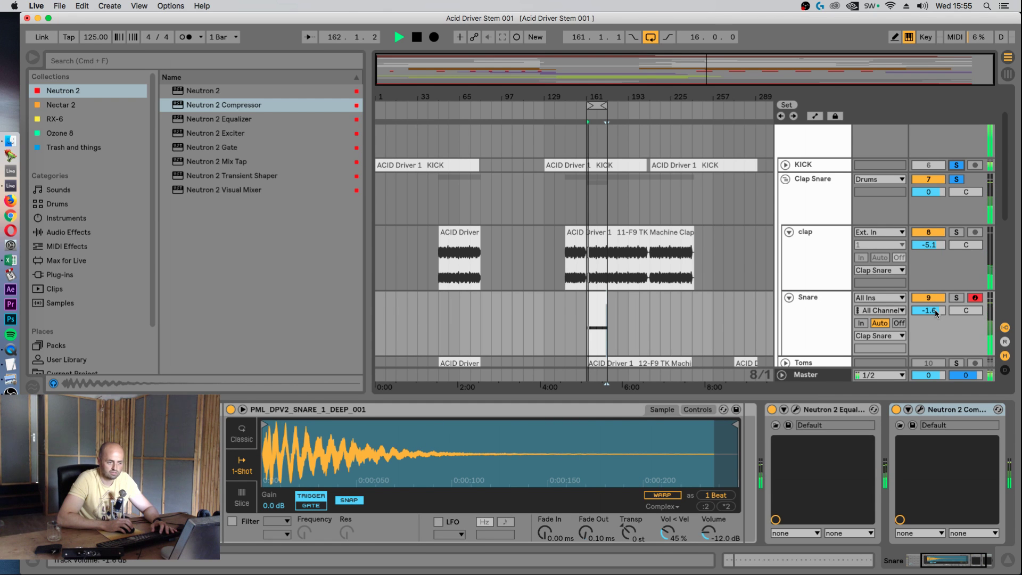
key(space)
- Fold the Snare and clap tracks and their Clap Snare group, and unfold the KICK track
click(789, 297)
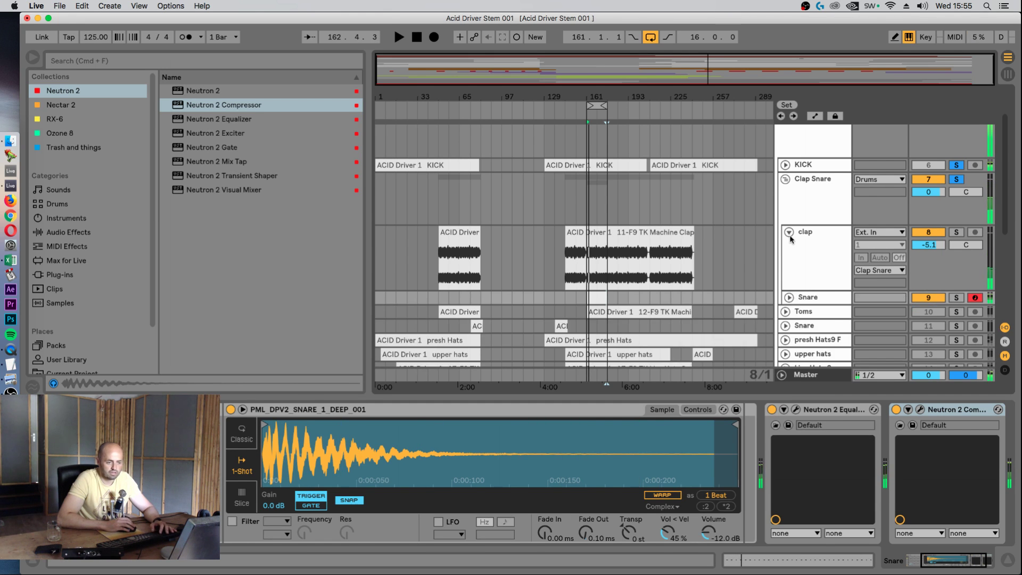
click(788, 232)
click(784, 179)
click(785, 165)
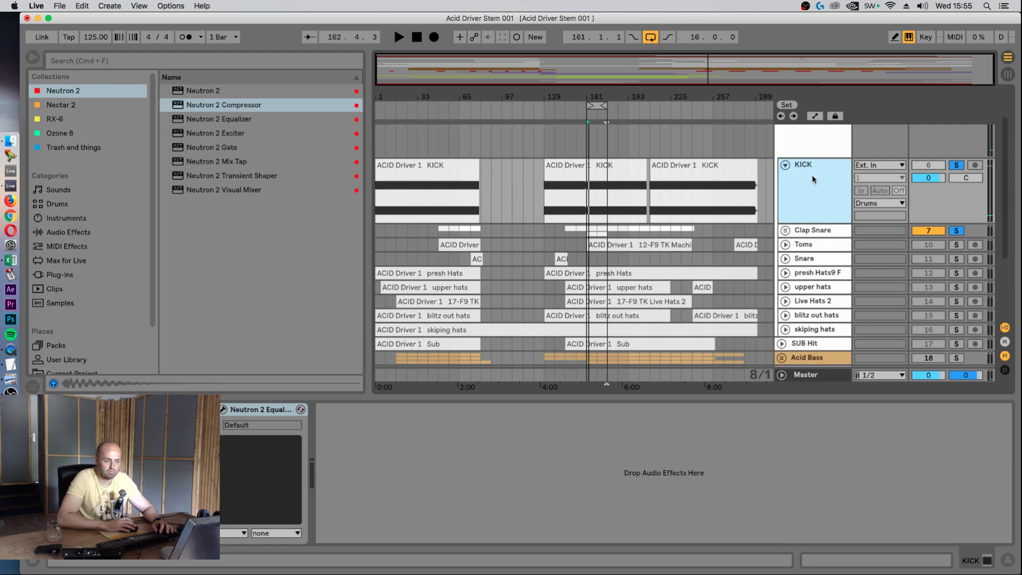
- Play the loop with the KICK soloed, and deactivate the Clap Snare group
key(space)
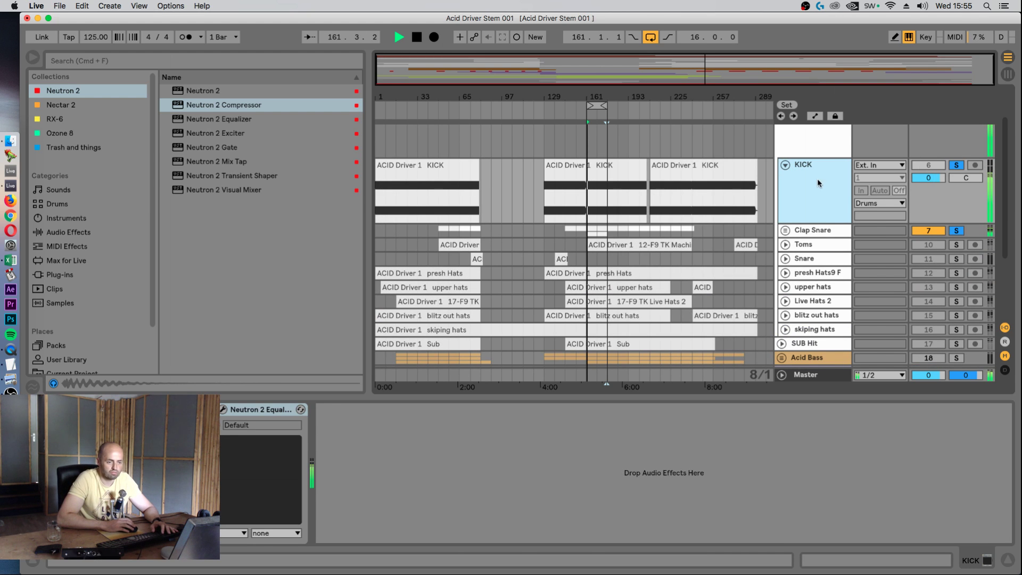
key(space)
click(937, 230)
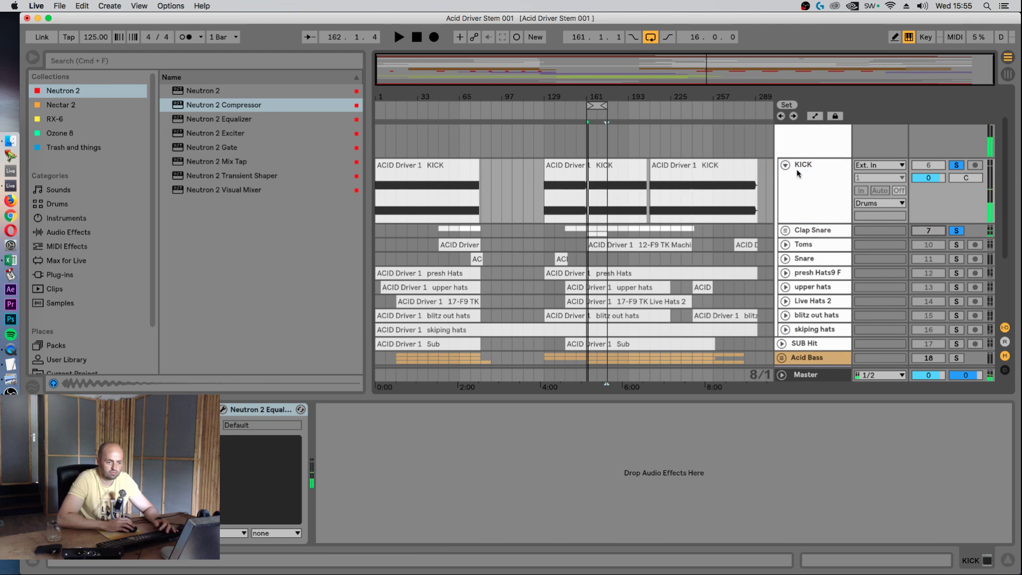
- Find Drum Rack in the browser, add it as a new track and move that track into the Drums group above KICK
click(157, 57)
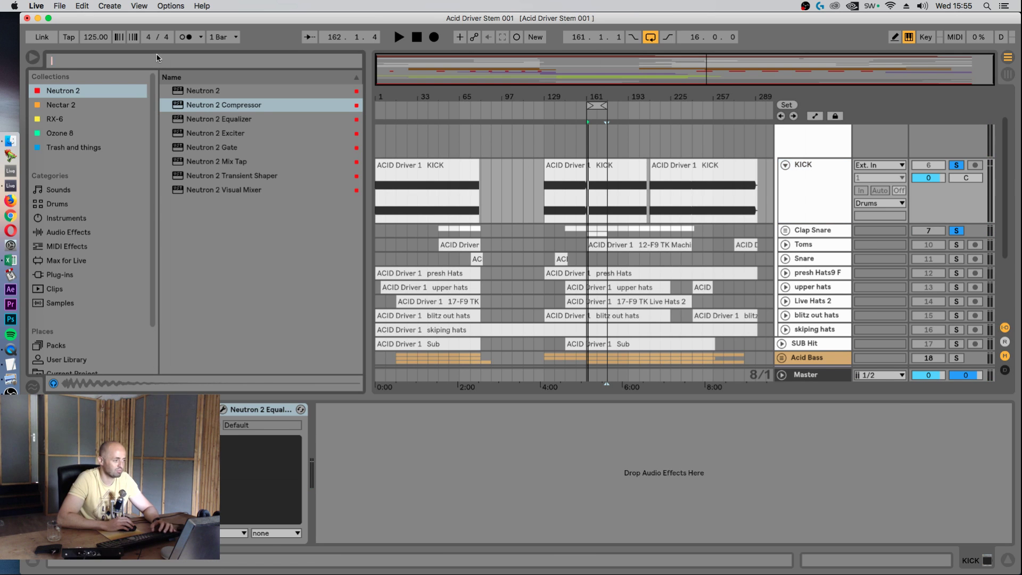
text(drum rack)
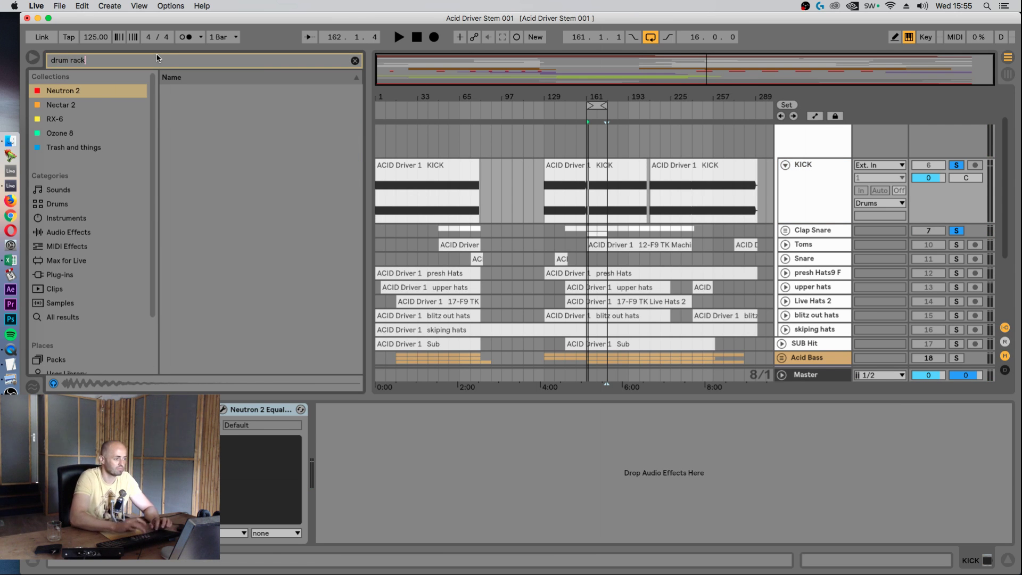
click(88, 318)
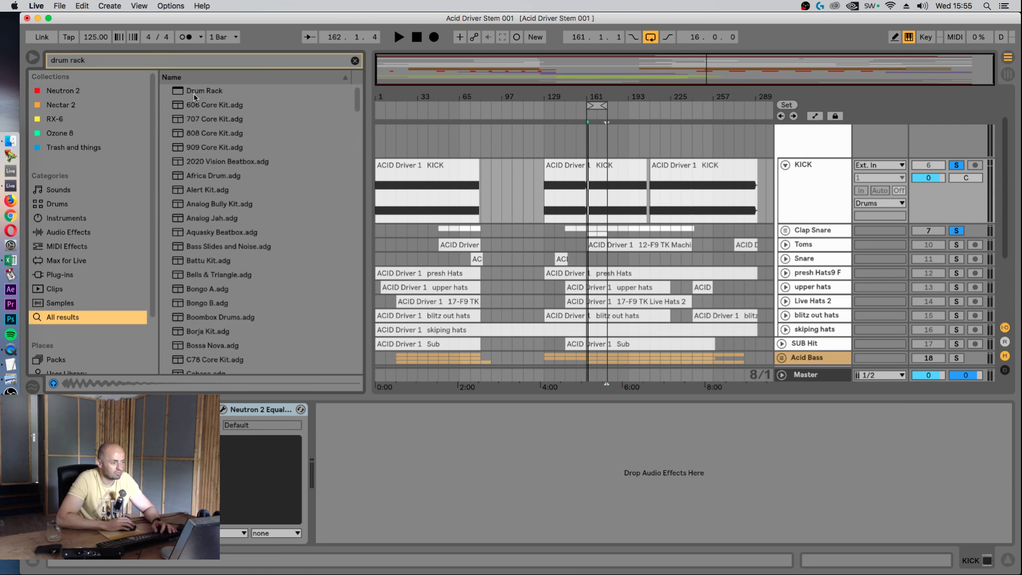
scroll(632, 289, down, 5)
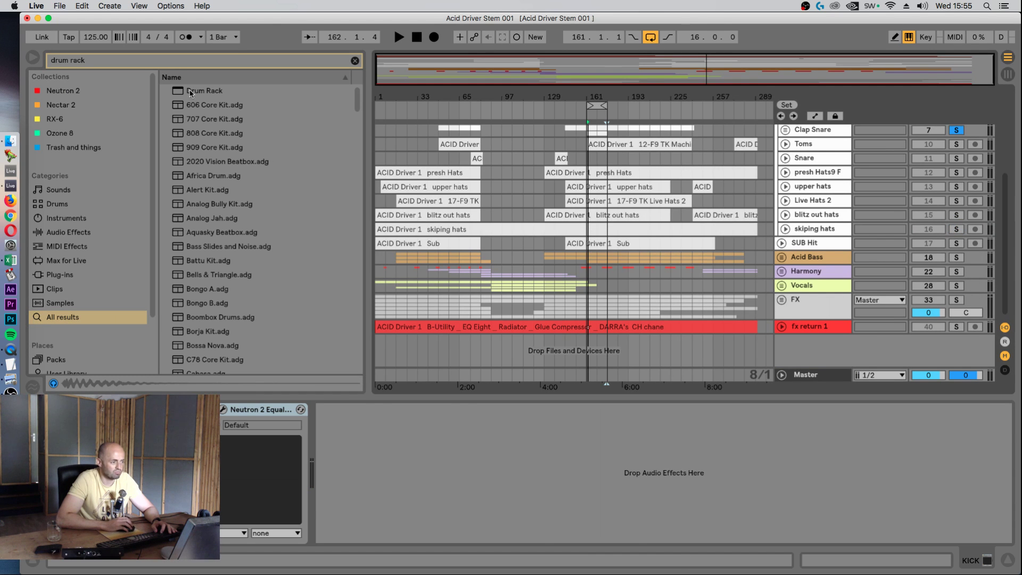
drag(190, 93, 603, 349)
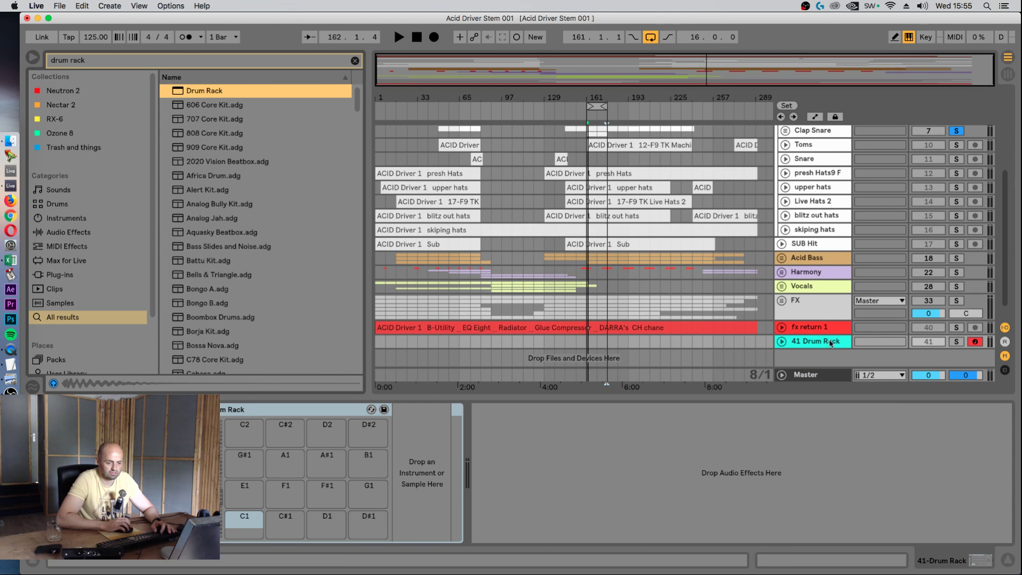
drag(826, 341, 810, 202)
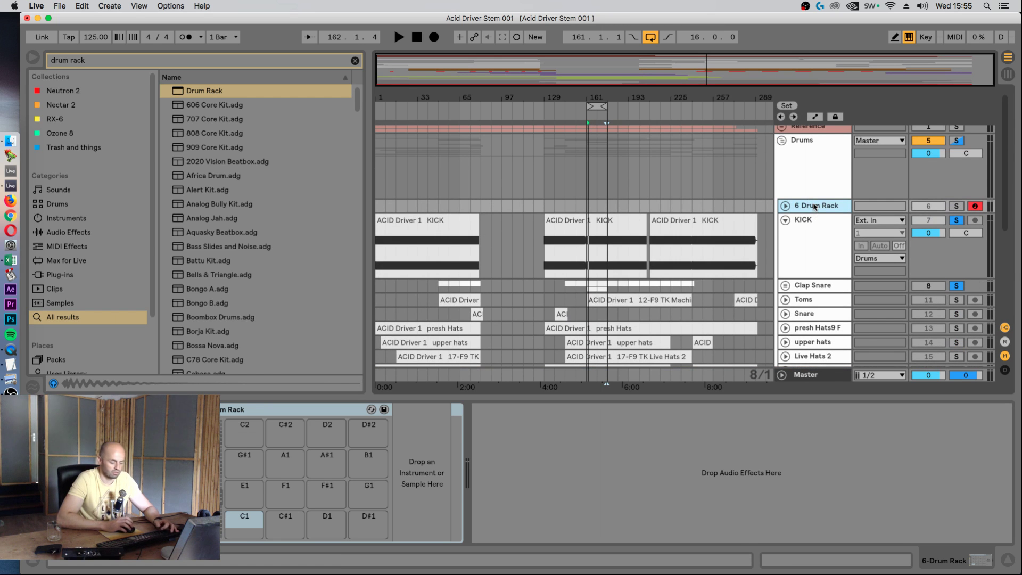
- Rename the new Drum Rack track "Kick Drum Replacement", fold the KICK track and unfold the renamed track
key(super+r)
text(Kick)
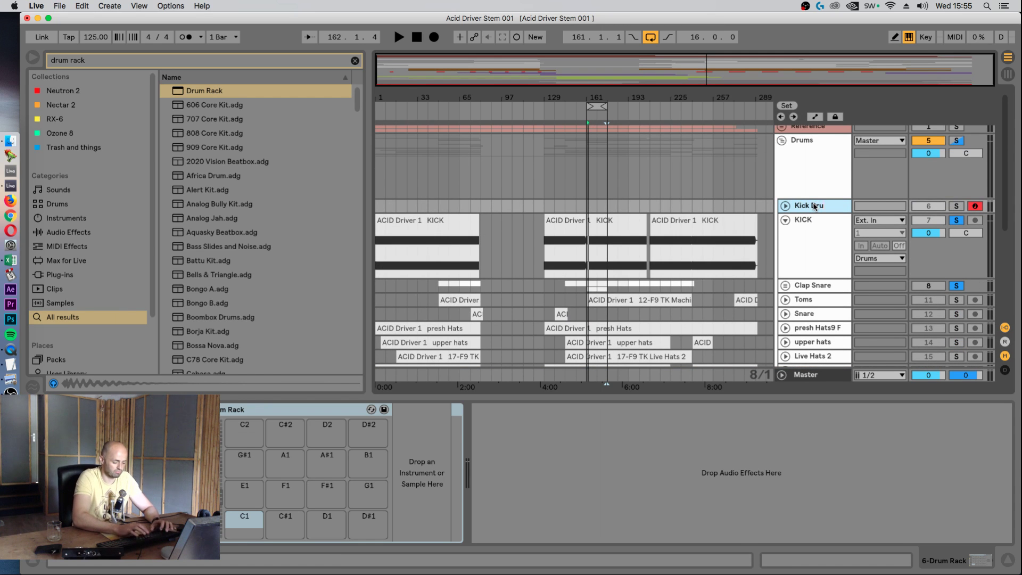
text( Drum Replacement)
key(Return)
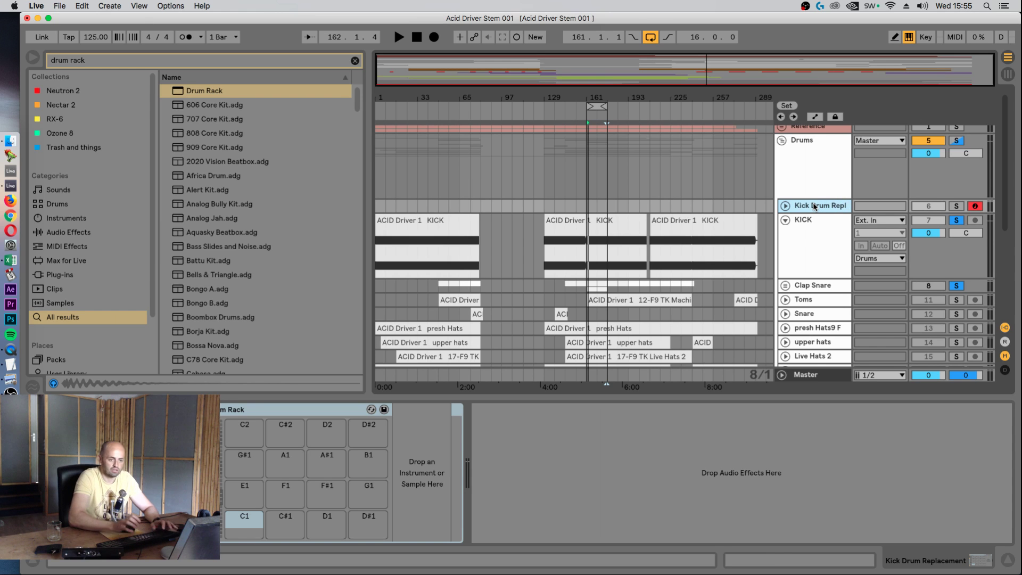
click(786, 220)
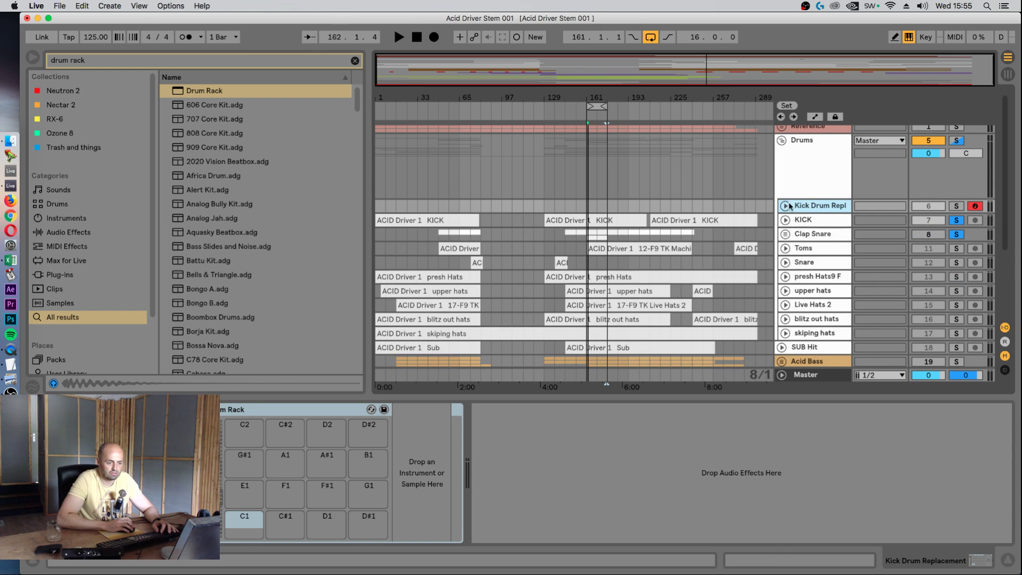
click(785, 206)
- Clear the browser search and open the 01_KICK folder of Deep Premium Vol. 2.12 in PML drums, with 02_SNARE collapsed
click(355, 60)
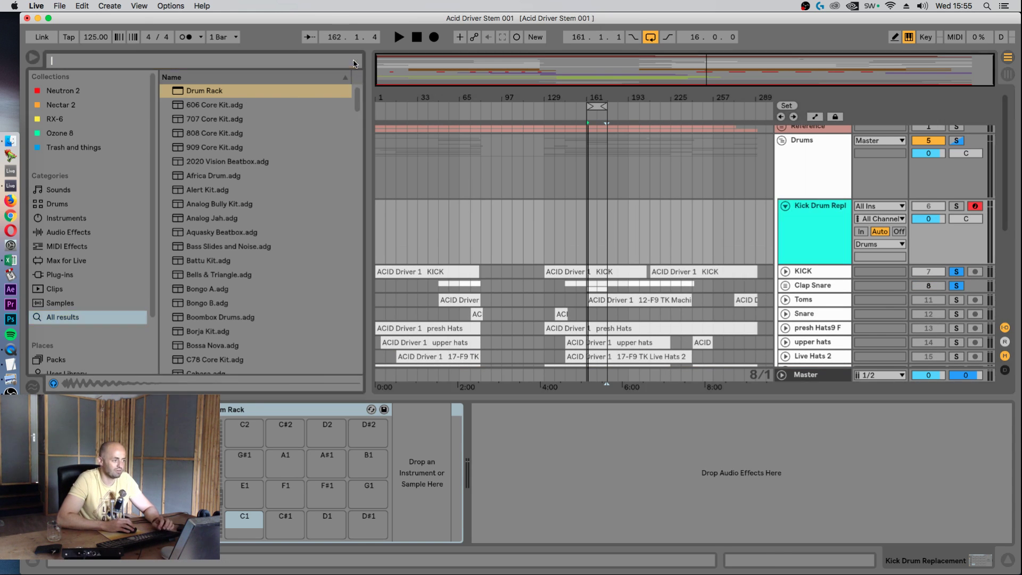
scroll(66, 232, down, 3)
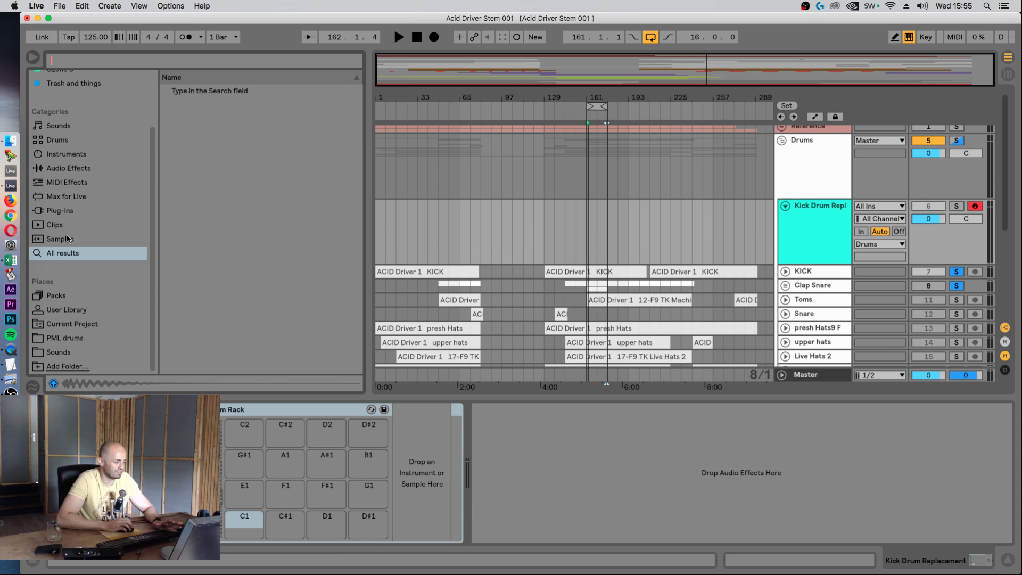
click(64, 338)
click(178, 99)
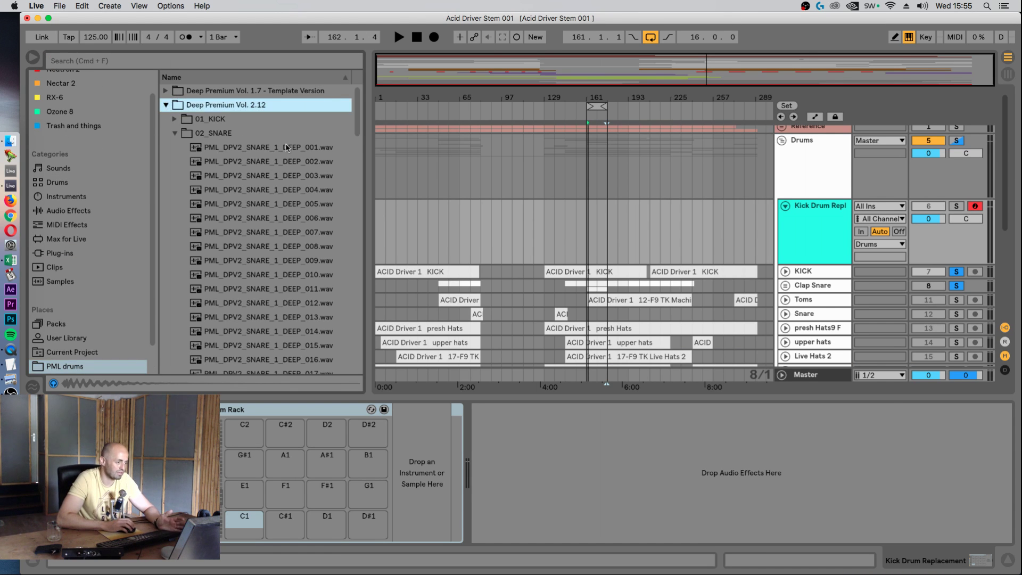
click(255, 148)
click(181, 133)
click(175, 119)
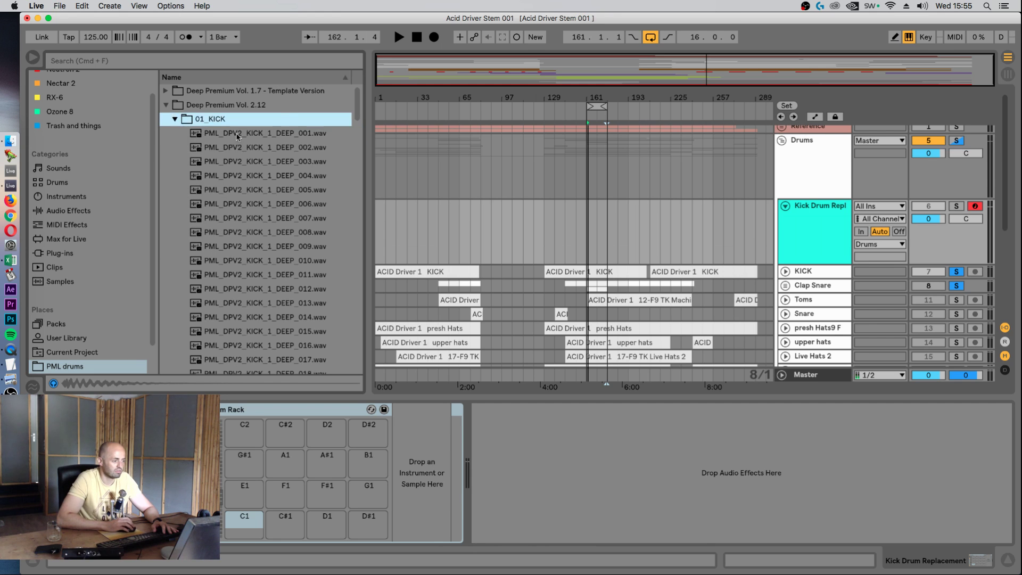
- Audition the kick samples in the 01_KICK folder from PML_DPV2_KICK_1_DEEP_001.wav through PML_DPV2_KICK_2_TECH_003.wav
key(Down)
key(Down)
key(Down)
key(Down)
key(Down)
key(Down)
key(Down)
key(Down)
key(Down)
key(Down)
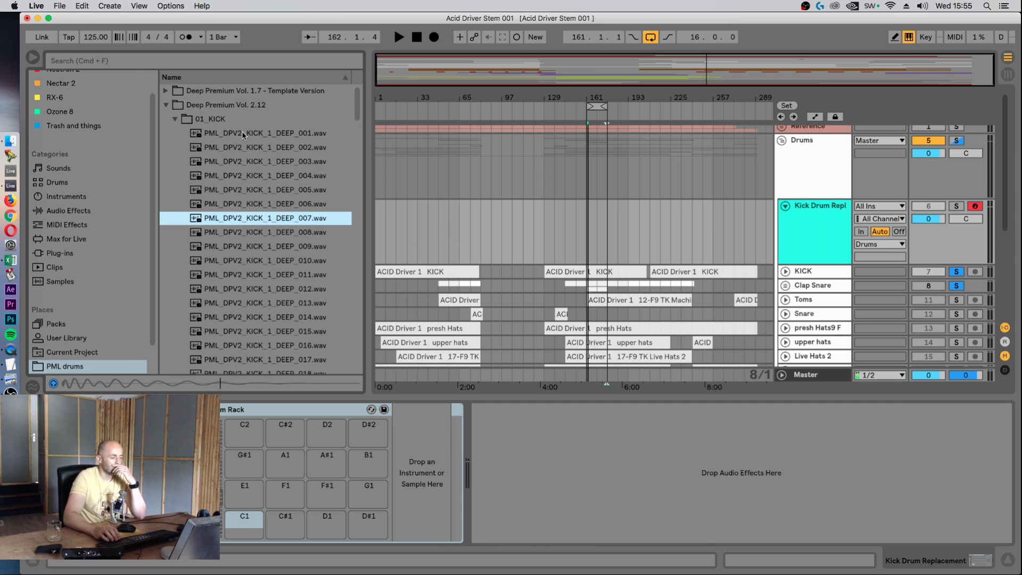
key(Up)
key(Down)
key(Down)
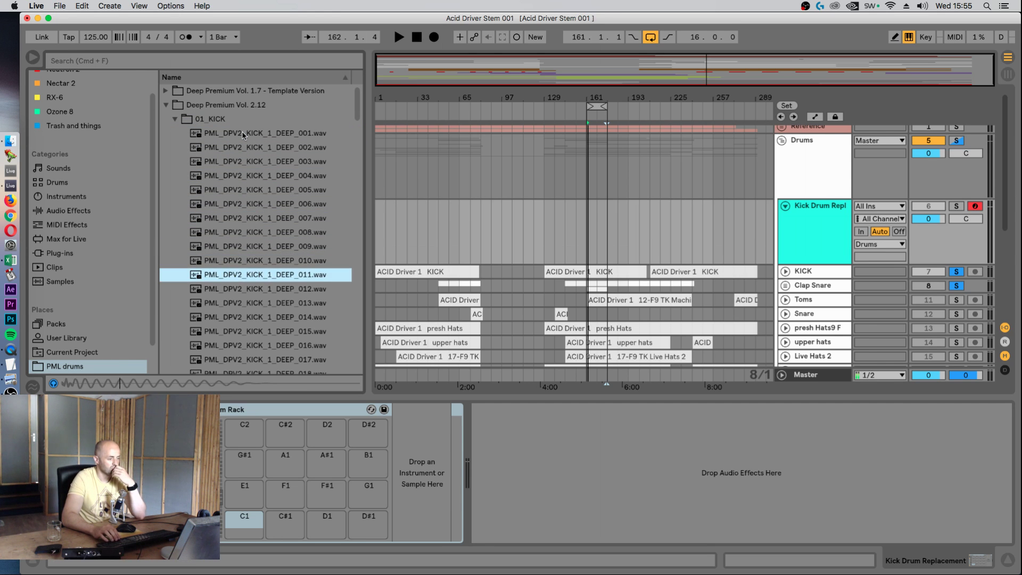
key(Down)
key(Down)
key(Down)
key(Down)
key(Down)
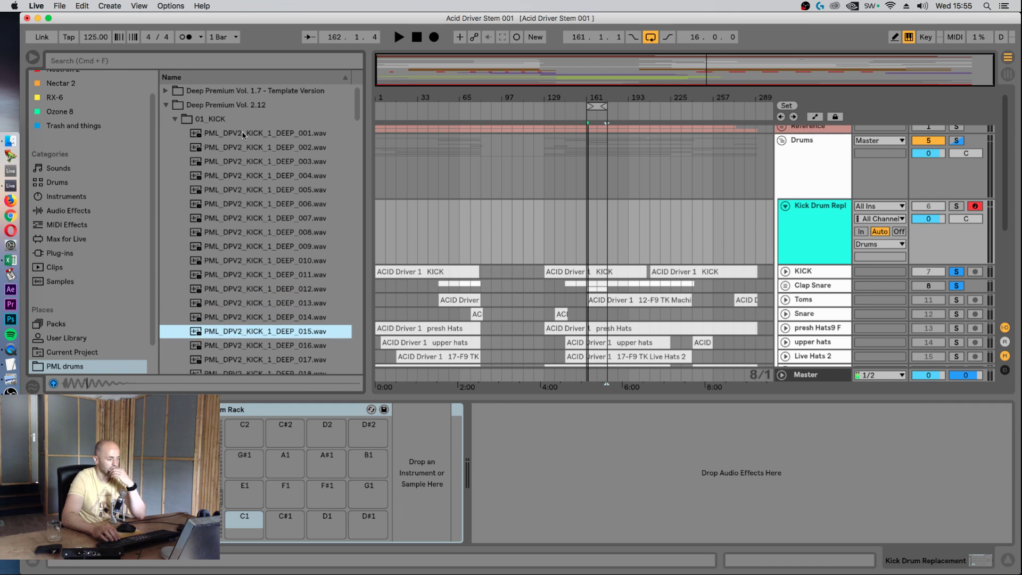
key(Down)
key(Down)
key(Down)
key(Down)
key(Down)
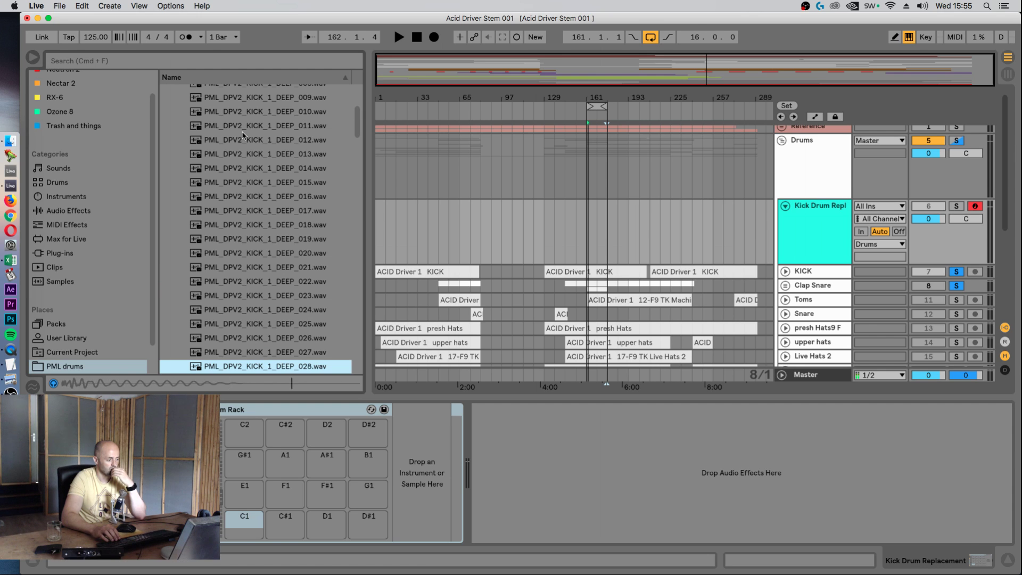
key(Down)
key(Down)
key(Up)
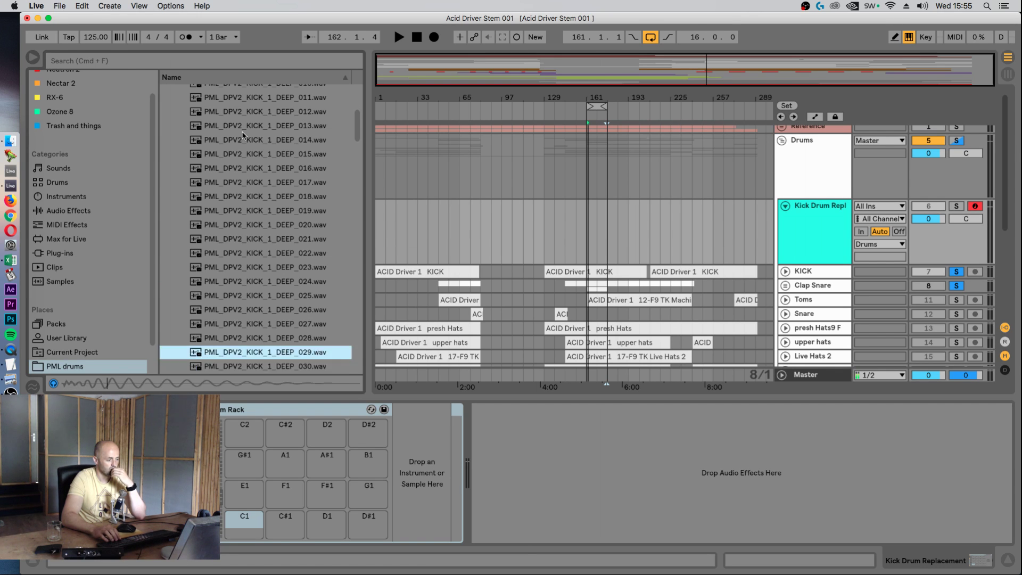
key(Down)
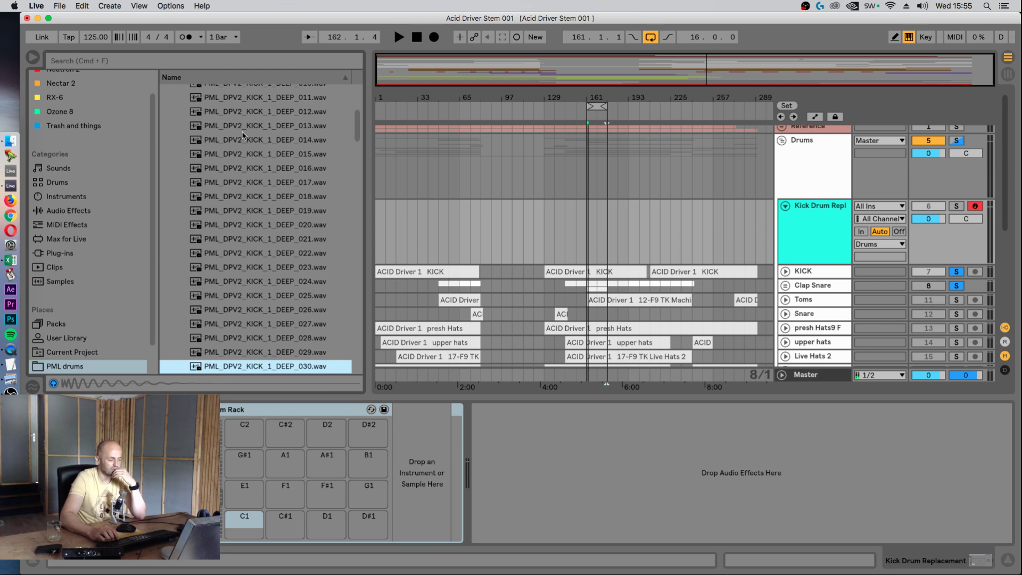
key(Up)
key(Down)
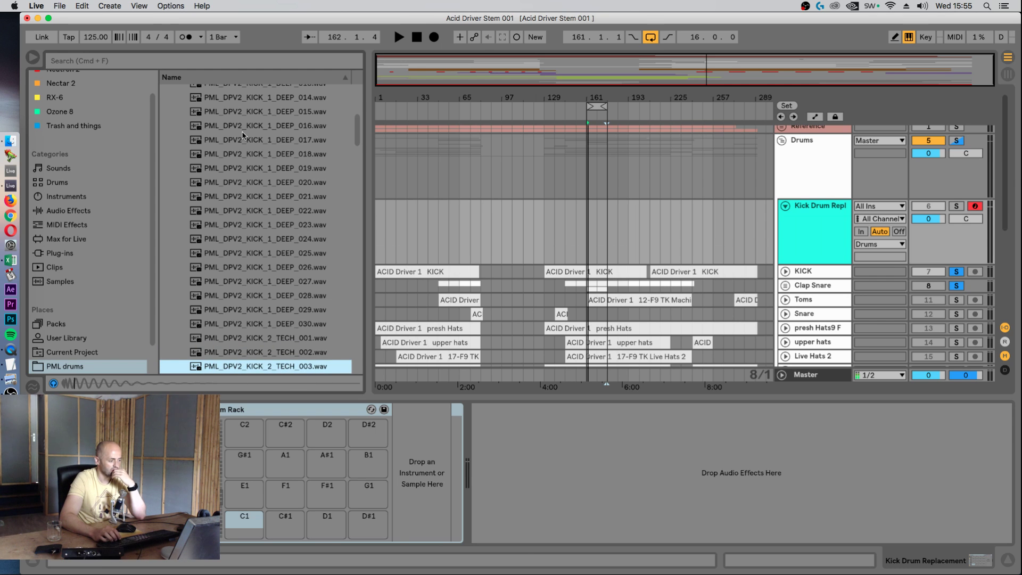
- Load PML_DPV2_KICK_2_TECH_002.wav onto the C1 pad and insert a 16-bar MIDI clip on Kick Drum Replacement from bar 161
click(286, 353)
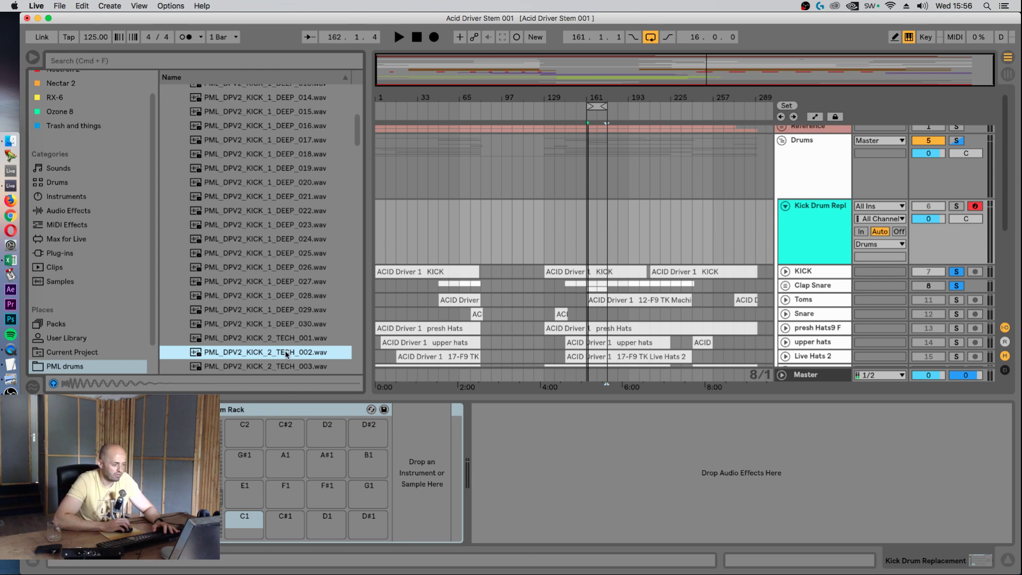
drag(286, 352, 244, 522)
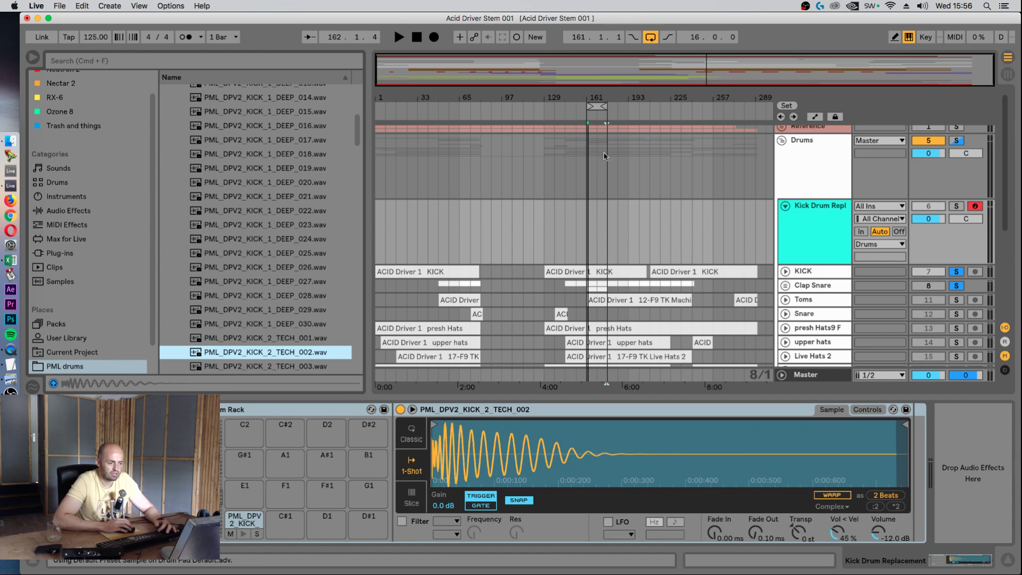
drag(596, 95, 566, 200)
drag(554, 215, 639, 215)
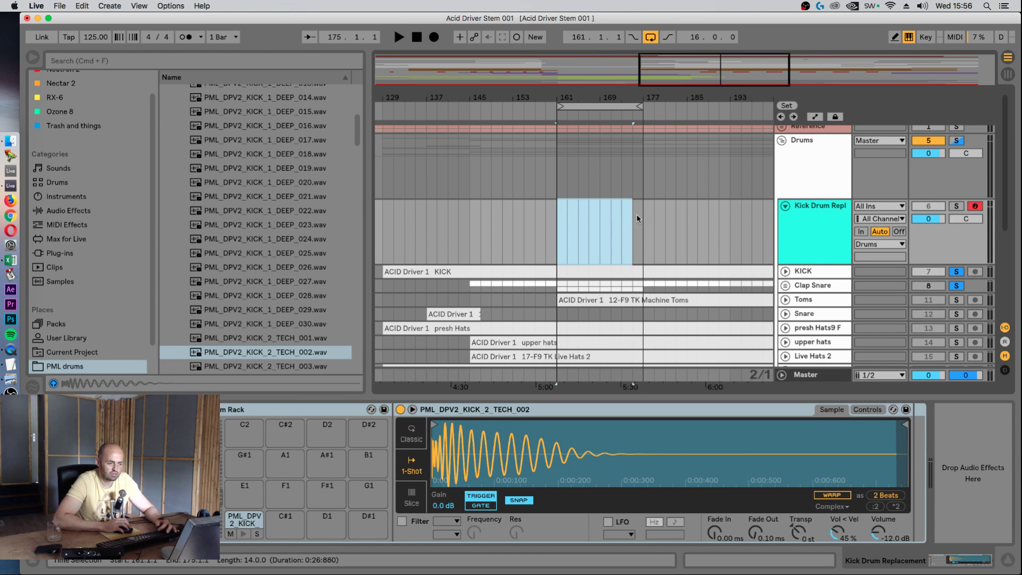
key(super+shift+m)
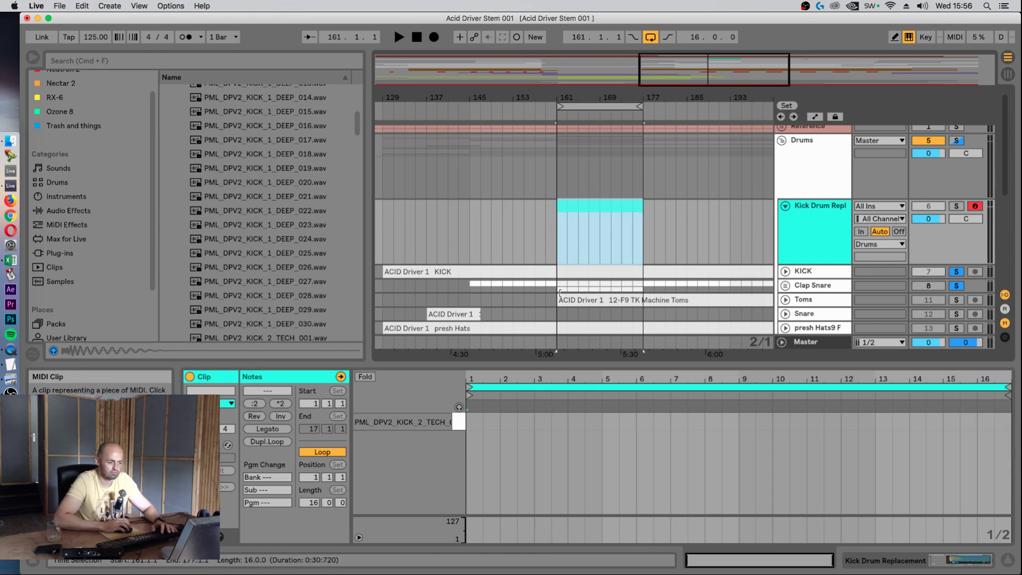
- Add a C1 kick note at the start of the clip and shorten it to an eighth note
double_click(470, 421)
drag(488, 379, 544, 410)
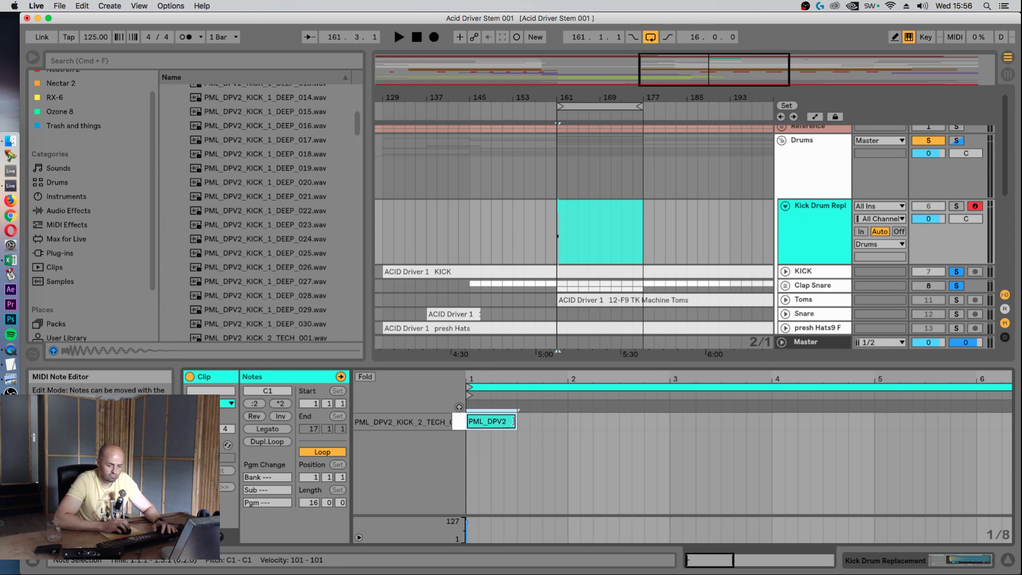
drag(513, 421, 481, 422)
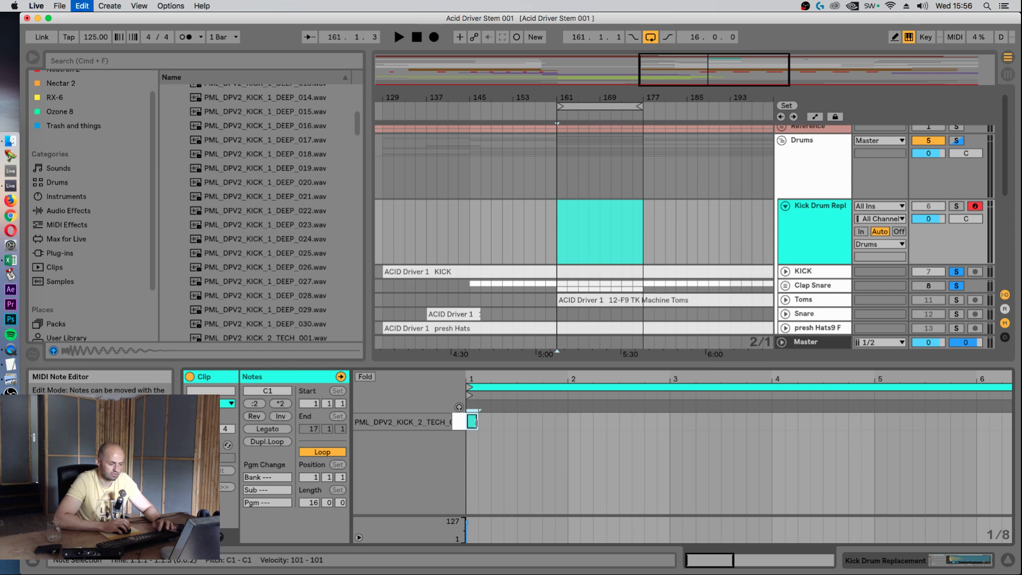
- Duplicate the kick note, play it briefly, and move the copy to the second beat of bar 1
key(super+d)
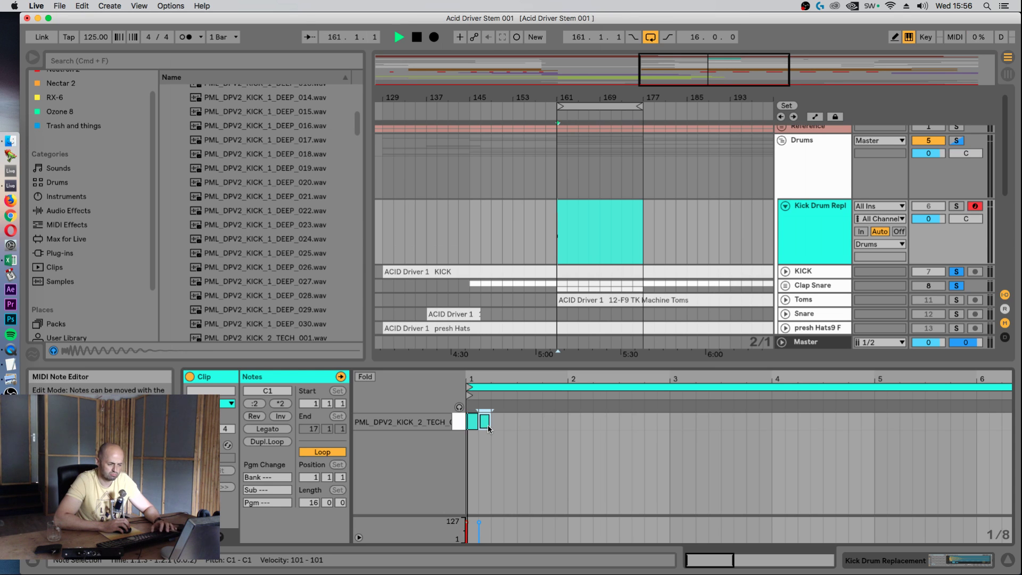
key(space)
click(494, 457)
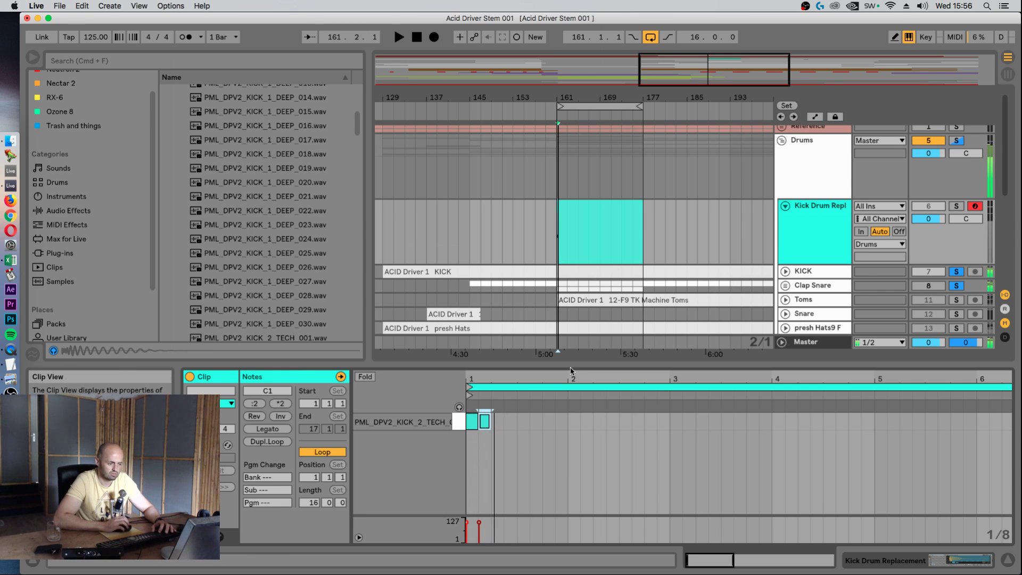
drag(485, 422, 497, 422)
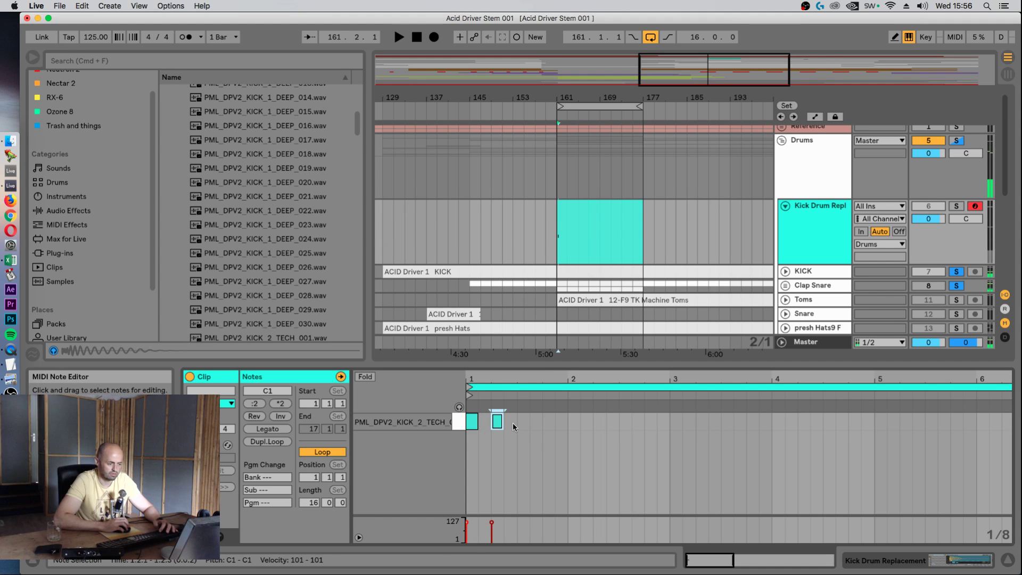
- Duplicate the two kick notes repeatedly to put a kick on every beat of the 16-bar clip, deleting the surplus at the end
key(super+a)
key(super+d)
key(super+d)
key(super+d)
key(super+d)
key(super+d)
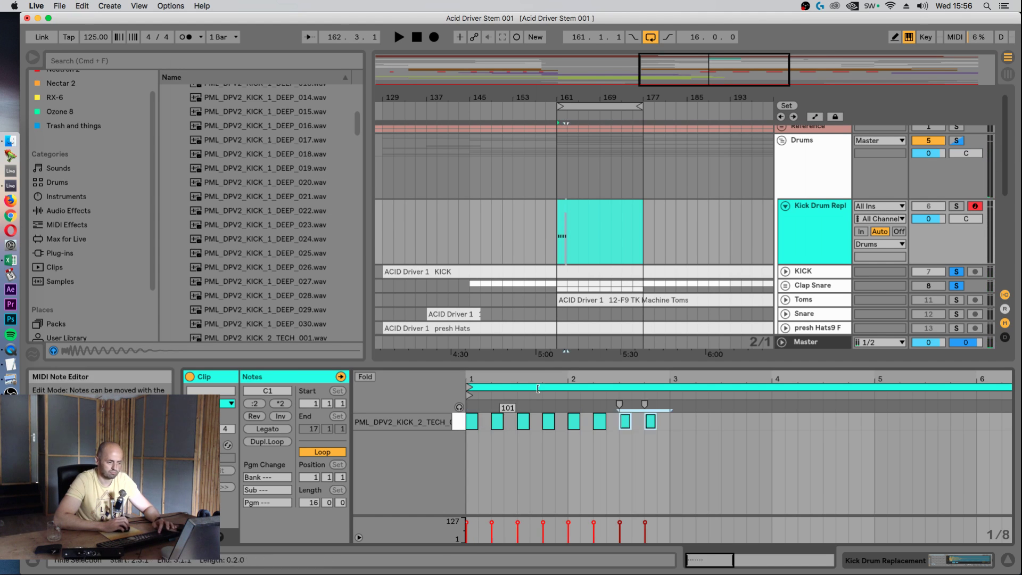
drag(565, 376, 498, 377)
key(super+d)
key(super+d)
key(super+d)
key(super+d)
key(super+d)
key(super+d)
key(super+d)
key(super+d)
key(super+d)
key(super+d)
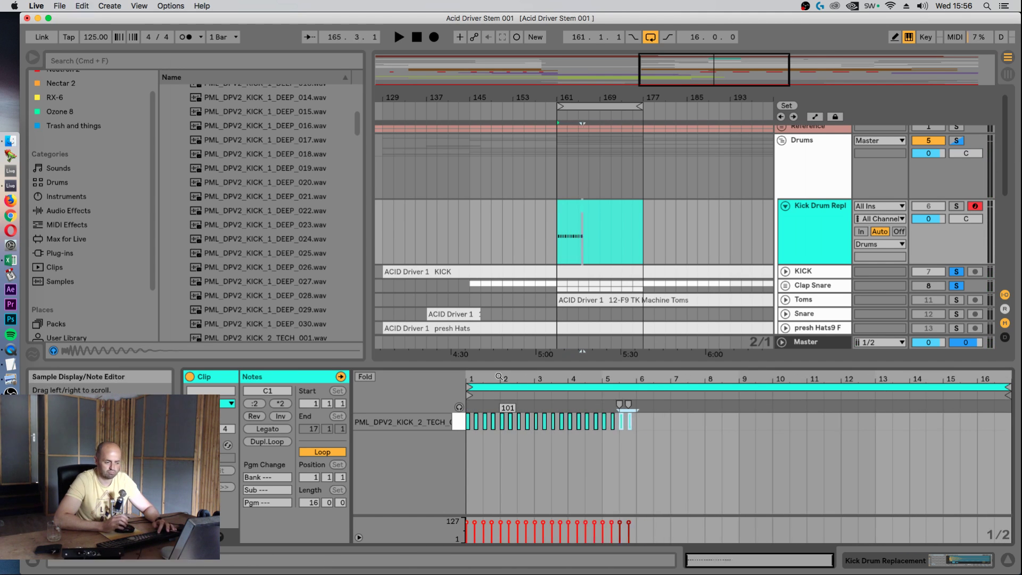
key(super+d)
key(super+d)
key(super+d)
key(super+d)
key(super+d)
key(super+d)
key(super+d)
key(super+d)
key(super+d)
key(super+d)
key(super+d)
key(super+d)
key(super+d)
key(super+d)
key(super+d)
key(super+d)
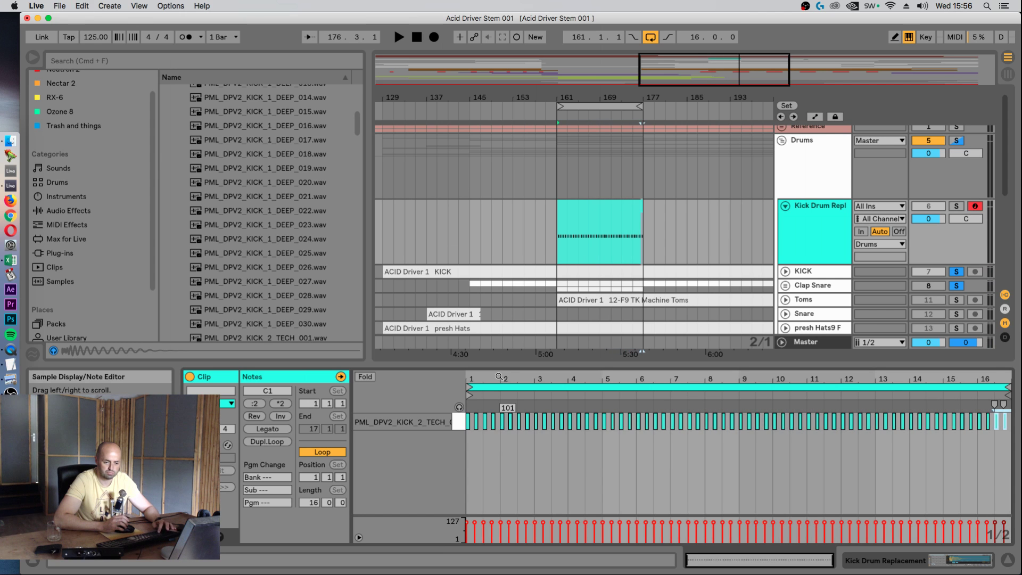
key(Delete)
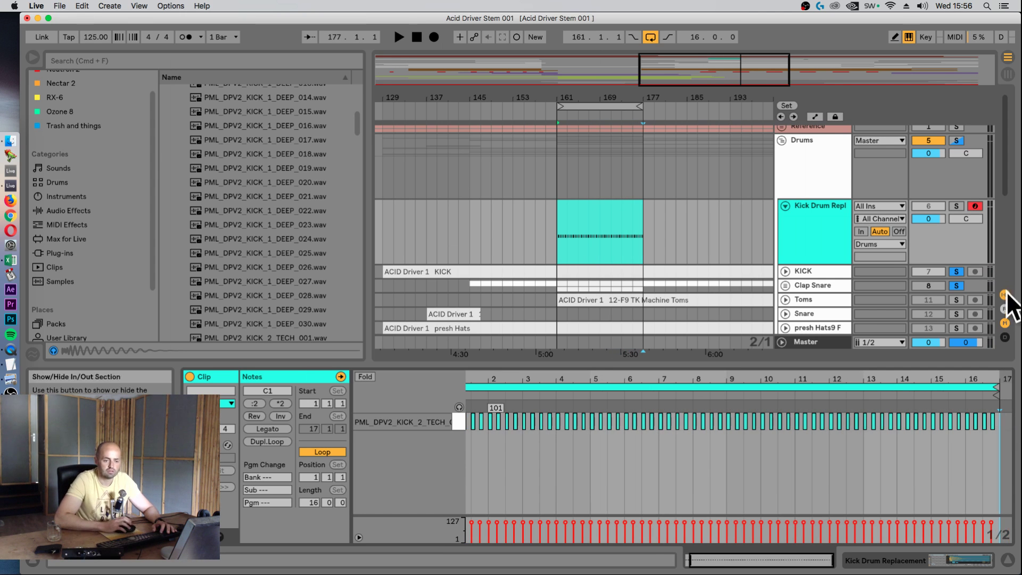
- Solo the Kick Drum Replacement track in place of KICK and play the start of the loop
click(953, 207)
key(space)
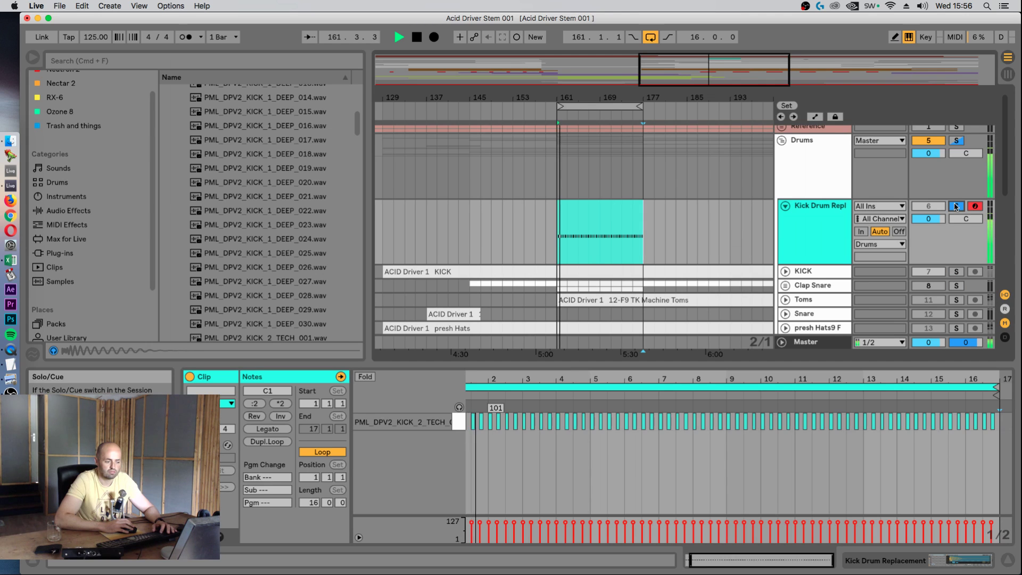
key(space)
- Set the Kick Drum Replacement track's color to white and assign that color to its clips
right_click(819, 214)
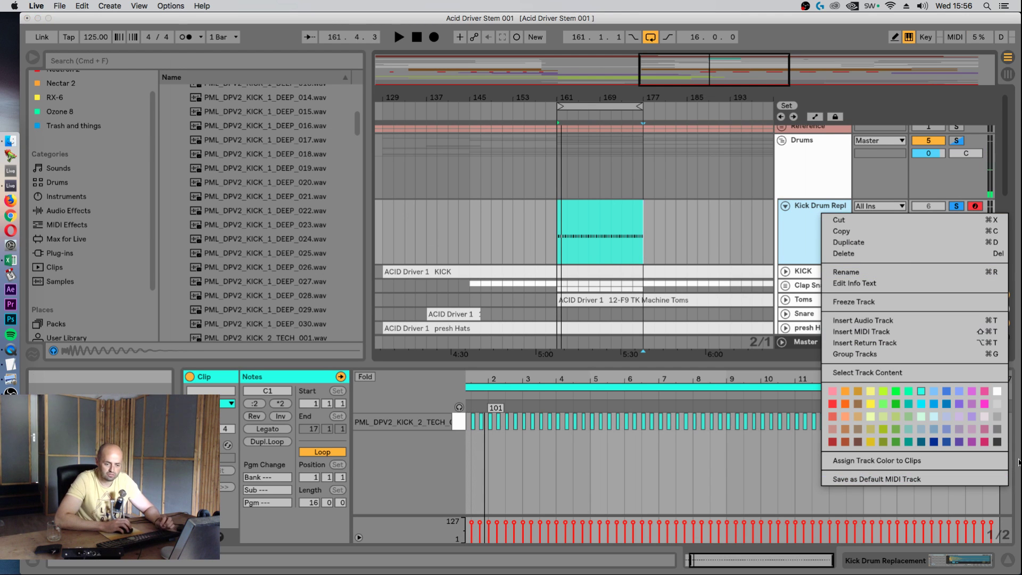
click(994, 393)
right_click(801, 229)
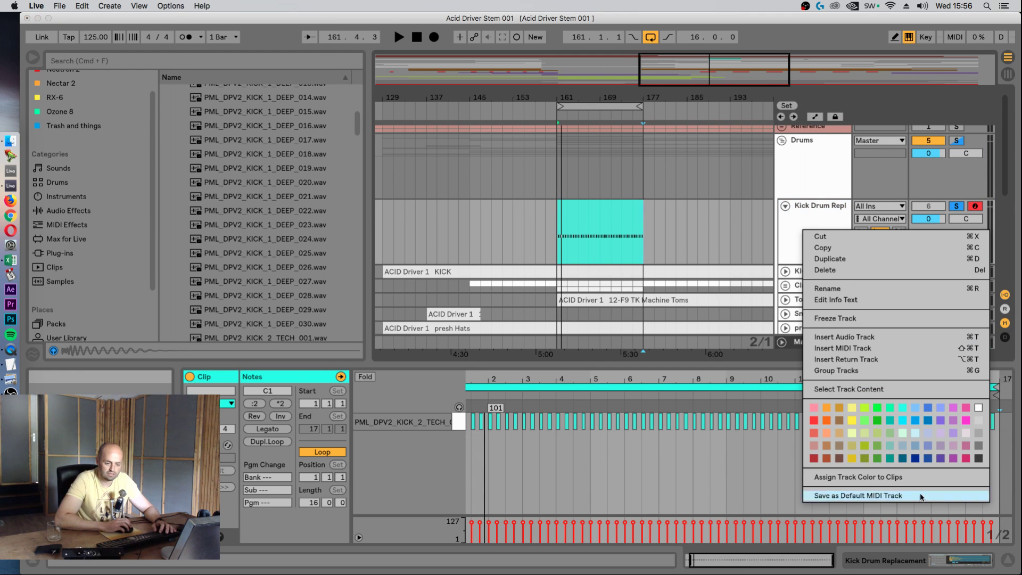
click(911, 477)
- Fold the Kick Drum Replacement track, and unfold and select the KICK track to show its devices
click(785, 206)
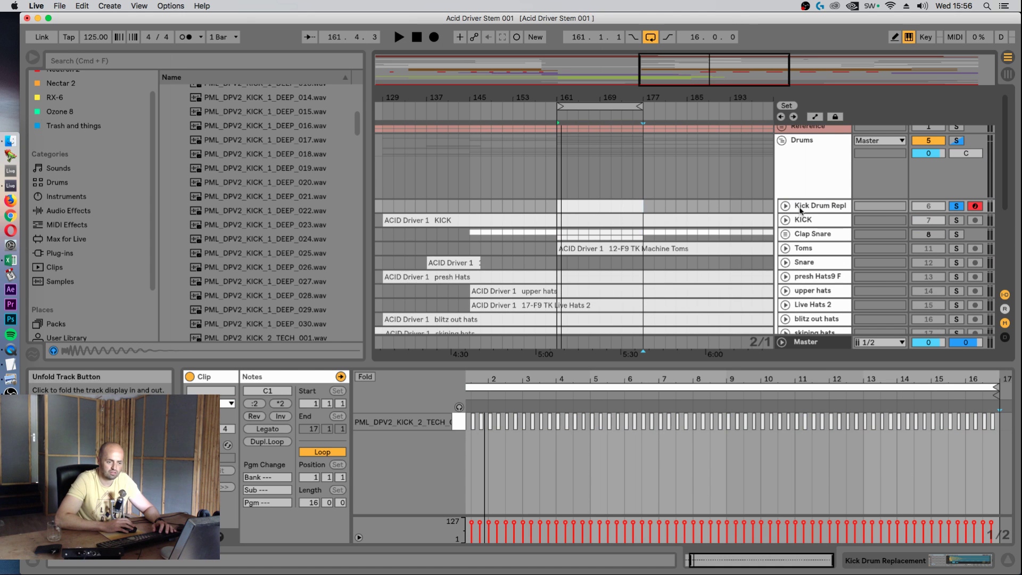
click(785, 219)
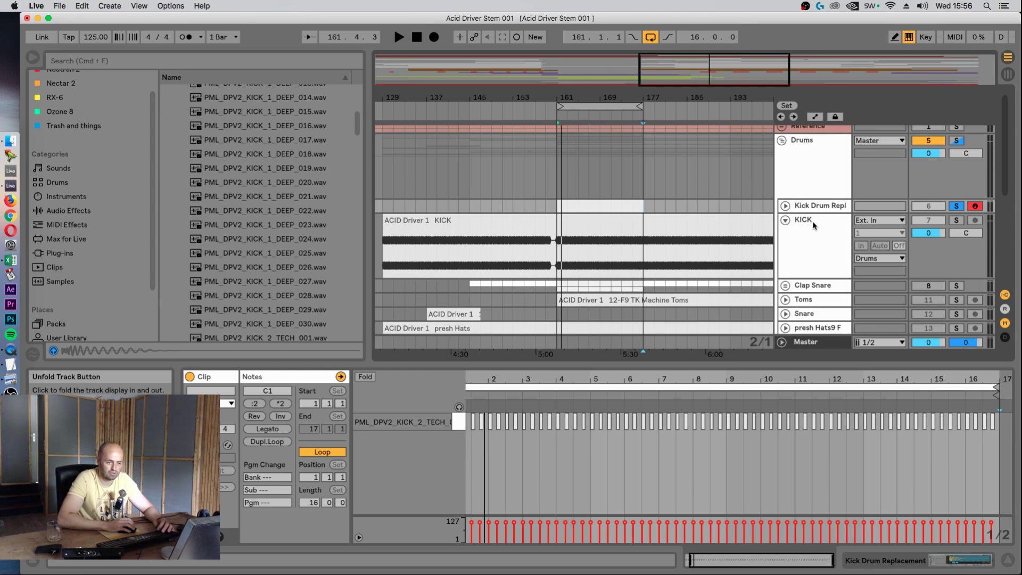
click(809, 227)
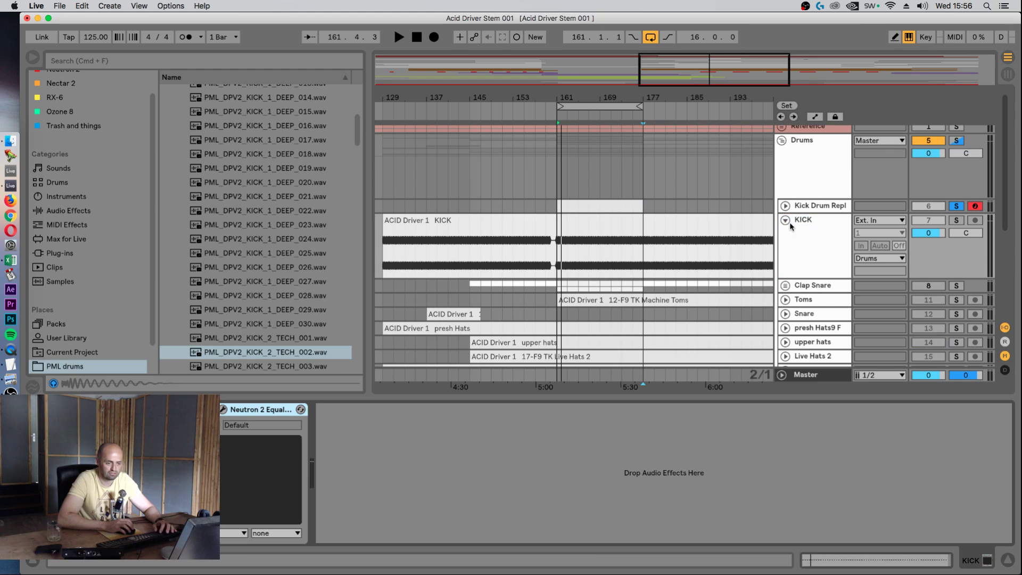
click(806, 225)
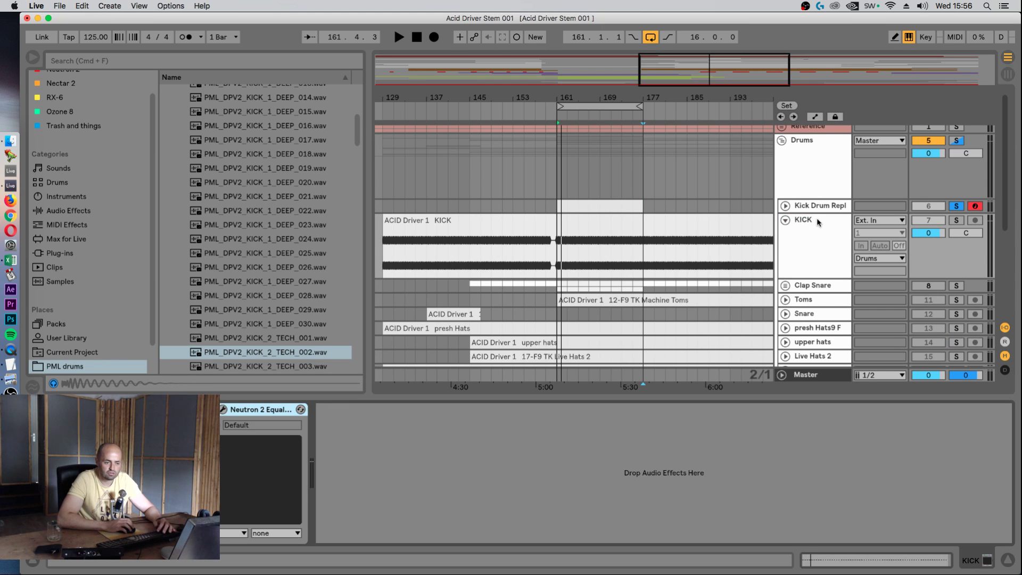
- Rename the KICK track "Kick Top en"
click(815, 219)
key(super+r)
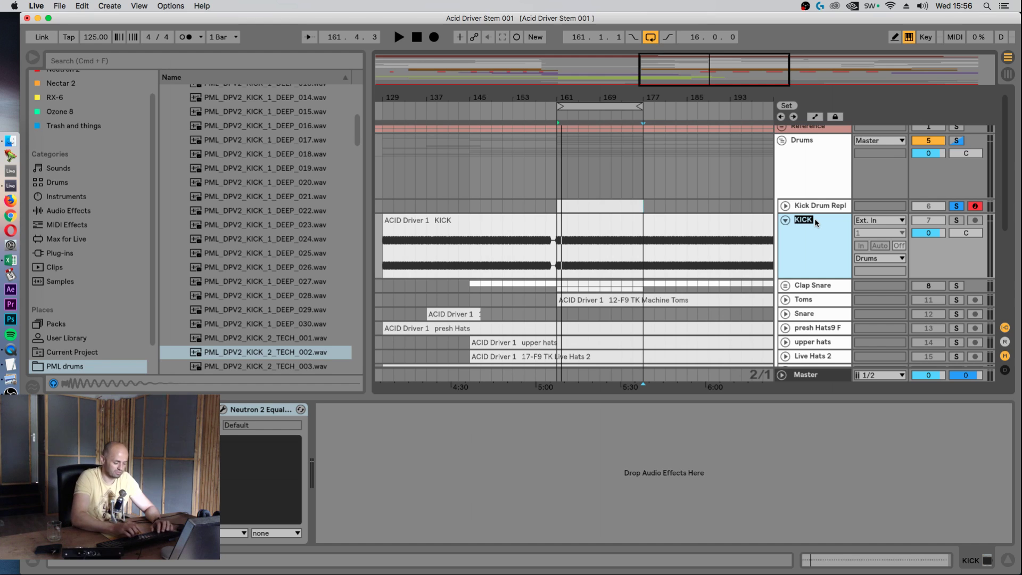
text(Kick Top en)
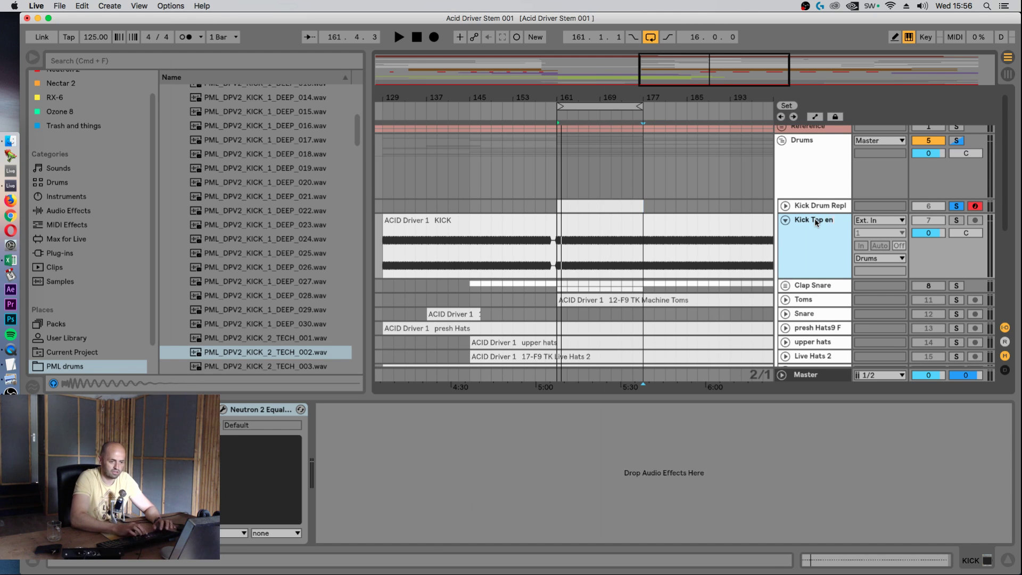
- Finish renaming the original kick audio track as "Kick Top end" and fold it
text(d)
key(Return)
key(Left)
key(Up)
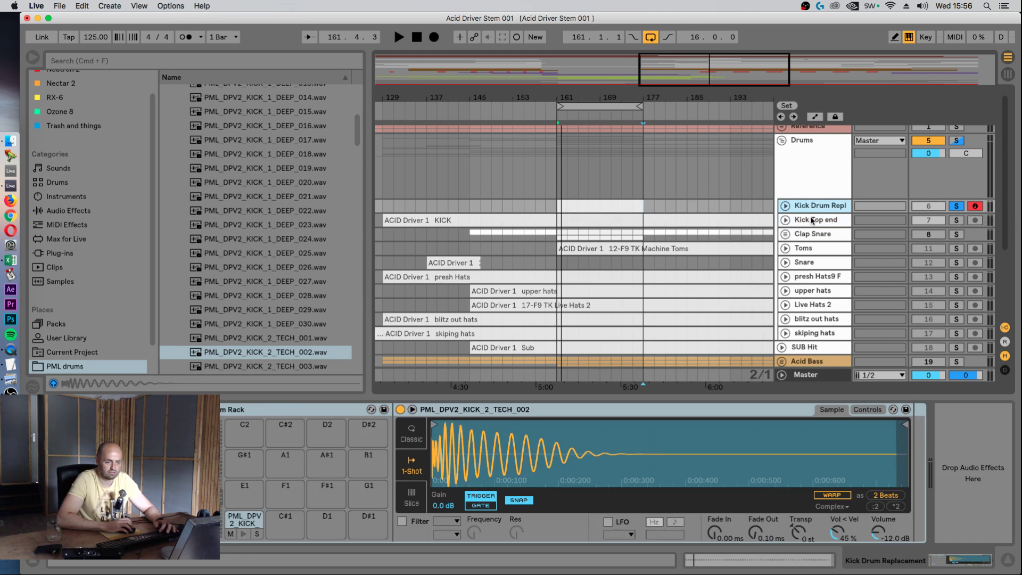
- Group the Kick Drum Replacement and Kick Top end tracks as "Kick" and move Kick Top end above the replacement track
shift+click(811, 219)
key(super+g)
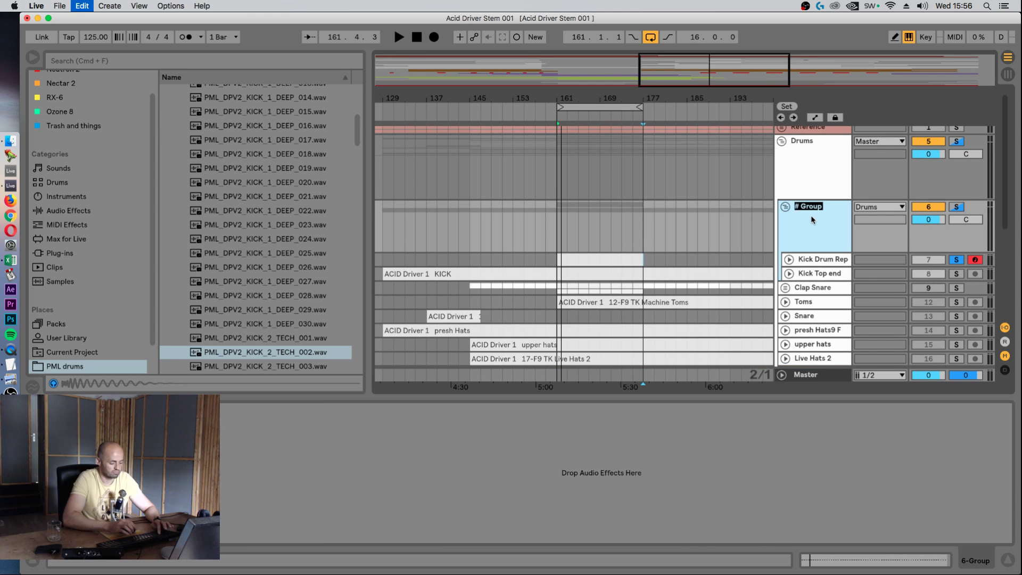
text(Kick)
key(Return)
key(Down)
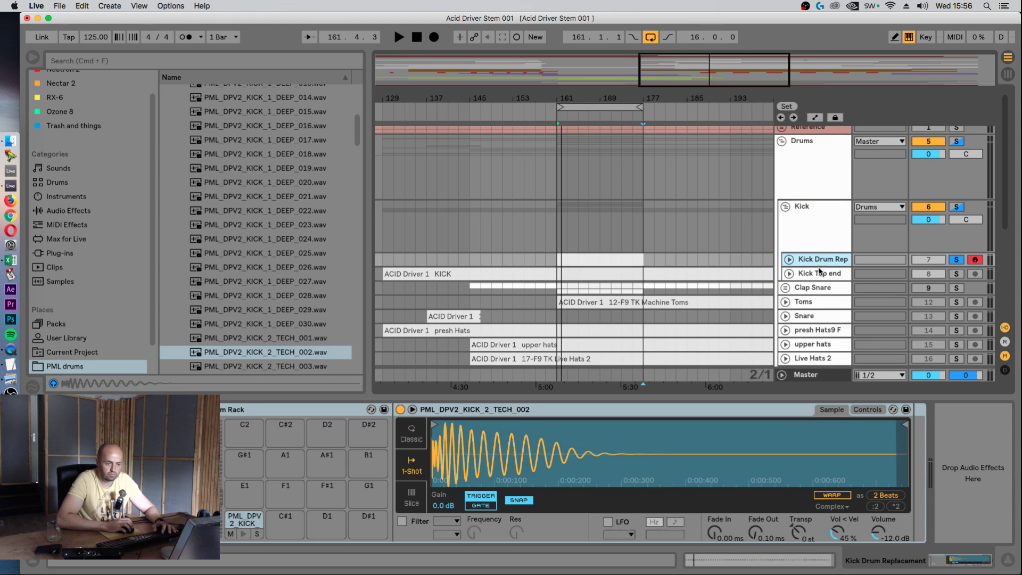
drag(820, 270, 809, 264)
click(877, 275)
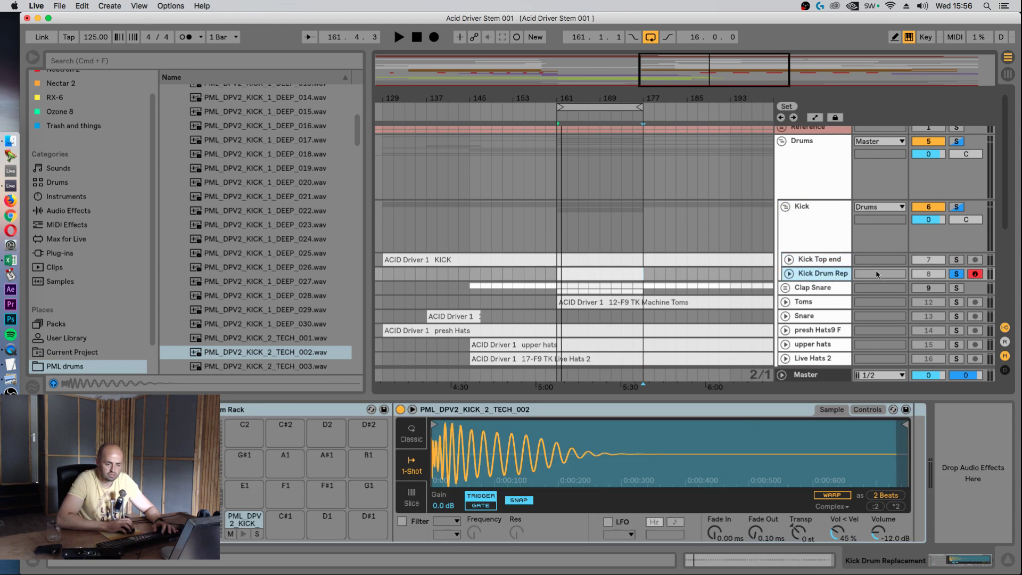
- Solo the Clap Snare group to audition it with the replacement kick, and unfold the Kick Drum Replacement track
click(956, 287)
key(space)
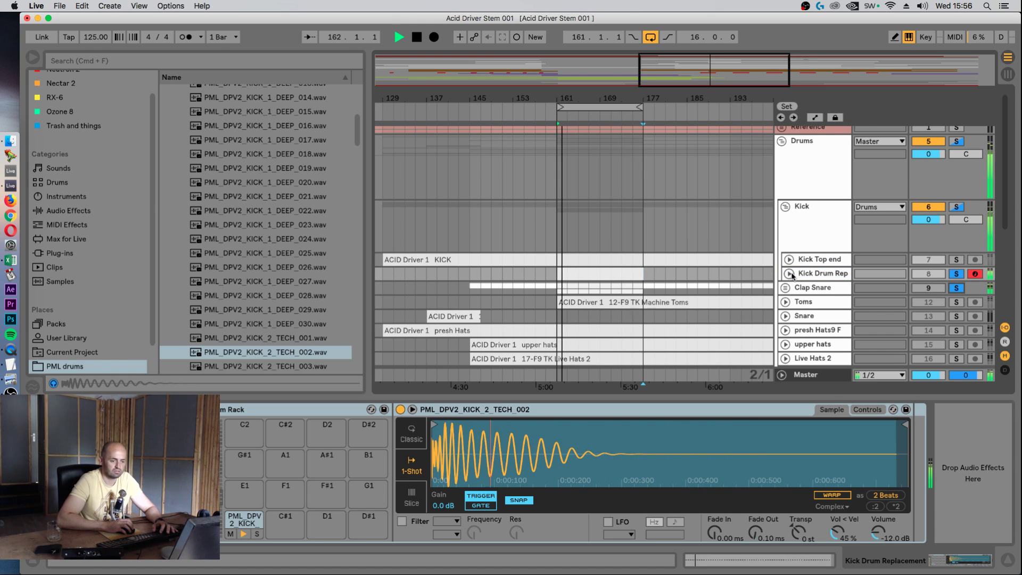
click(789, 274)
scroll(287, 167, up, 5)
key(space)
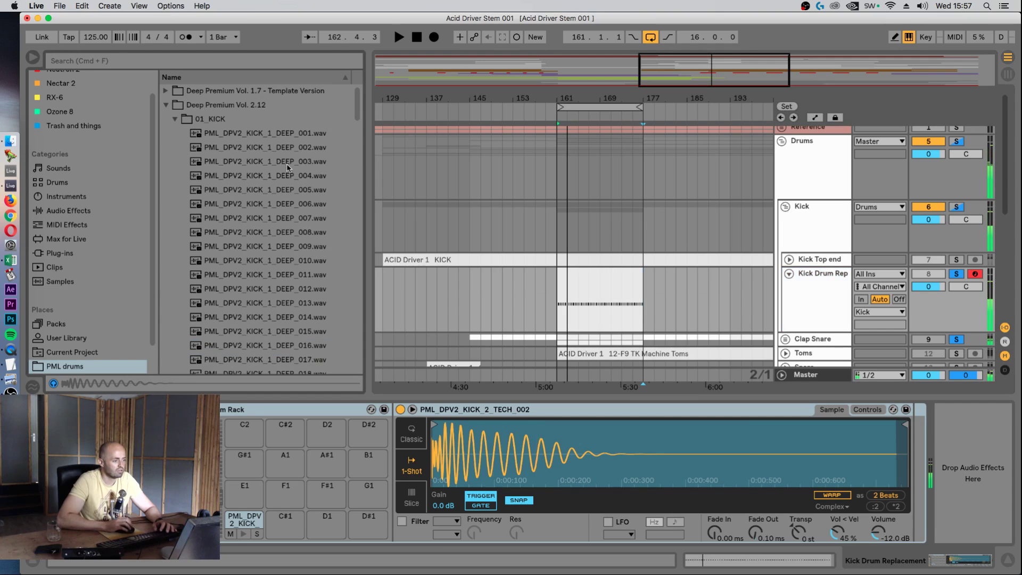
- Add Neutron 2 Equalizer to the Kick Drum Replacement track and audition the loop through it
click(174, 119)
click(165, 105)
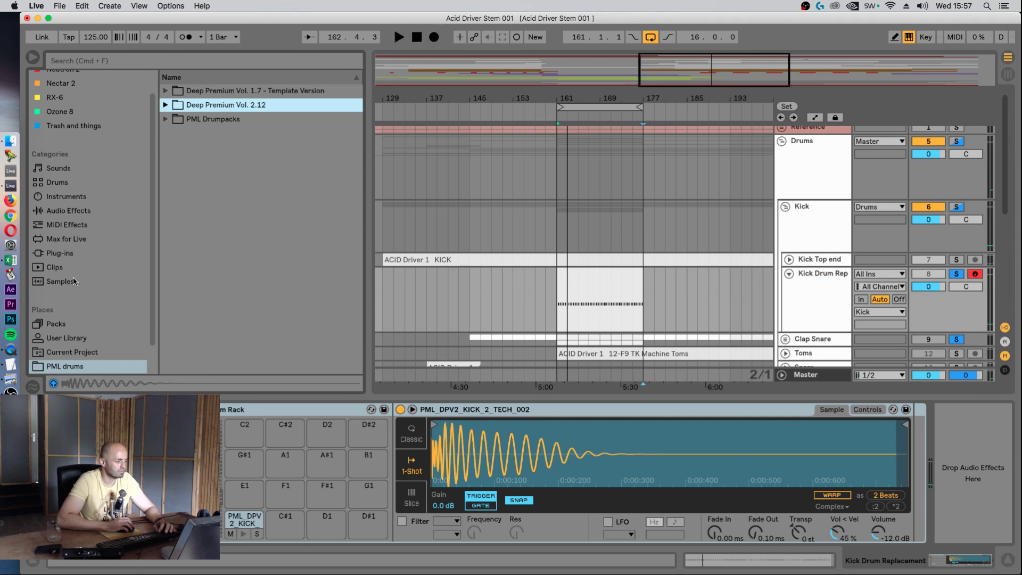
scroll(101, 205, up, 2)
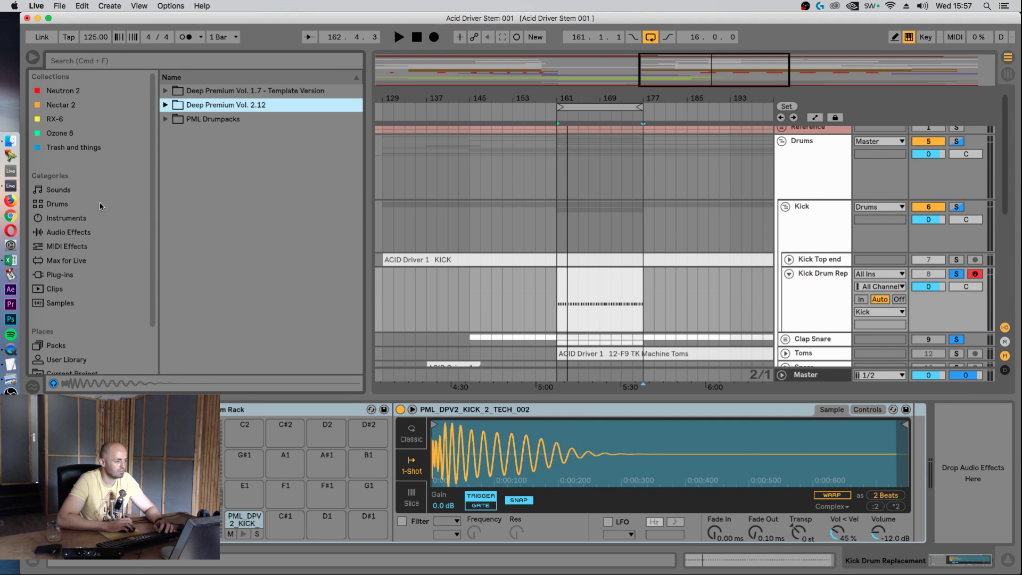
click(51, 92)
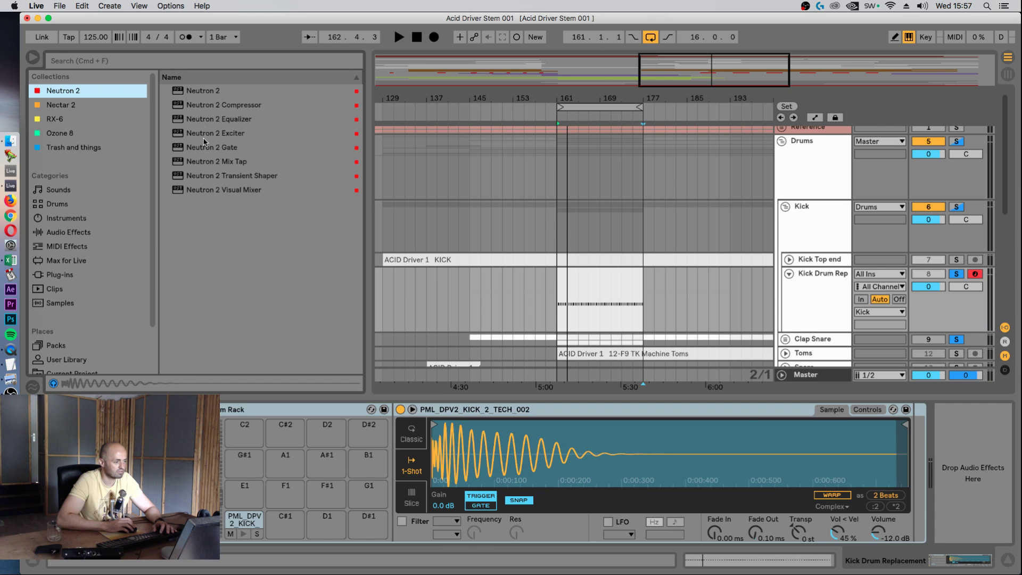
drag(180, 122, 623, 296)
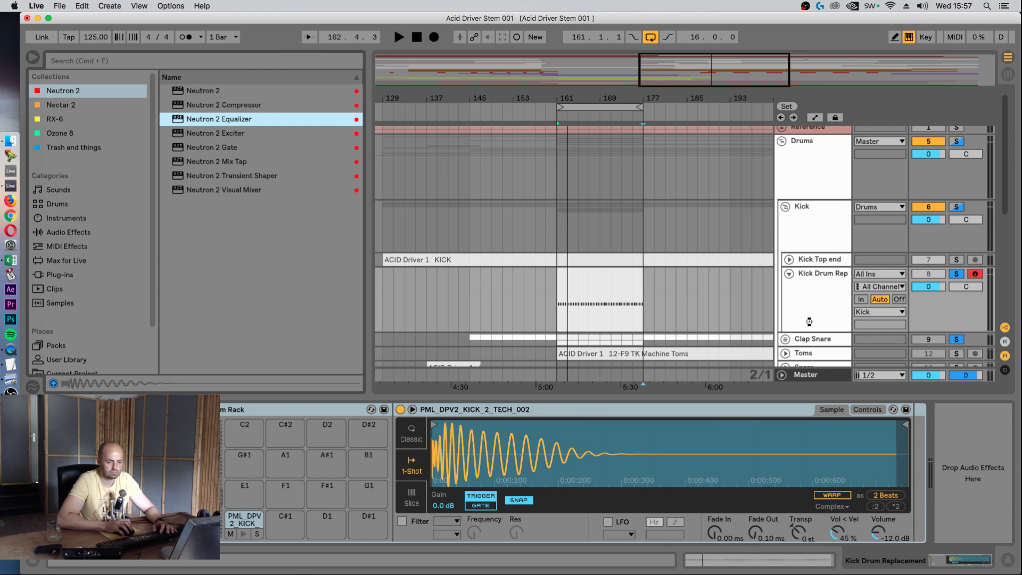
drag(548, 413, 548, 412)
key(space)
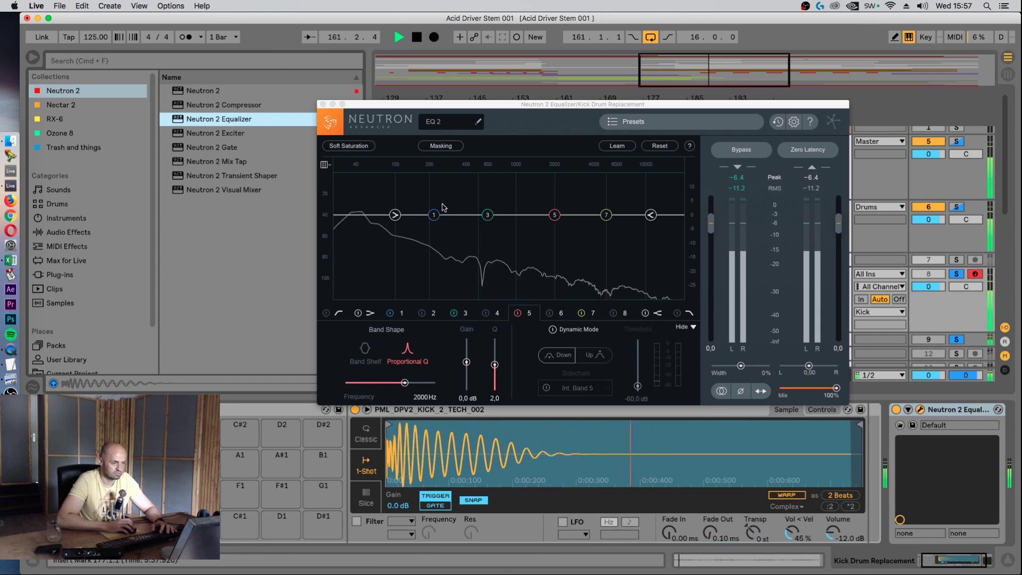
key(space)
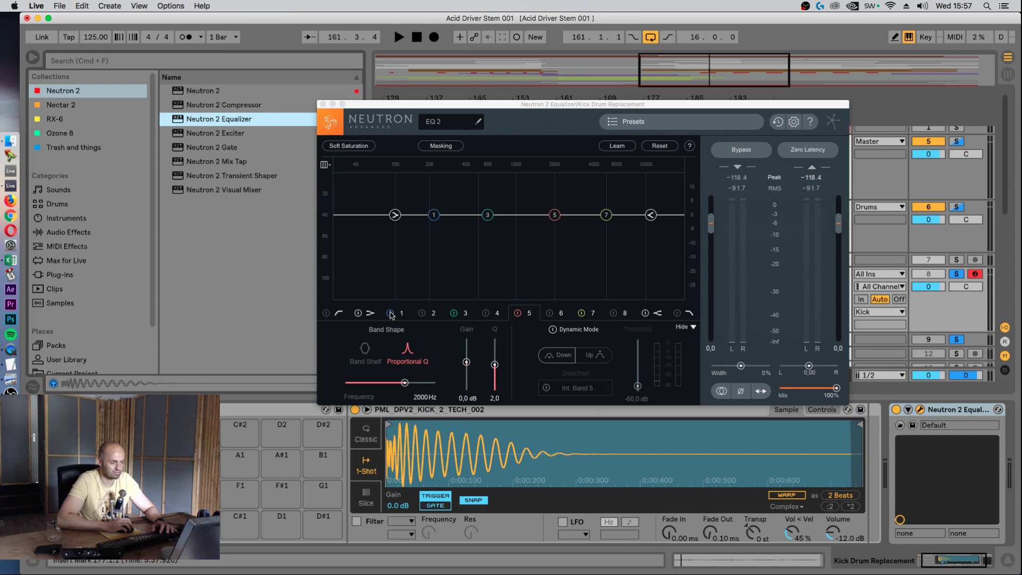
- Switch off all the default active bands in the replacement kick's equalizer
click(390, 313)
click(515, 314)
click(590, 315)
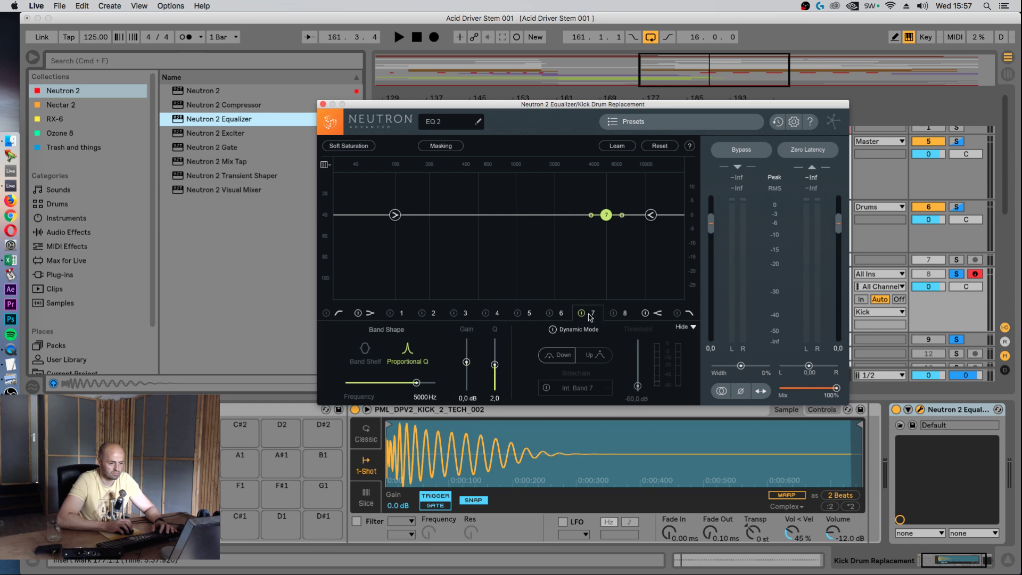
click(583, 314)
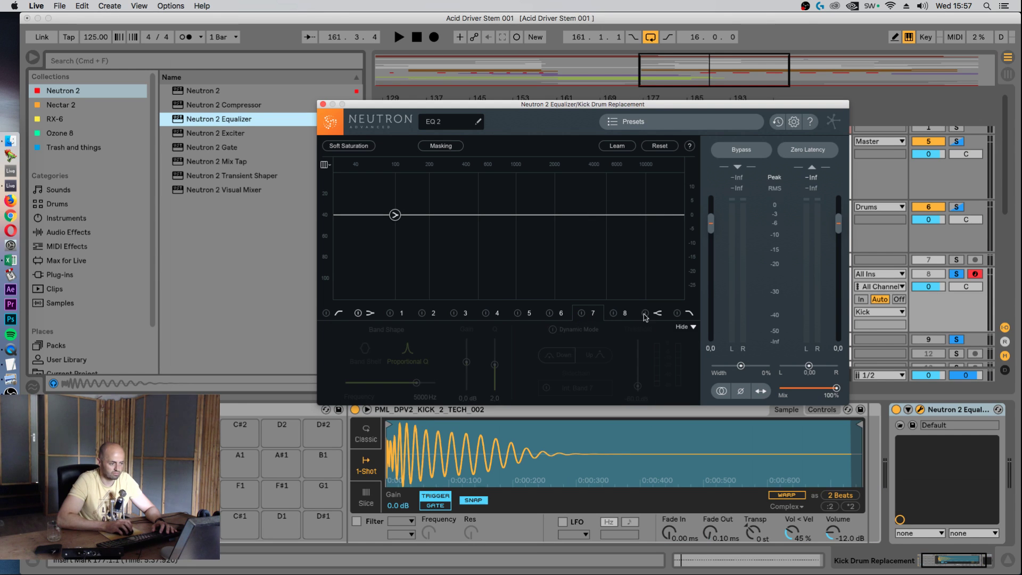
click(358, 313)
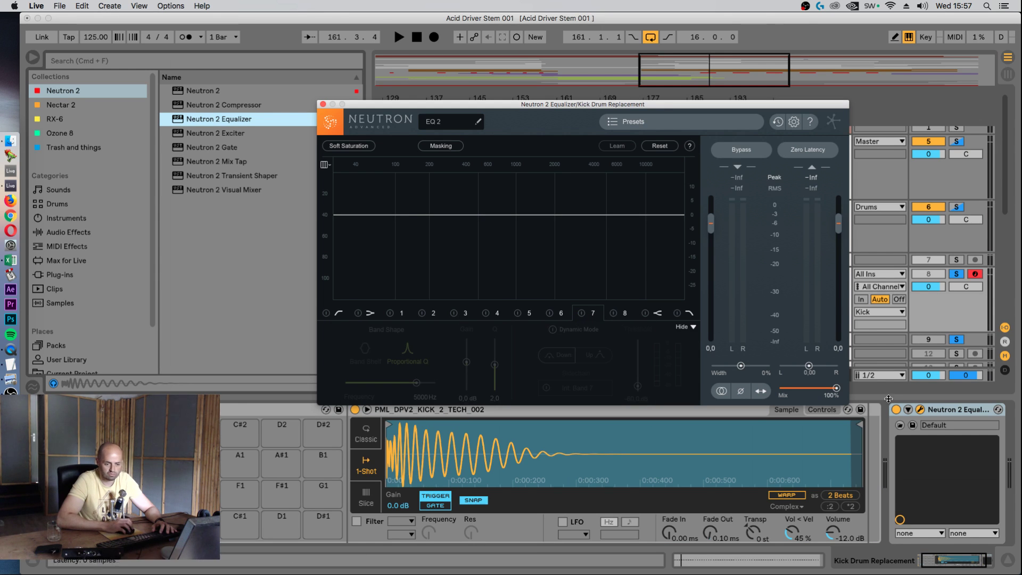
right_click(943, 410)
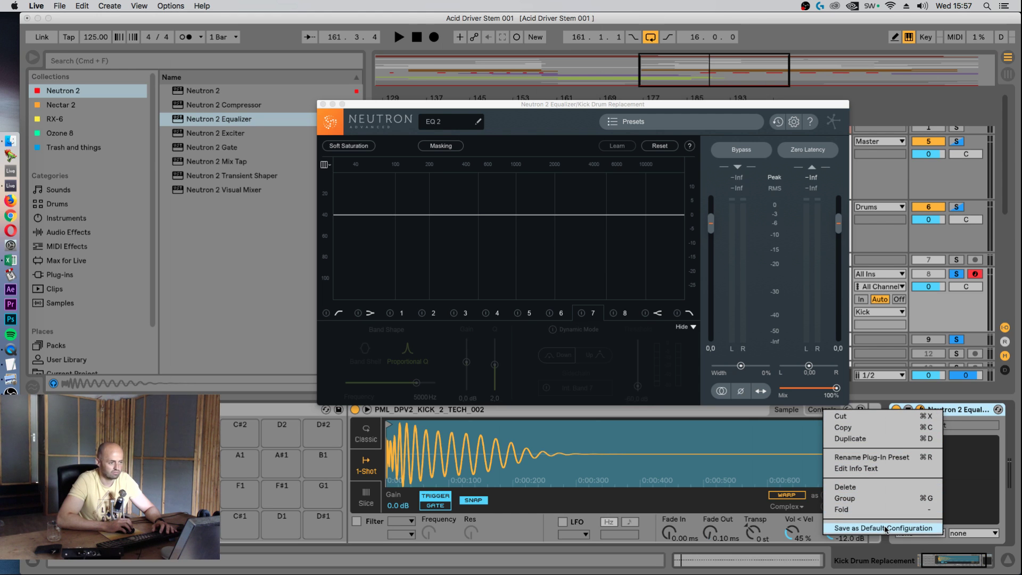
click(885, 528)
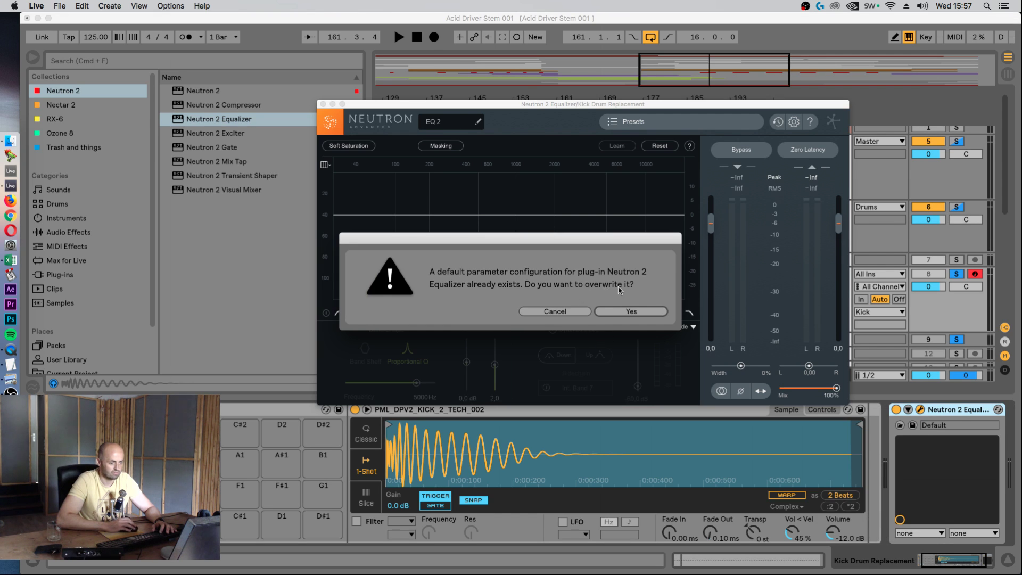
click(555, 311)
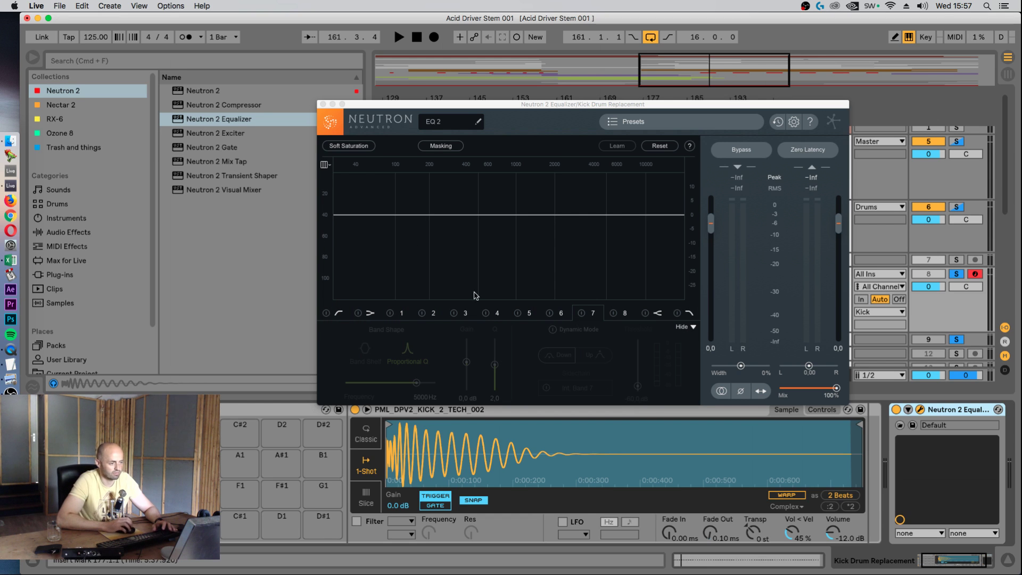
- During playback, enable the high shelf on the replacement kick's equalizer and set it to about 838 Hz and -6.8 dB
key(space)
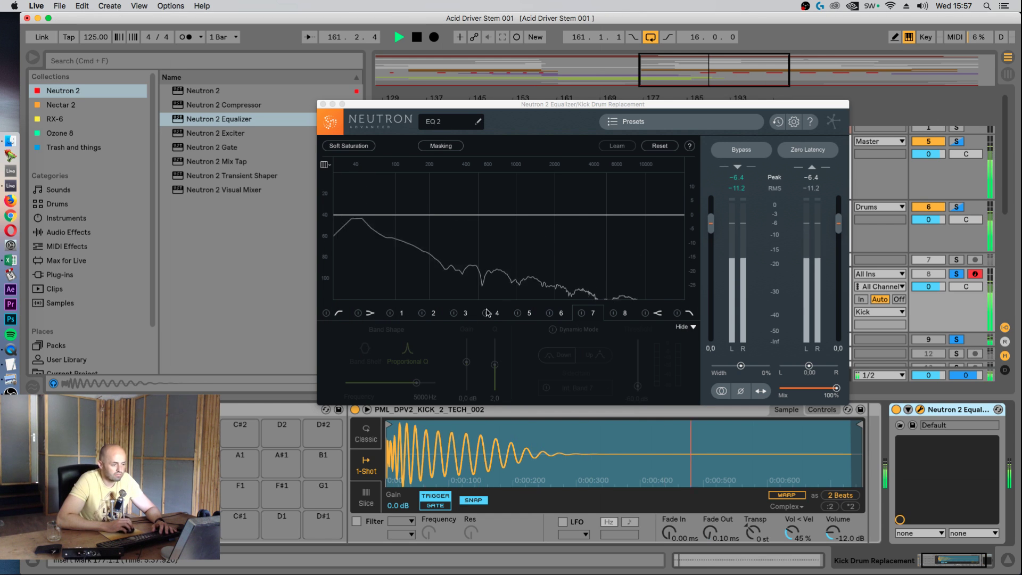
click(655, 314)
drag(648, 215, 504, 234)
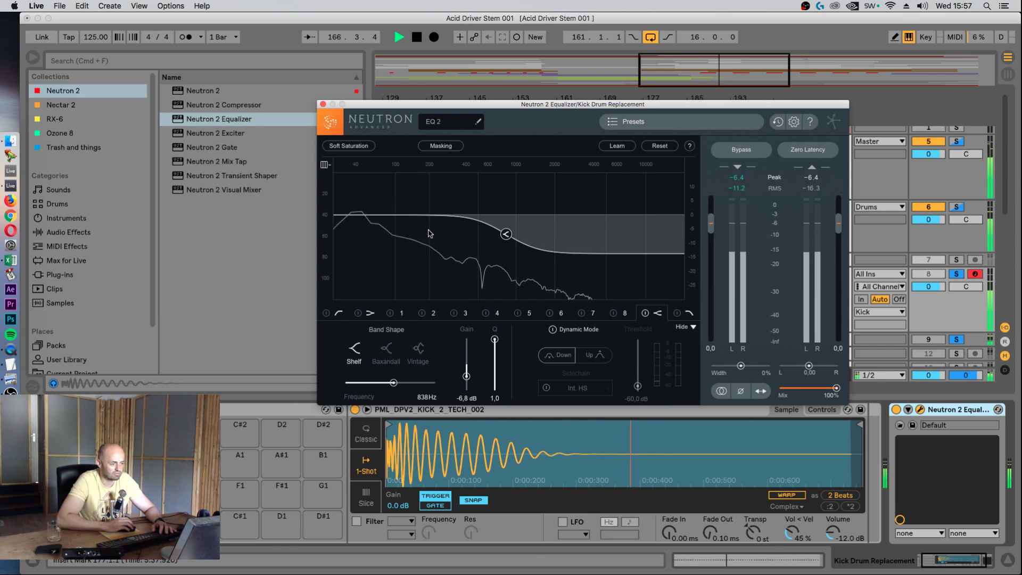
- Add a bell cut of -11.2 dB at 213 Hz to the replacement kick and set the high shelf to -2.7 dB at 854 Hz
click(428, 230)
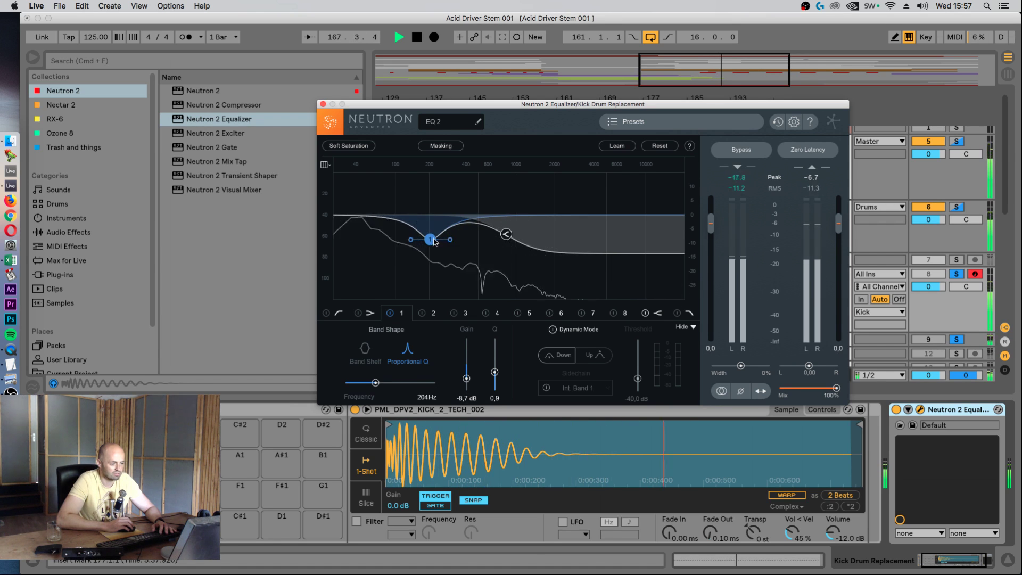
drag(434, 241, 436, 250)
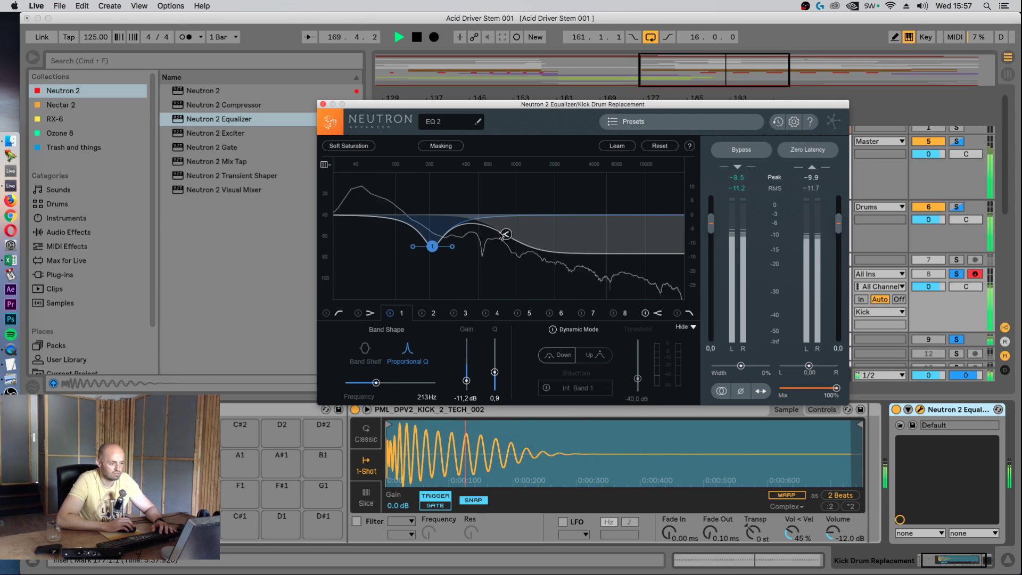
drag(502, 235, 507, 225)
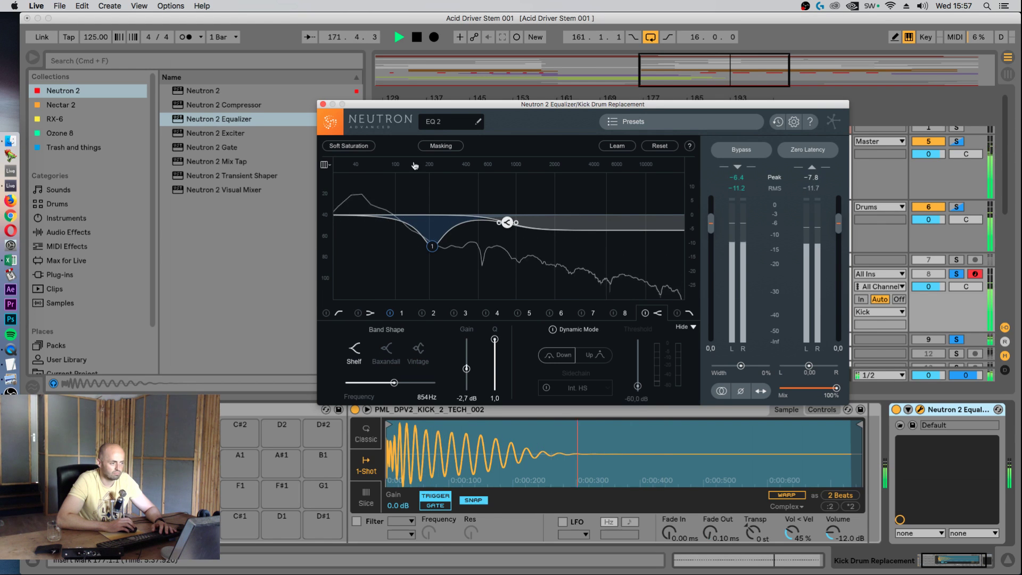
key(space)
click(919, 409)
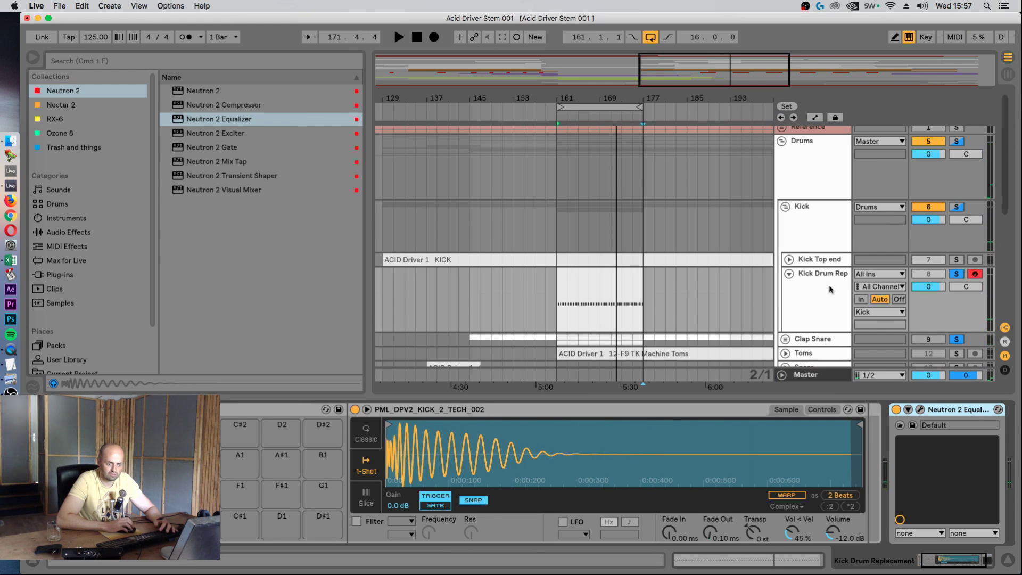
- Enable a 12 dB high-pass filter at about 1314 Hz in the Kick Top end track's equalizer
click(790, 259)
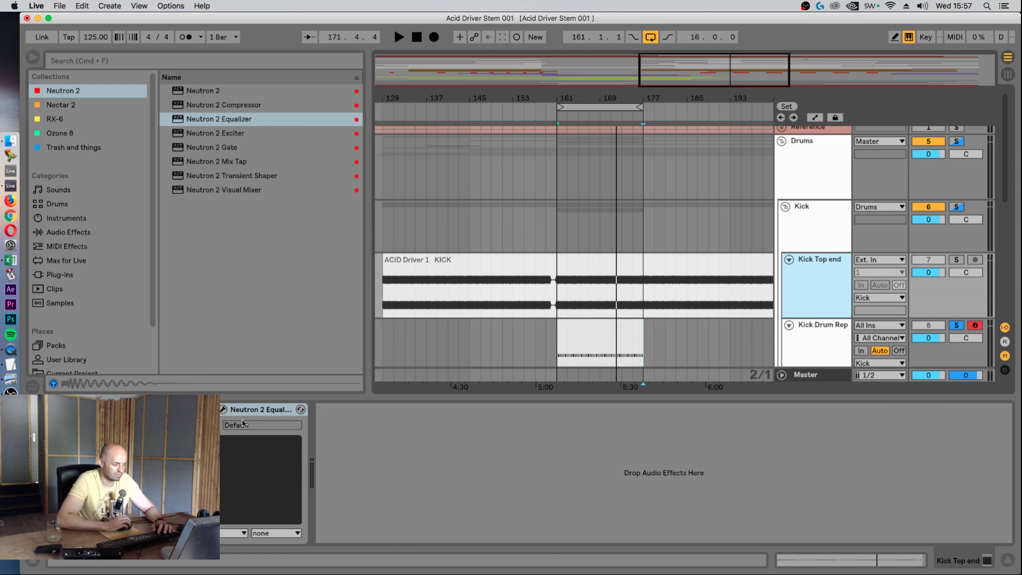
click(222, 410)
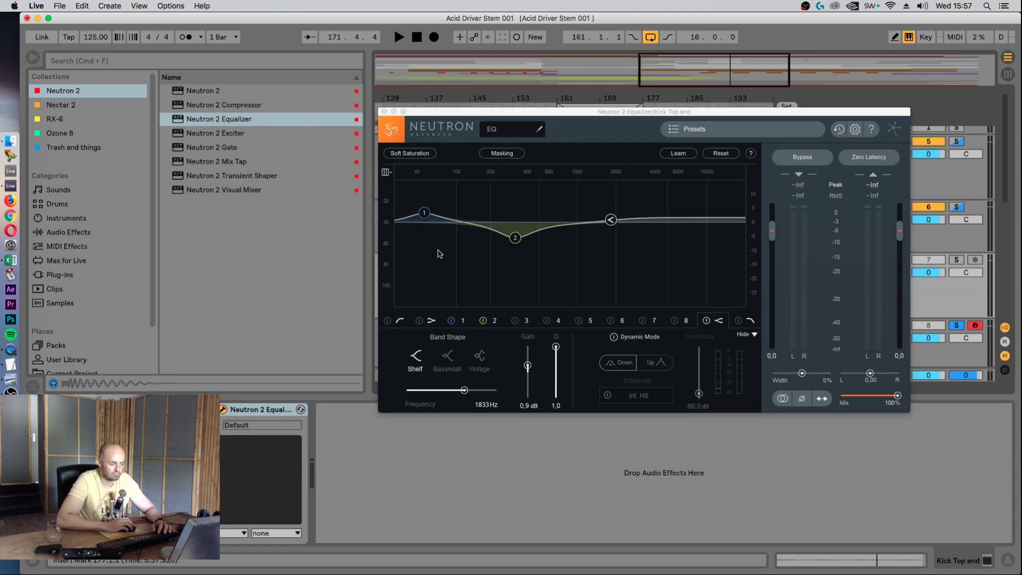
click(399, 319)
drag(417, 223, 592, 222)
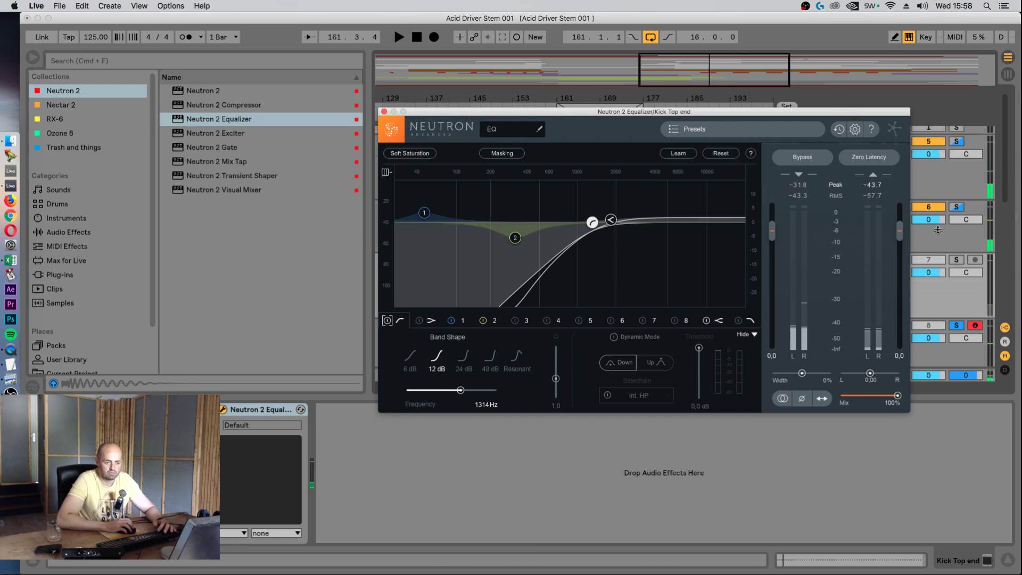
- Solo the Kick Top end track too and lower its volume to -3.4 dB during playback
drag(841, 116, 618, 130)
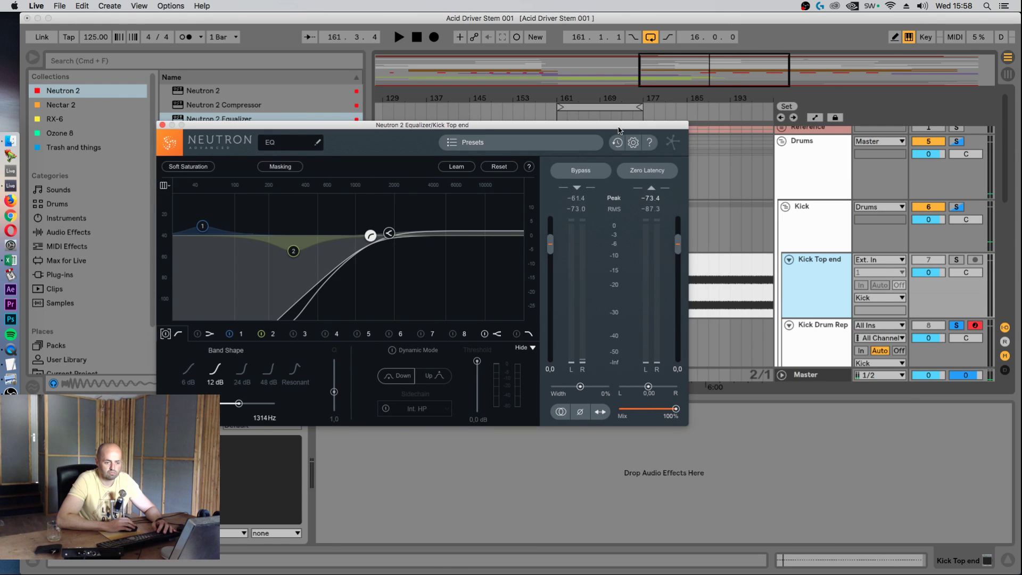
click(956, 261)
key(space)
drag(928, 272, 928, 282)
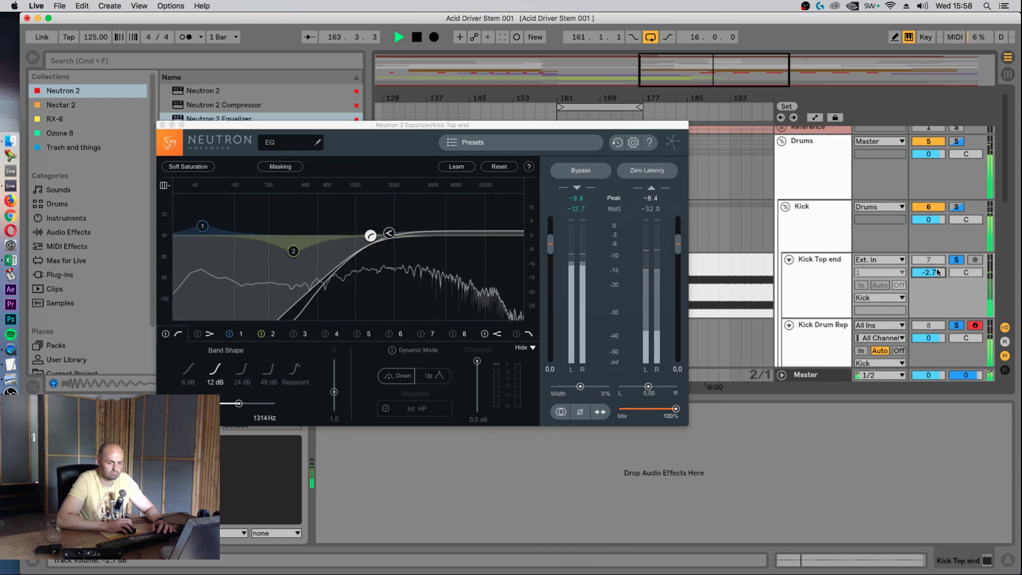
drag(936, 272, 936, 275)
- Unfold the Clap Snare group and the Snare track inside it
scroll(799, 278, down, 3)
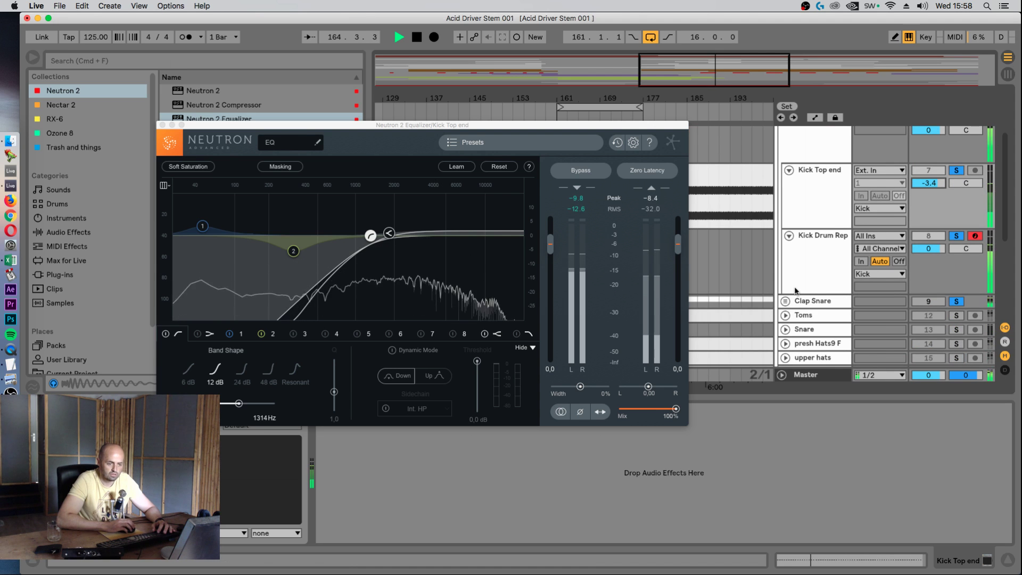
click(785, 301)
scroll(831, 283, down, 3)
click(808, 294)
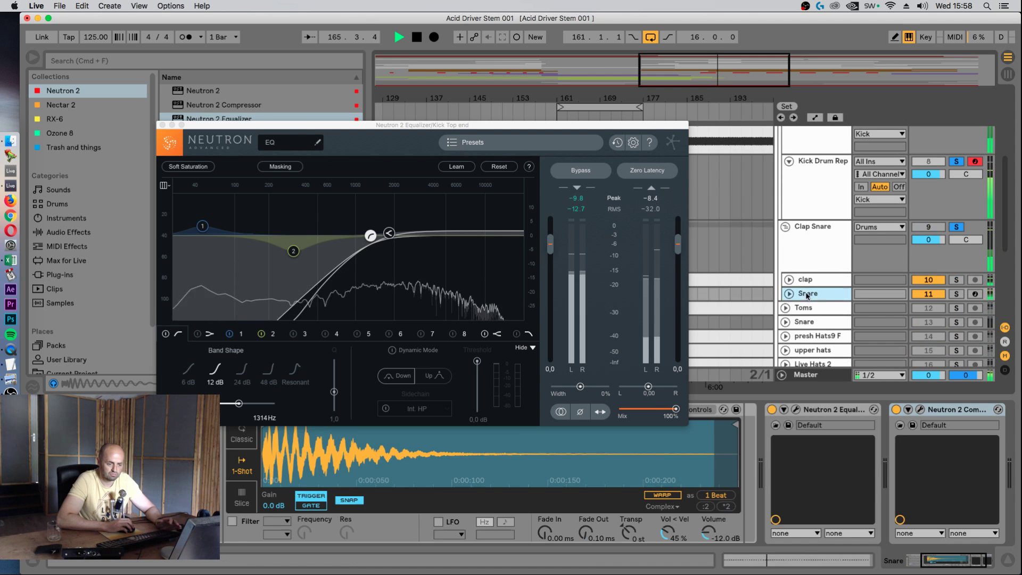
click(788, 294)
scroll(814, 294, down, 2)
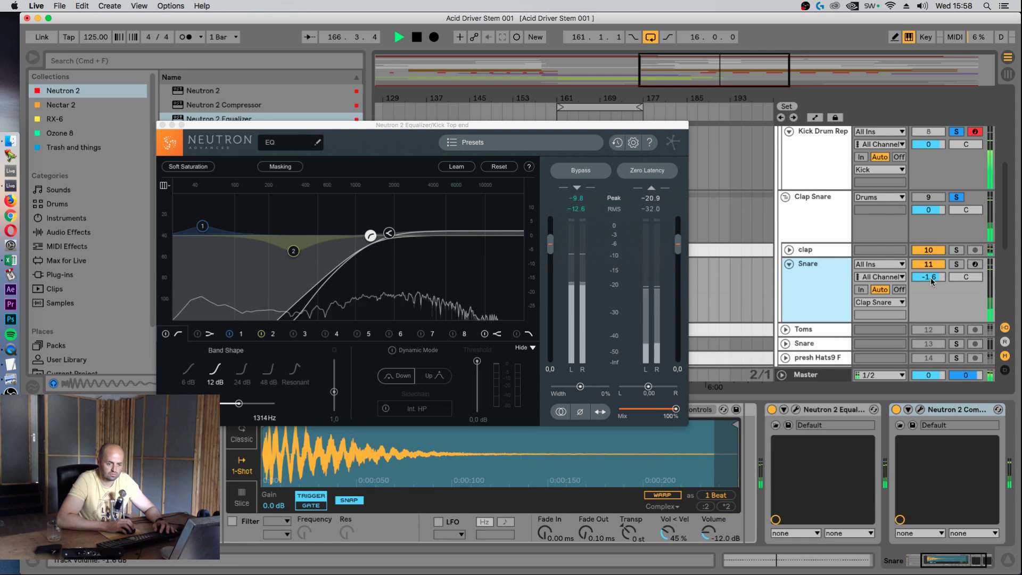
- Clear the track solos, set the volume of the Snare track in the Clap Snare group to -2.9 dB and select that track
click(956, 265)
click(956, 266)
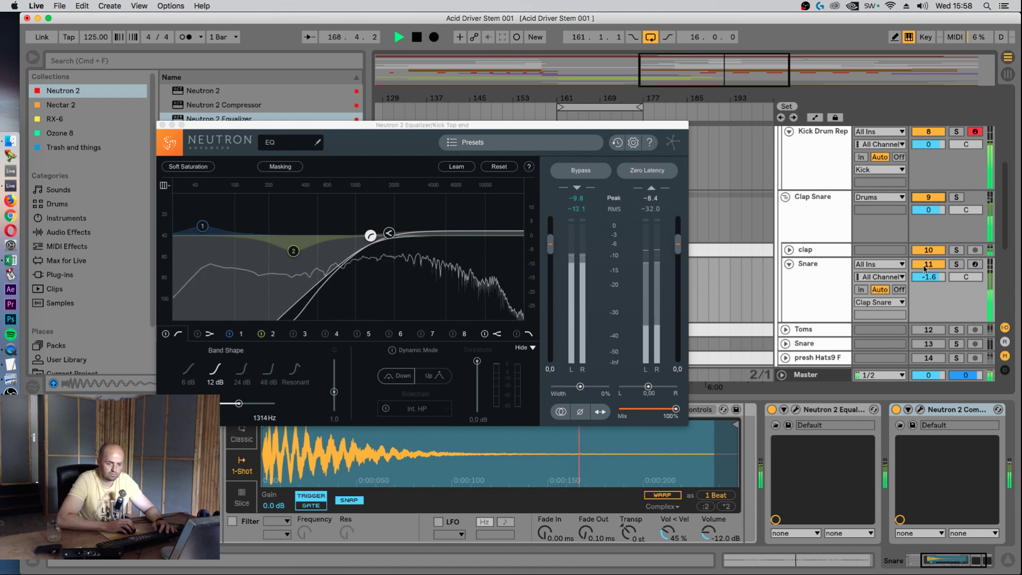
drag(927, 277, 927, 278)
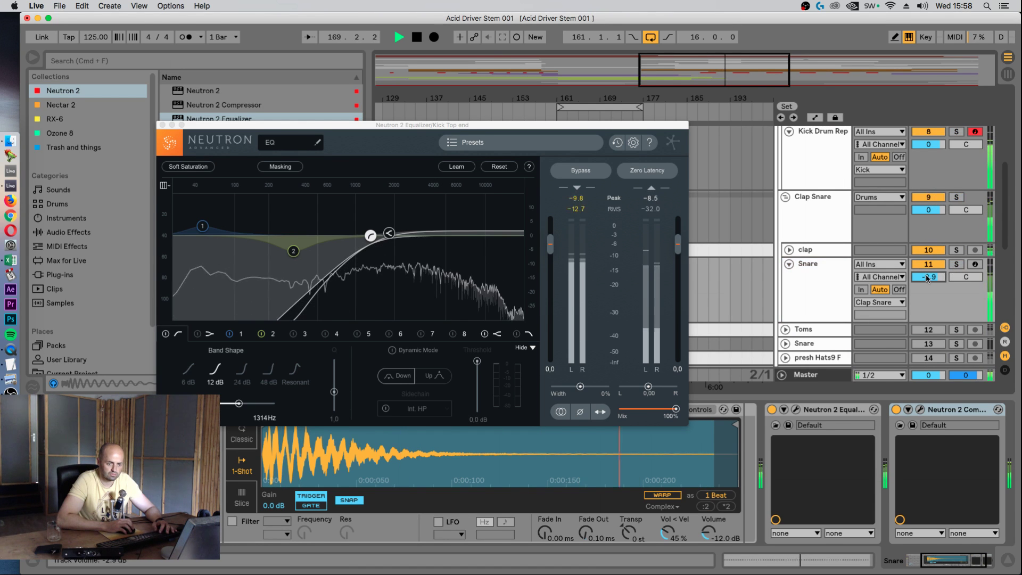
click(820, 282)
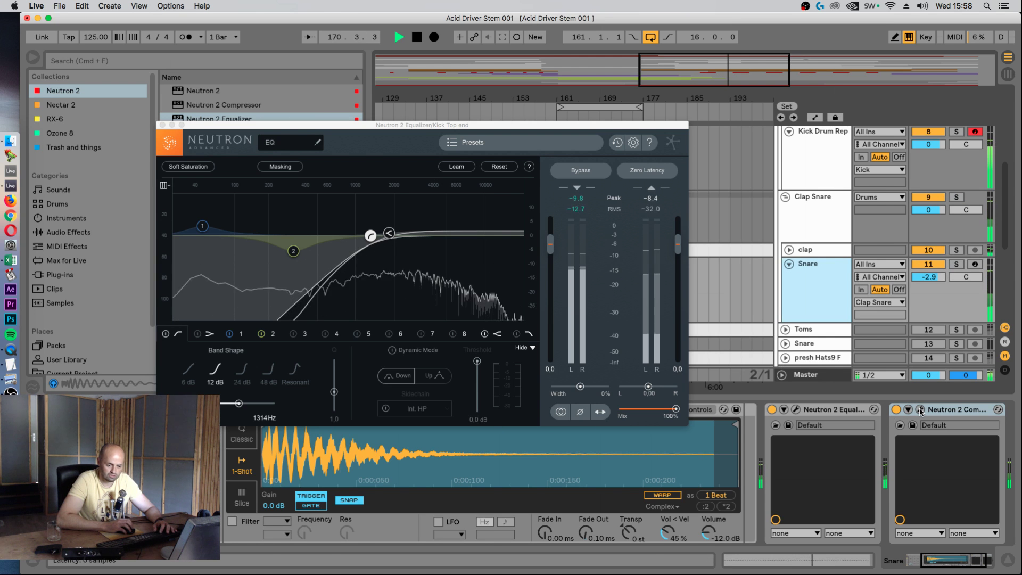
- In the Snare track's equalizer, set the high-pass filter to 24 dB at about 228 Hz and the low-pass to 20000 Hz
click(796, 409)
drag(410, 79, 427, 135)
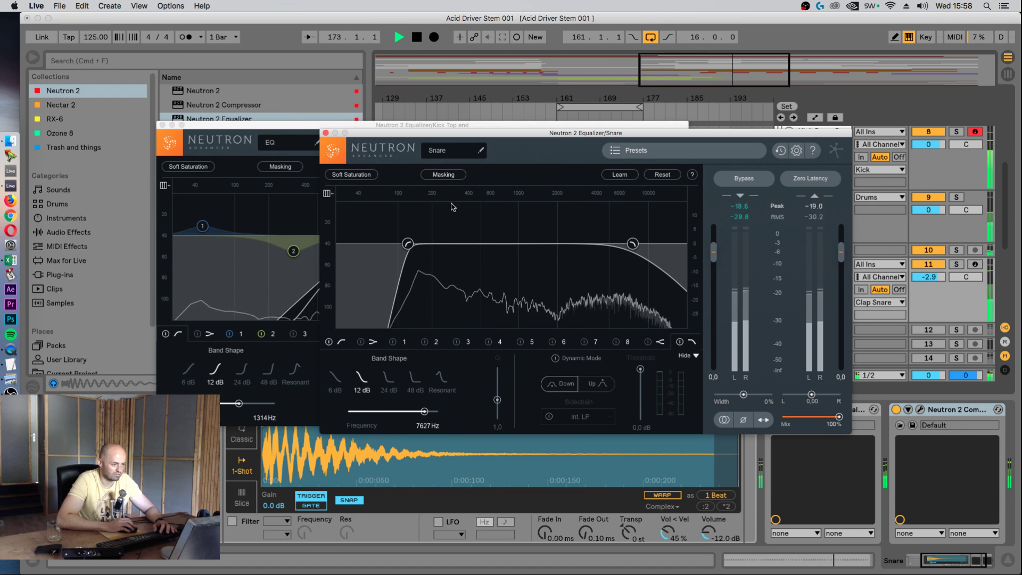
drag(392, 132, 430, 123)
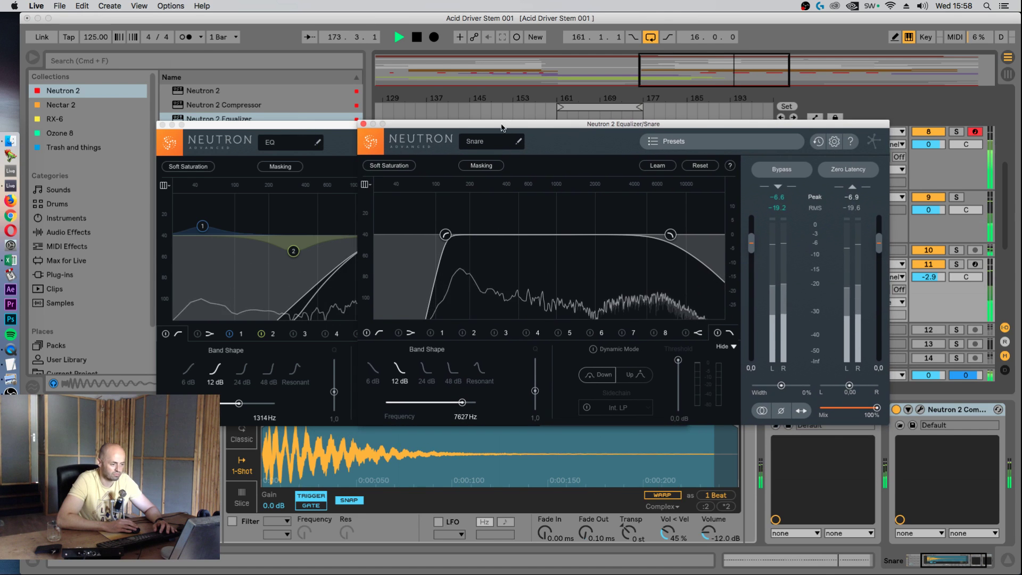
click(379, 333)
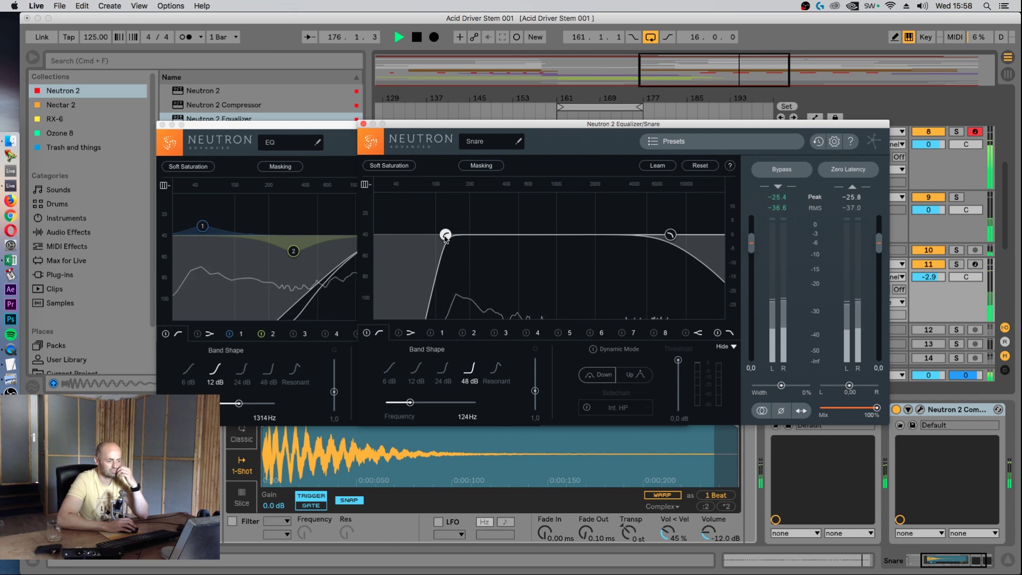
click(440, 377)
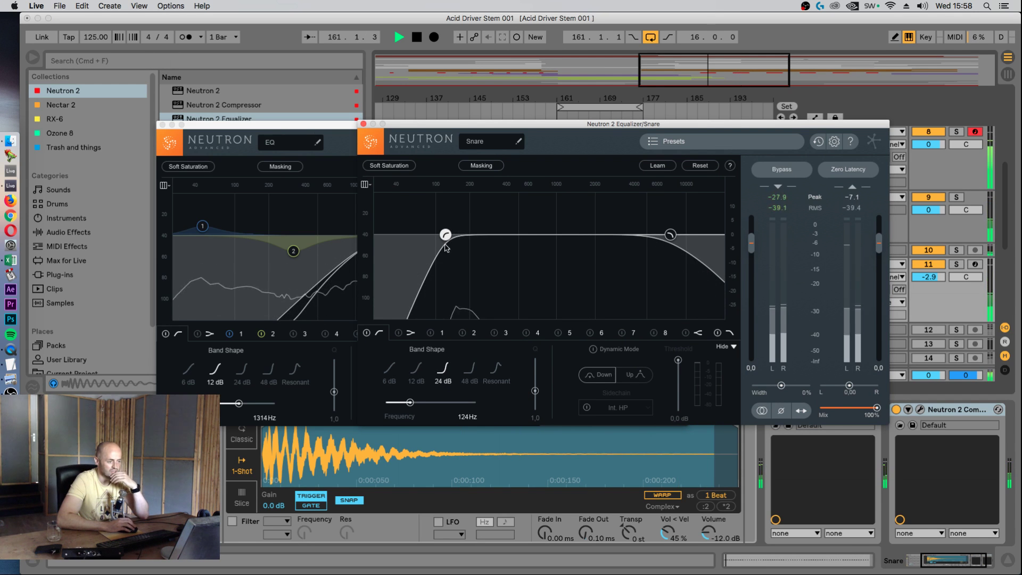
drag(446, 248, 451, 234)
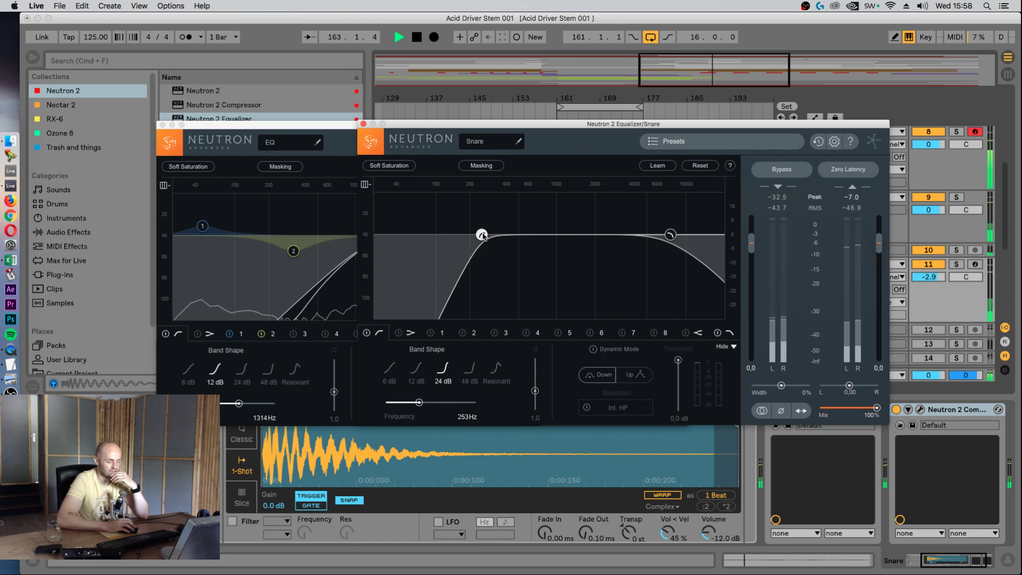
mouse_move(483, 237)
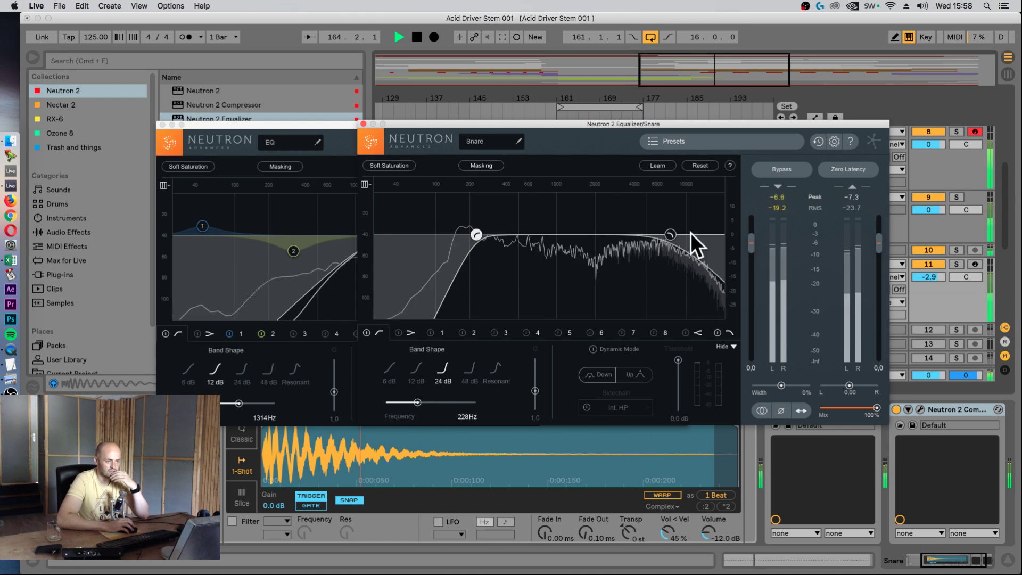
click(672, 234)
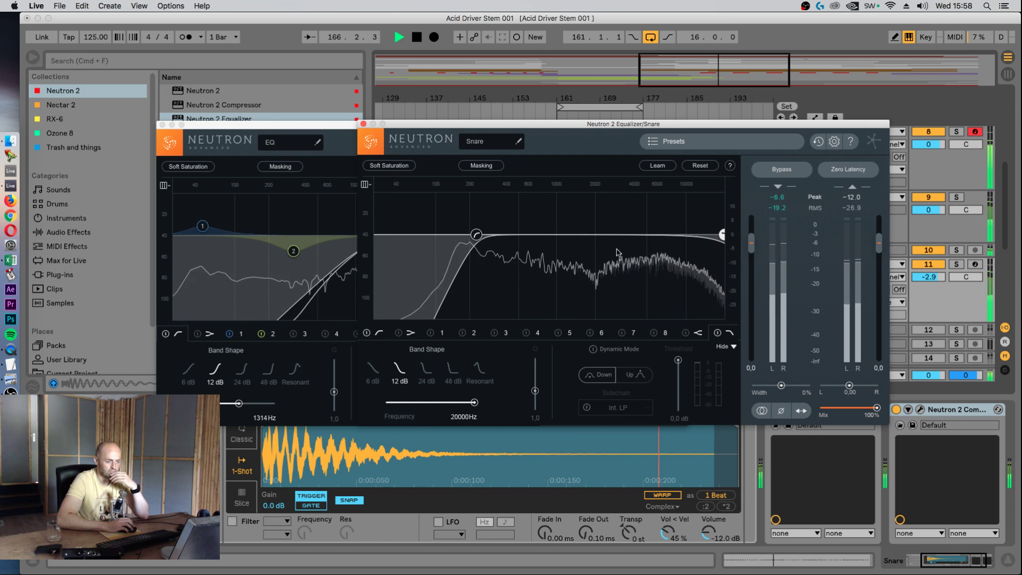
- Add a Proportional Q cut of -2.1 dB at about 7208 Hz with a Q of 2.1 to the Snare's equalizer
double_click(588, 257)
drag(588, 257, 643, 251)
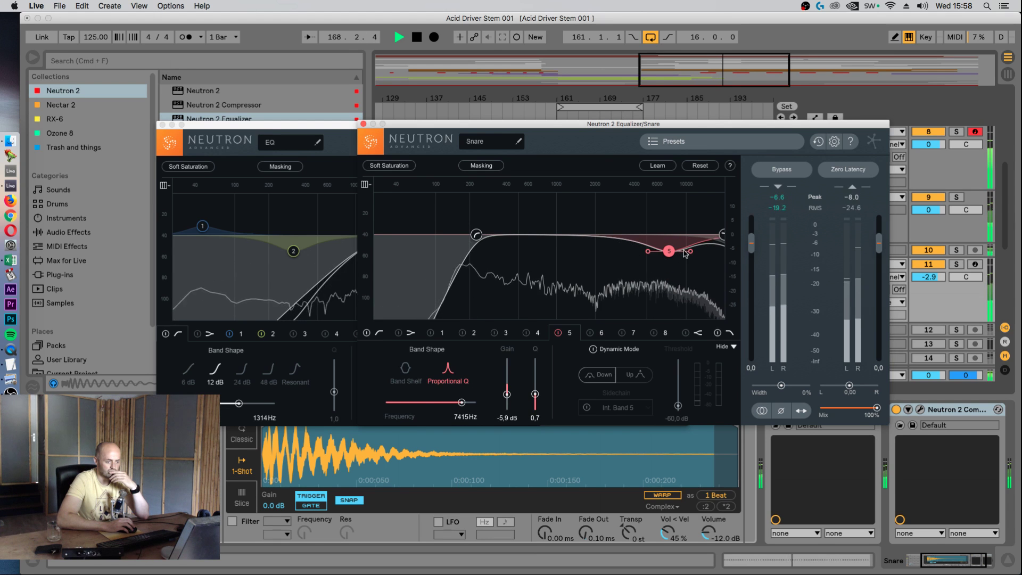
drag(671, 256, 671, 244)
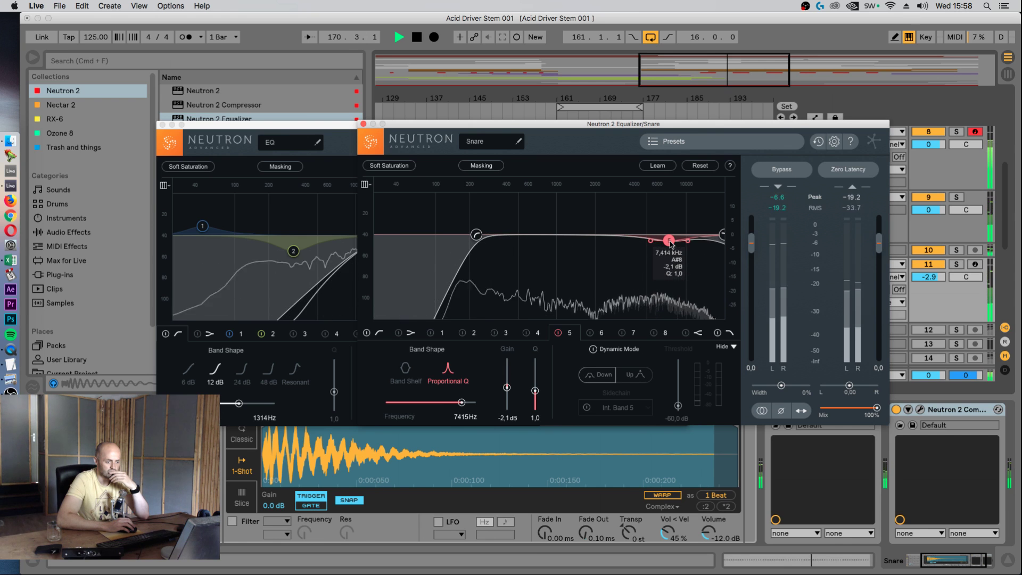
drag(722, 234, 682, 241)
click(667, 240)
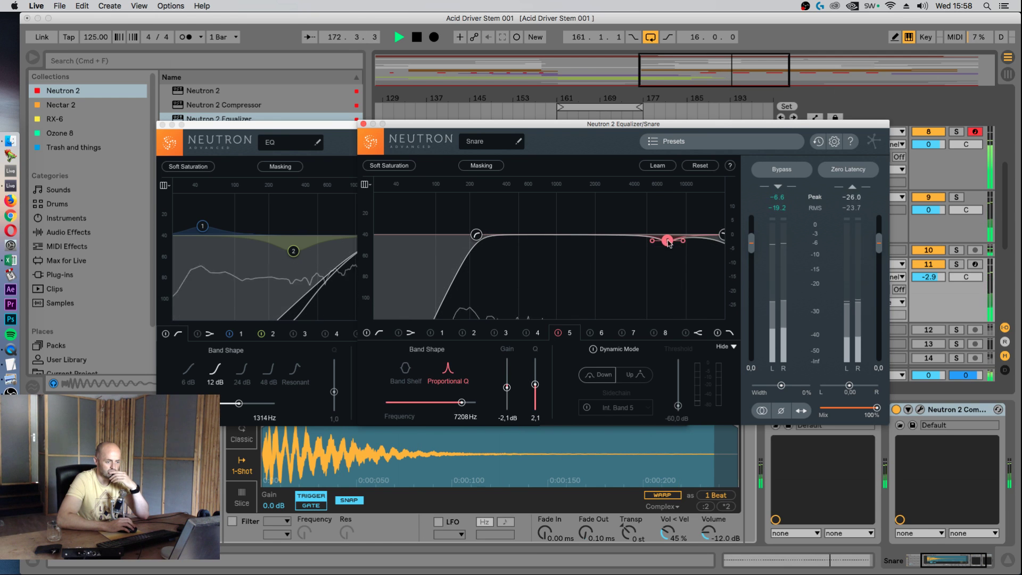
- Close the Snare and Kick Top end equalizer windows, stop playback and fold the Snare track
click(362, 123)
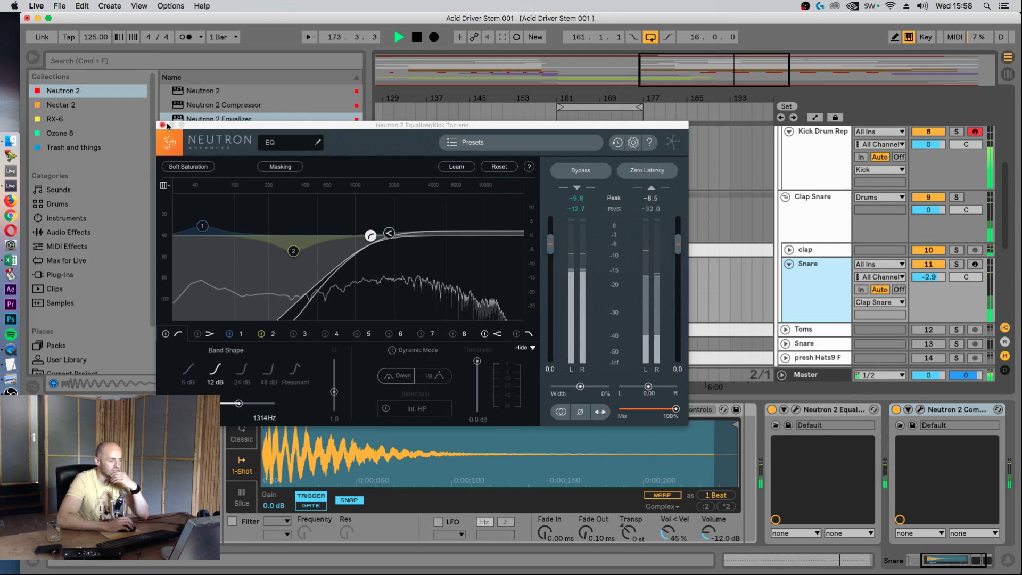
click(162, 124)
key(space)
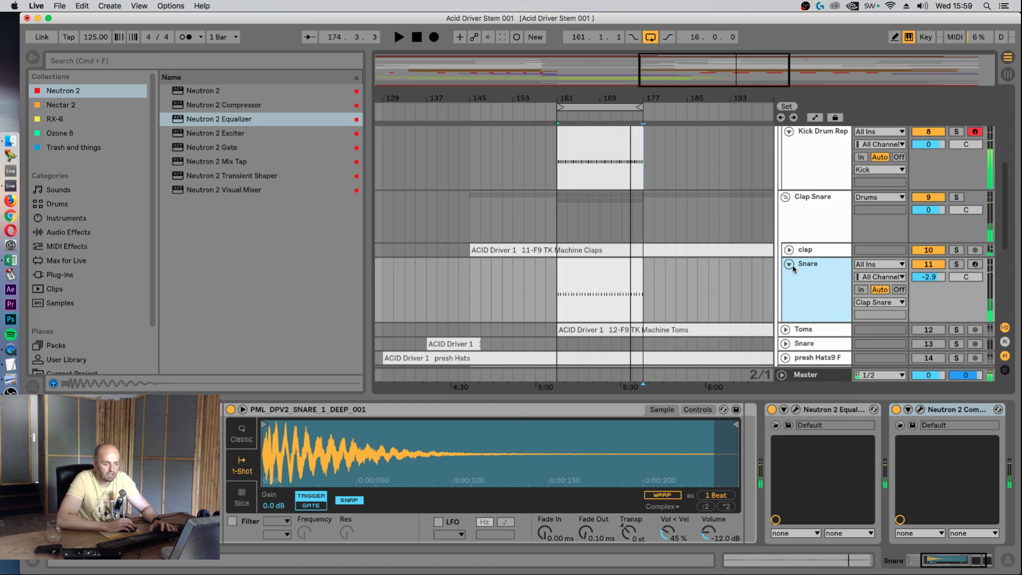
click(789, 264)
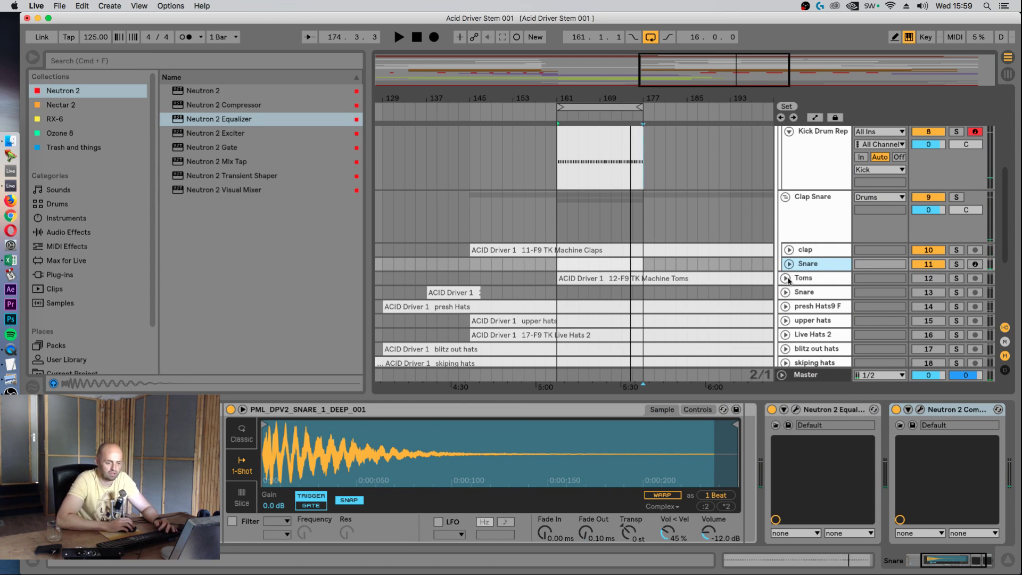
- Audition the Toms track with the kick, clap and snare, leaving it deactivated and folded
click(786, 278)
scroll(858, 278, down, 2)
click(813, 265)
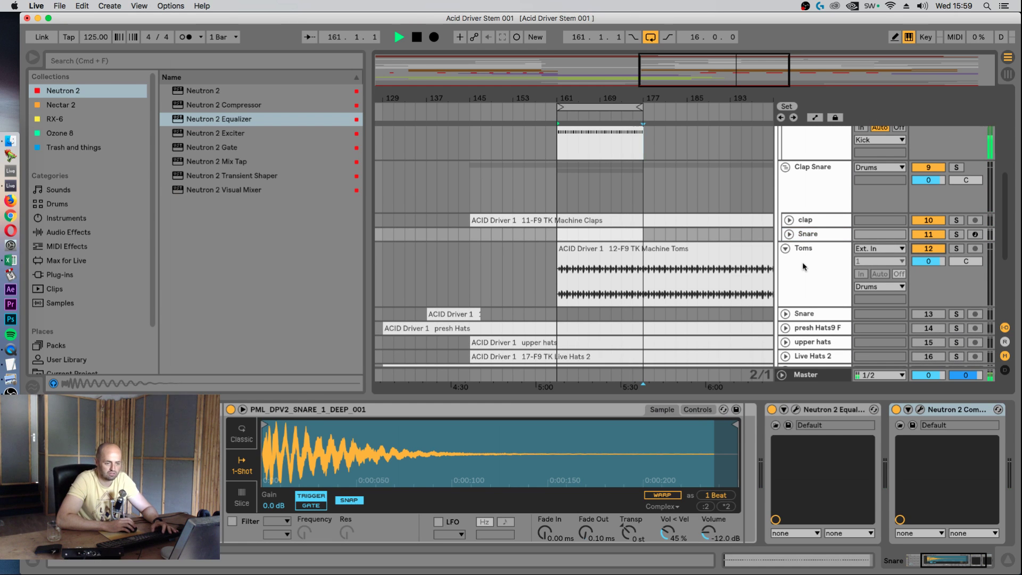
key(space)
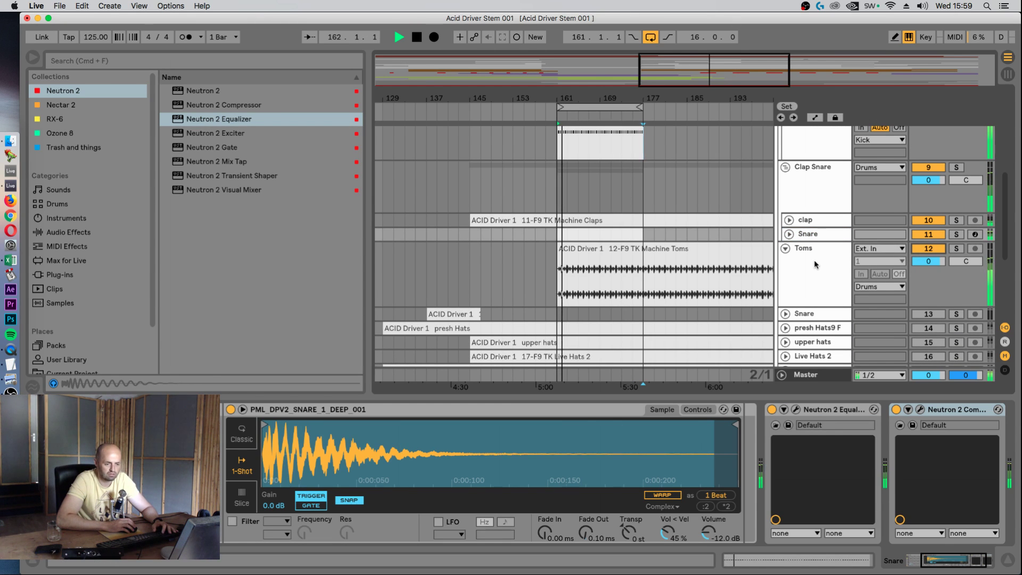
click(810, 258)
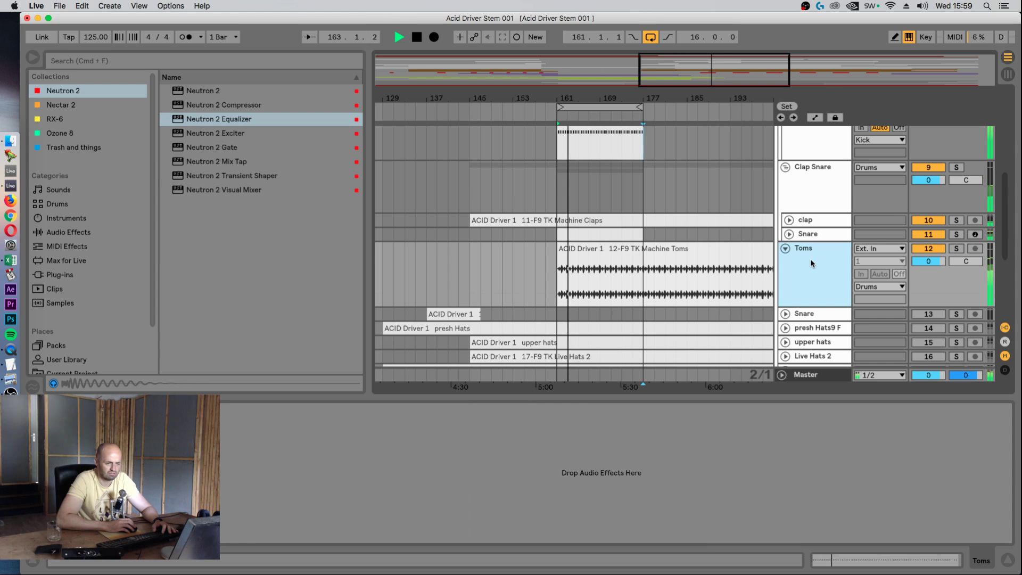
key(space)
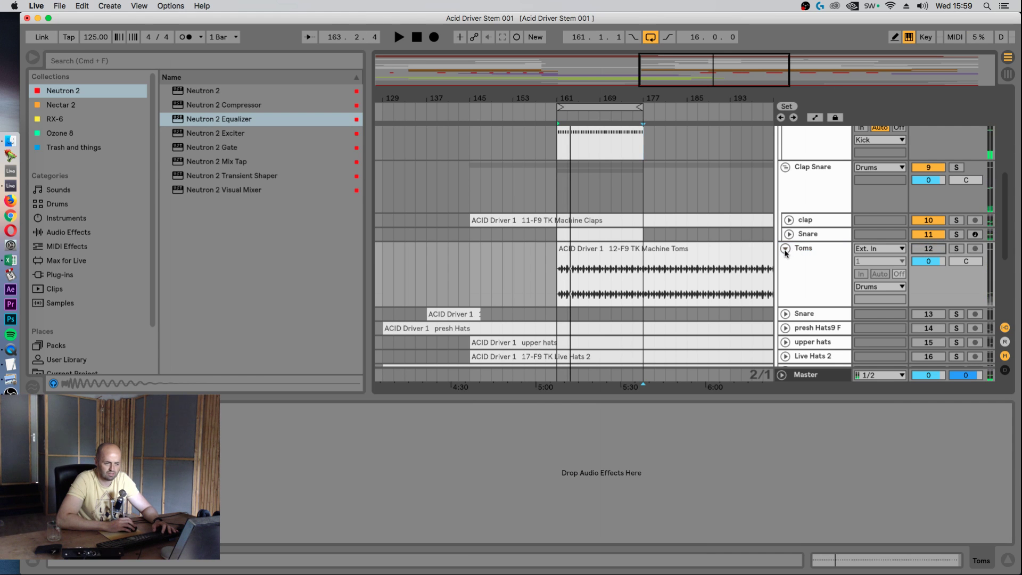
click(785, 249)
- Fold the Clap Snare group and activate the presh Hats9 F track to hear it during playback
click(784, 166)
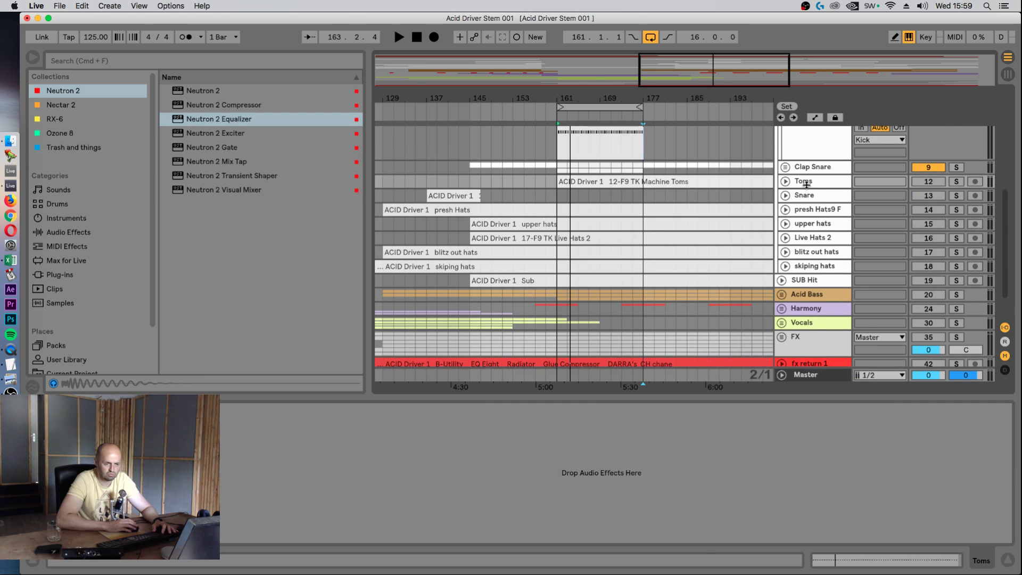
scroll(808, 197, up, 1)
click(813, 213)
click(816, 224)
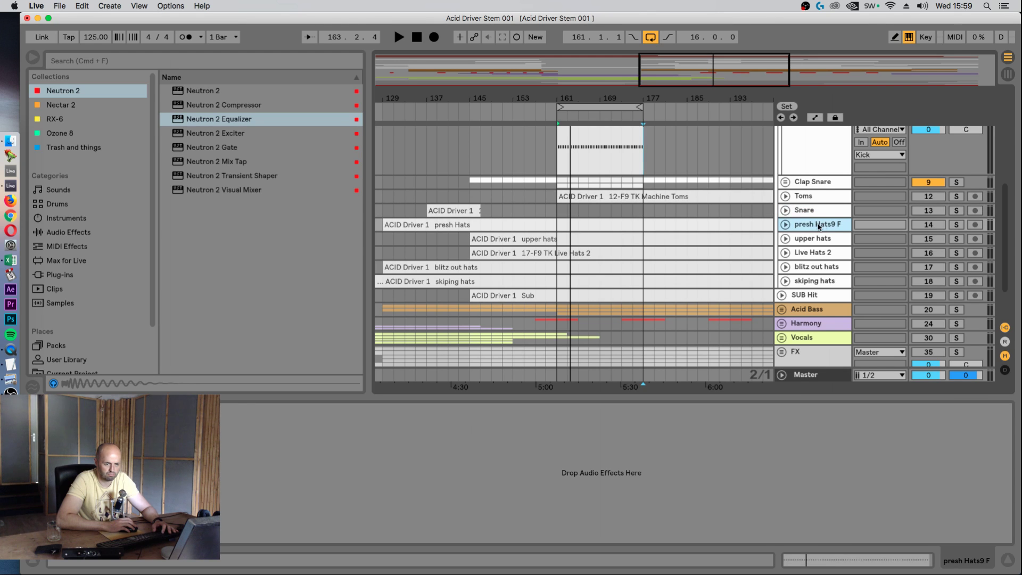
click(928, 225)
key(space)
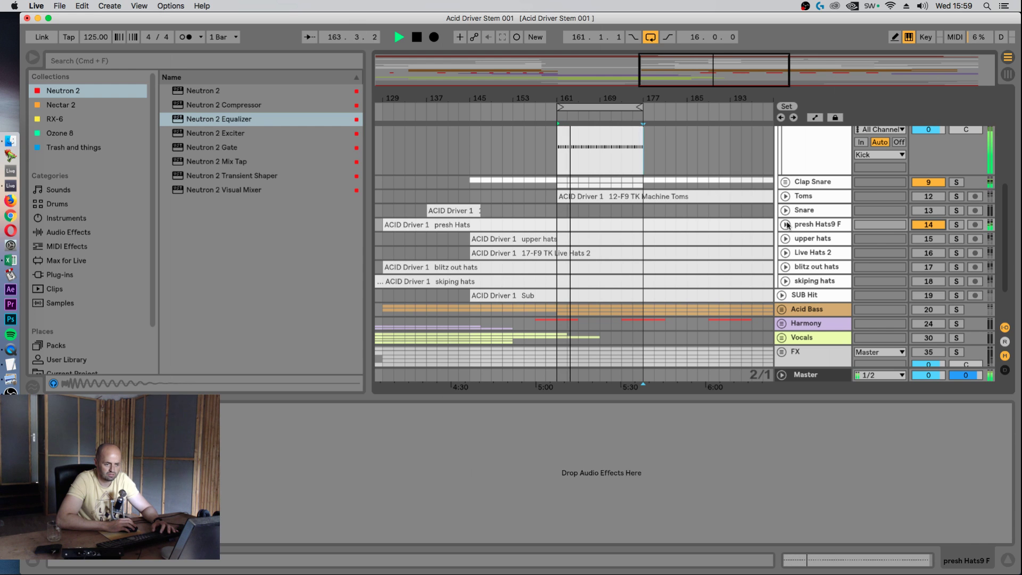
- Deactivate presh Hats9 F and activate the upper hats, Live Hats 2, blitz out hats and skiping hats tracks
click(913, 240)
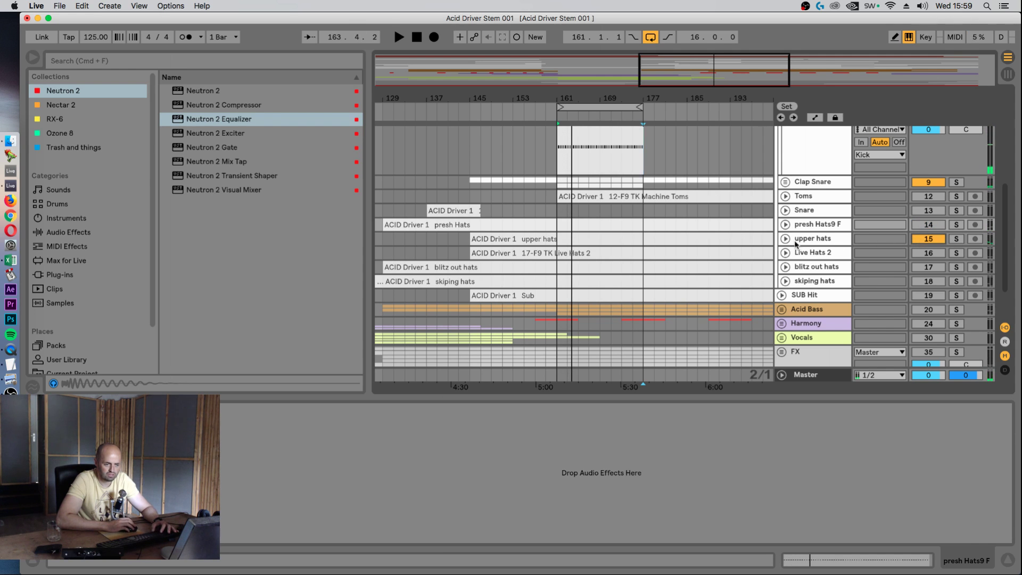
key(space)
click(931, 253)
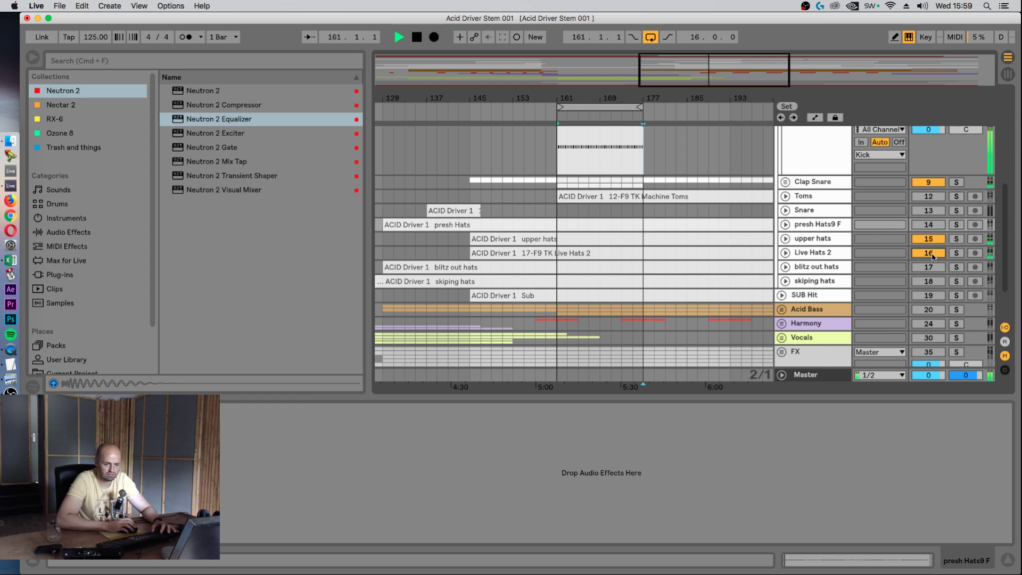
click(929, 267)
click(927, 280)
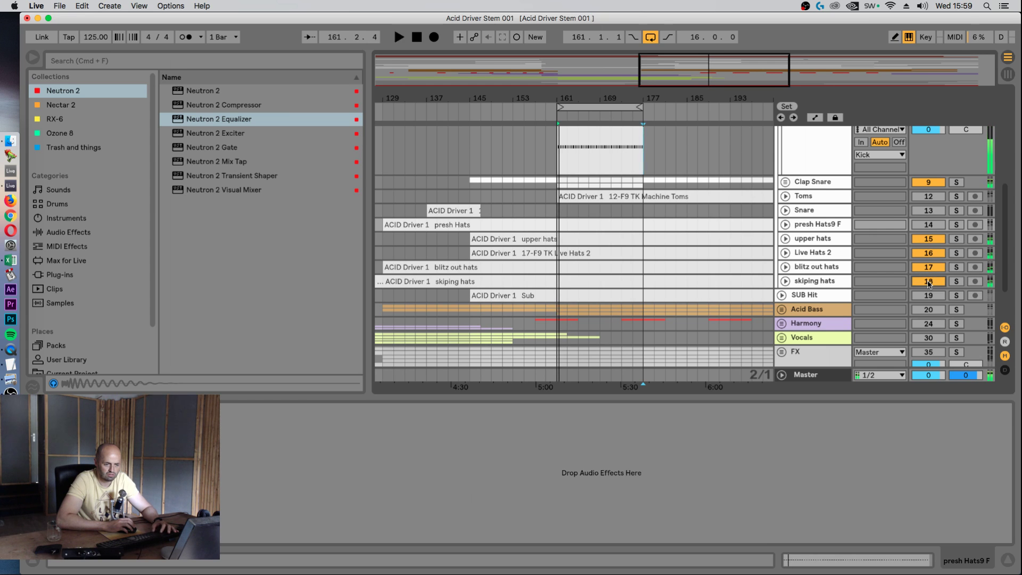
- Listen to the presh Hats9 F track soloed and review its clip and the other hat tracks, clearing the solo when finished
click(955, 224)
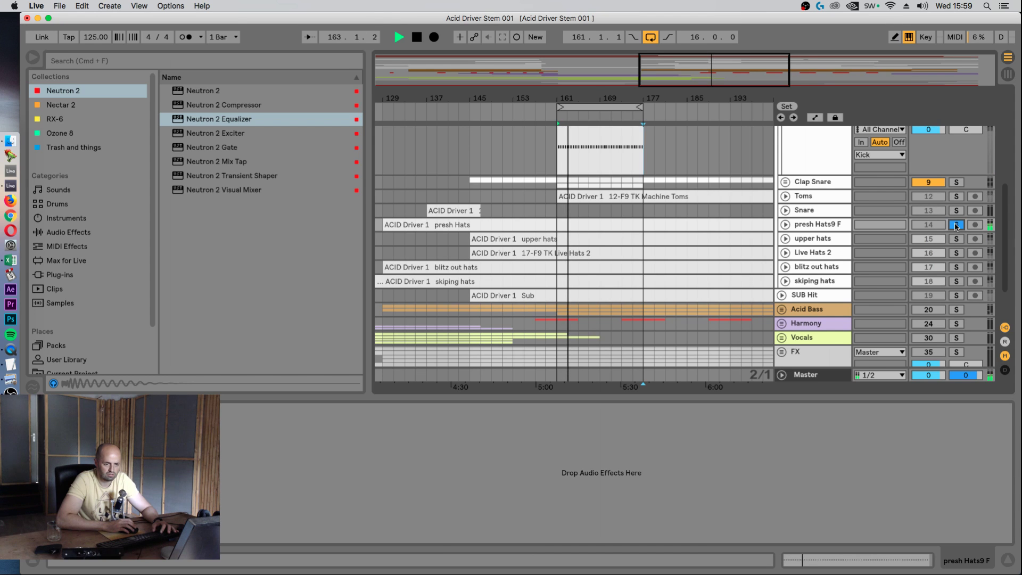
click(831, 229)
click(783, 226)
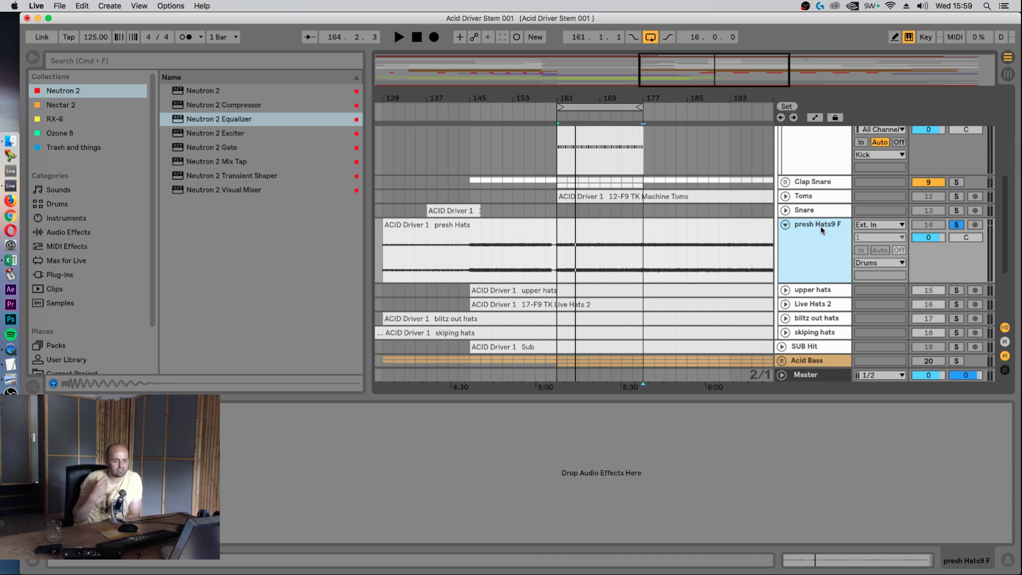
click(842, 304)
click(830, 320)
click(829, 334)
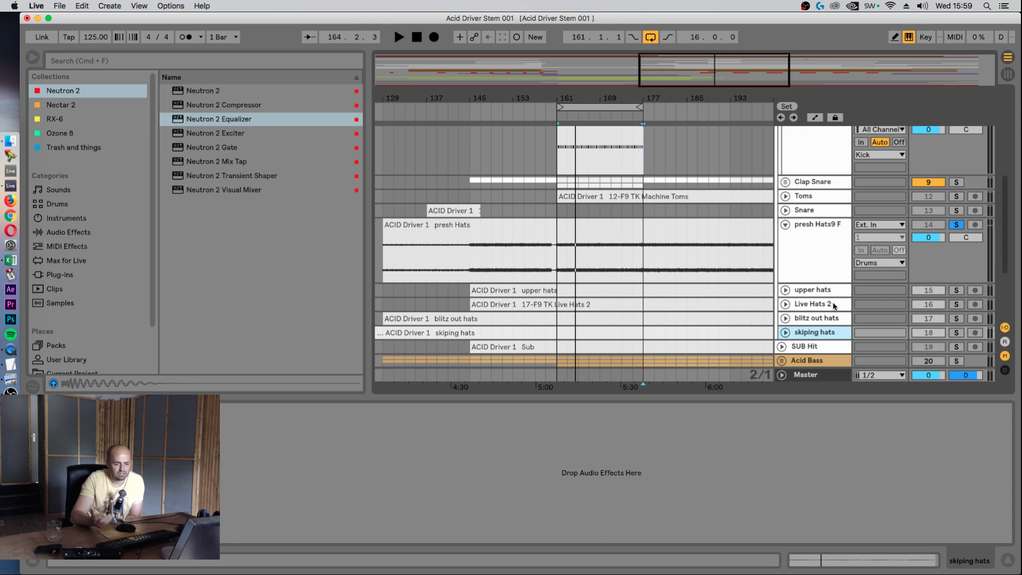
click(786, 225)
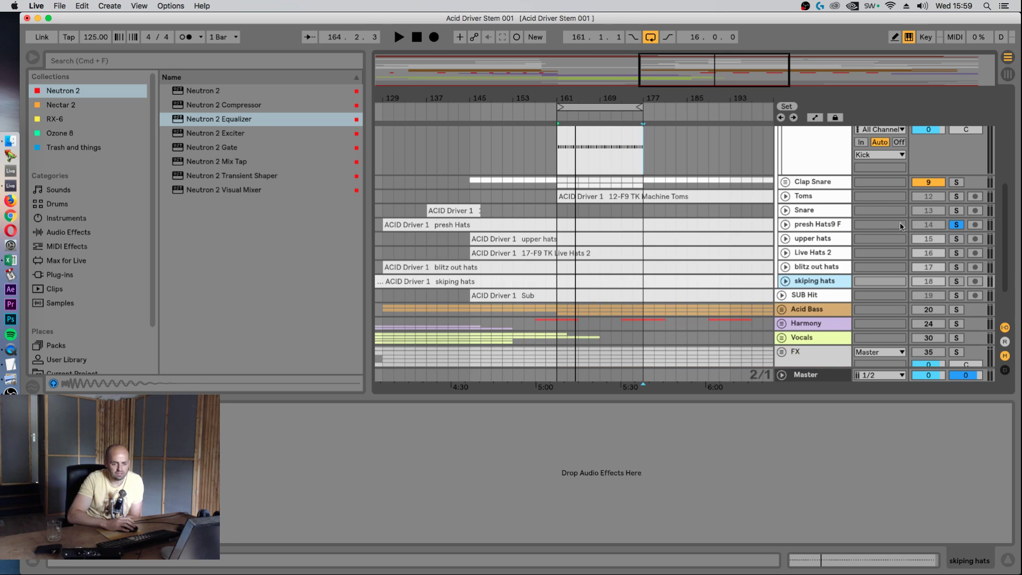
click(956, 225)
- Group the upper hats, Live Hats 2, blitz out hats and skiping hats tracks
click(815, 243)
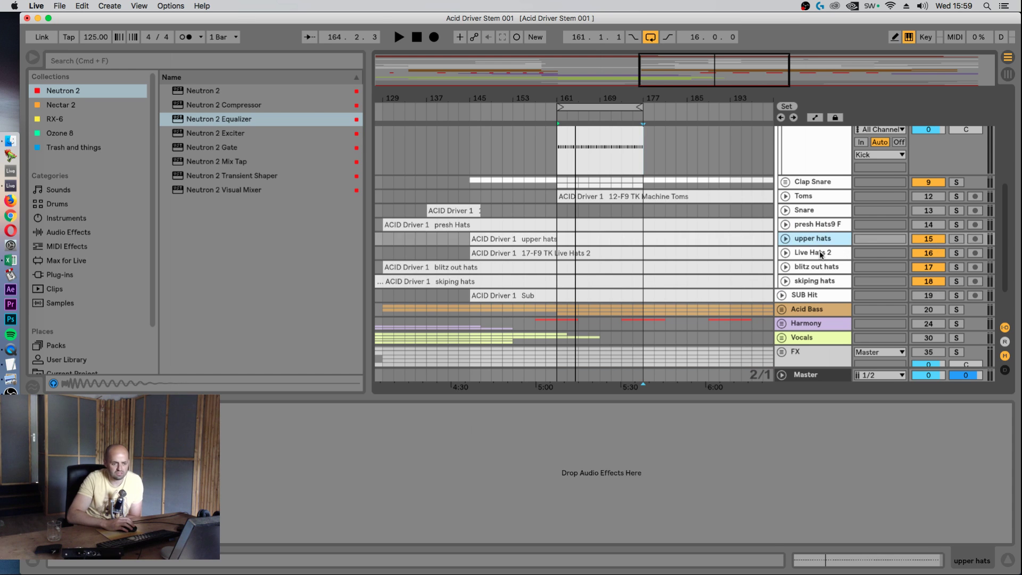
click(815, 256)
click(815, 227)
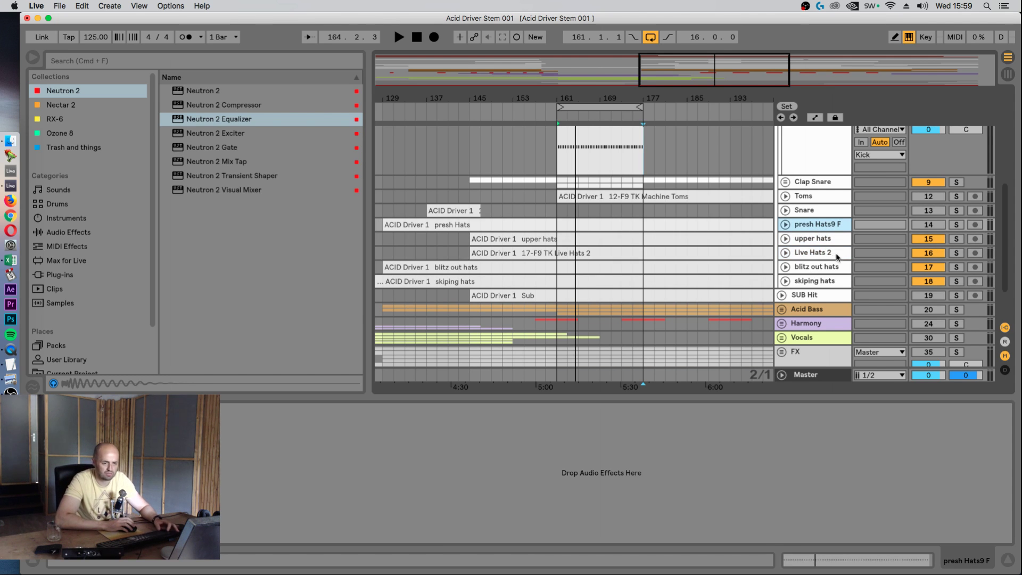
drag(814, 242, 808, 284)
key(super+g)
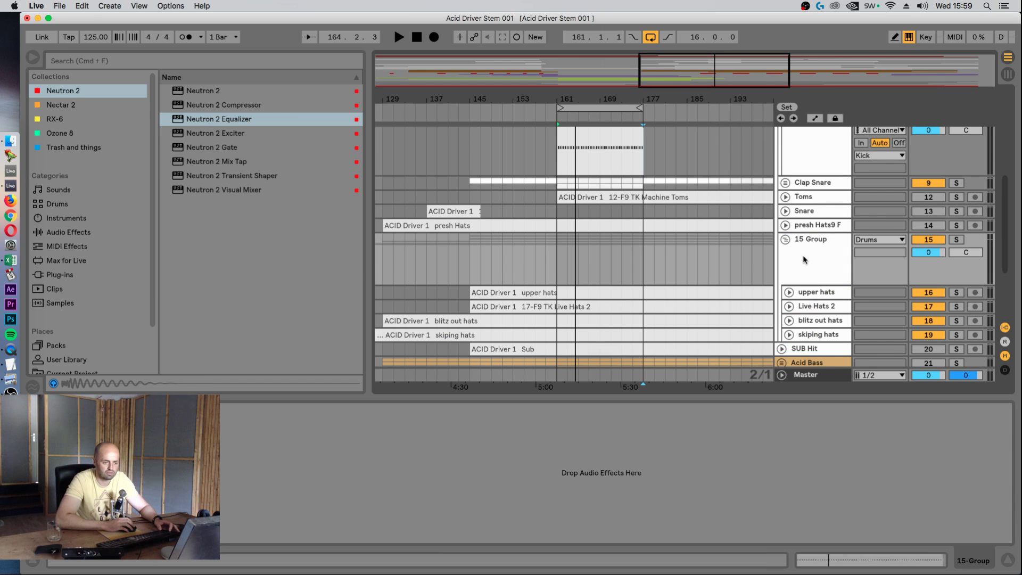
- Move the new hats group directly below Clap Snare, rename it Hats and fold it
click(787, 239)
drag(810, 242, 815, 199)
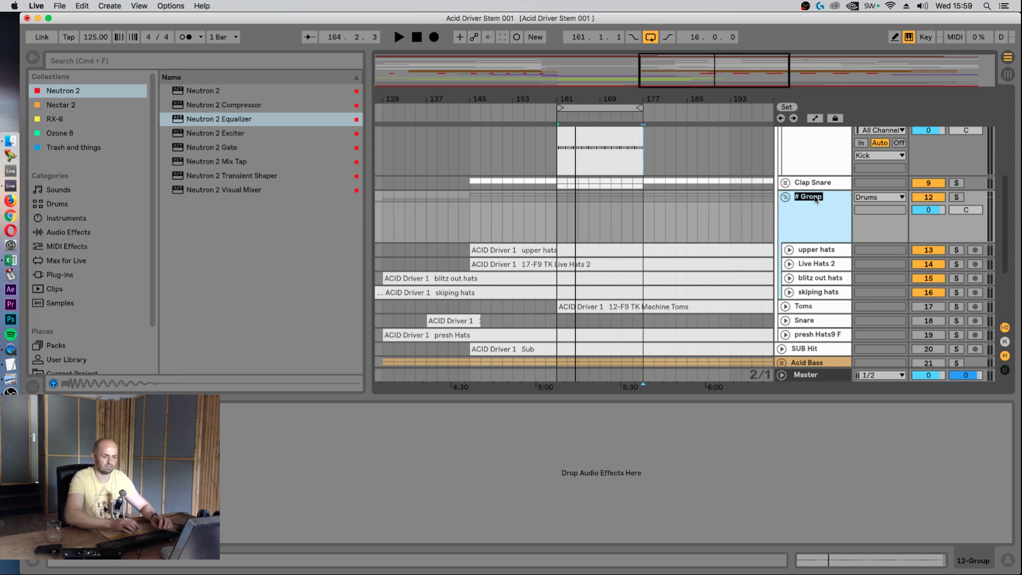
text(Hats)
key(Return)
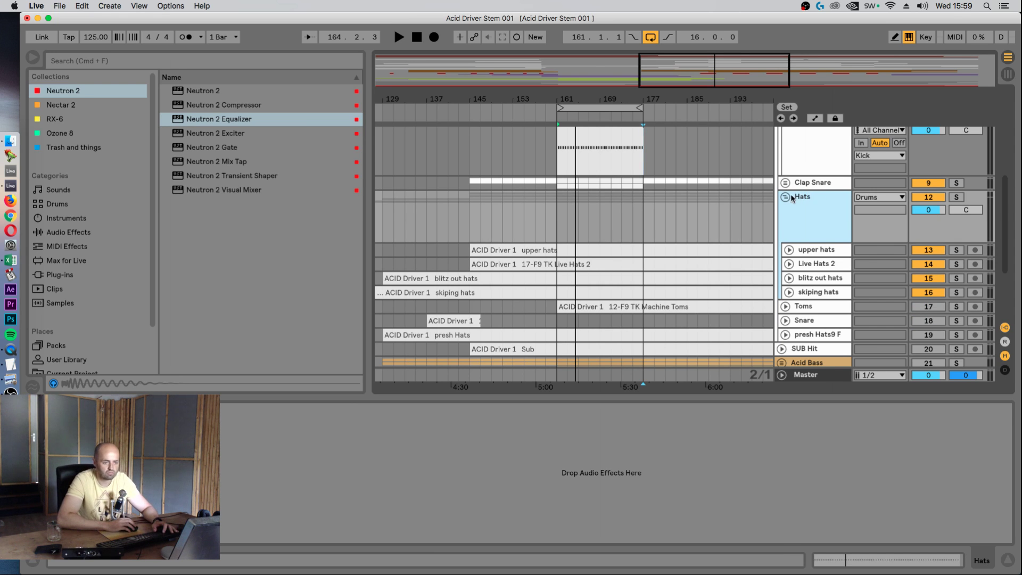
click(788, 197)
- Fold the Kick Drum Rep track and the Kick group inside Drums, and select the Kick group
click(811, 211)
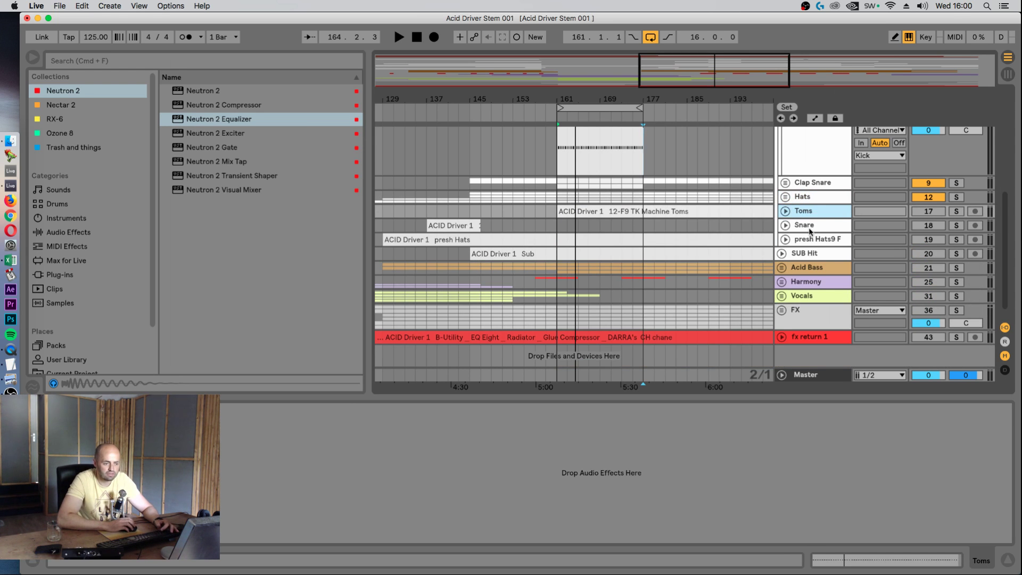
scroll(809, 213, up, 3)
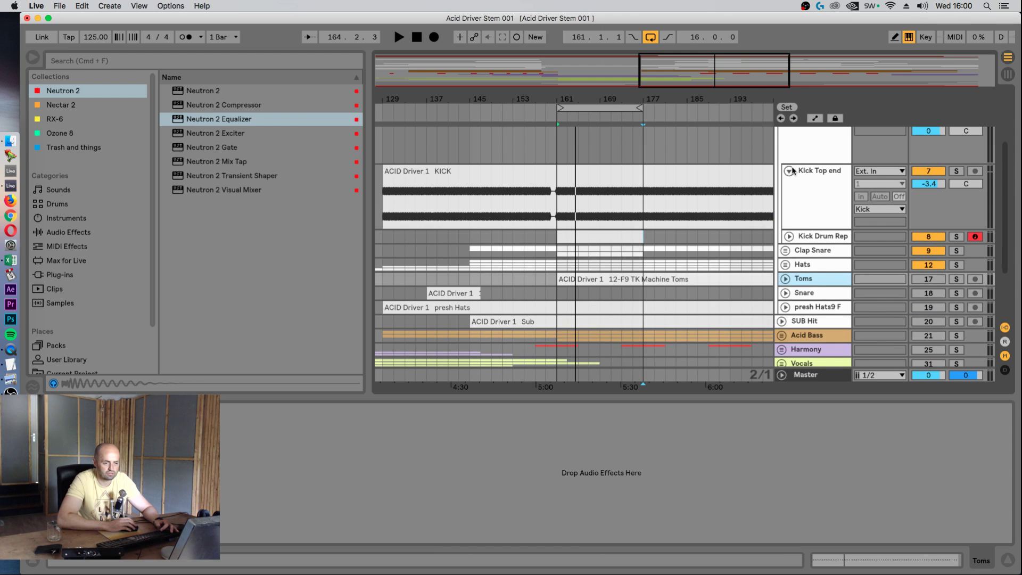
scroll(809, 186, up, 4)
click(785, 212)
click(816, 212)
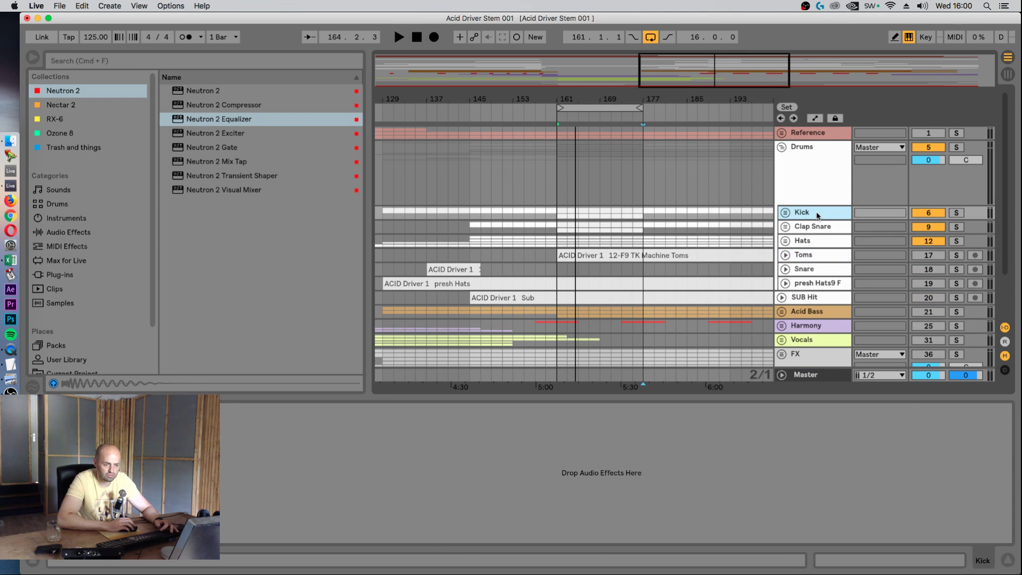
- Unfold the Hats group and mute Live Hats 2, blitz out hats and skiping hats to hear upper hats with the kick and clap
click(814, 226)
click(816, 242)
click(785, 242)
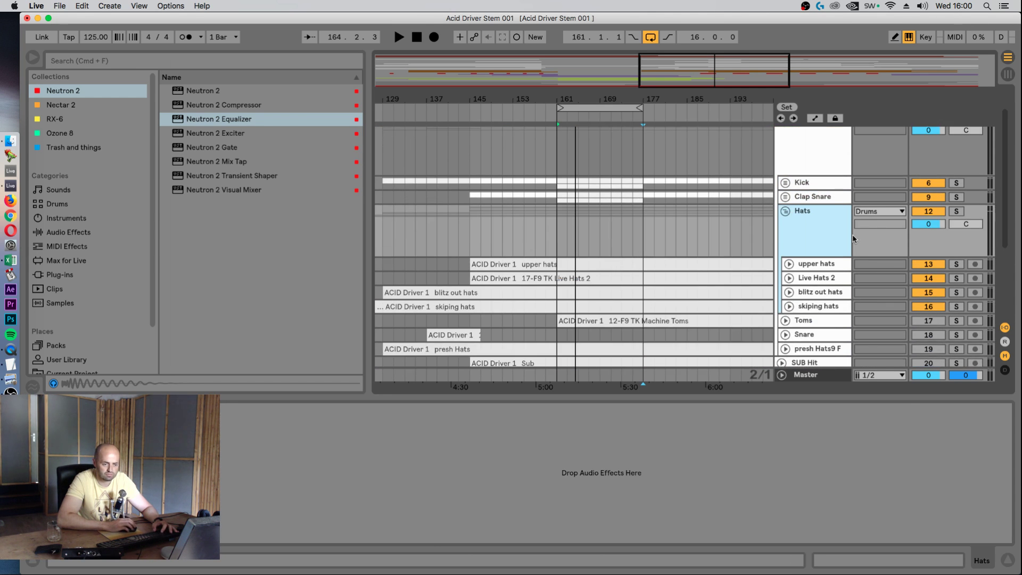
key(Down)
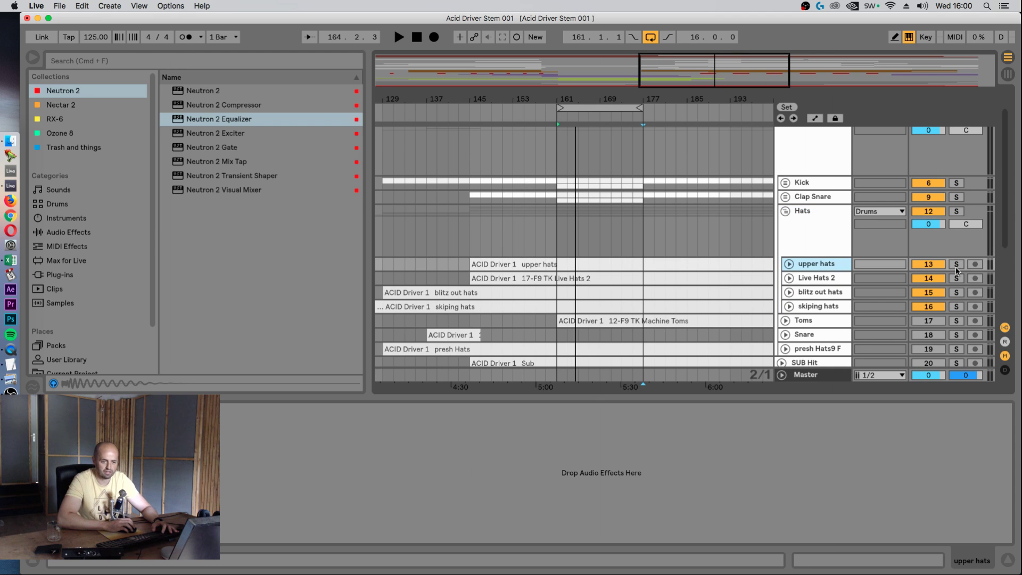
click(928, 278)
click(928, 292)
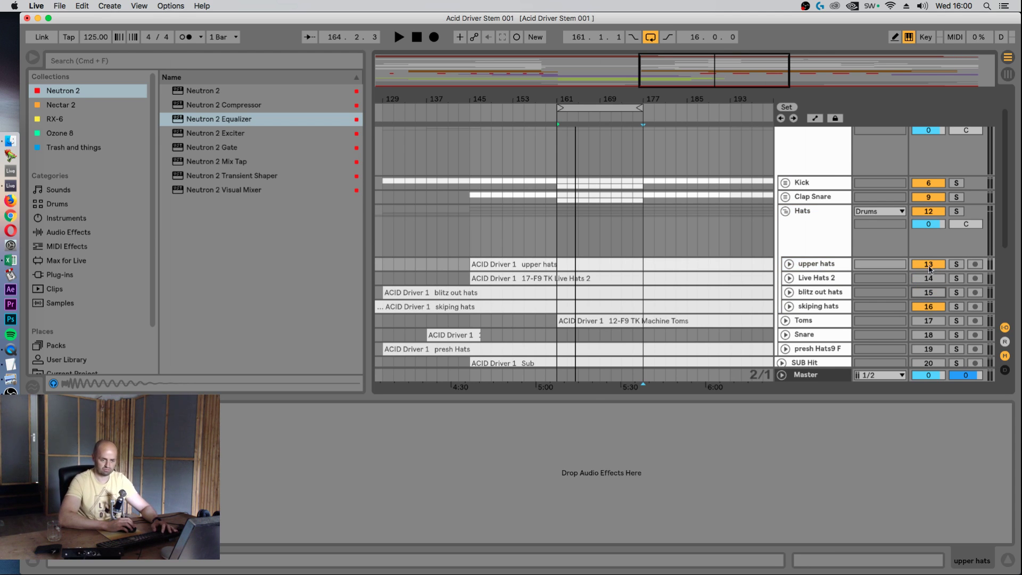
key(space)
click(927, 307)
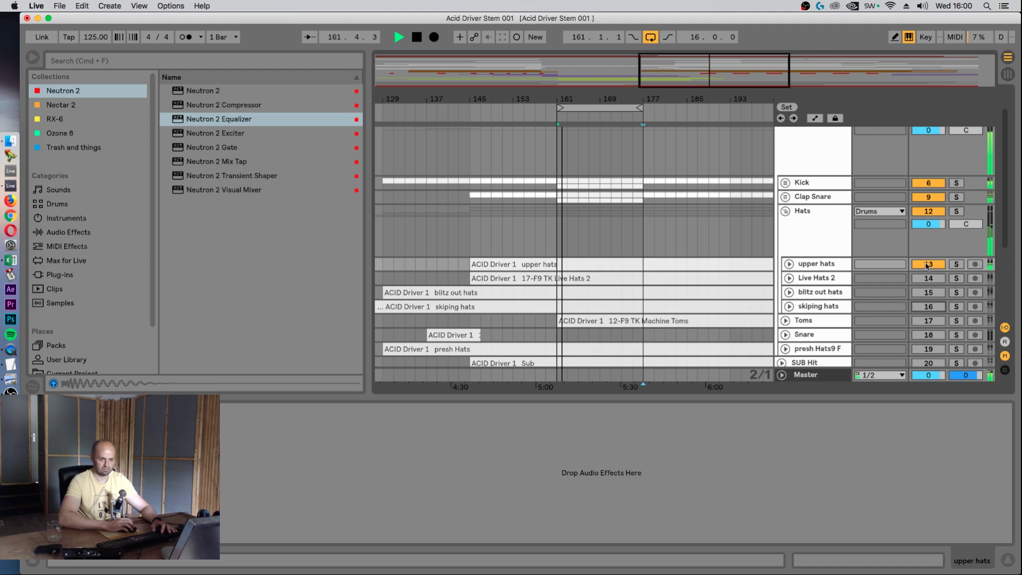
- Mute upper hats, reactivate skiping hats during playback and move that track to the top of the Hats group
key(space)
click(927, 264)
key(space)
click(928, 306)
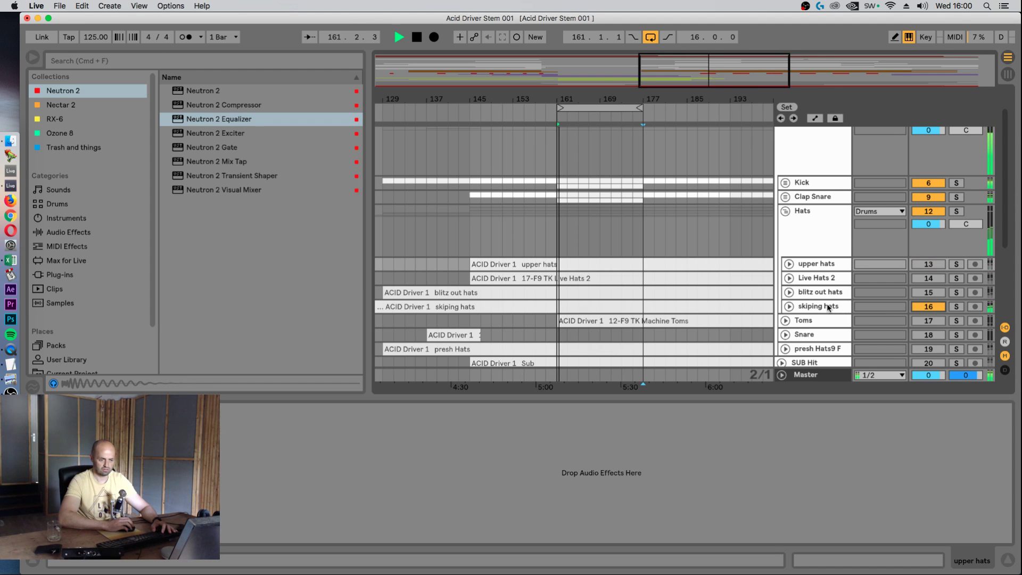
drag(830, 307, 830, 257)
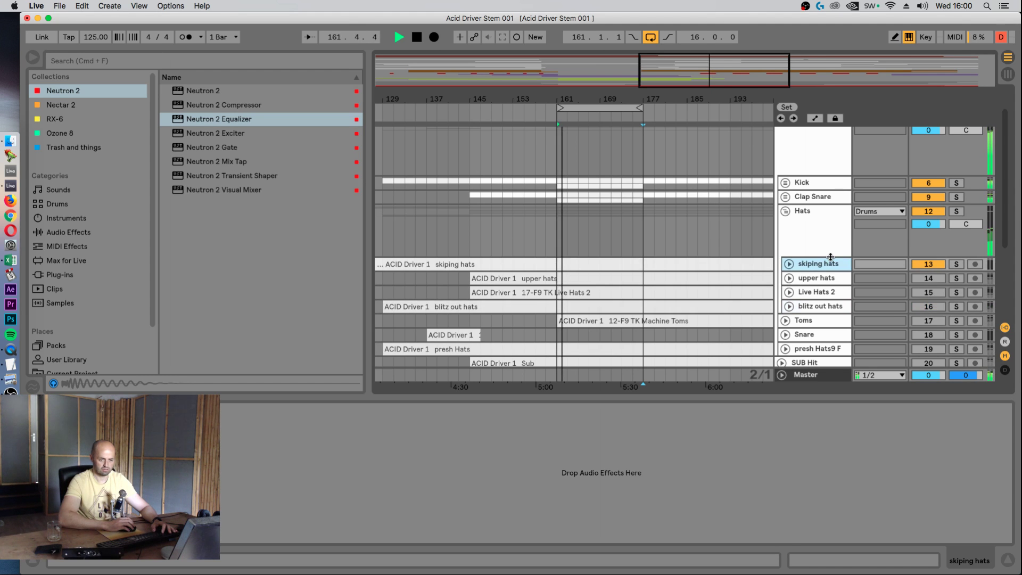
- Audition upper hats, Live Hats 2 and blitz out hats one at a time together with skiping hats
click(929, 279)
click(929, 278)
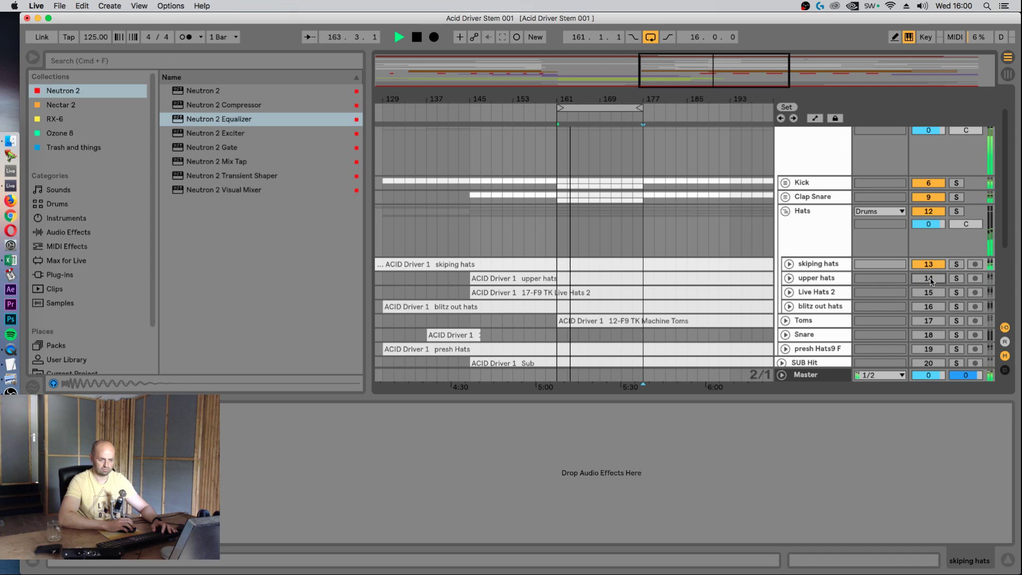
click(927, 293)
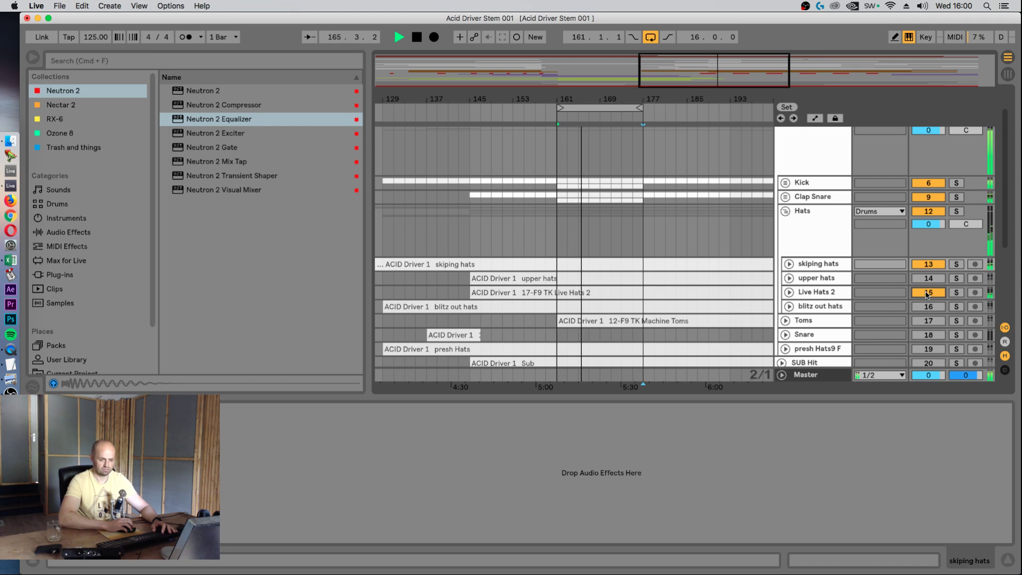
click(927, 293)
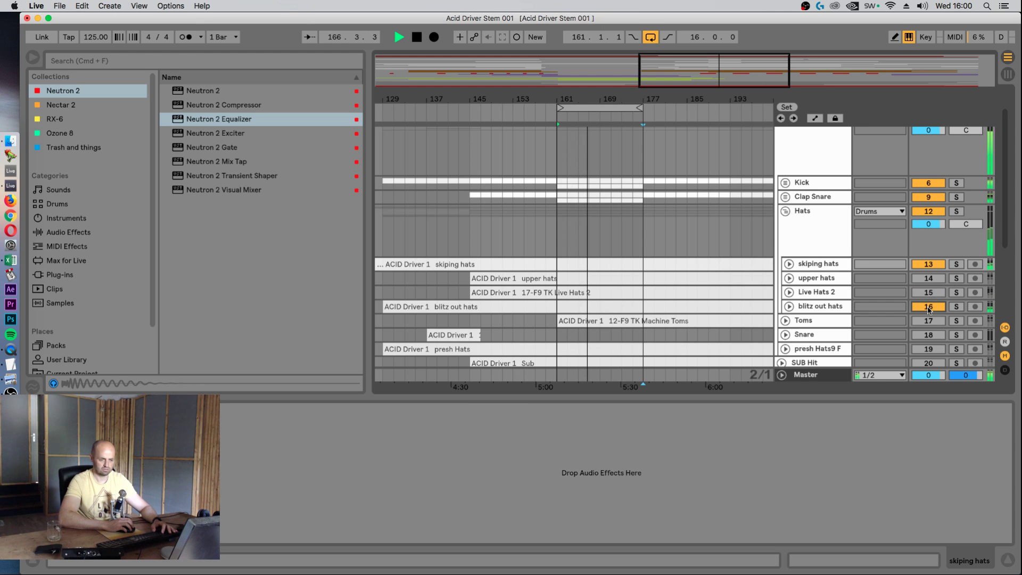
key(space)
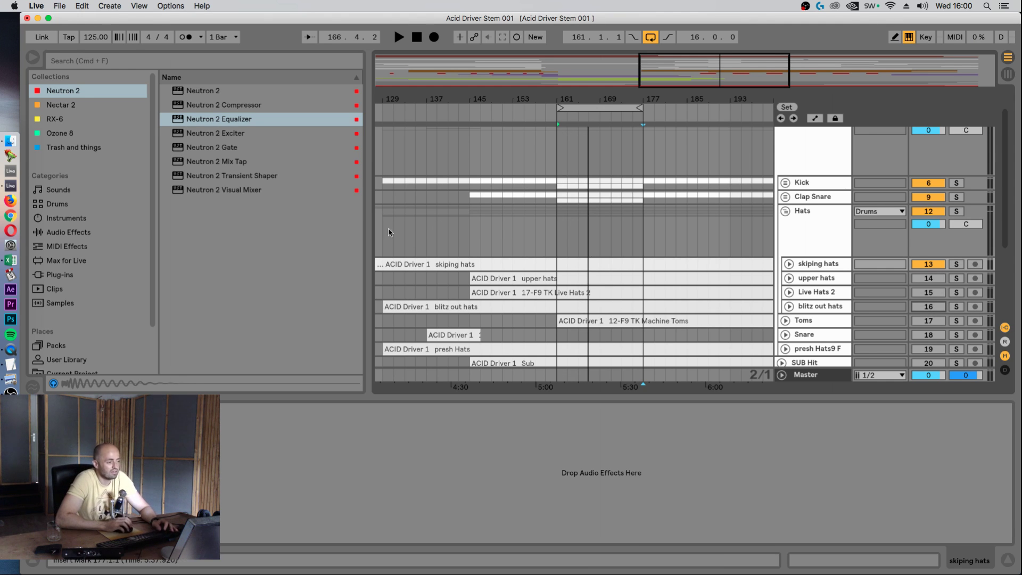
- Listen to the loop with all four hat tracks active, muting all except skiping hats when finished
click(928, 293)
key(space)
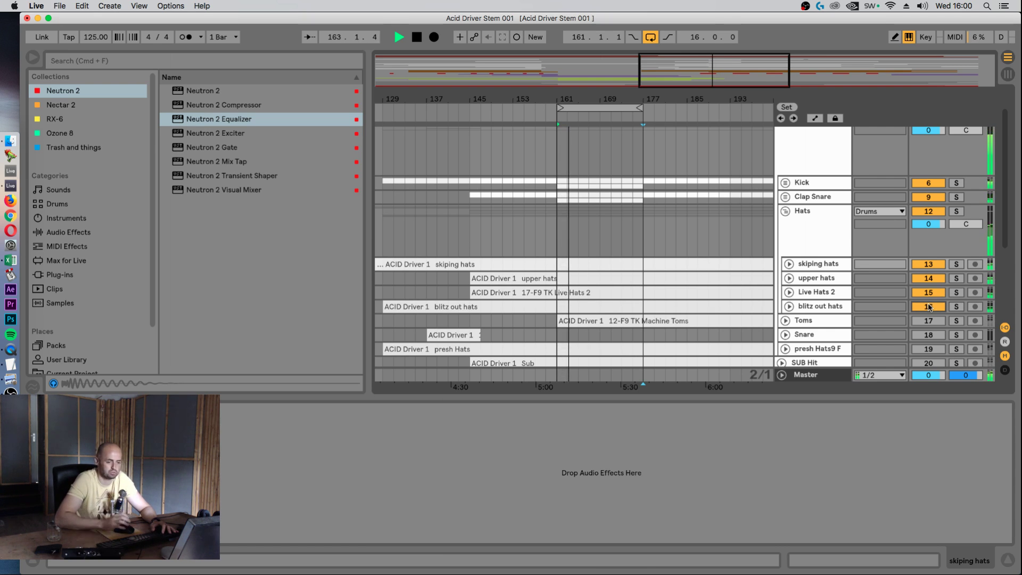
key(space)
click(928, 307)
click(928, 292)
click(927, 279)
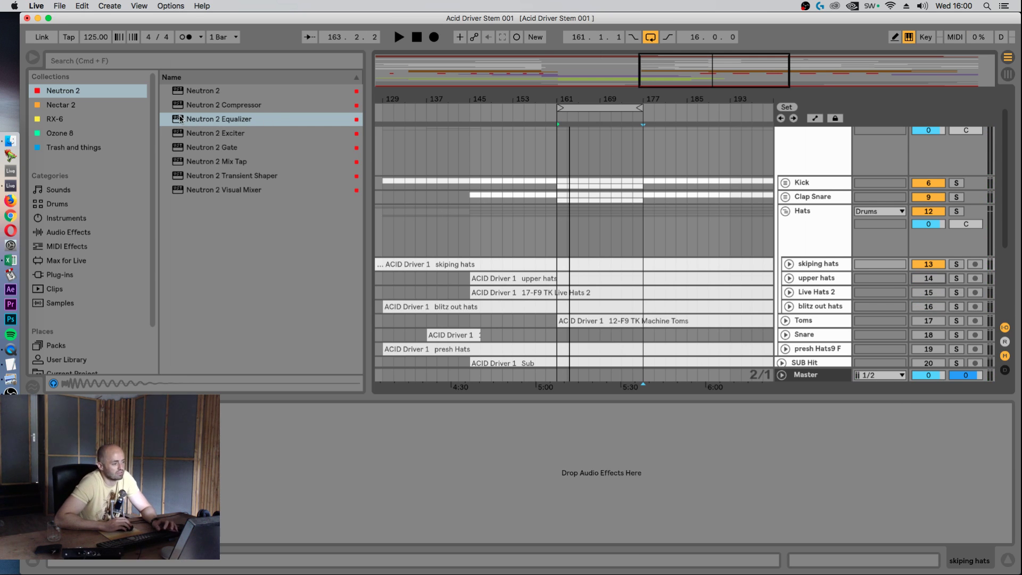
- Add a Neutron 2 Equalizer to the skiping hats track, name its instance Skipping hats and close its window
drag(179, 120, 817, 263)
click(487, 147)
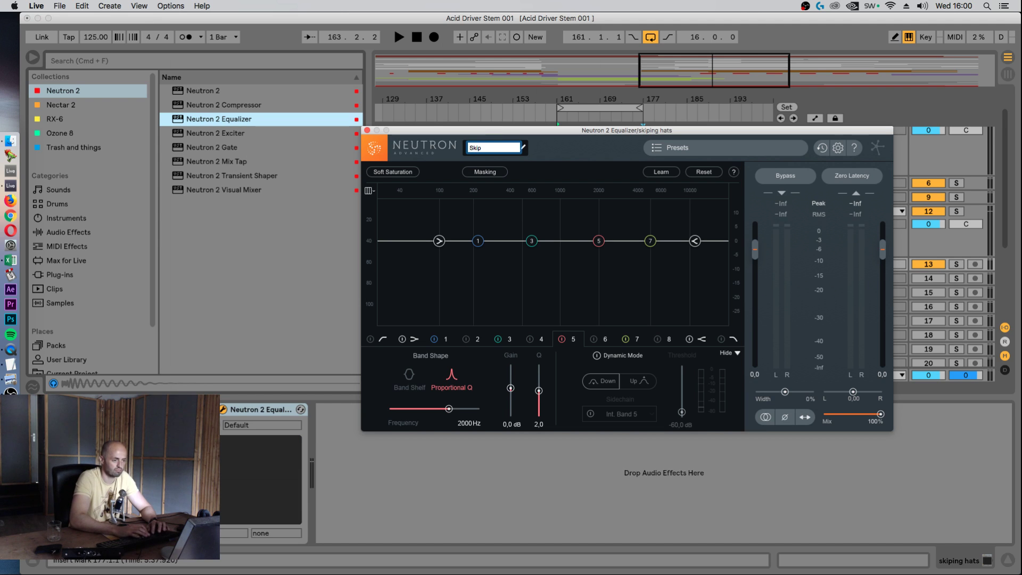
text(Skipping hat)
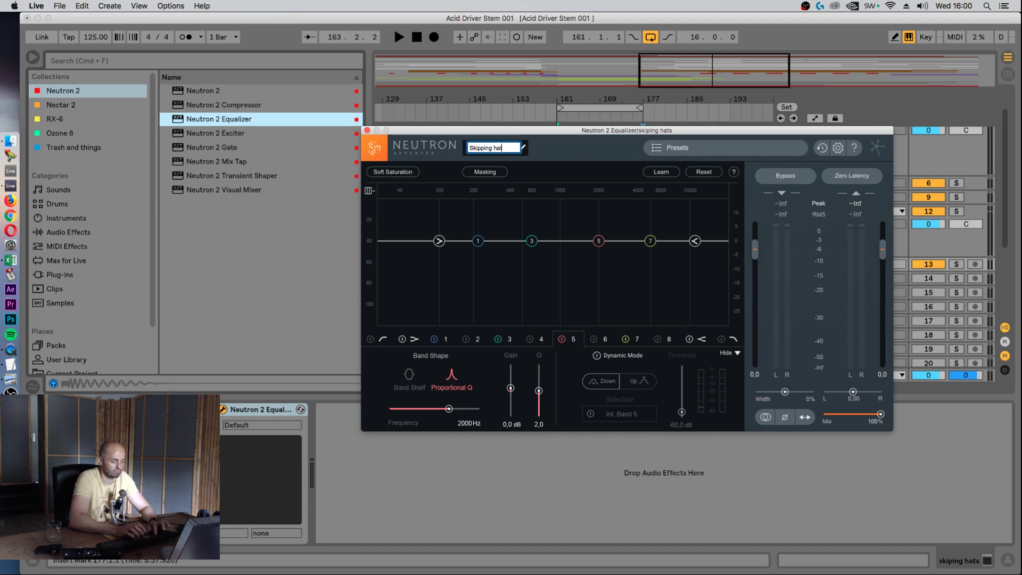
text(s)
key(Return)
click(367, 131)
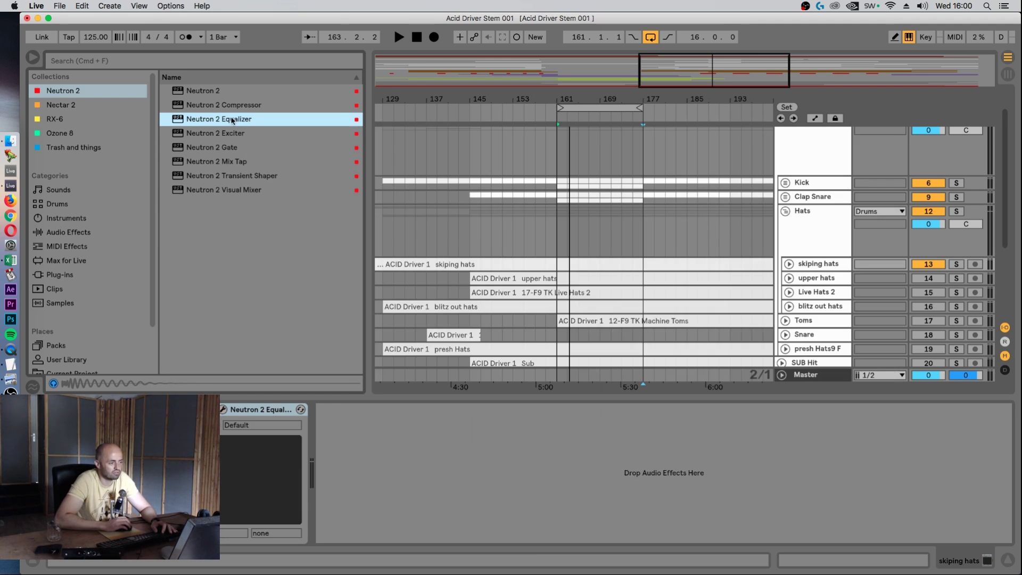
- Add a Neutron 2 Equalizer to the upper hats track, name its instance Upper Hat and close its window
click(827, 278)
click(486, 158)
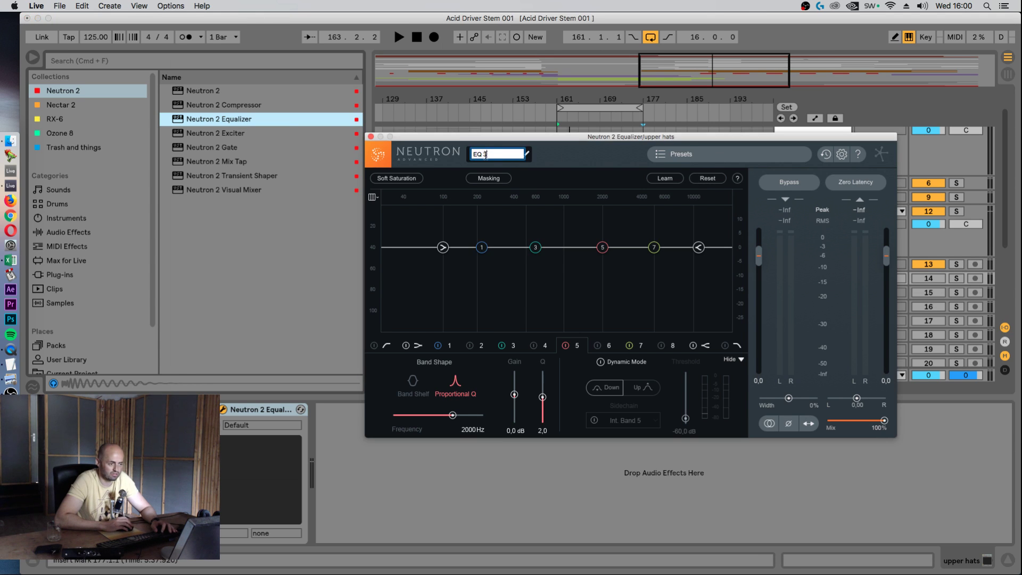
drag(558, 139, 549, 236)
key(space)
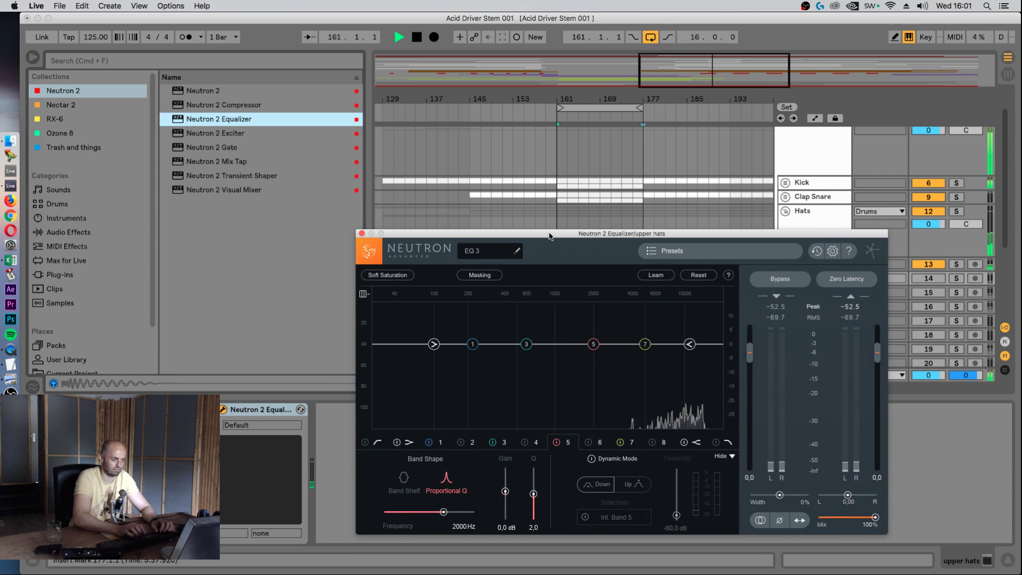
click(465, 252)
text(u)
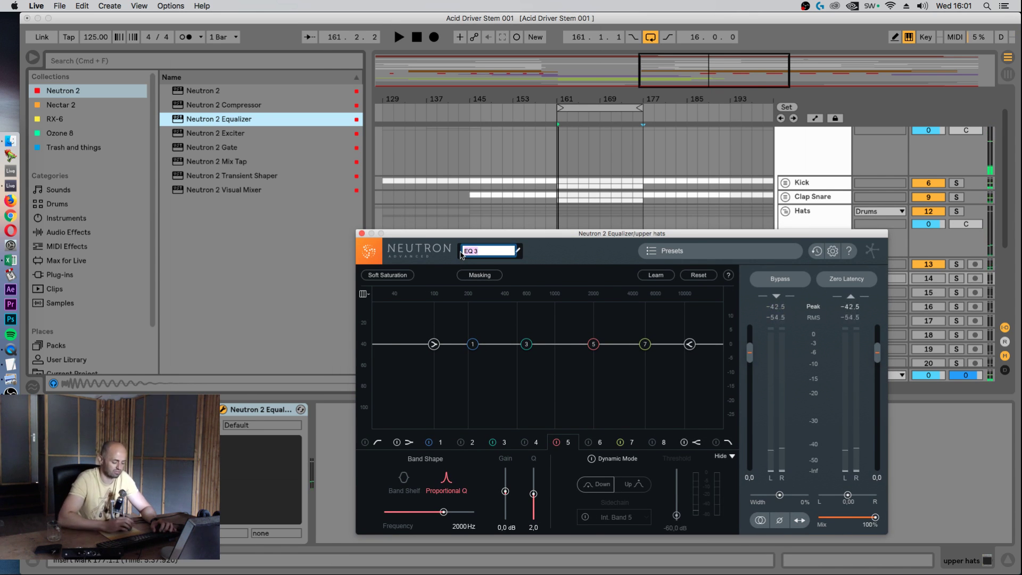
text(pper Hat)
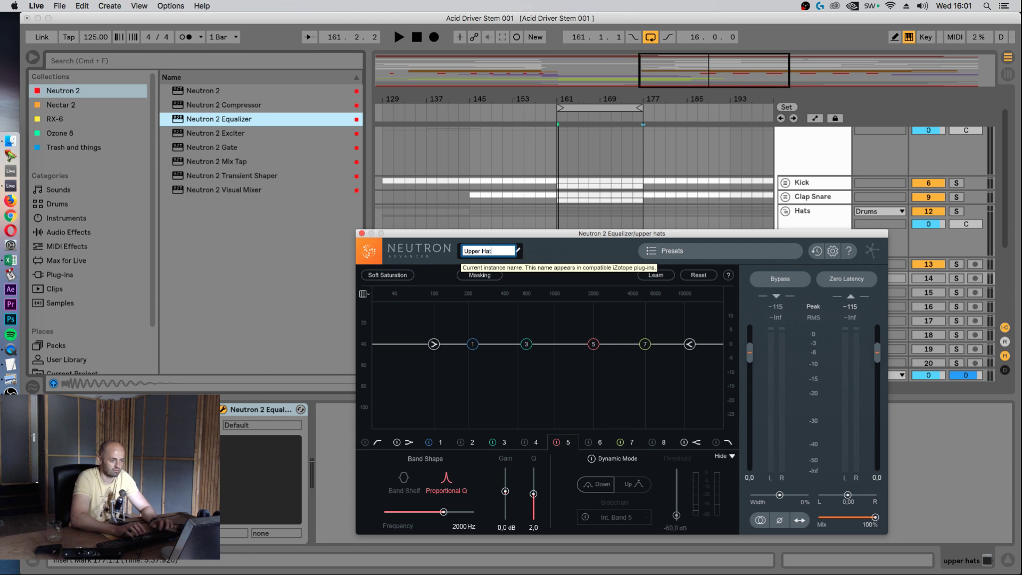
key(Return)
click(361, 233)
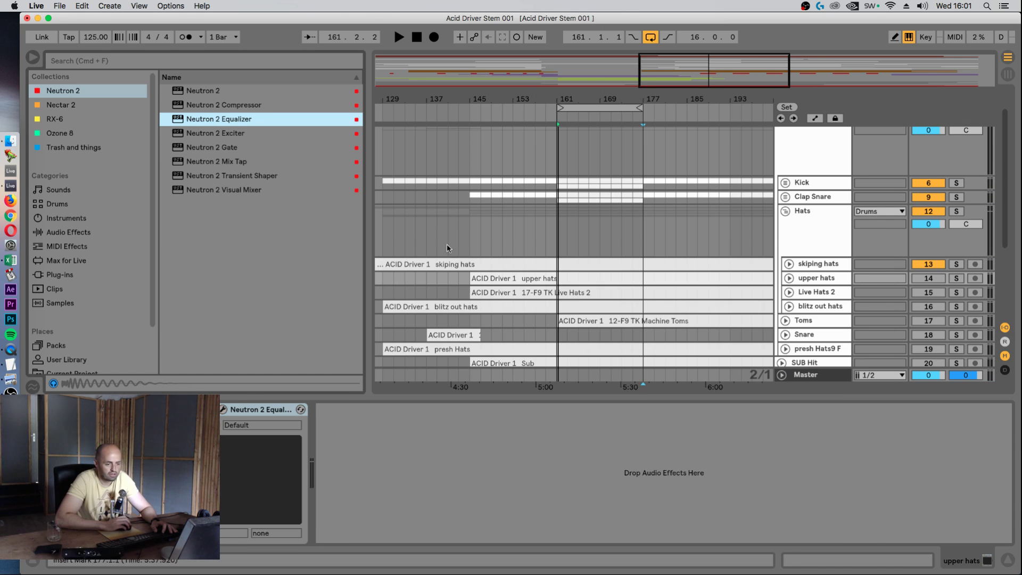
- Add a Neutron 2 Equalizer to the Live Hats 2 track, name its instance after the live hats and close its window
click(814, 292)
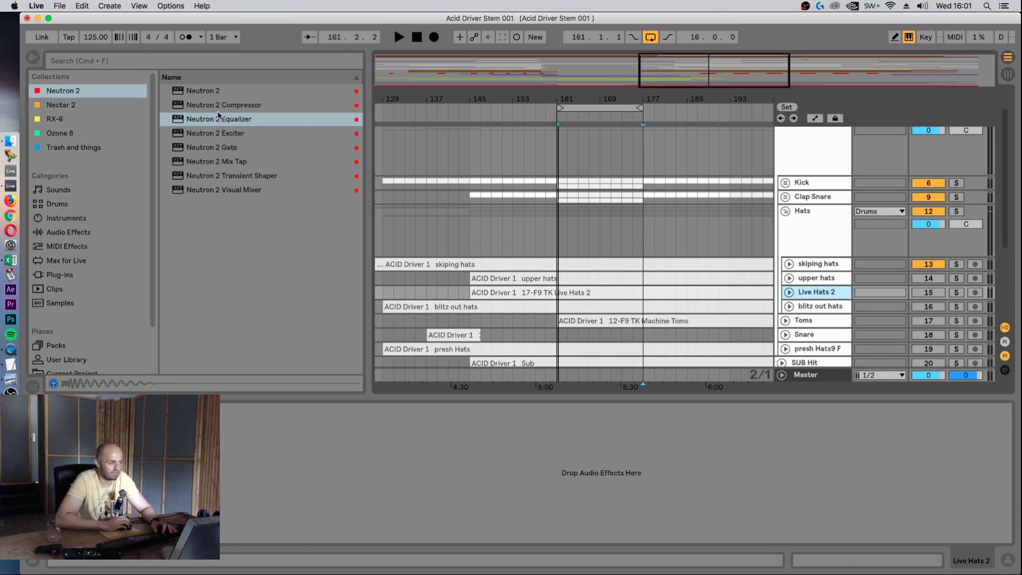
drag(216, 119, 820, 293)
click(495, 257)
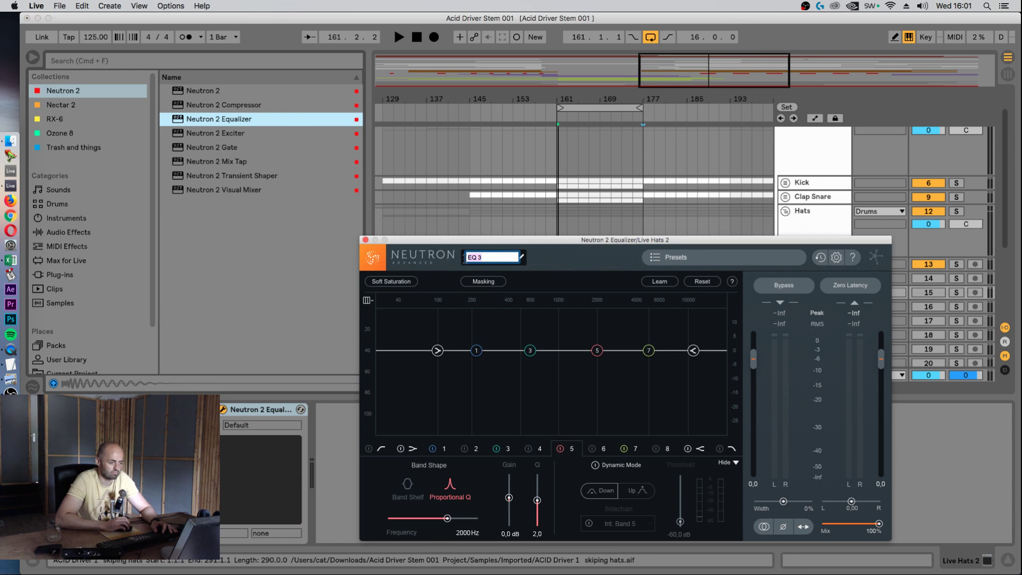
text(Live Ha)
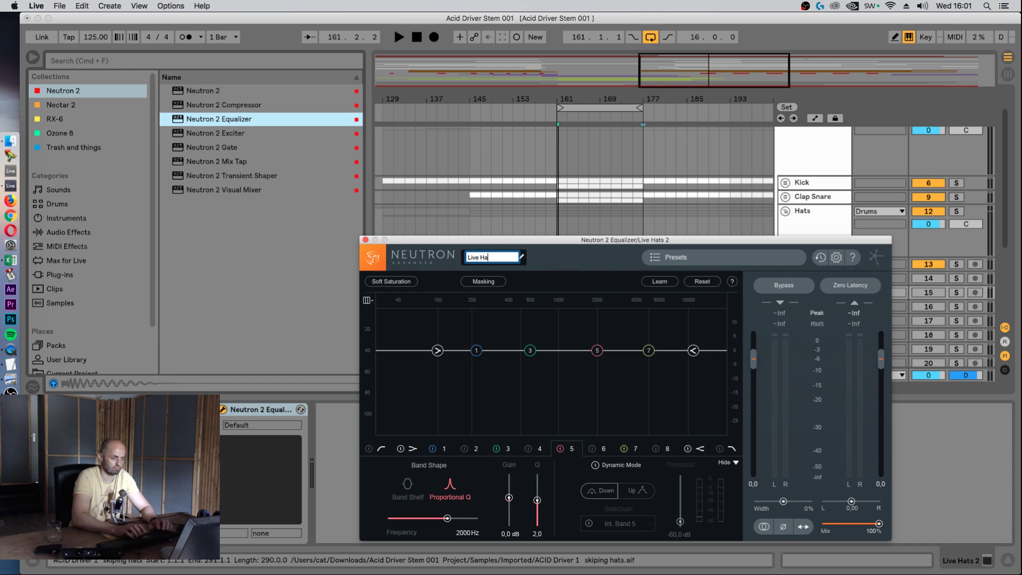
key(Return)
click(365, 240)
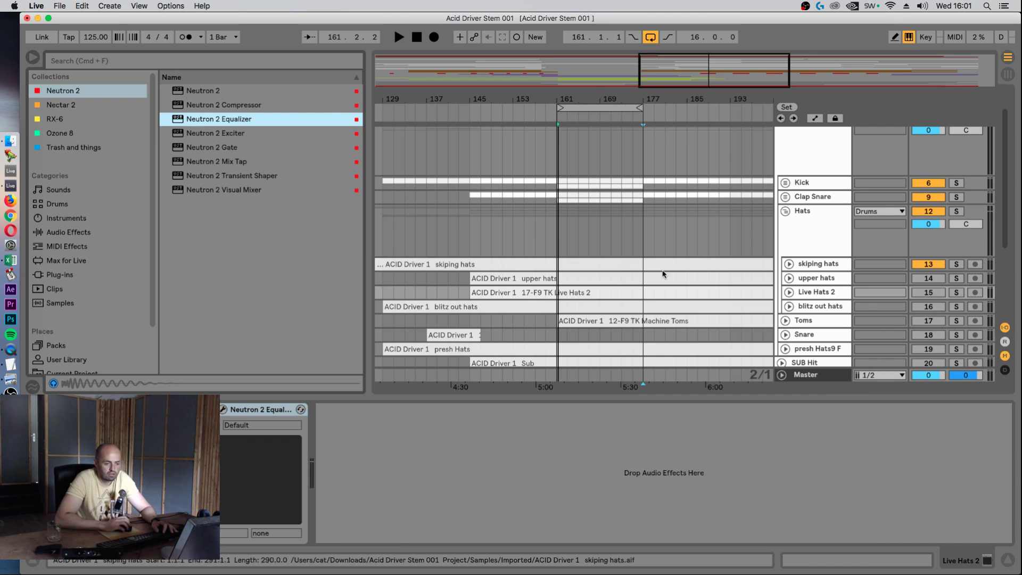
- Add a Neutron 2 Equalizer to the blitz out hats track, name its instance Blitz Hats and close its window
click(817, 309)
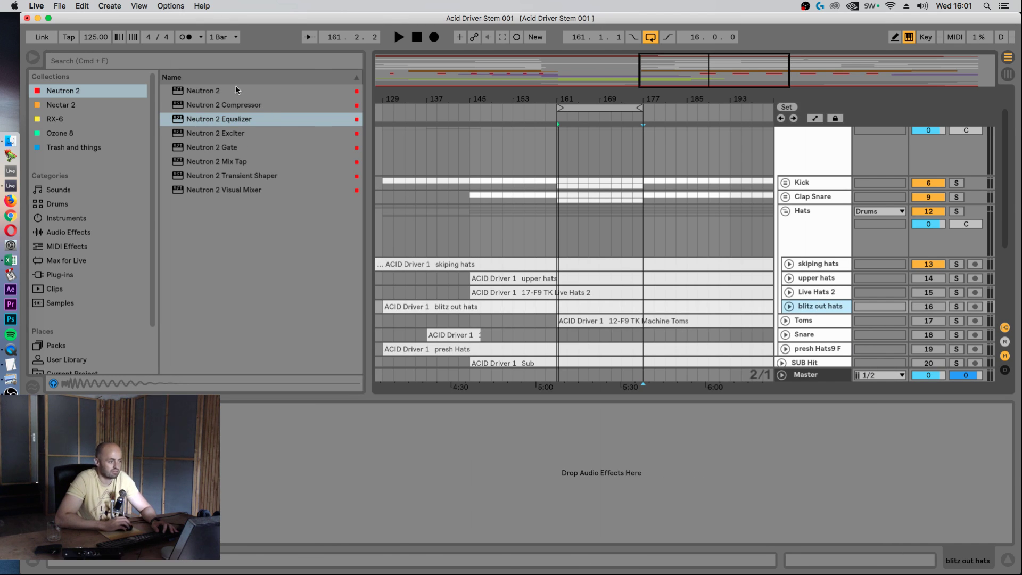
drag(202, 123, 814, 307)
click(479, 263)
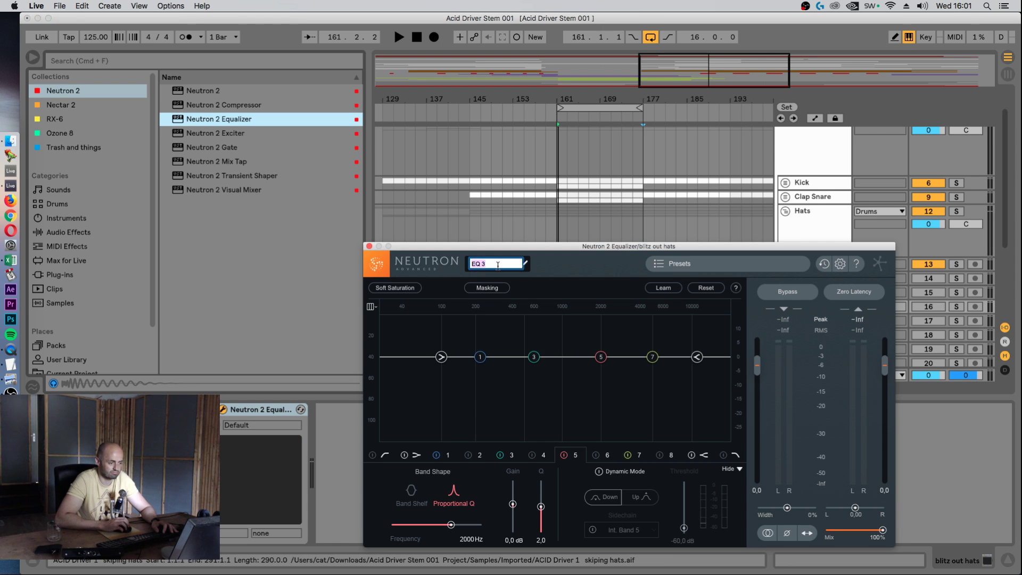
text(Blit)
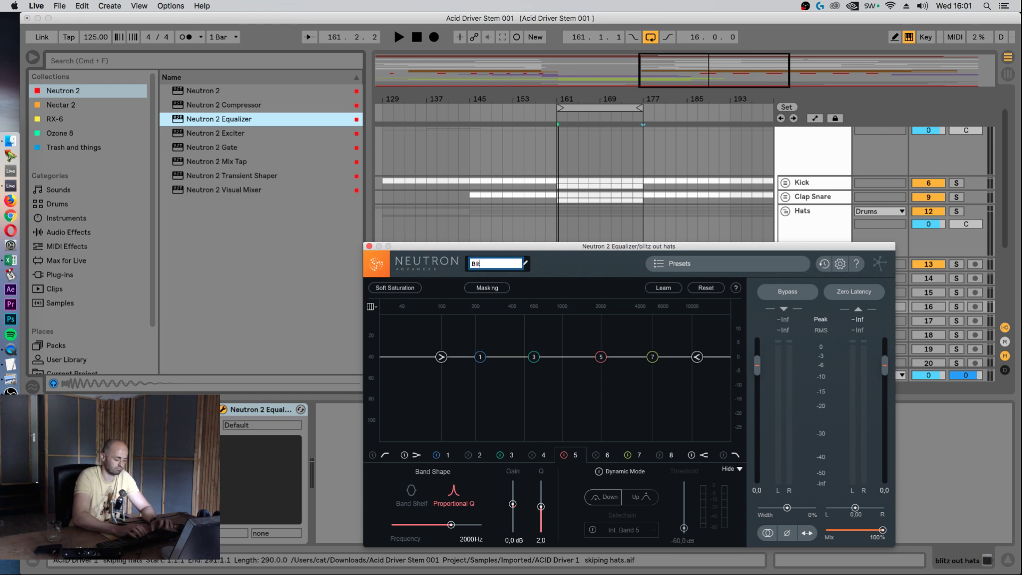
text(z Hats)
key(Return)
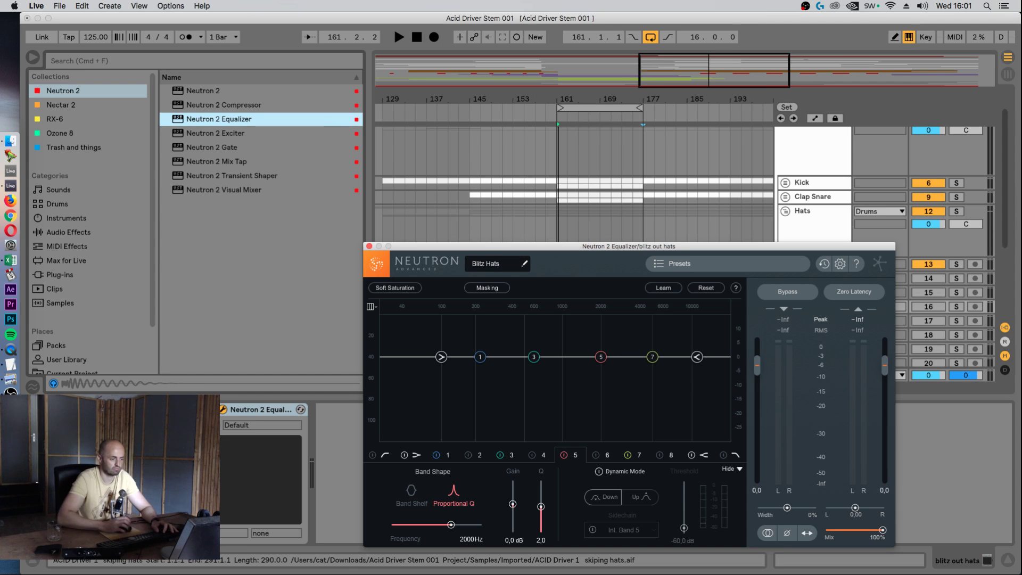
click(368, 246)
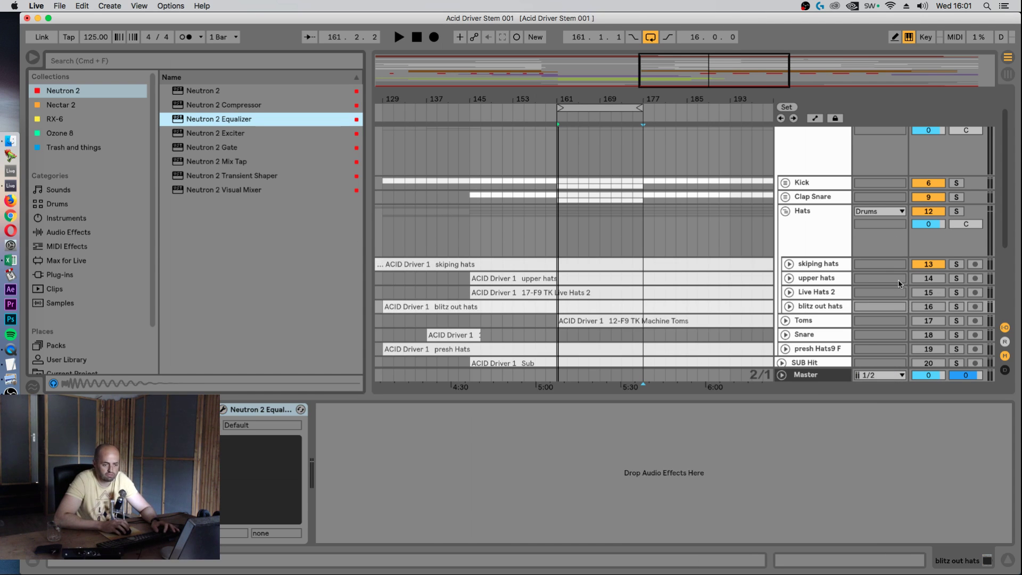
- Play the loop and disable both shelves and bands 1, 3, 5 and 7 in the skiping hats equalizer, keeping its window clear of the track headers
click(826, 268)
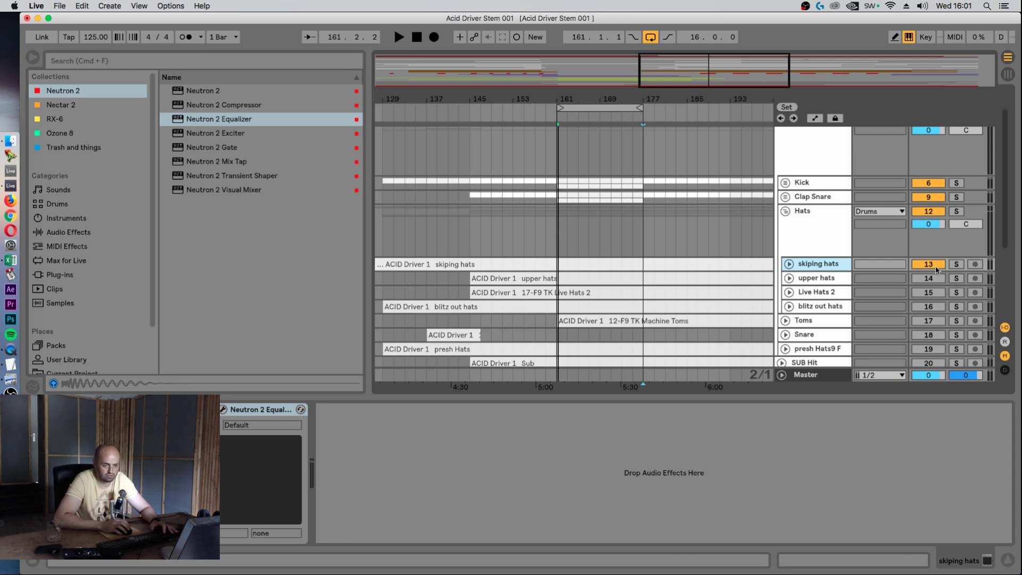
key(space)
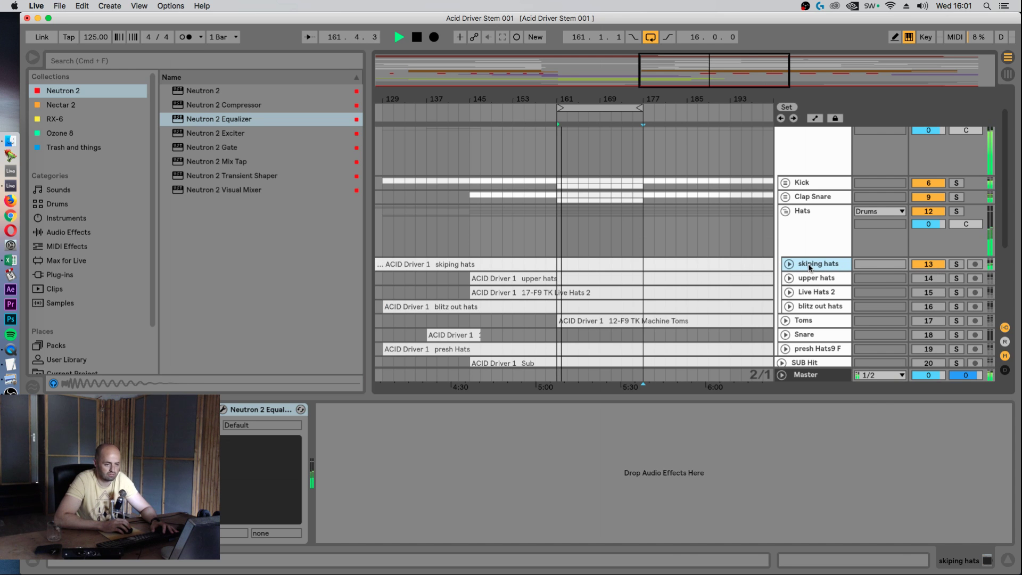
click(224, 411)
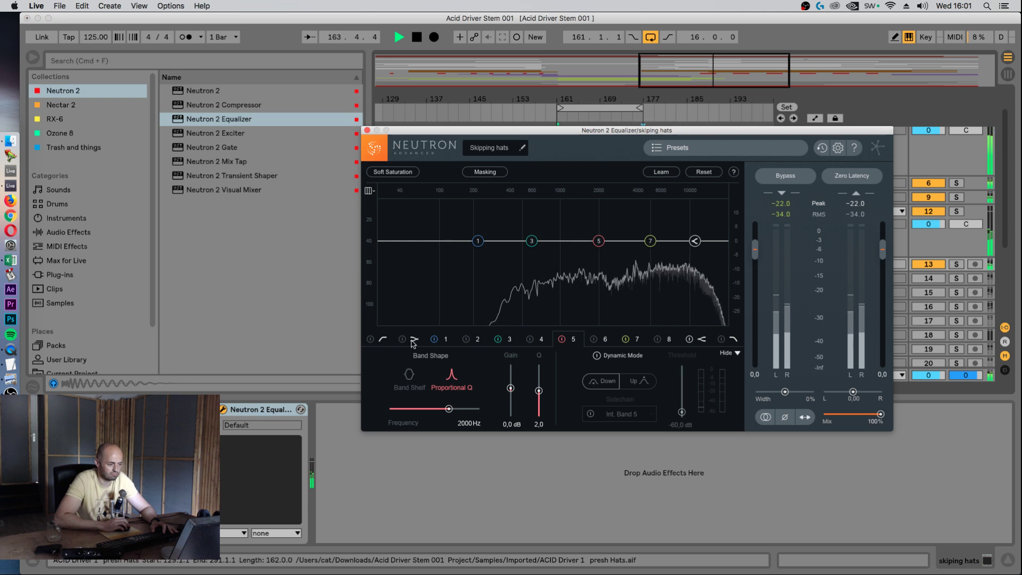
click(434, 339)
click(497, 339)
click(562, 339)
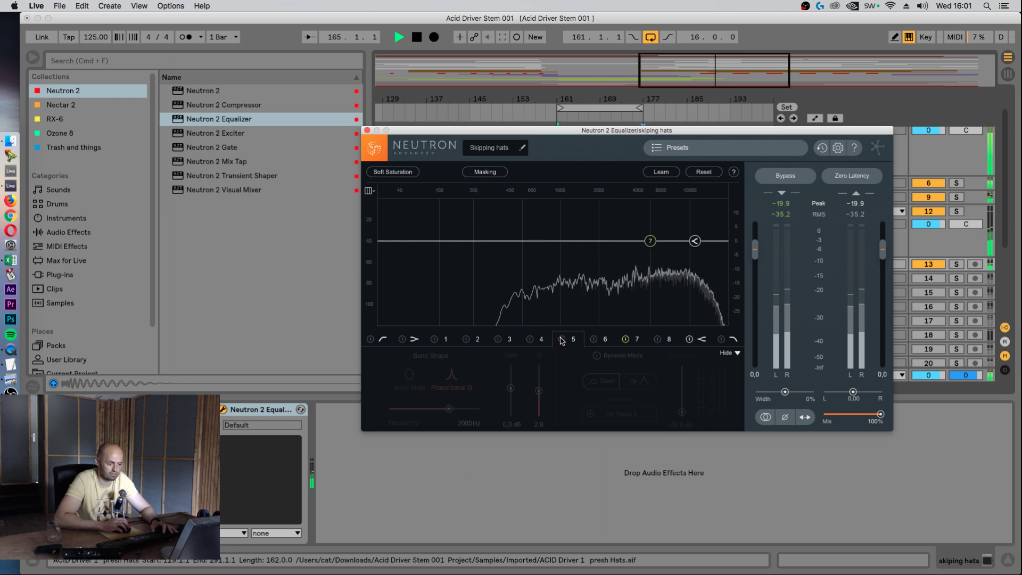
click(625, 339)
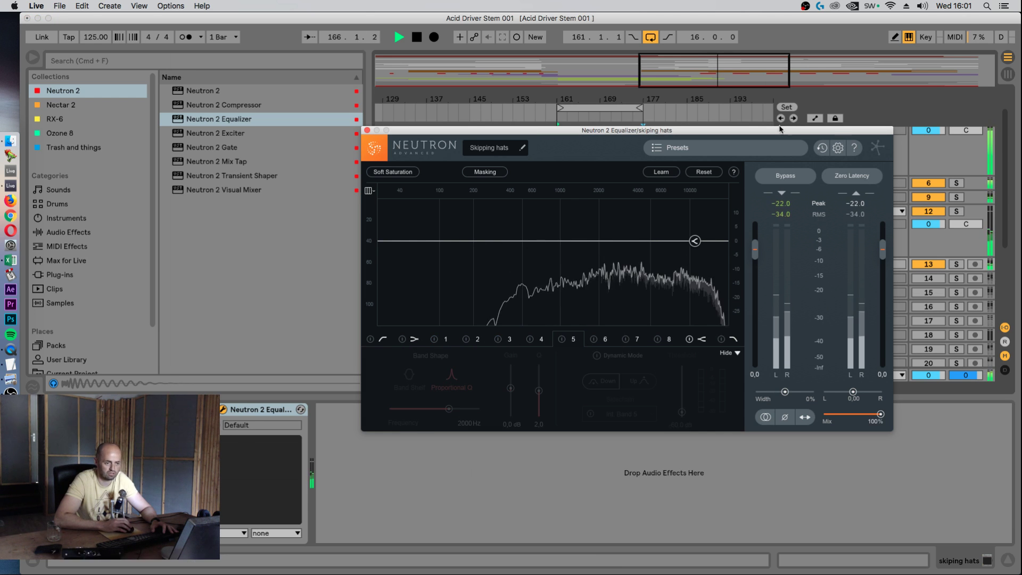
drag(779, 128, 576, 112)
click(489, 318)
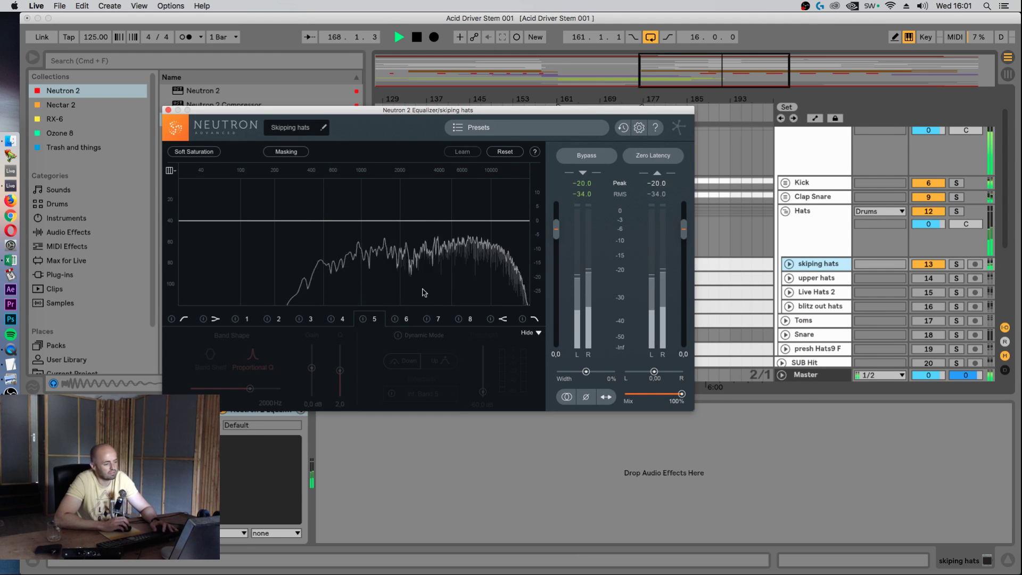
- Try stereo widths of 100% and -31% in the skiping hats equalizer, auditioning its mono summing and channel swap options
drag(417, 262, 372, 195)
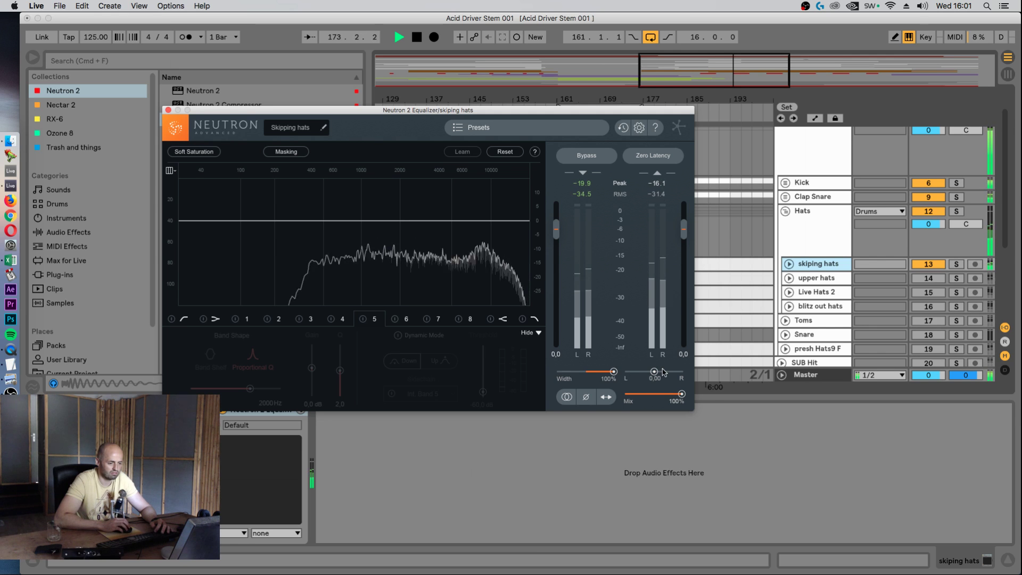
drag(568, 373, 570, 373)
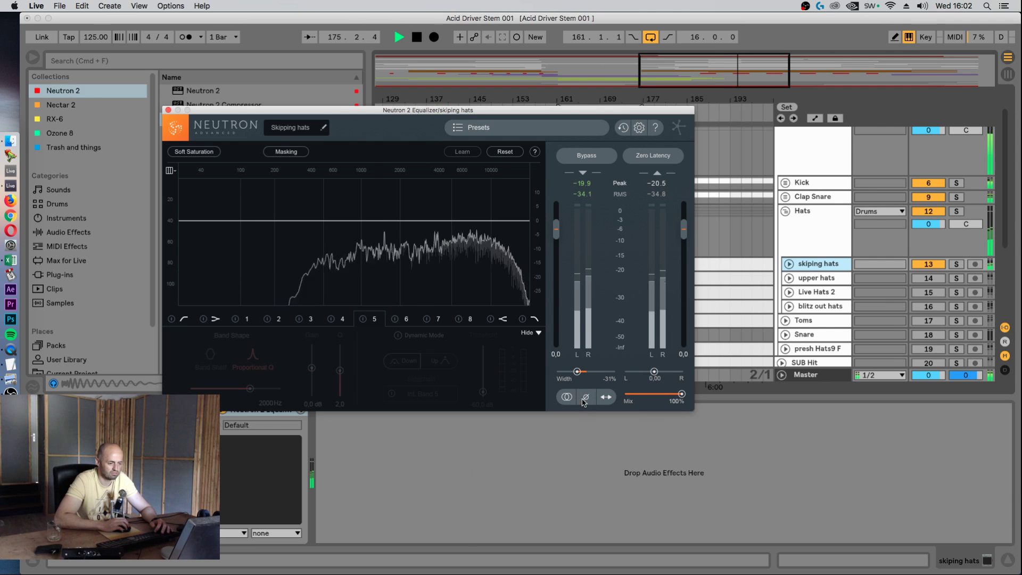
click(565, 396)
click(565, 398)
click(608, 399)
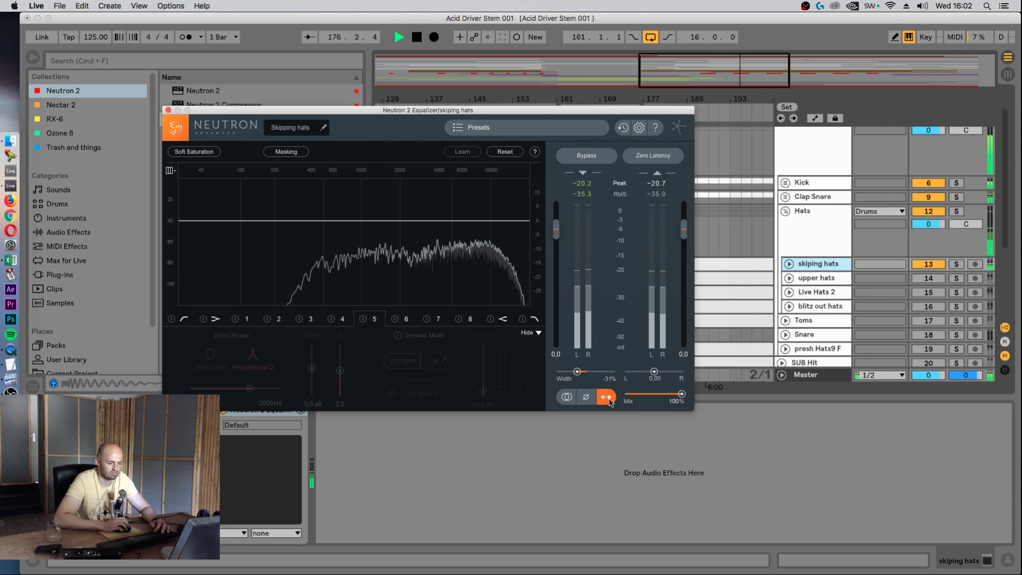
- Solo the skiping hats track, compare wide, swapped and mono playback, and set its equalizer's stereo width to -56%
click(956, 264)
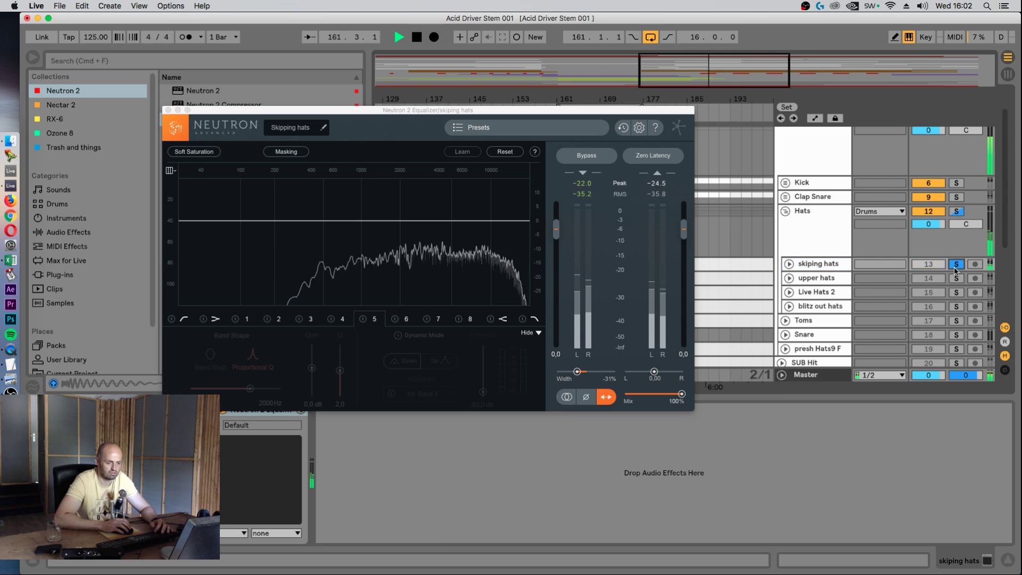
click(605, 397)
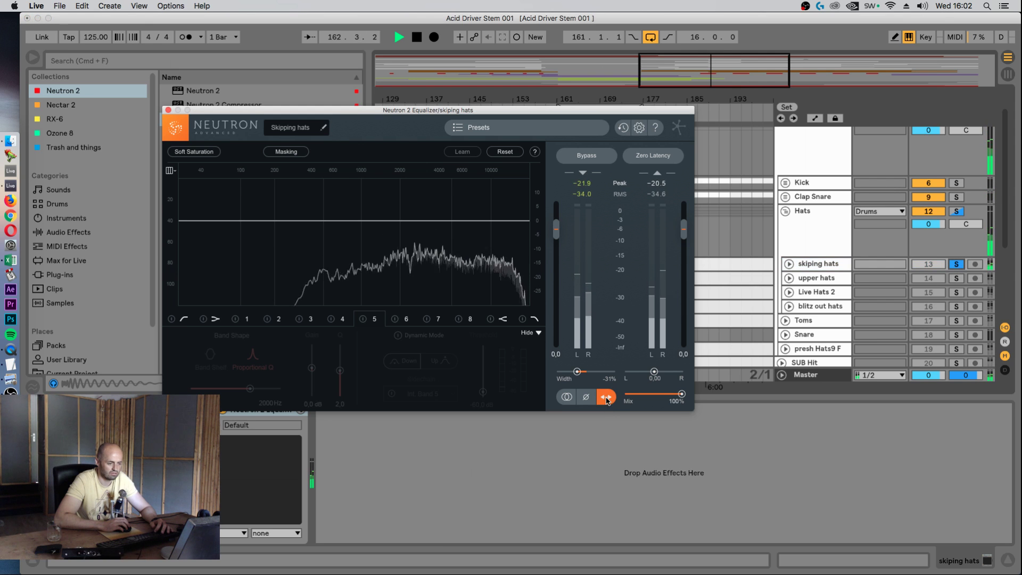
drag(589, 372, 627, 375)
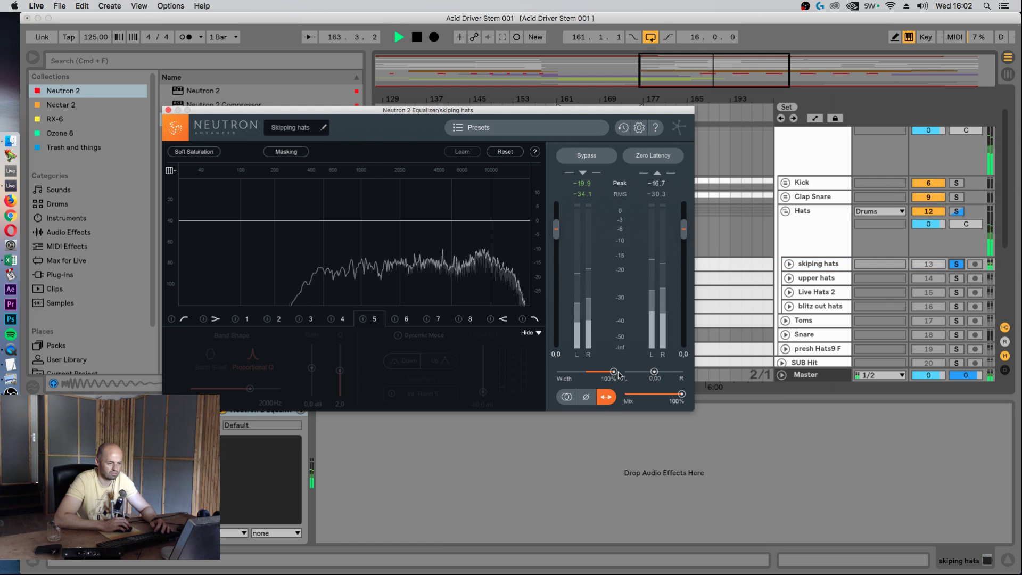
click(605, 398)
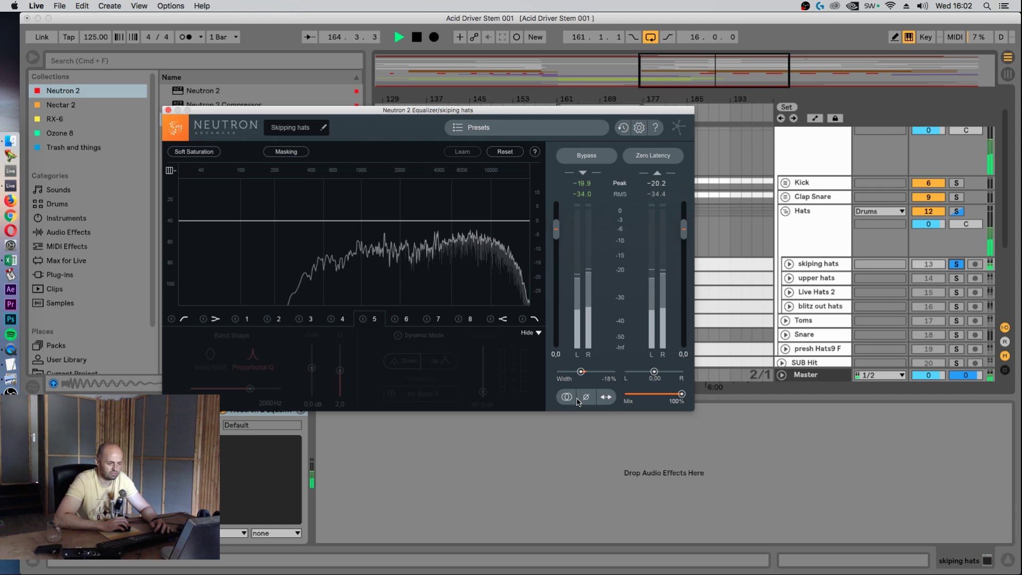
click(566, 398)
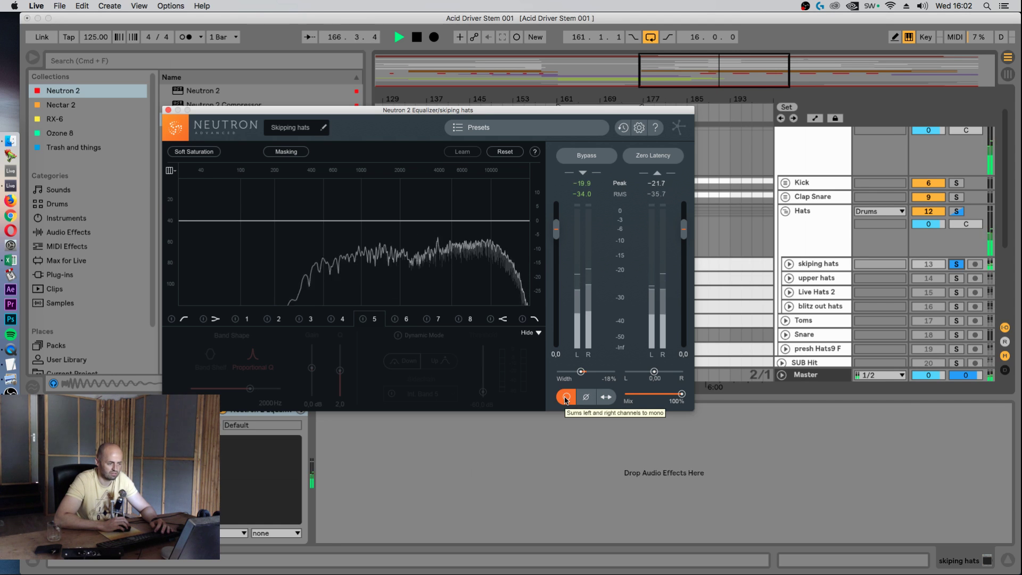
drag(580, 372, 573, 372)
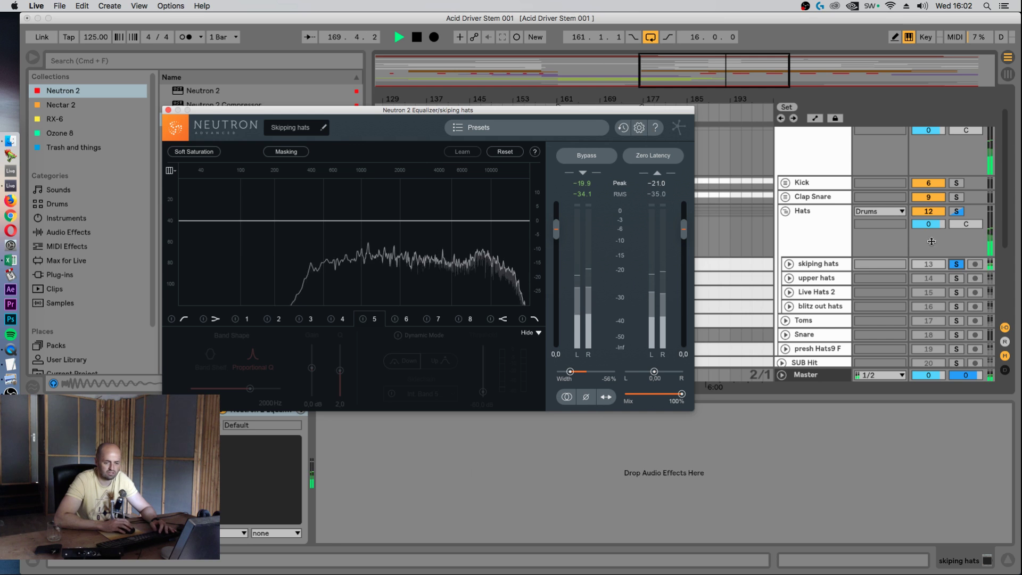
- Solo the upper hats track and open its Neutron 2 Equalizer, keeping the skiping hats equalizer visible behind it
click(956, 278)
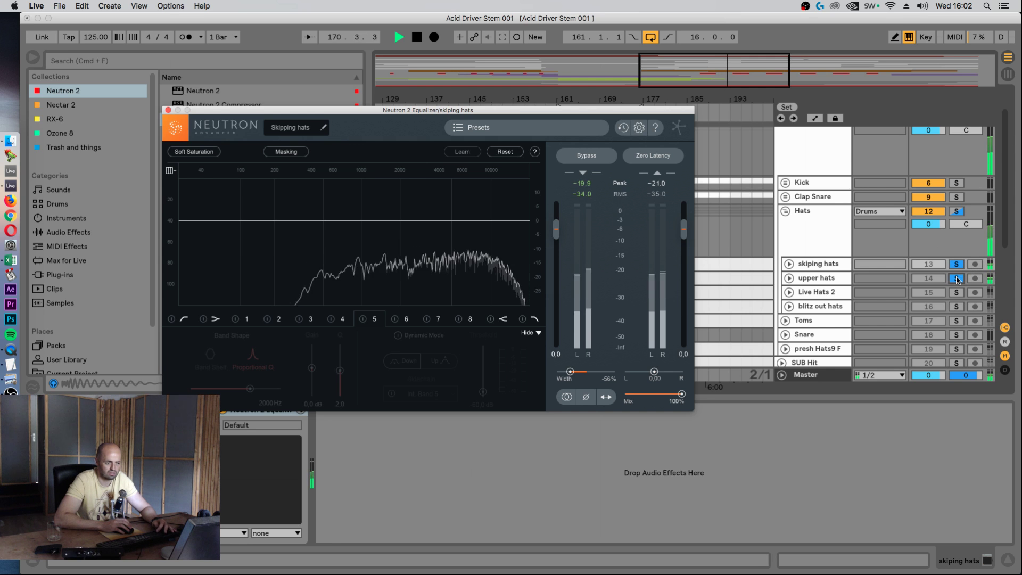
double_click(816, 278)
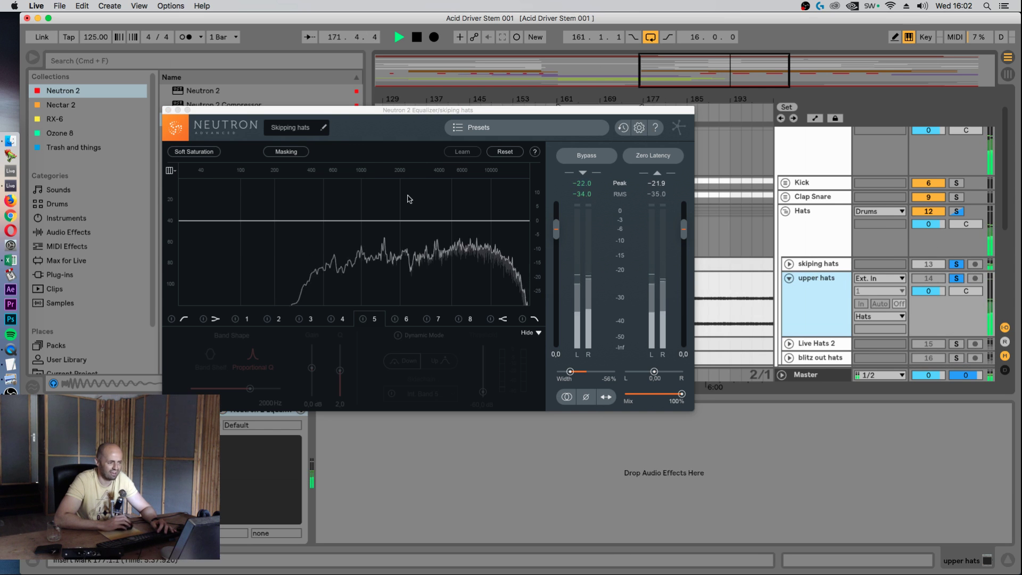
drag(441, 111, 358, 39)
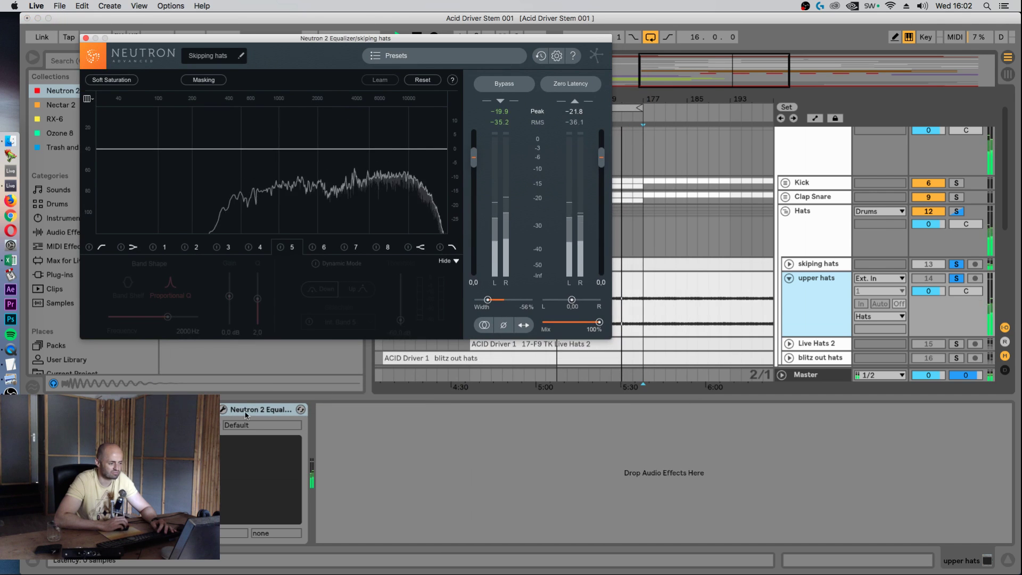
click(223, 409)
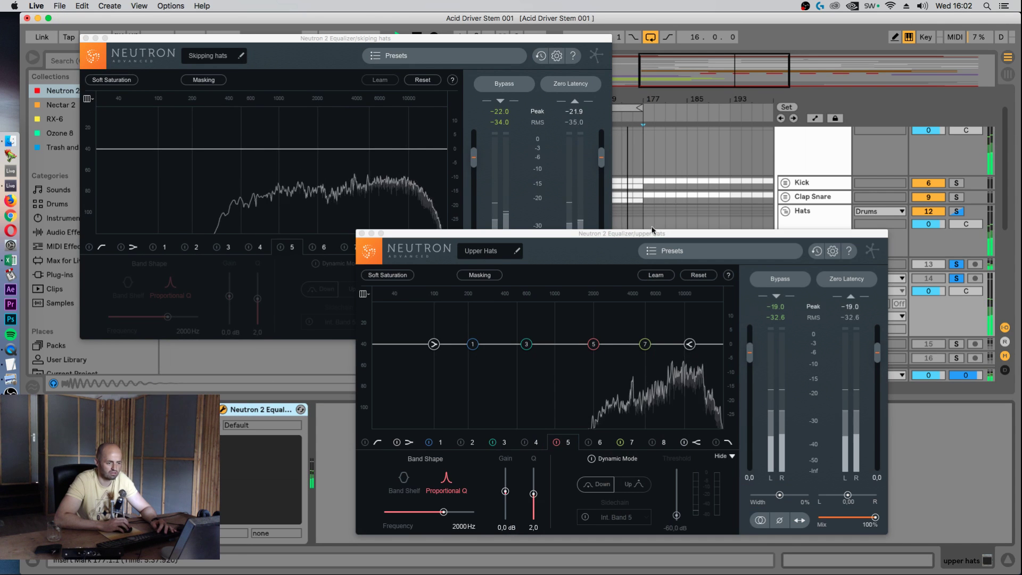
drag(622, 233, 611, 207)
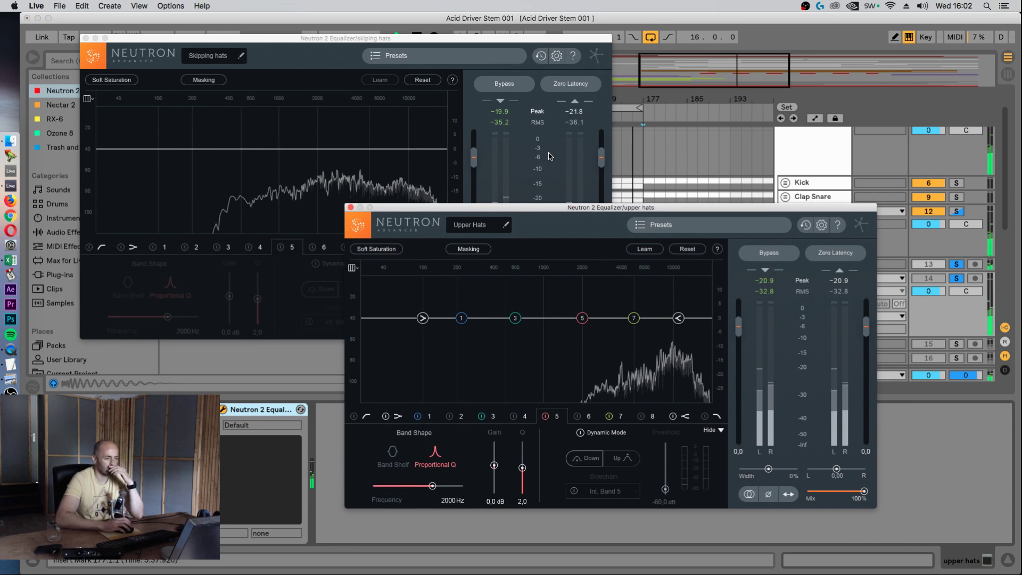
- Turn on masking in the Upper Hats equalizer against the Skipping hats instance and close the separate skiping hats window
click(469, 249)
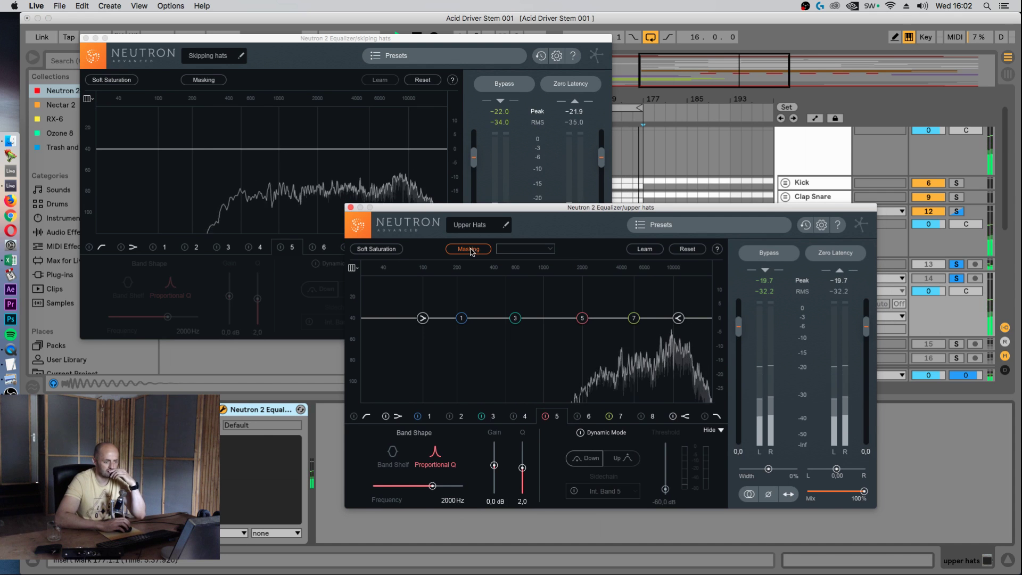
click(521, 250)
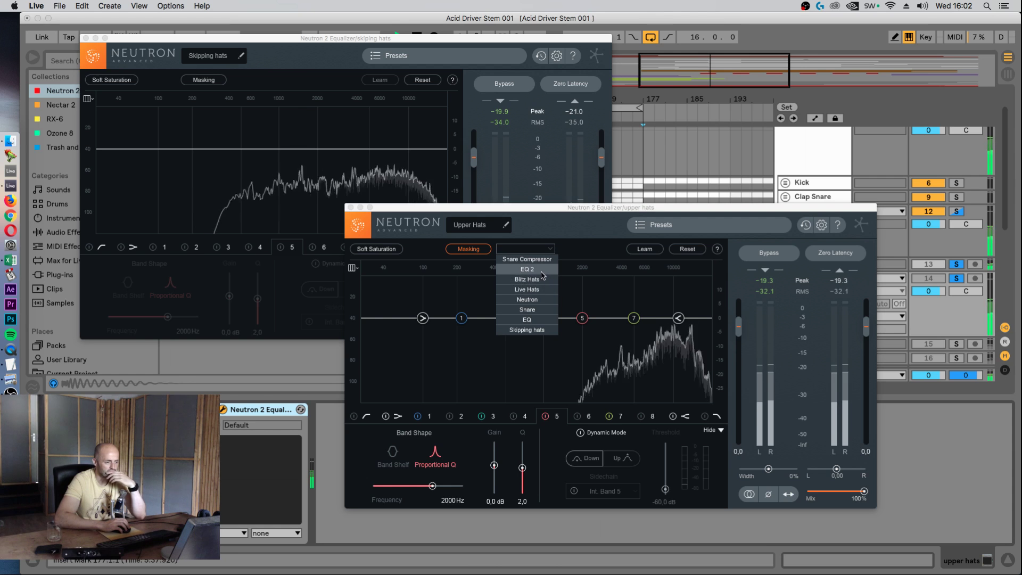
click(532, 330)
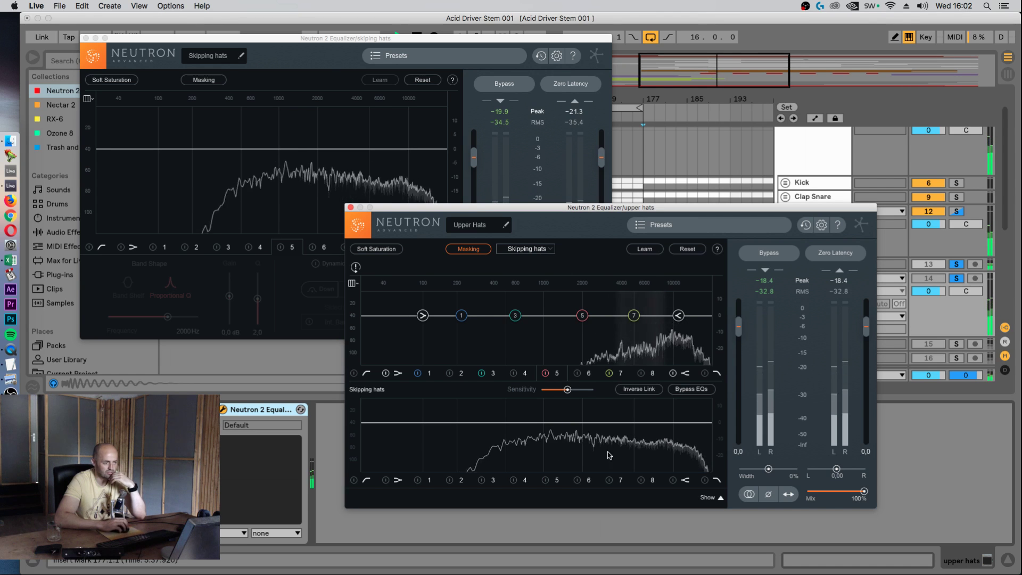
click(86, 39)
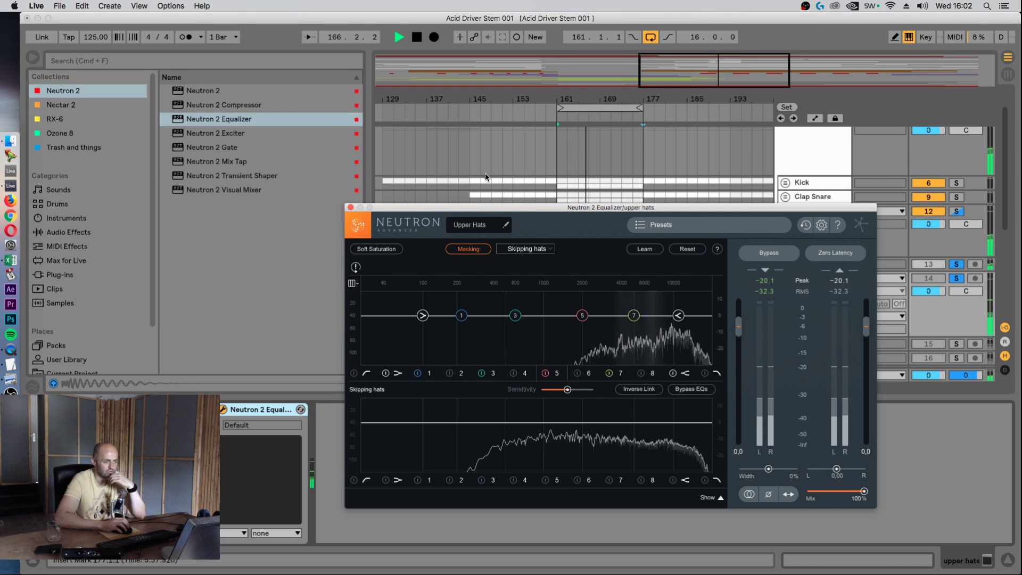
drag(497, 208, 446, 68)
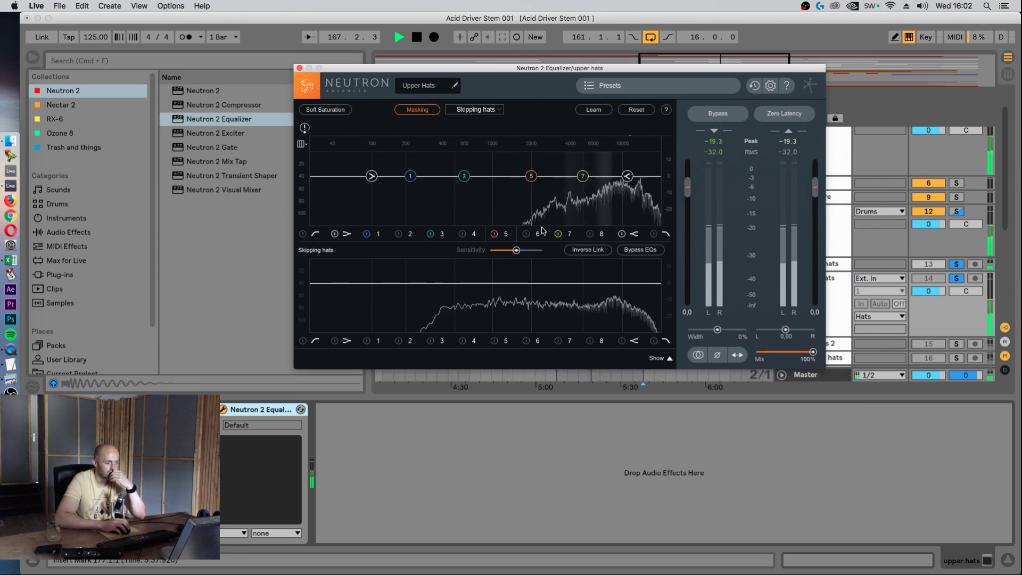
- Disable both shelves and bands 1, 3, 5 and 7 of Upper Hats, and cut its band 8 while slightly boosting band 8 of Skipping hats
click(334, 233)
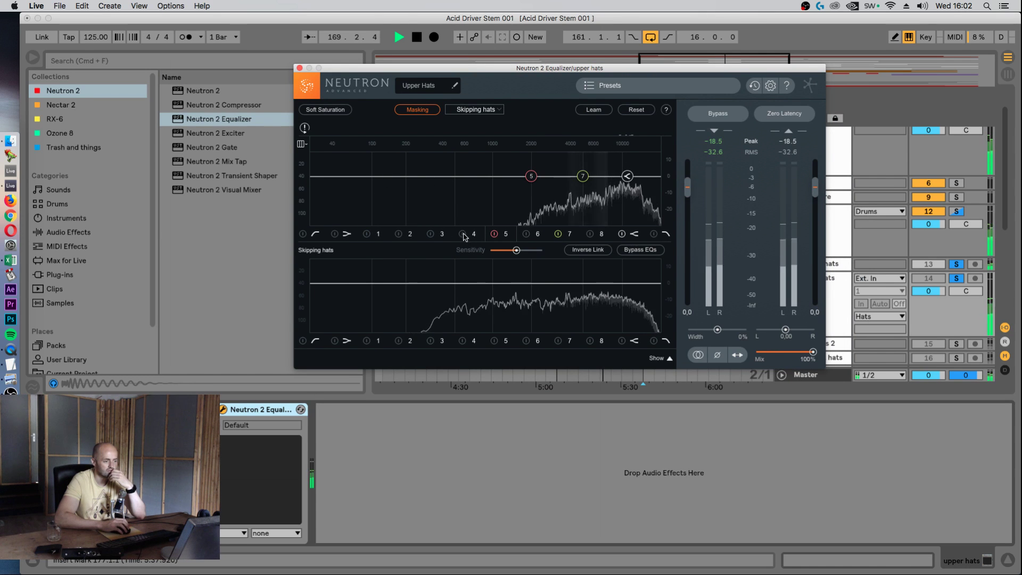
click(621, 235)
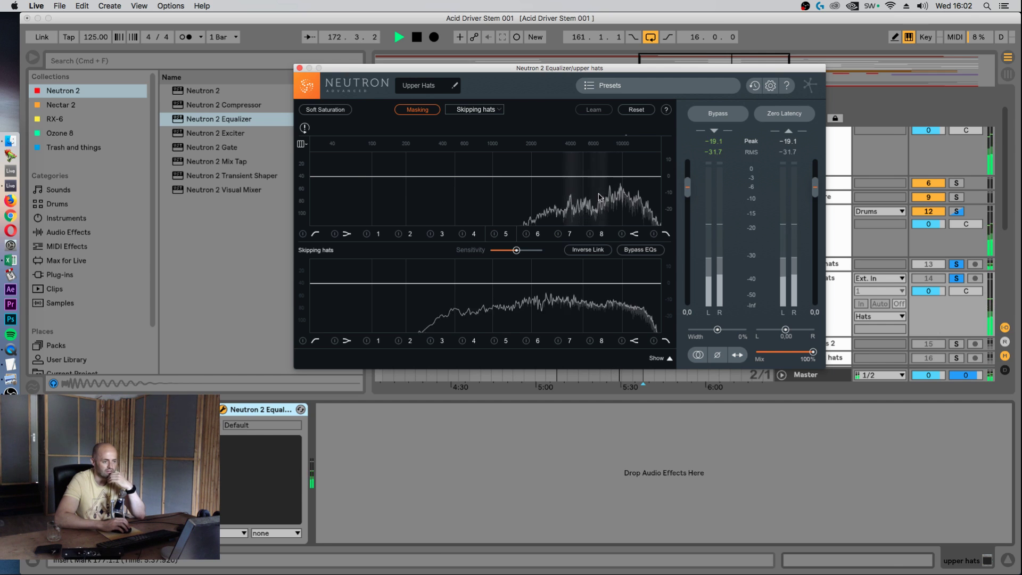
click(646, 250)
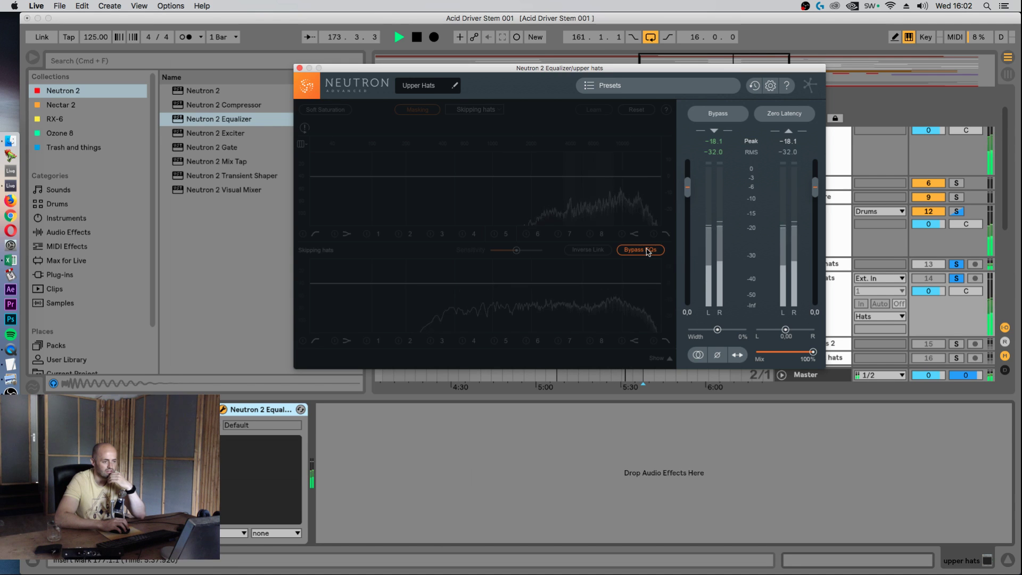
click(647, 251)
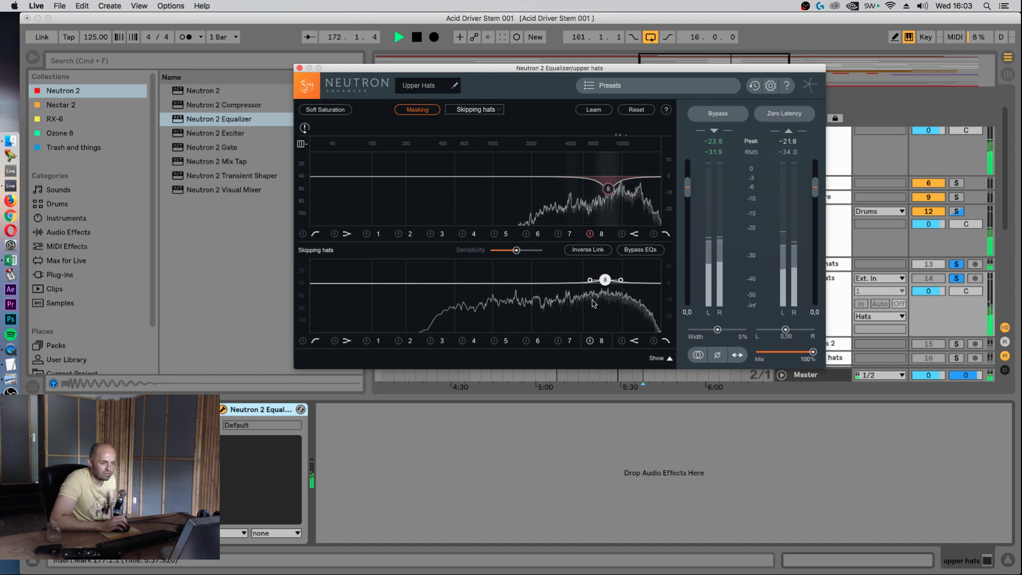
- Enable a high shelf boost near 12.2 kHz in Upper Hats and a slight high shelf cut in Skipping hats
click(622, 234)
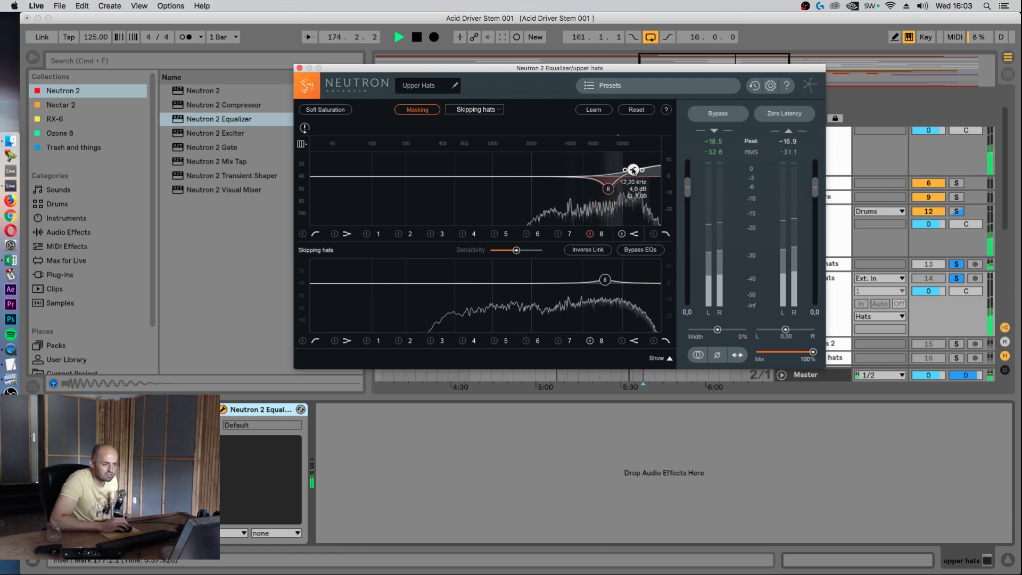
click(622, 341)
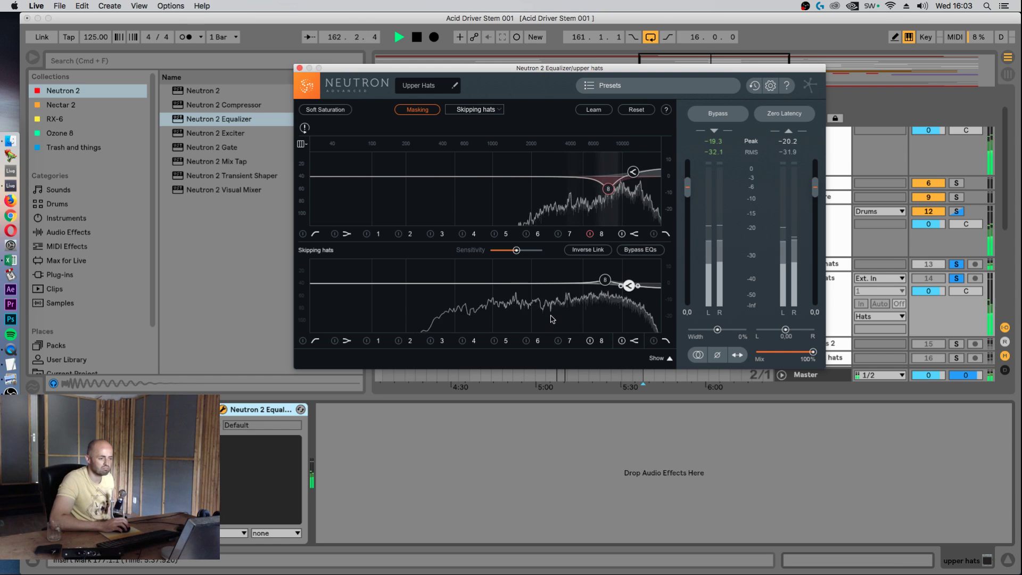
- Add a moderate band 7 cut at about 3.9 kHz to Upper Hats and close the equalizer window
double_click(569, 185)
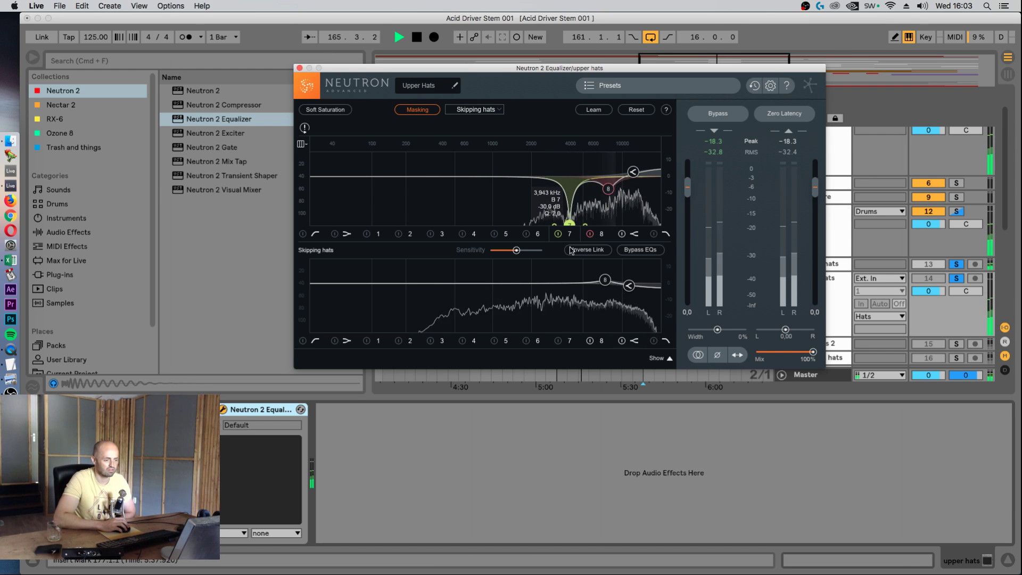
drag(570, 250, 569, 194)
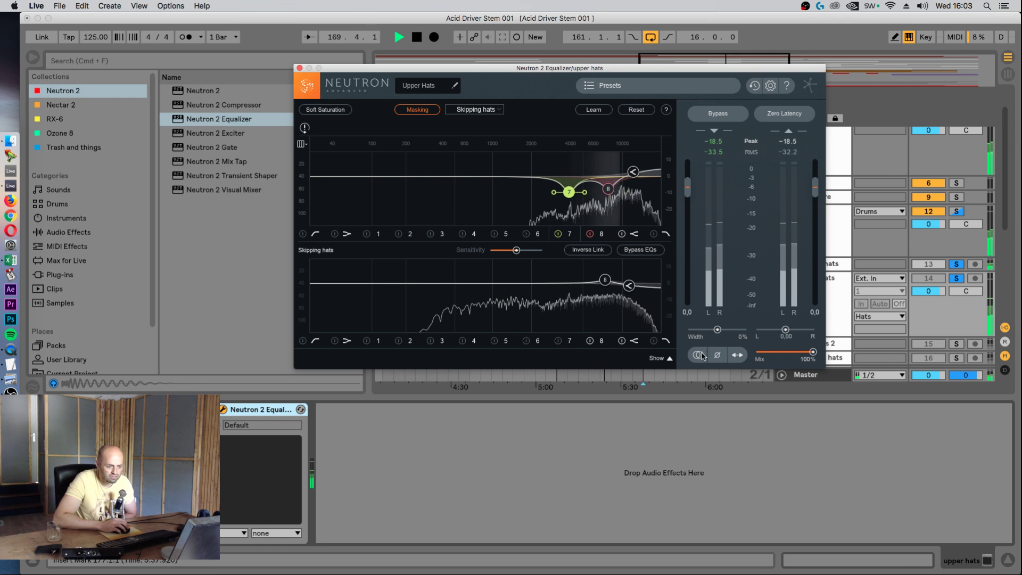
mouse_move(718, 332)
mouse_down()
mouse_move(736, 333)
mouse_move(716, 331)
mouse_up()
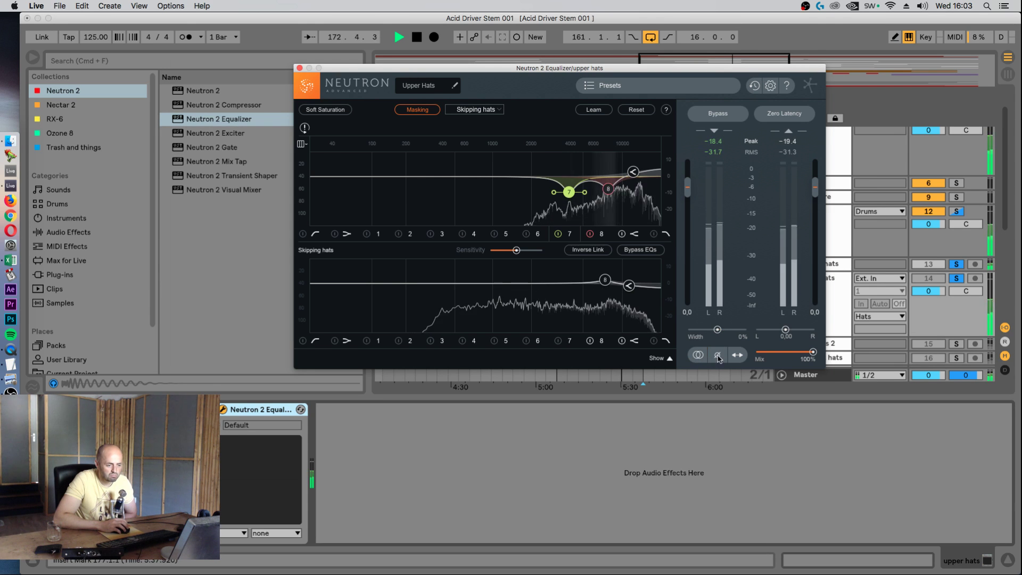
click(299, 68)
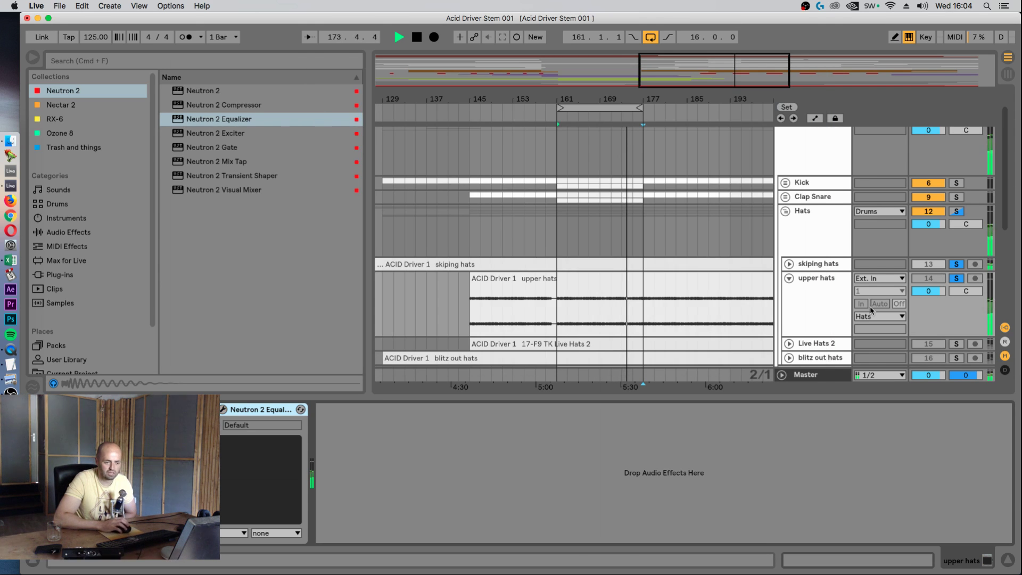
- Unfold and solo the Live Hats 2 track, and open its Neutron 2 Equalizer clear of the track headers
click(804, 303)
scroll(804, 302, down, 2)
scroll(804, 303, down, 3)
click(807, 270)
click(789, 269)
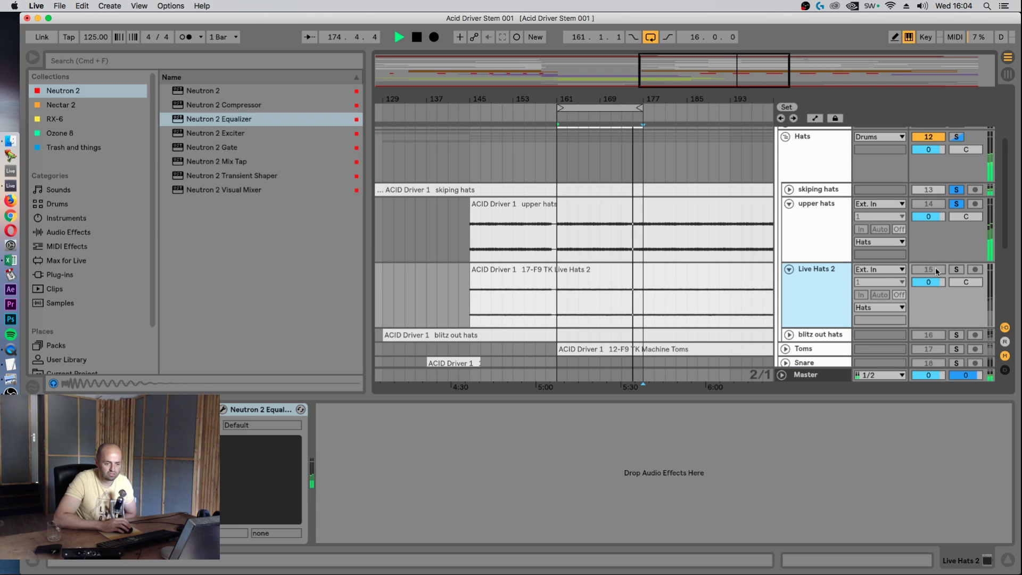
click(955, 269)
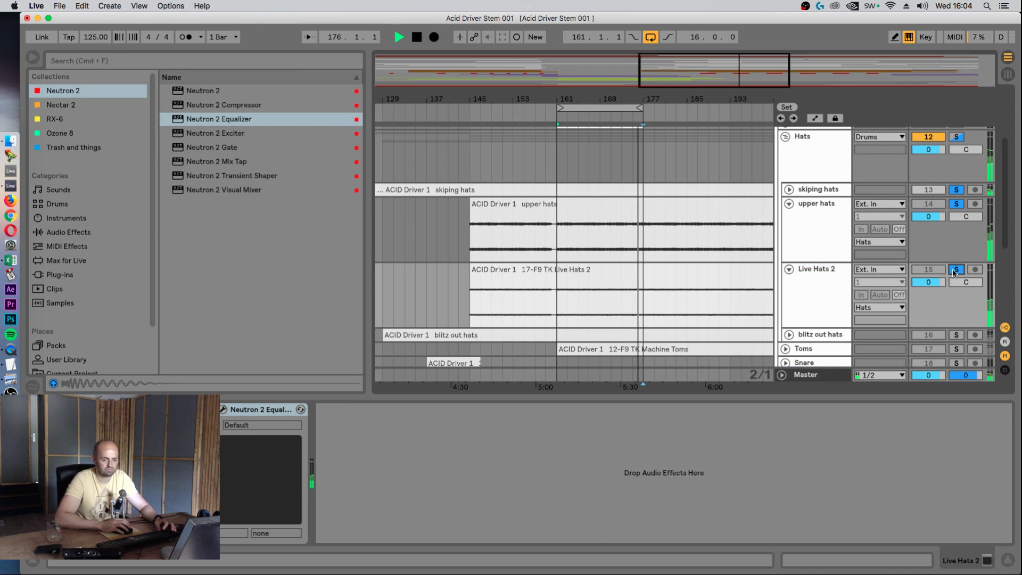
click(801, 284)
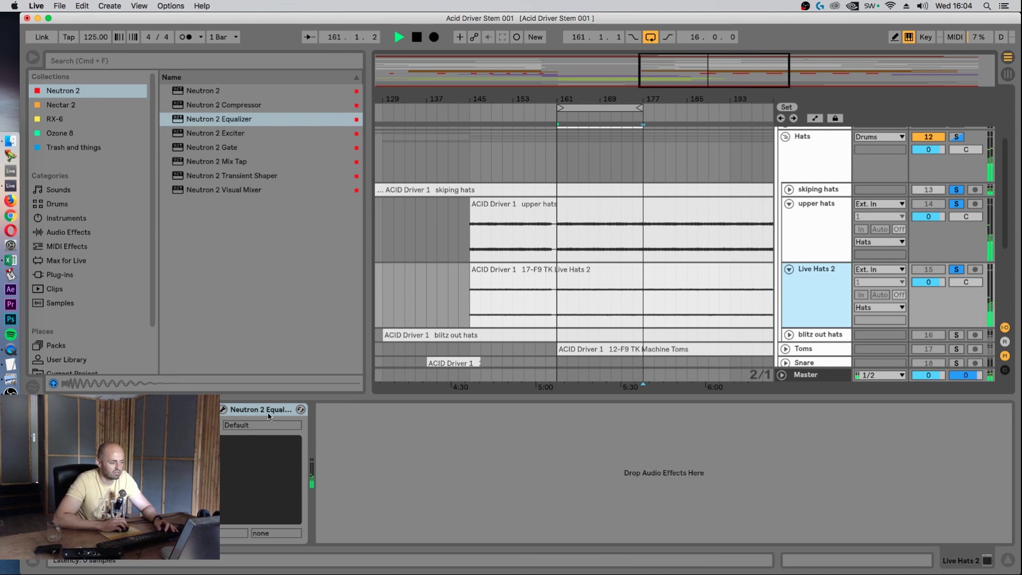
click(222, 410)
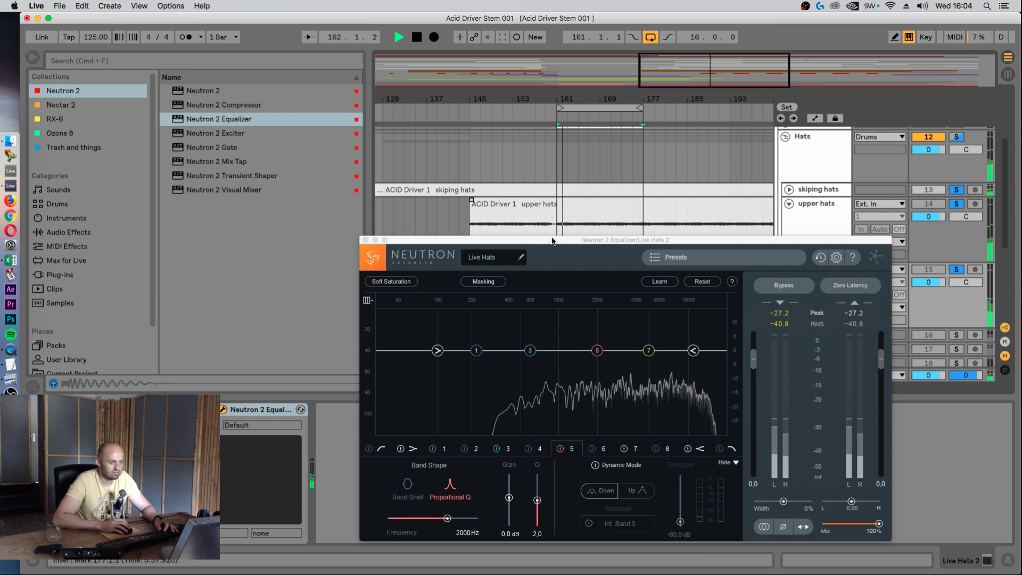
drag(530, 249, 416, 151)
- Disable both shelves and bands 1, 3, 5 and 7 in the Live Hats 2 equalizer
click(267, 350)
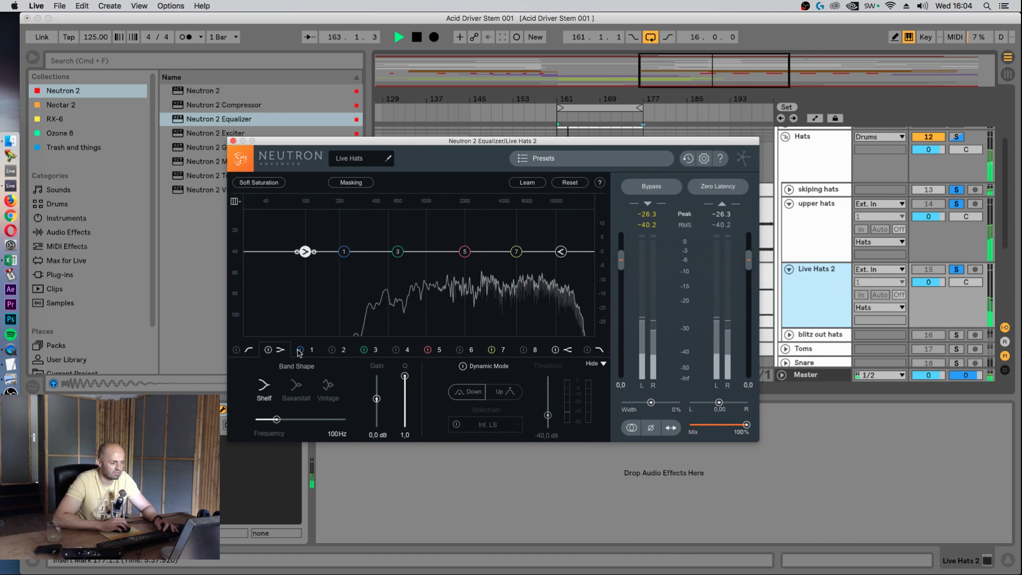
click(299, 349)
click(268, 349)
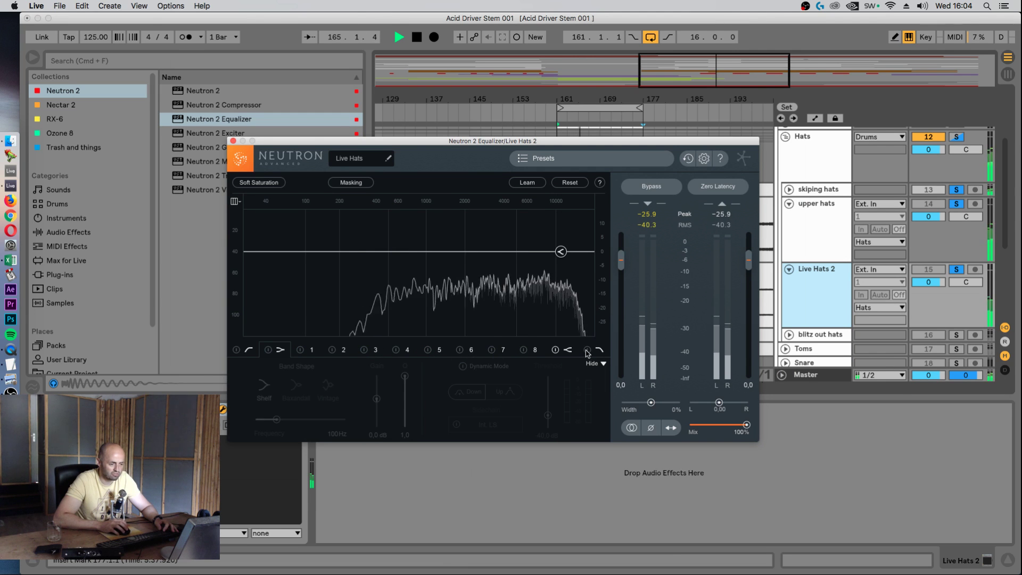
click(555, 350)
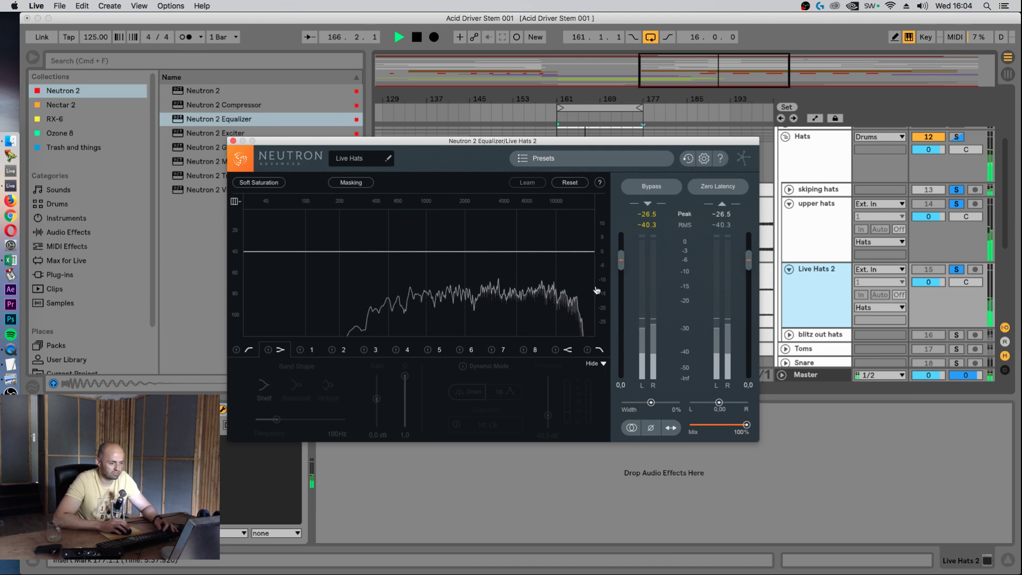
- Enable a 12 dB high-cut filter slightly above 2 kHz, boost band 3 by 3.9 dB at 522 Hz, and close the Live Hats 2 equalizer
click(587, 350)
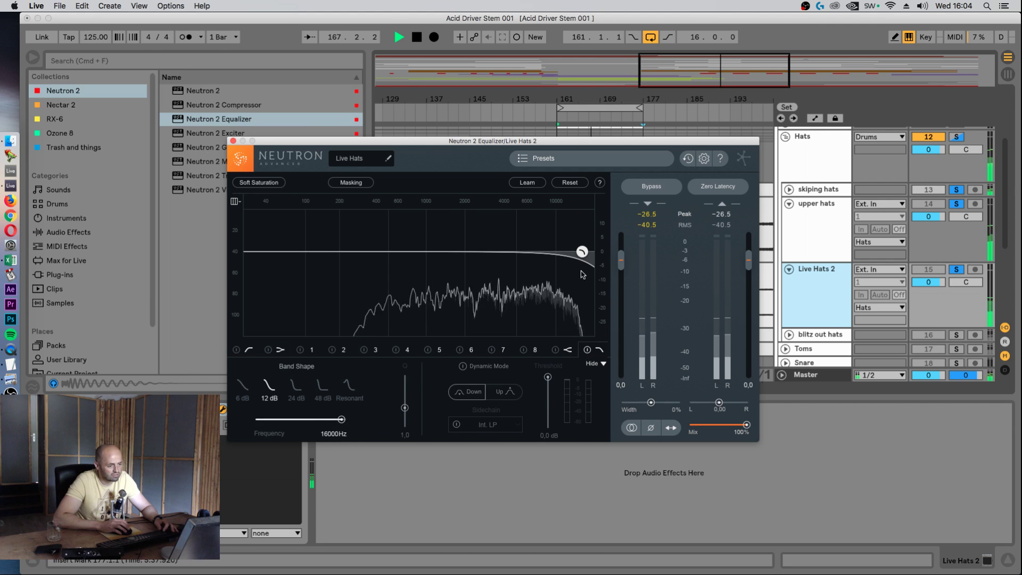
drag(584, 253, 390, 241)
double_click(414, 235)
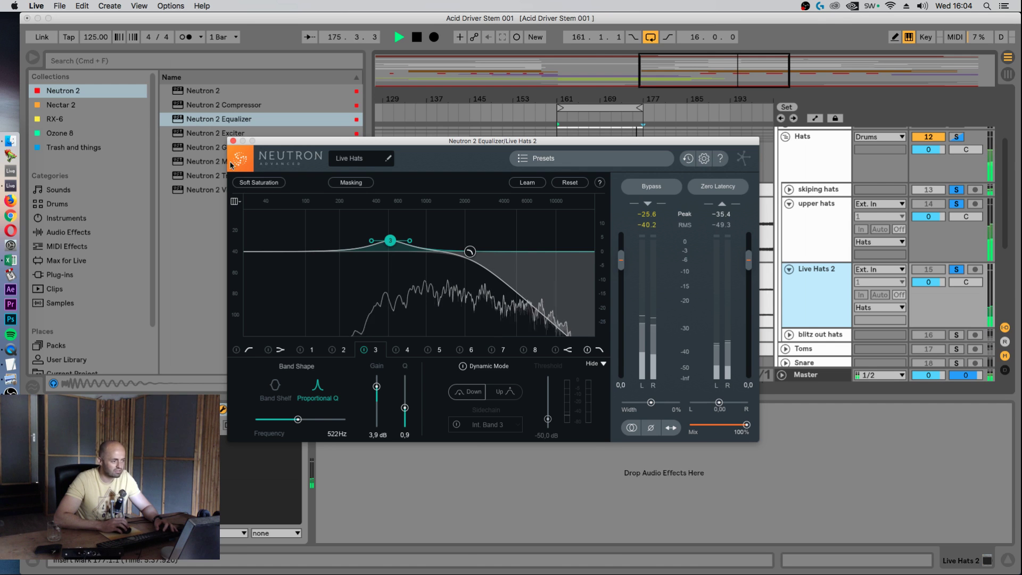
click(234, 143)
- Unfold and solo the blitz out hats track, and open its Neutron 2 Equalizer clear of the track headers
scroll(878, 276, down, 2)
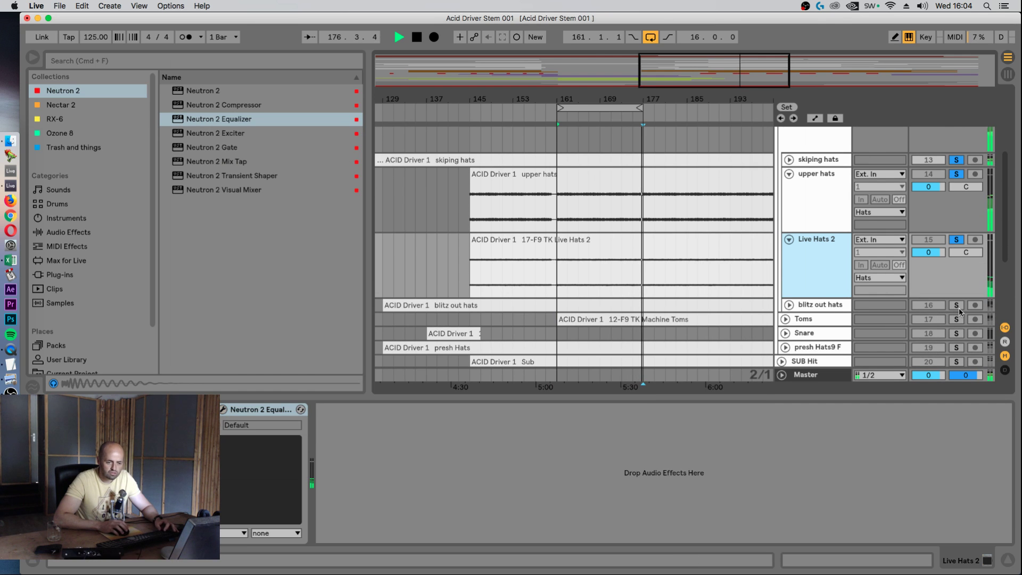
click(789, 305)
click(814, 308)
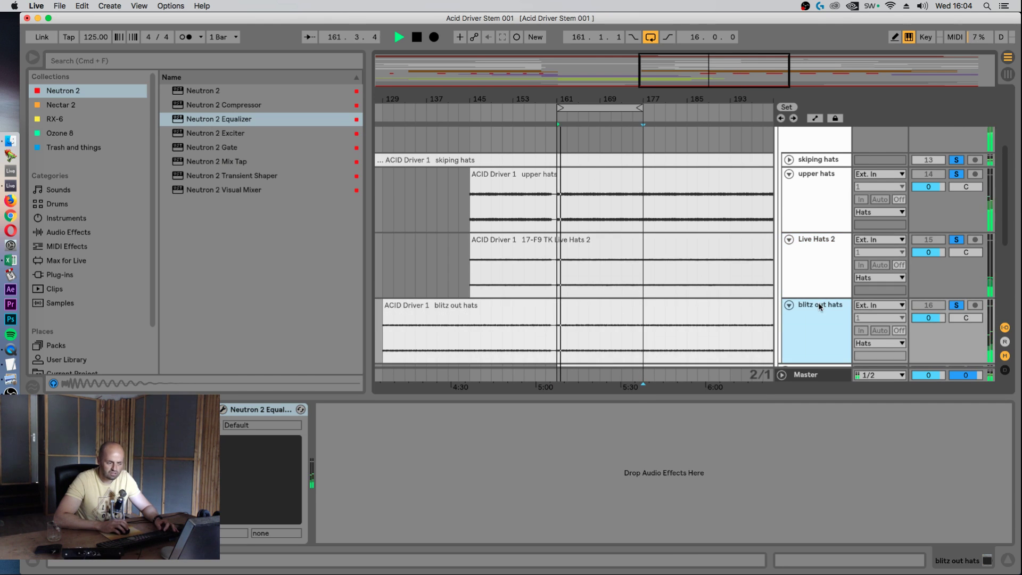
click(223, 409)
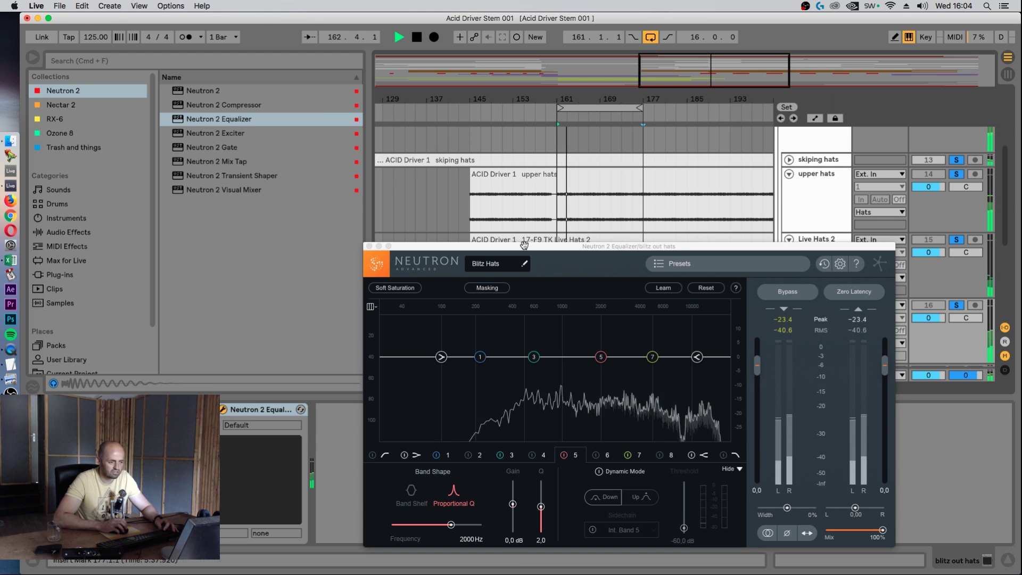
drag(539, 242, 499, 187)
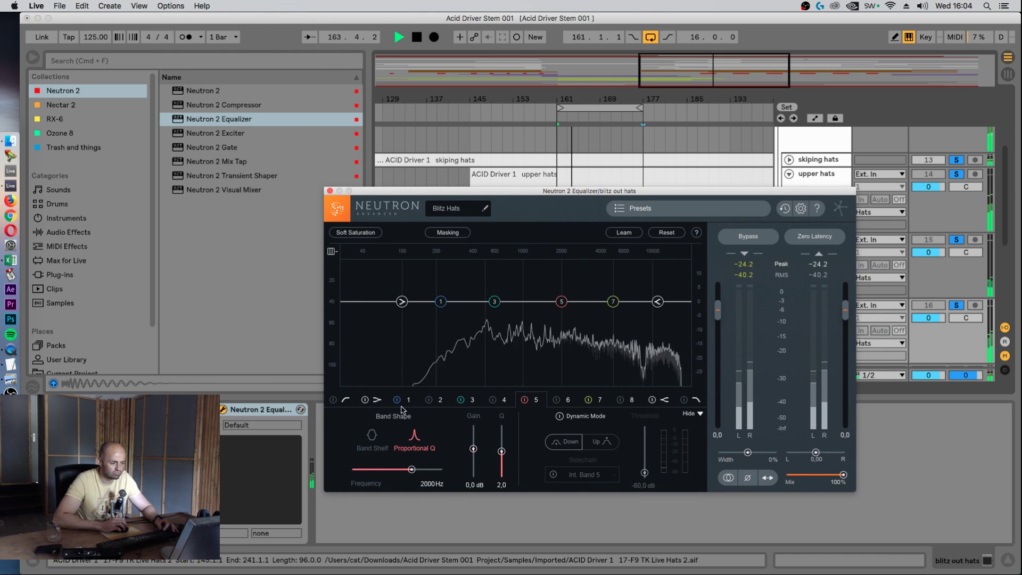
- Disable the low shelf and bands 1, 3, 5 and 7 in Blitz Hats, and boost the high shelf by 3.7 dB at 9035 Hz
click(365, 400)
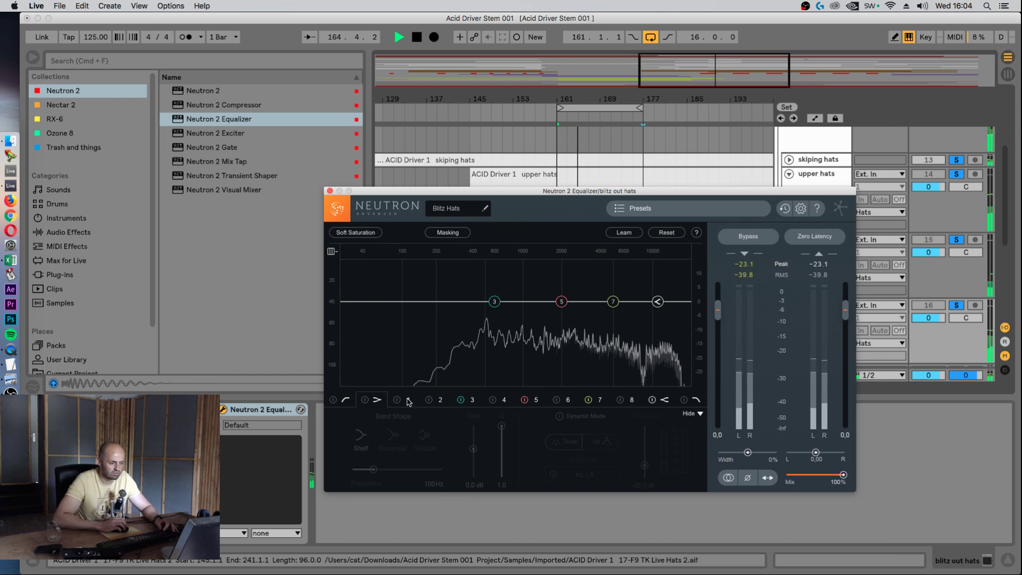
click(533, 401)
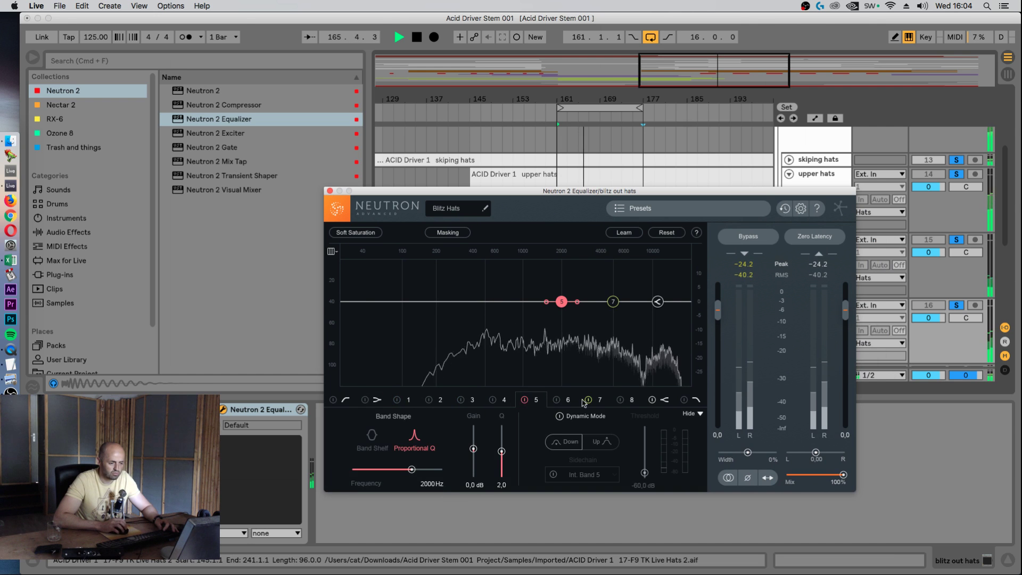
click(524, 400)
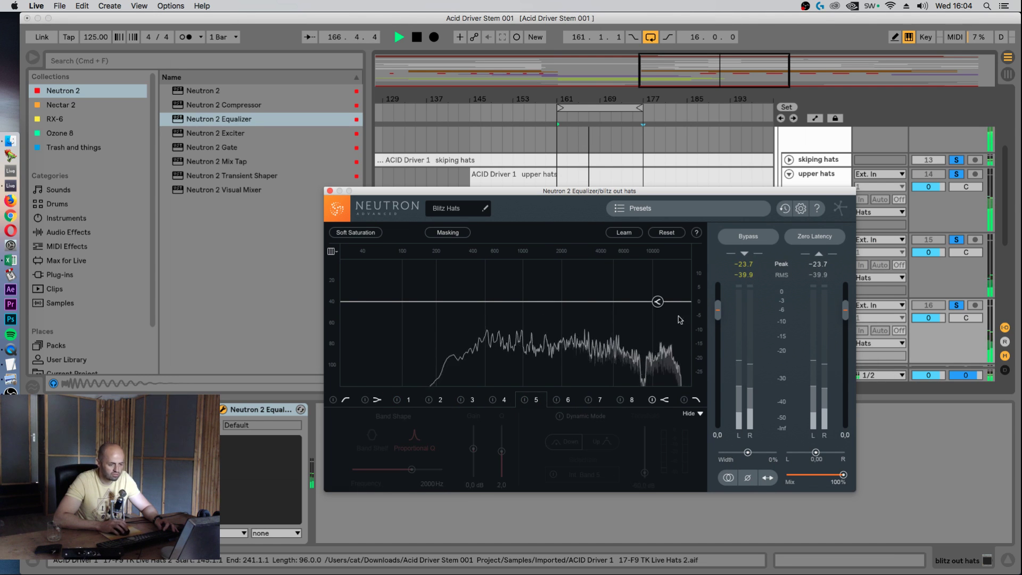
mouse_move(658, 301)
mouse_down()
mouse_move(654, 337)
mouse_move(546, 342)
mouse_move(576, 341)
mouse_move(615, 314)
mouse_move(608, 289)
mouse_move(646, 281)
mouse_move(646, 291)
mouse_up()
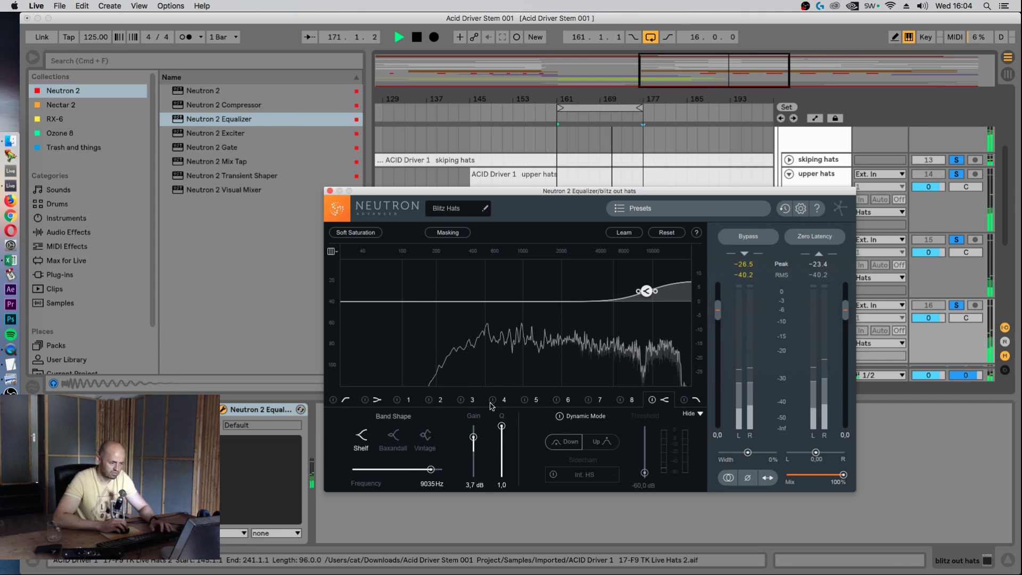
- Add a deep band 4 cut near 2 kHz to Blitz Hats, and try a 7.4 dB band 2 cut at 497 Hz before disabling band 2
click(492, 399)
drag(533, 301, 557, 334)
drag(469, 275, 484, 322)
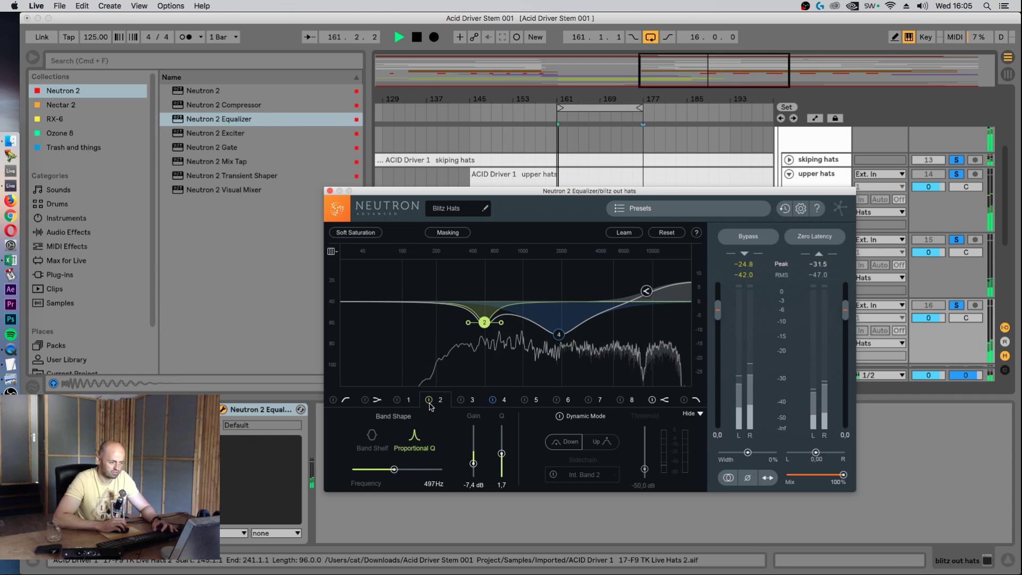
click(429, 402)
- Enable a low-cut filter near 500 Hz in Blitz Hats and boost band 3 by 7.1 dB at 931 Hz with a Q of 0.4
click(333, 399)
drag(353, 302, 544, 282)
double_click(506, 288)
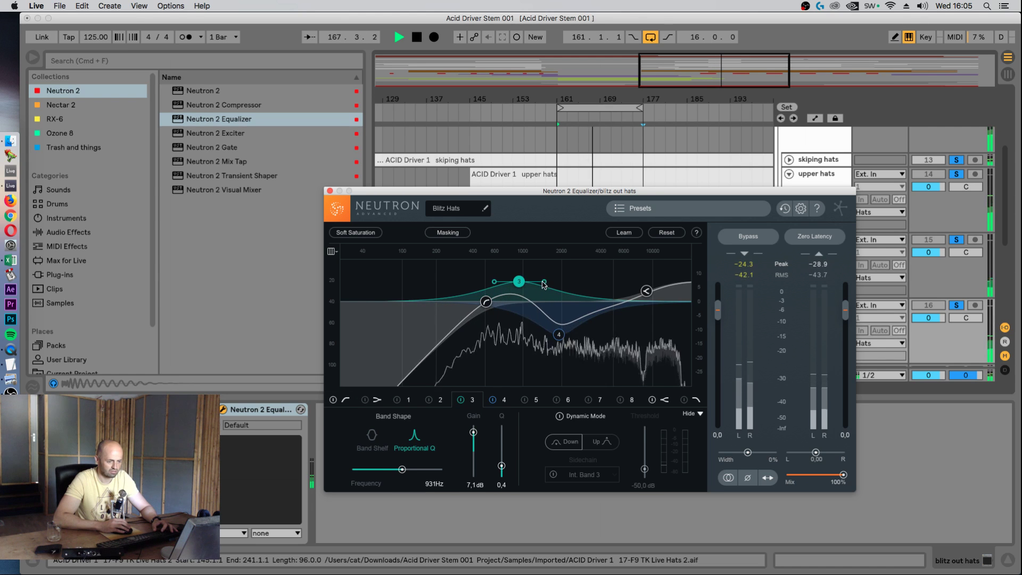
- Compare Blitz Hats with and without bypass, and ease its band 4 cut to -8.5 dB at 1958 Hz
click(739, 241)
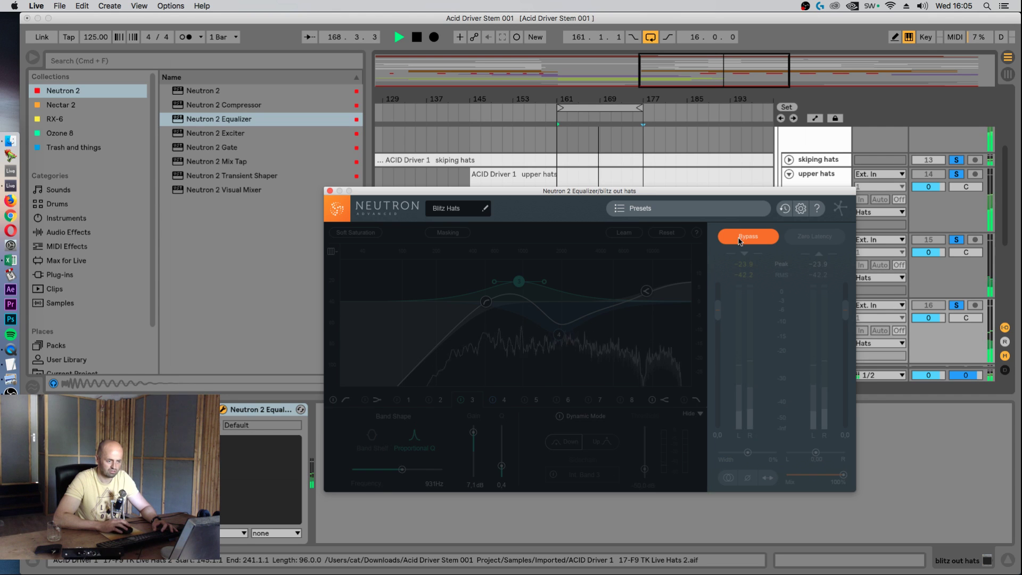
click(745, 244)
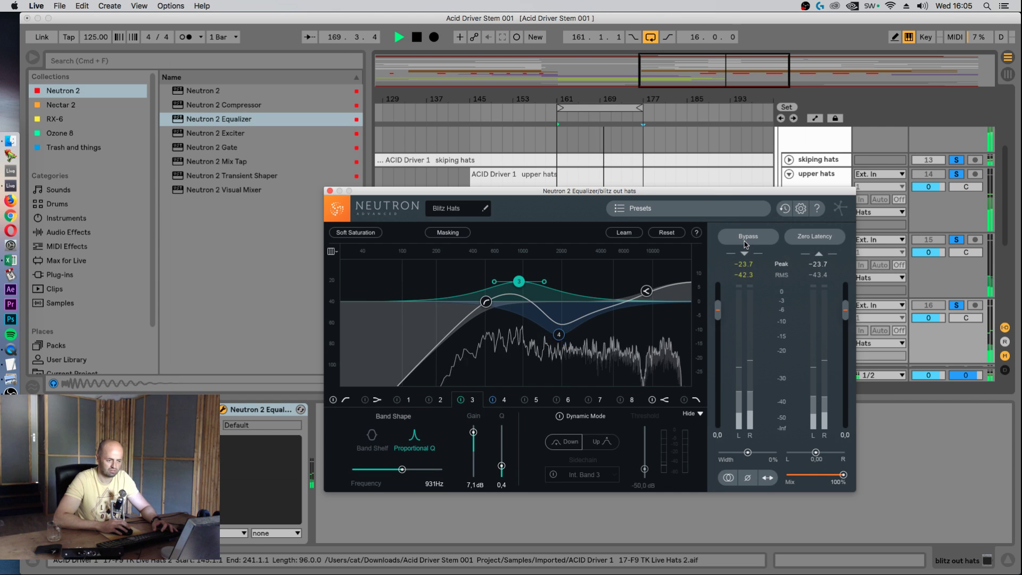
drag(559, 335, 562, 325)
click(766, 238)
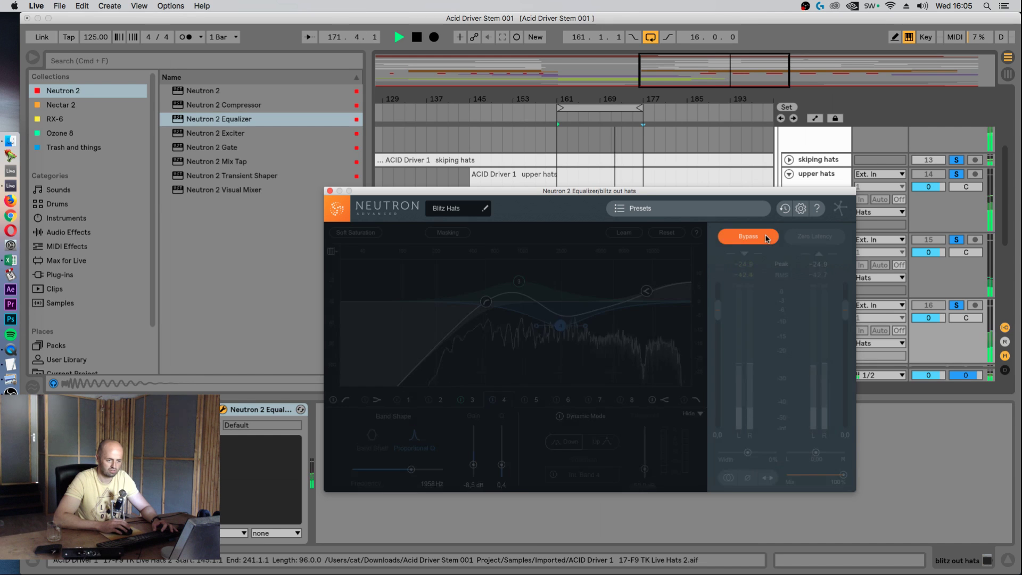
click(766, 238)
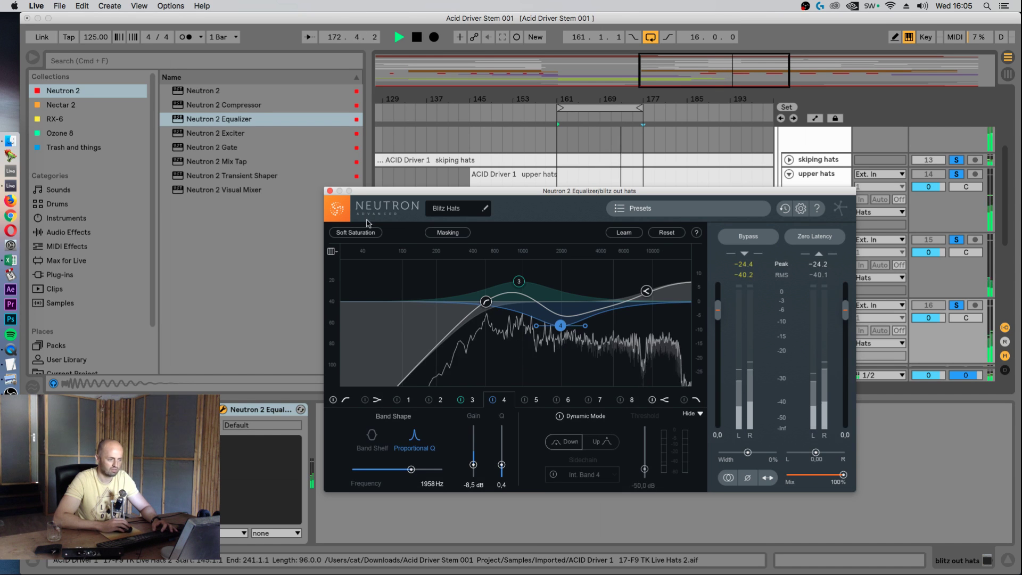
- Narrow the Blitz Hats stereo width to -24%, hide the equalizer, and lower the blitz out hats track volume to -2.0 dB
mouse_move(747, 452)
mouse_down()
mouse_move(738, 453)
mouse_move(773, 453)
mouse_move(740, 453)
mouse_up()
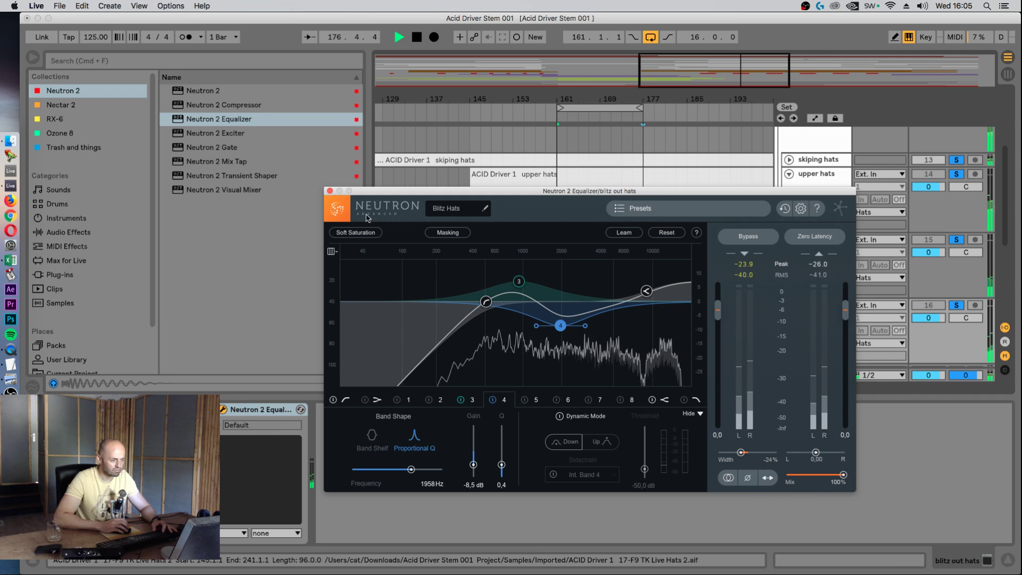
key(super+alt+p)
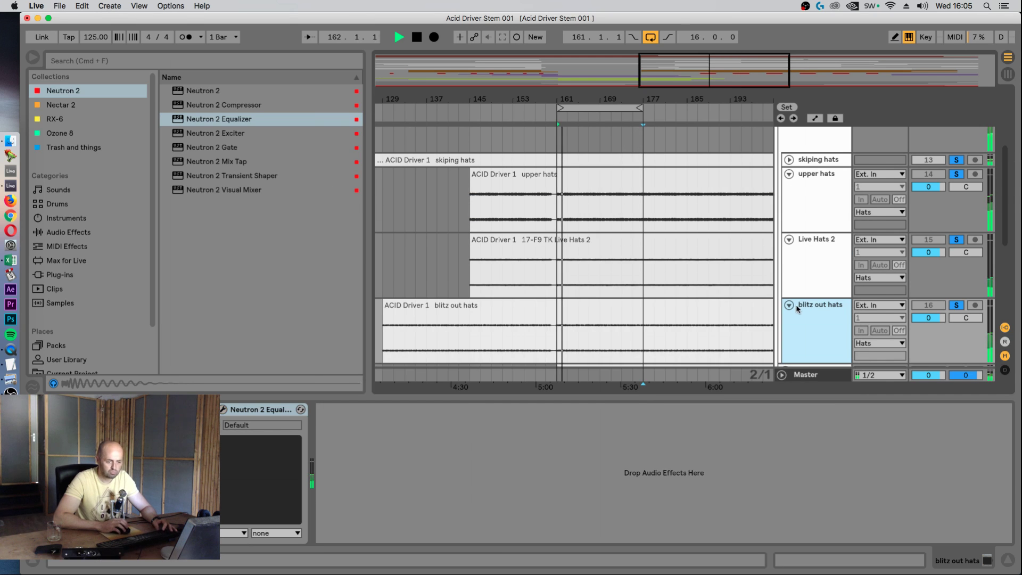
scroll(797, 308, down, 2)
drag(926, 288, 926, 290)
scroll(837, 278, up, 2)
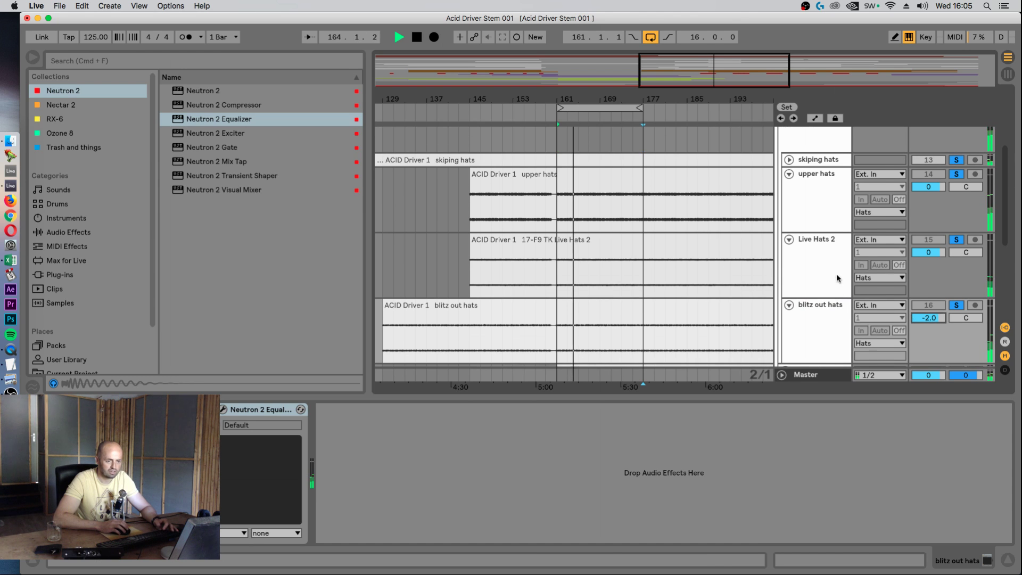
- Fold the upper hats, Live Hats 2 and blitz out hats tracks
scroll(837, 277, up, 3)
click(789, 218)
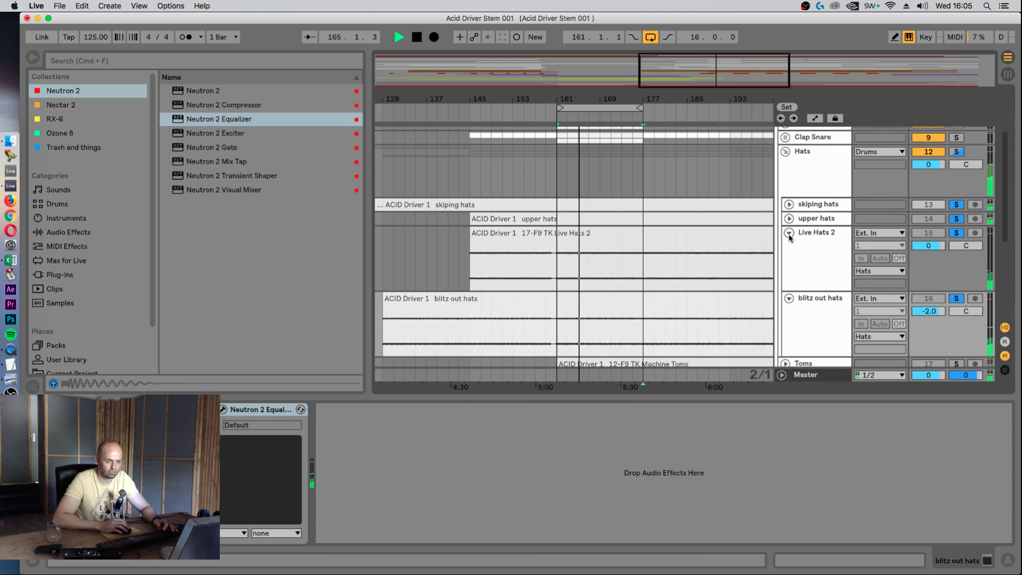
click(789, 234)
click(789, 246)
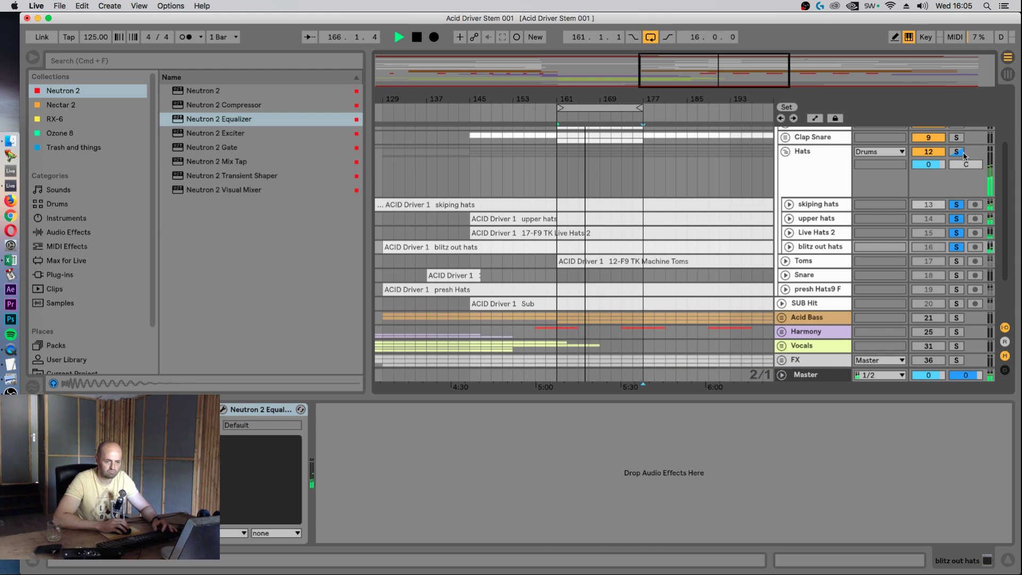
- Solo the whole Hats group and activate its skiping hats, upper hats, Live Hats 2 and blitz out hats tracks
click(957, 152)
click(935, 218)
click(933, 233)
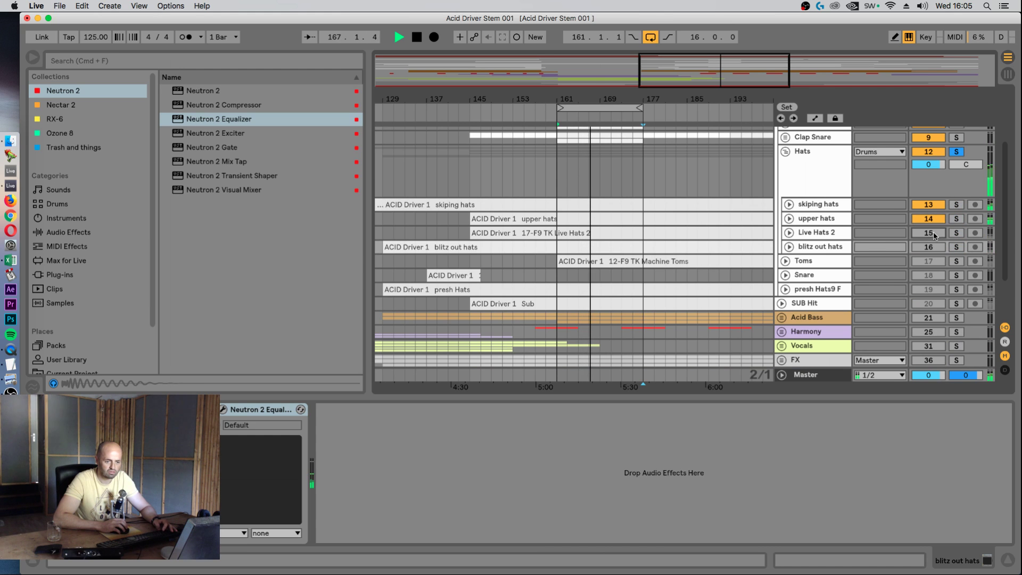
click(933, 247)
scroll(825, 206, up, 3)
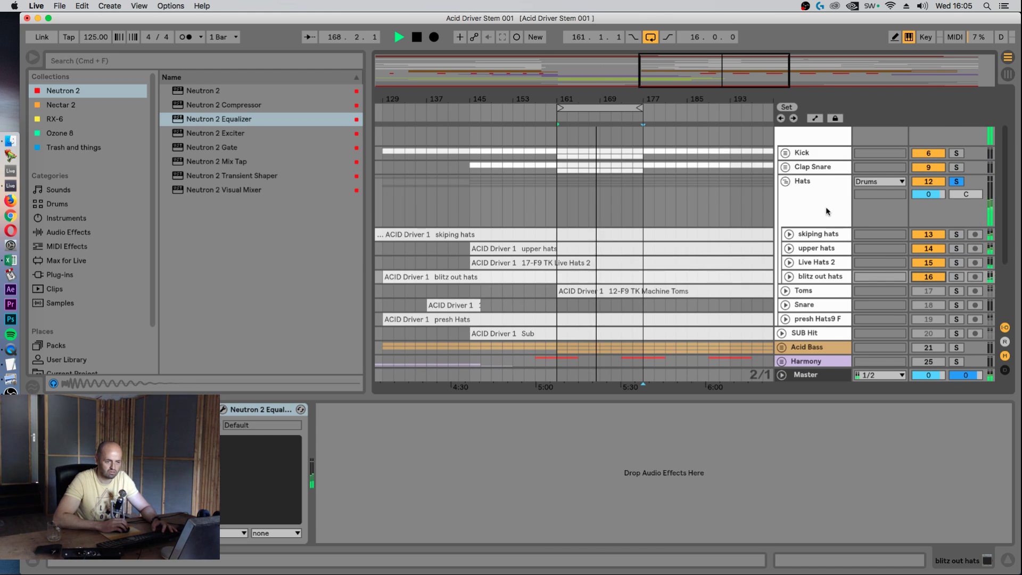
- Solo the Kick and Clap Snare groups together with Hats and restart playback from the loop start
key(space)
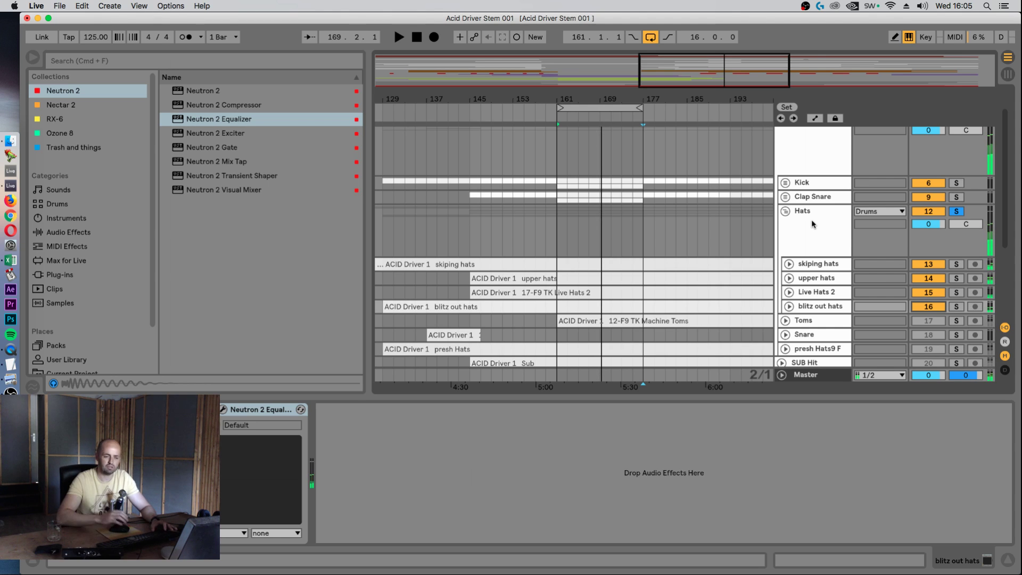
click(957, 195)
key(space)
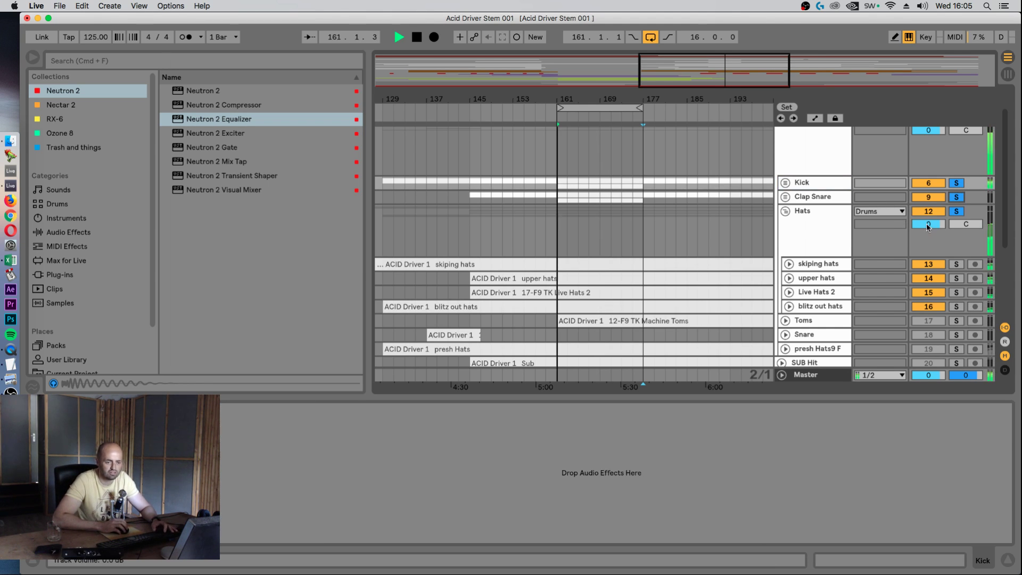
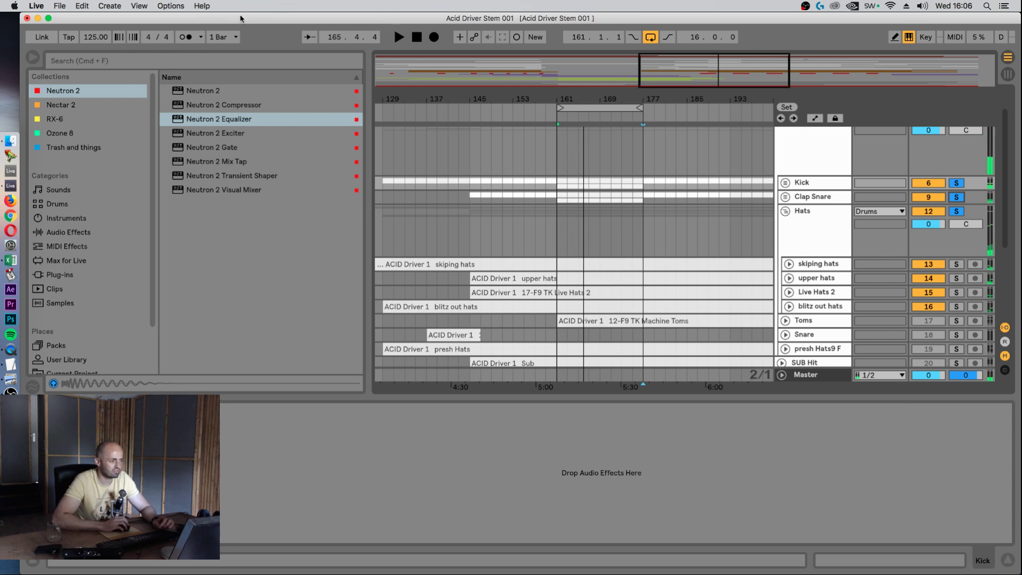
- Search all browser results for "glue" and add a Glue Compressor to the Hats group
click(209, 61)
text(glue)
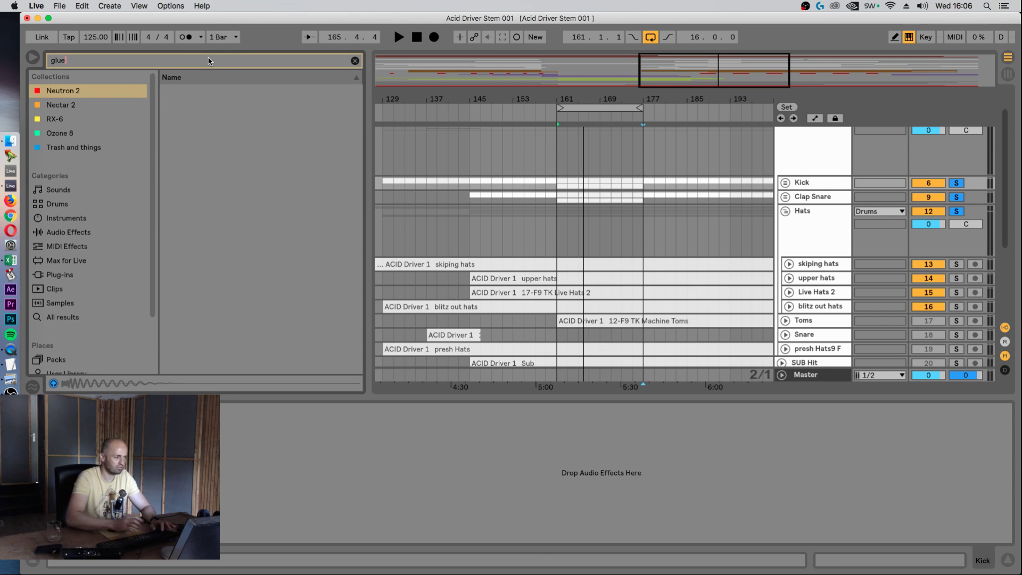
click(67, 316)
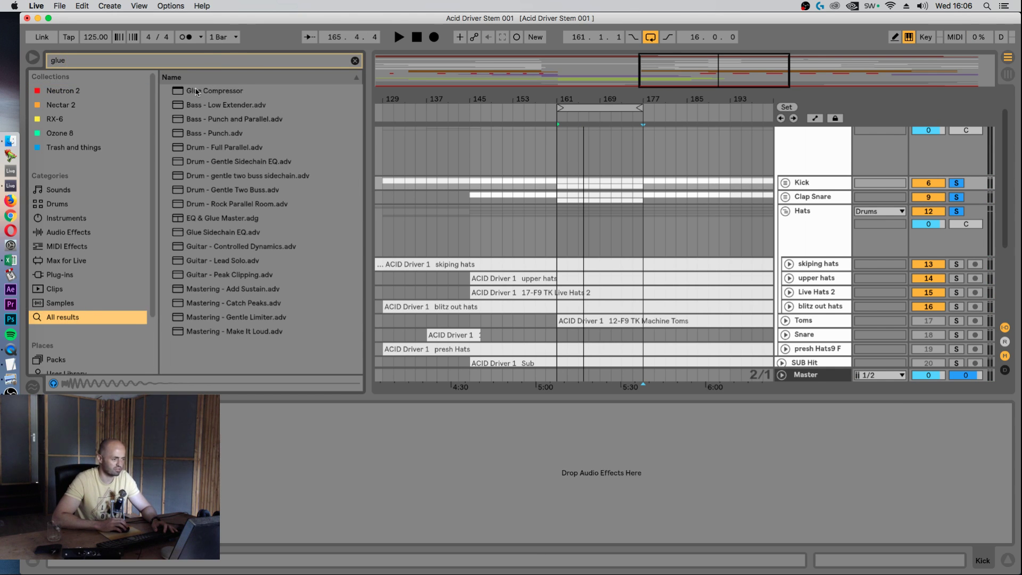
drag(196, 92, 656, 167)
drag(807, 230, 808, 233)
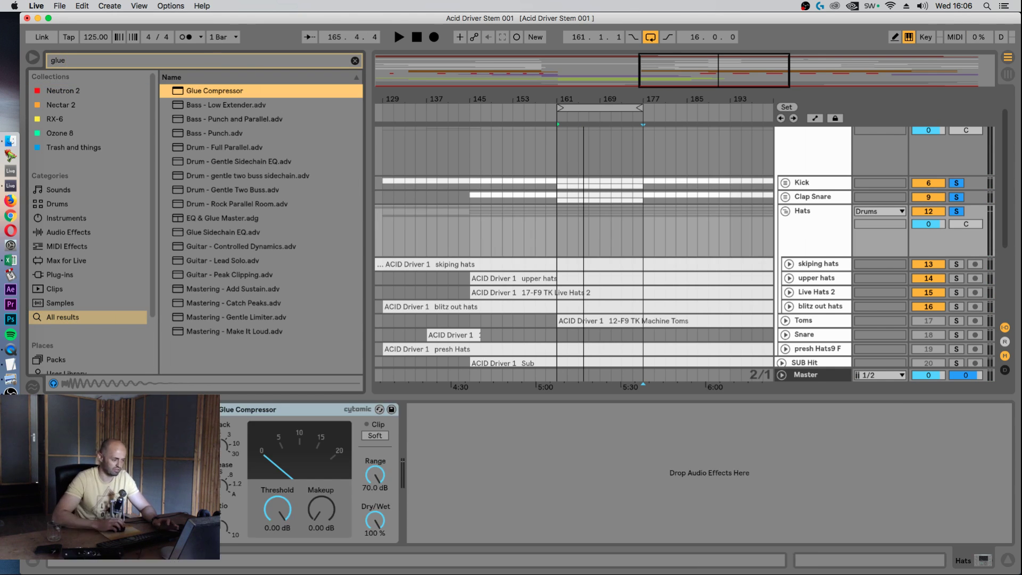
- Reveal the Glue Compressor's sidechain section, enable Sidechain, and choose Kick as its audio source
click(211, 409)
click(234, 424)
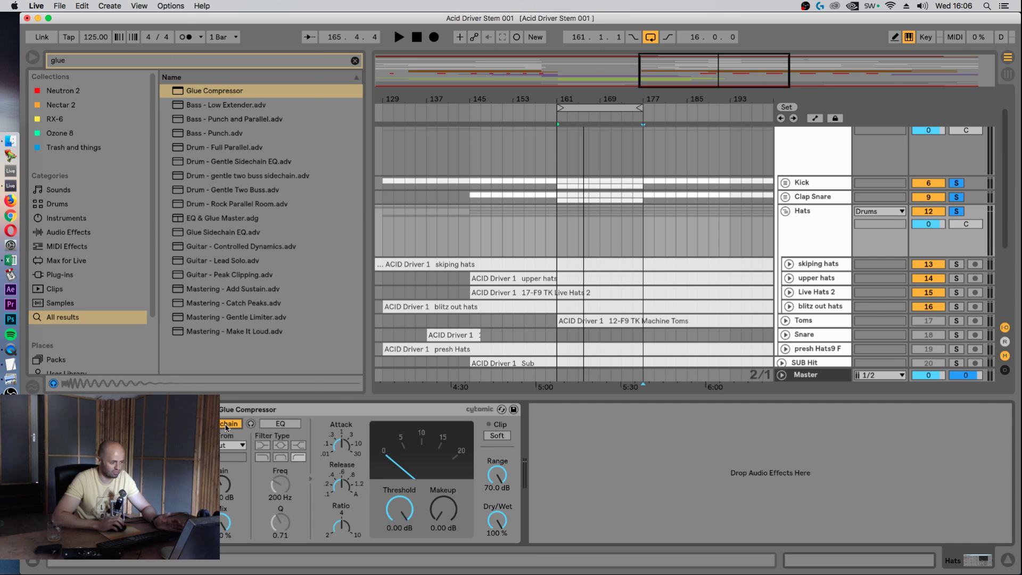
click(241, 451)
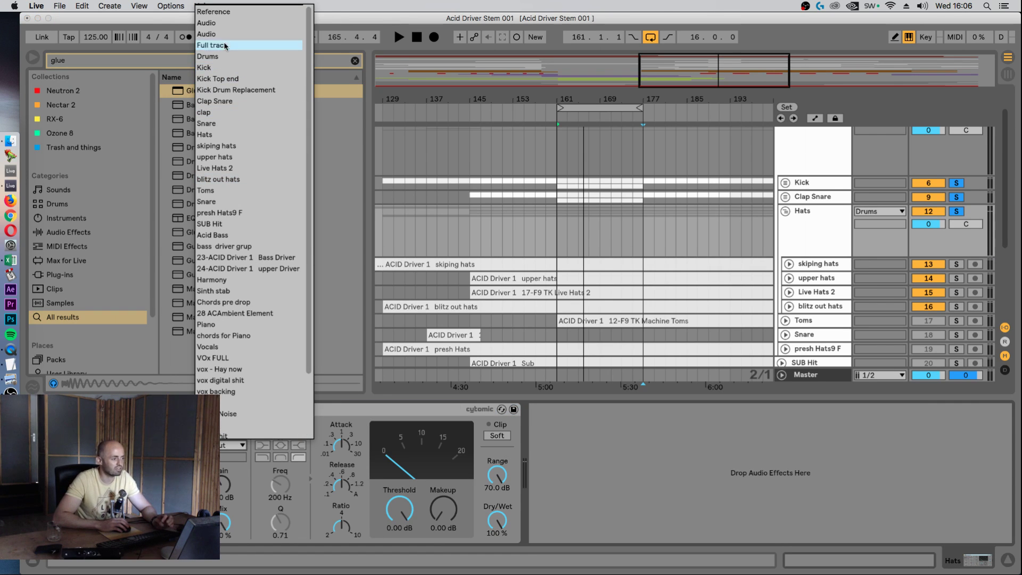
click(230, 71)
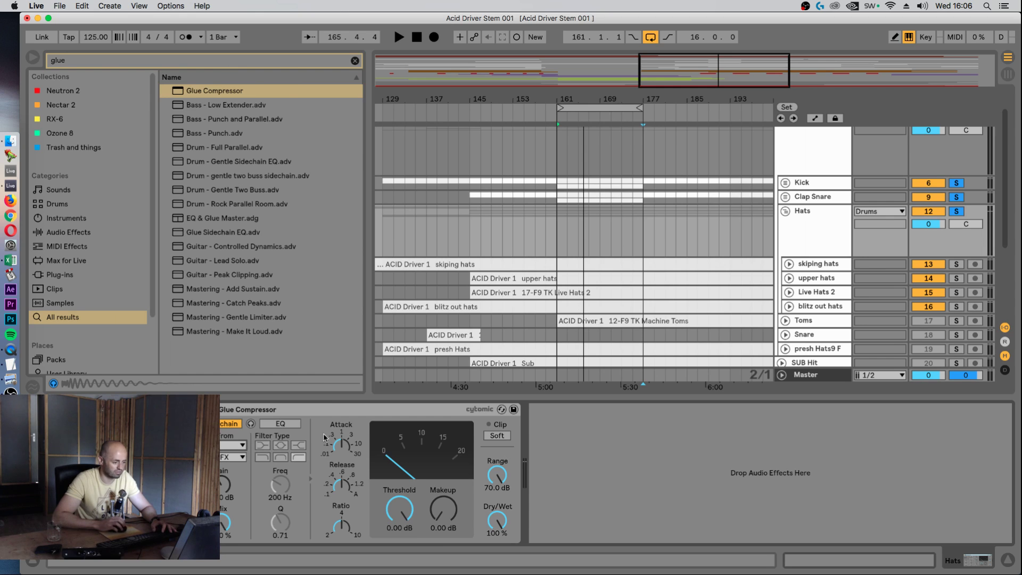
- Try a threshold of -16.2 dB on the Hats group's Glue Compressor during playback
key(space)
mouse_move(400, 508)
mouse_down()
mouse_move(408, 514)
mouse_move(409, 498)
mouse_up()
key(space)
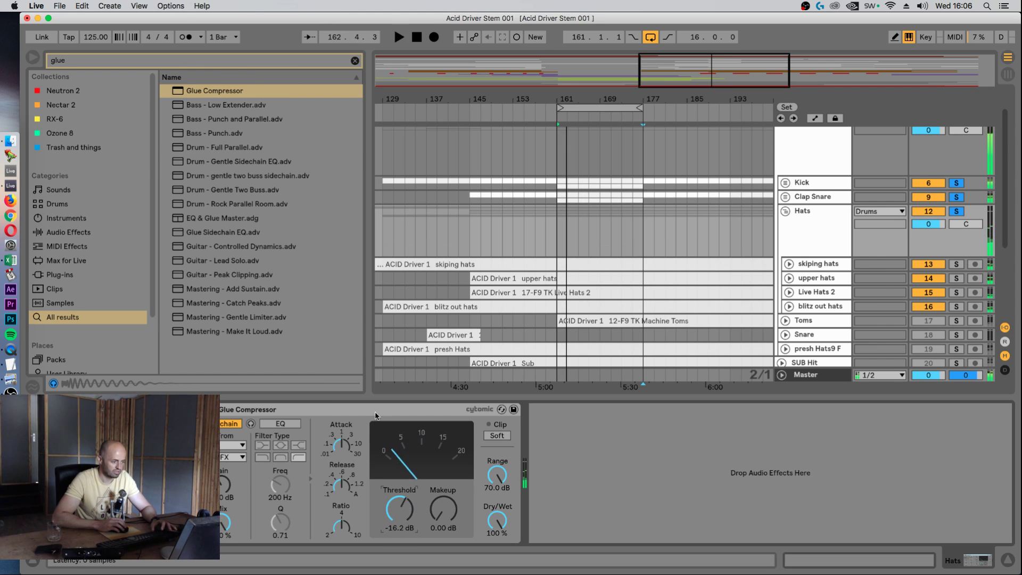
- Delete the Glue Compressor from the Hats group and replace it with LFOTool, found by searching the browser for "lfo"
click(375, 411)
key(Delete)
click(210, 66)
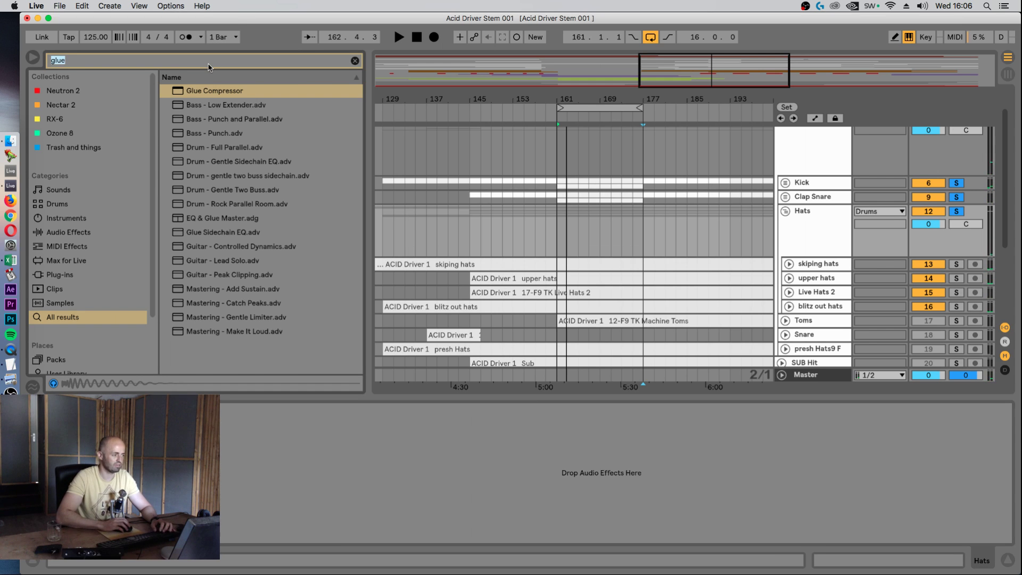
text(lfo)
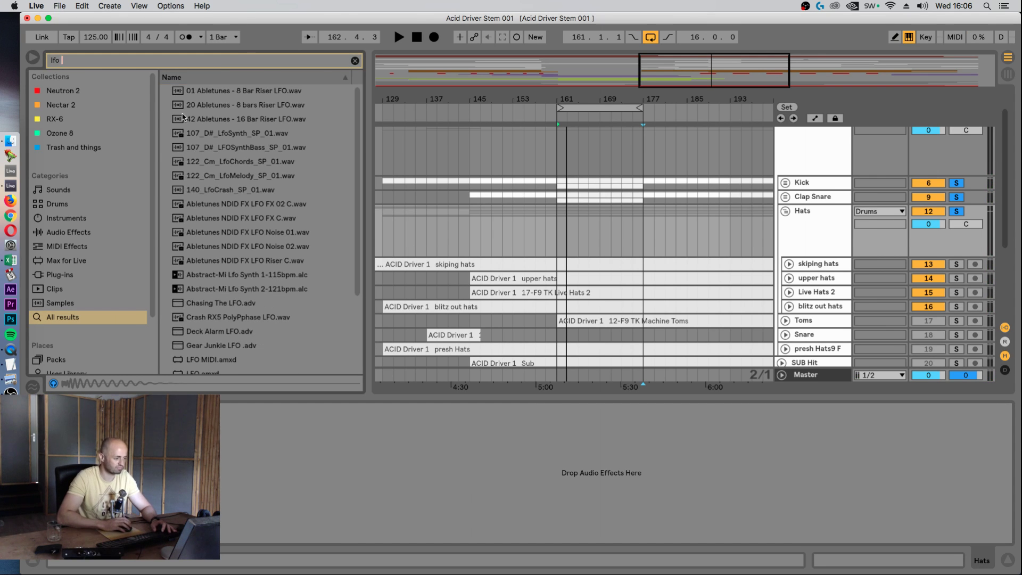
scroll(230, 277, down, 4)
drag(206, 371, 419, 334)
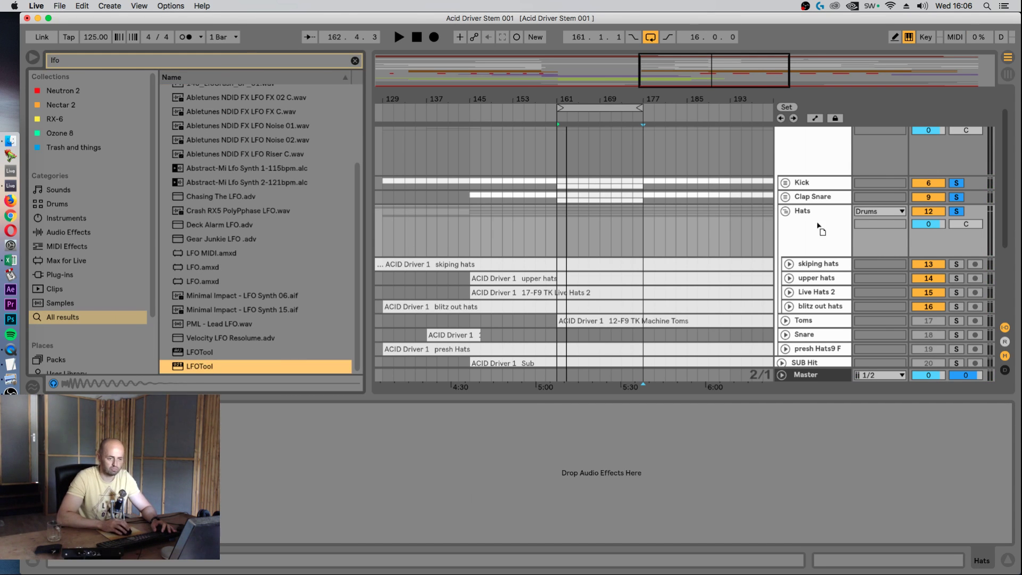
drag(817, 224, 819, 226)
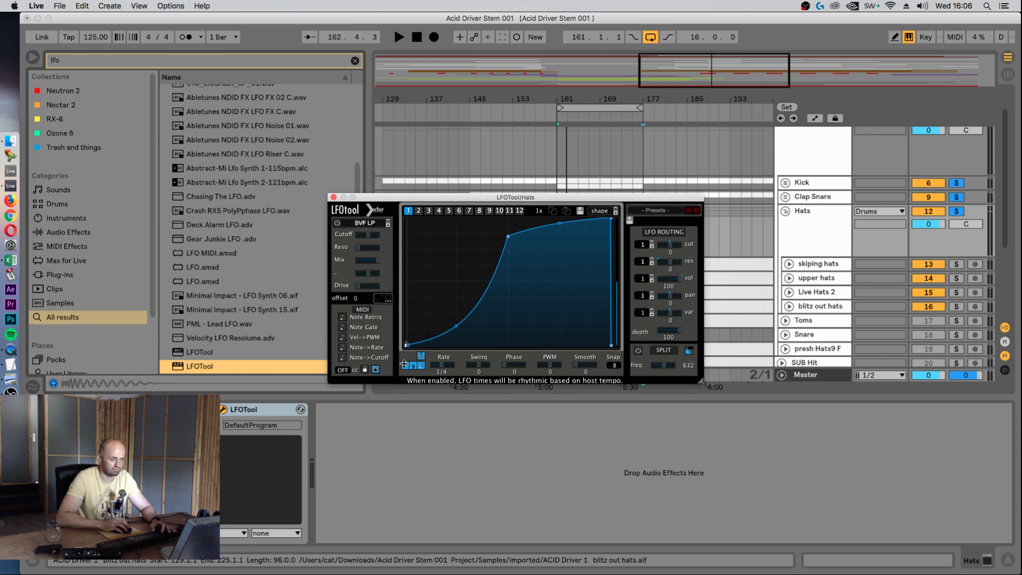
- With playback running, shape the LFOTool volume curve by pulling its peak slightly earlier, raising the knee, and lifting the start point to just below mid-height
drag(611, 219, 603, 219)
key(space)
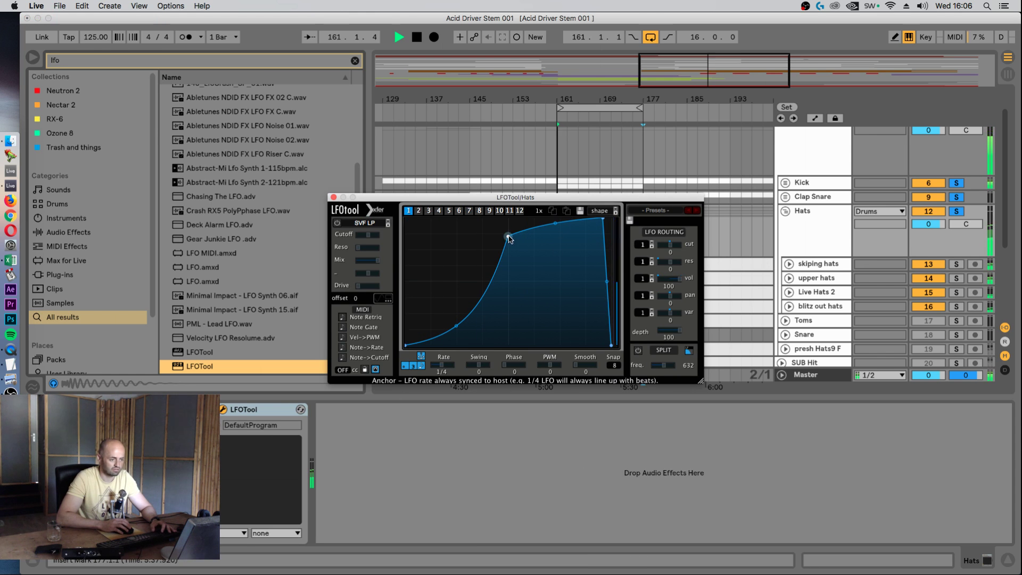
drag(508, 236, 509, 229)
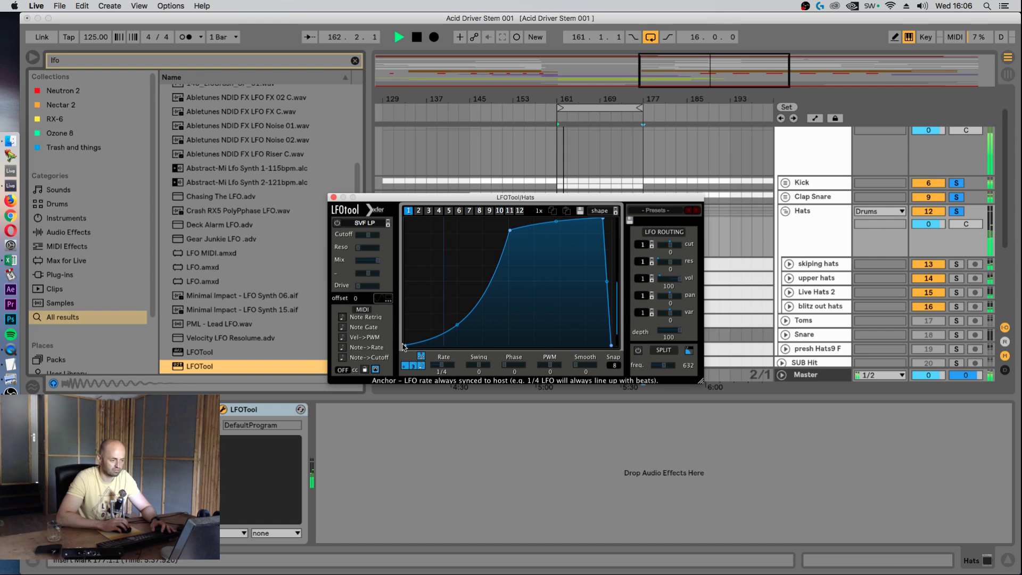
drag(404, 346, 385, 291)
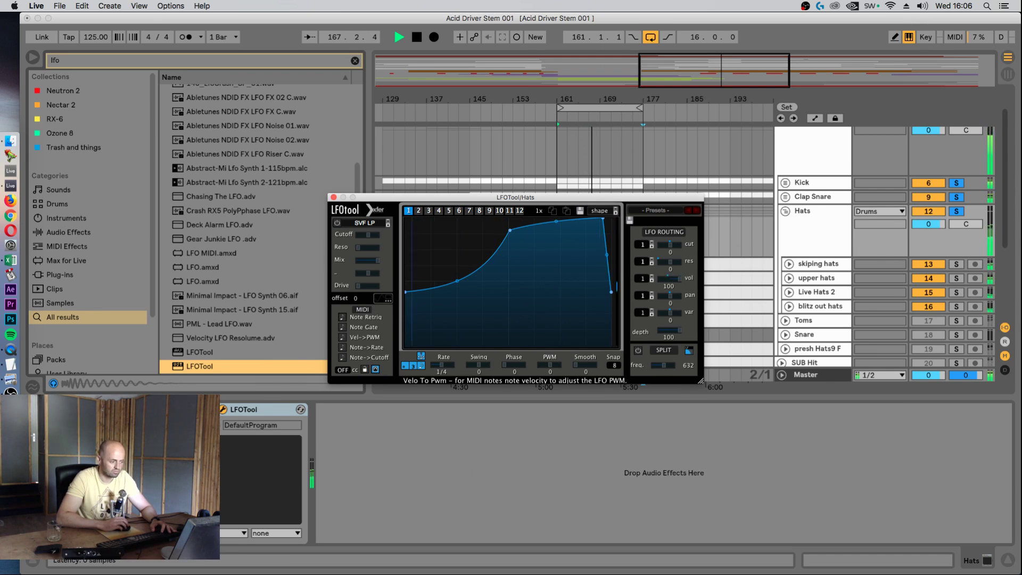
- Refine the Hats LFOTool curve by slightly raising the bend, knee and start point, then stop playback and close the plugin window
click(213, 409)
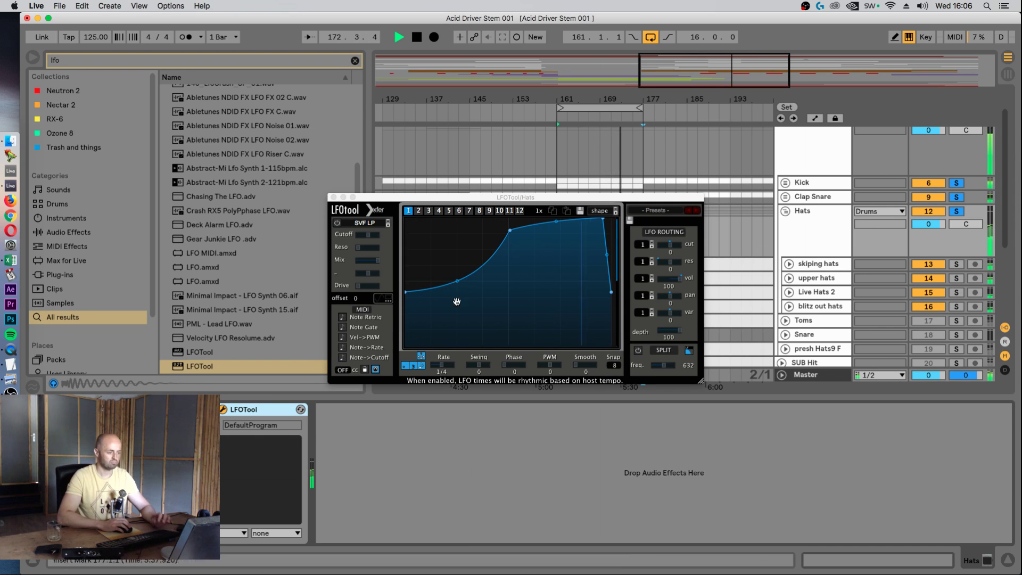
drag(457, 281, 457, 275)
drag(509, 230, 509, 216)
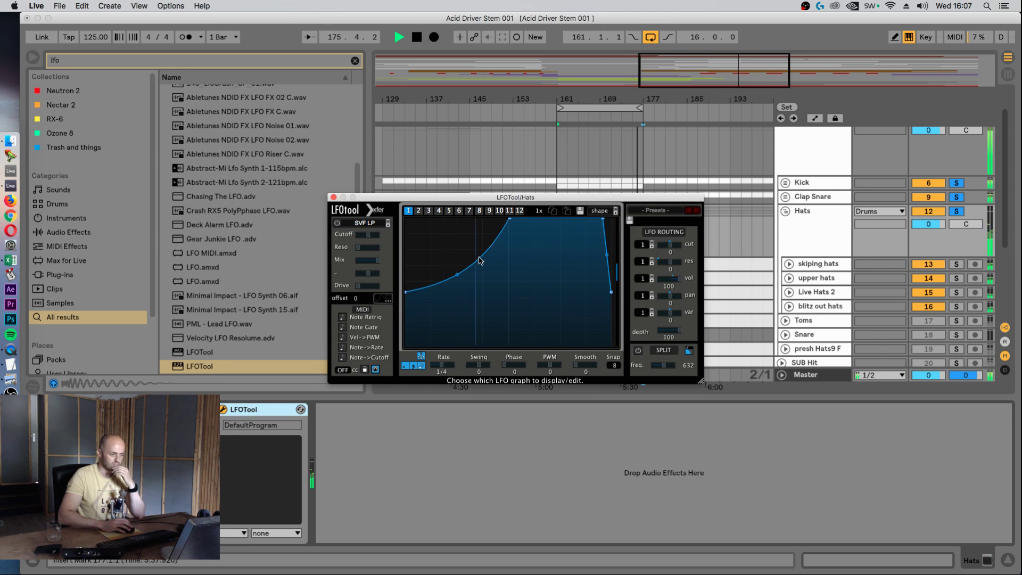
drag(509, 222, 509, 229)
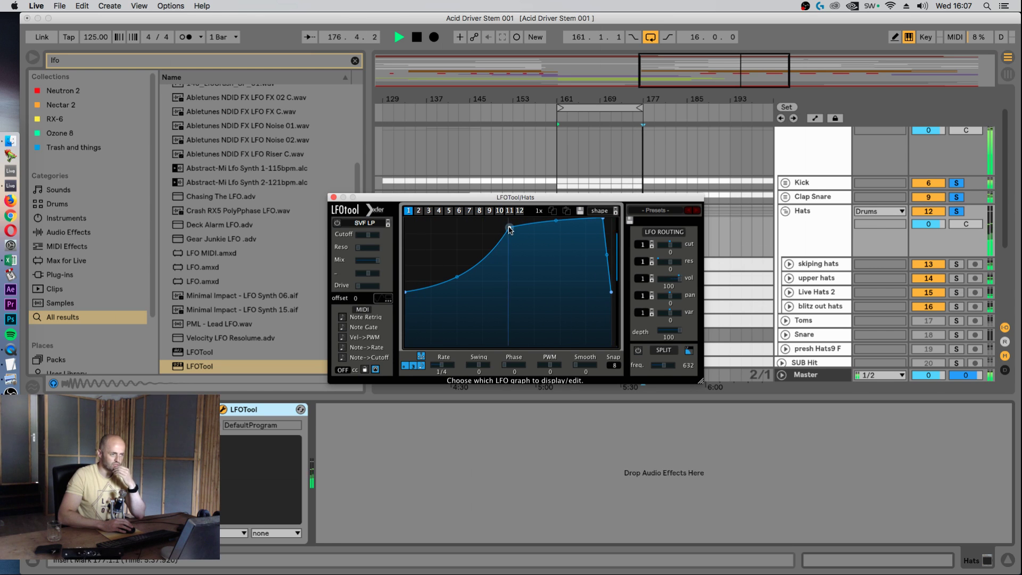
mouse_move(403, 295)
mouse_down()
mouse_move(409, 375)
mouse_move(405, 285)
mouse_up()
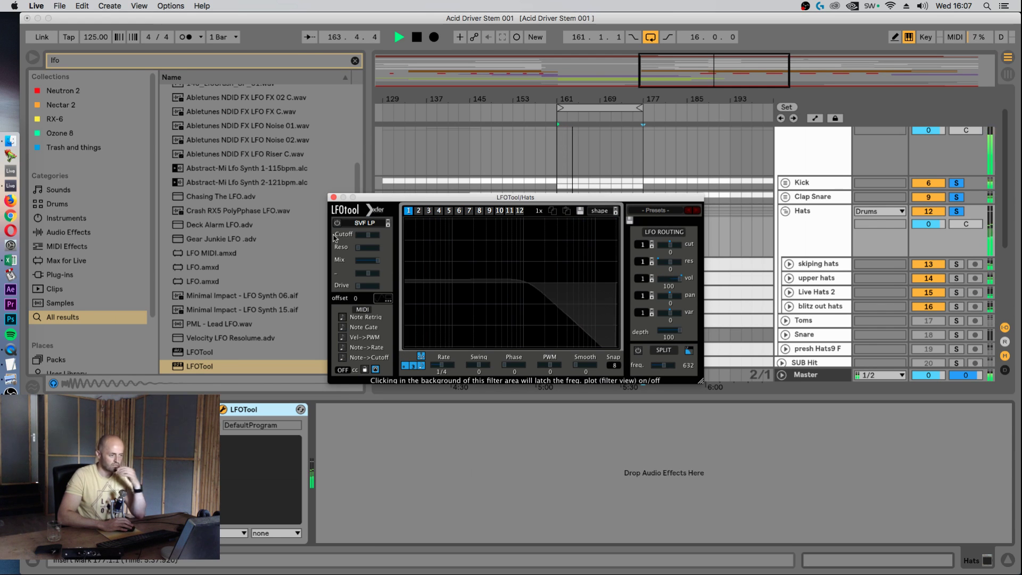
key(space)
click(333, 197)
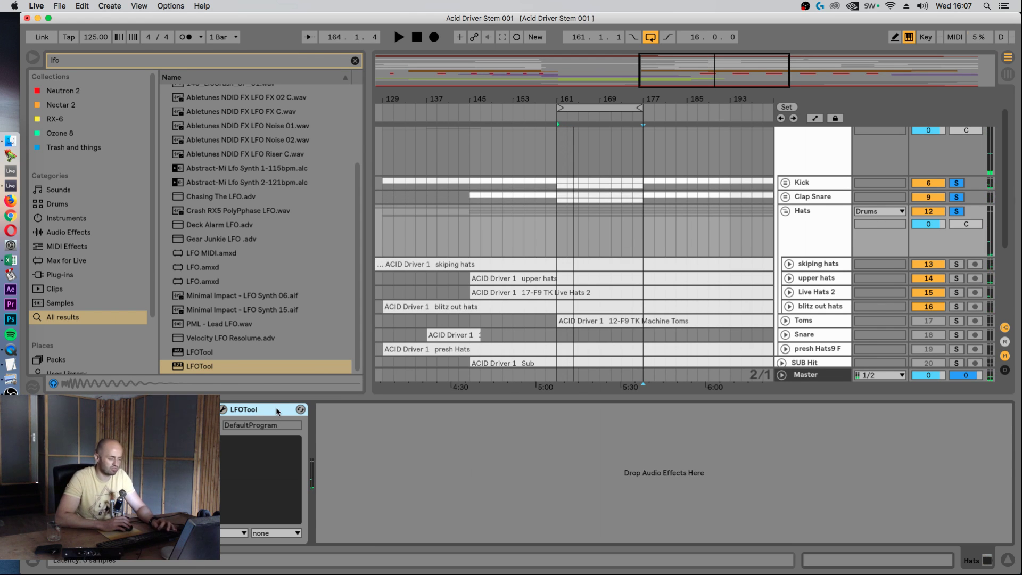
- Group the skiping hats, upper hats and Live Hats 2 tracks and name the group "Hats Sidechain"
click(824, 307)
drag(820, 266, 818, 294)
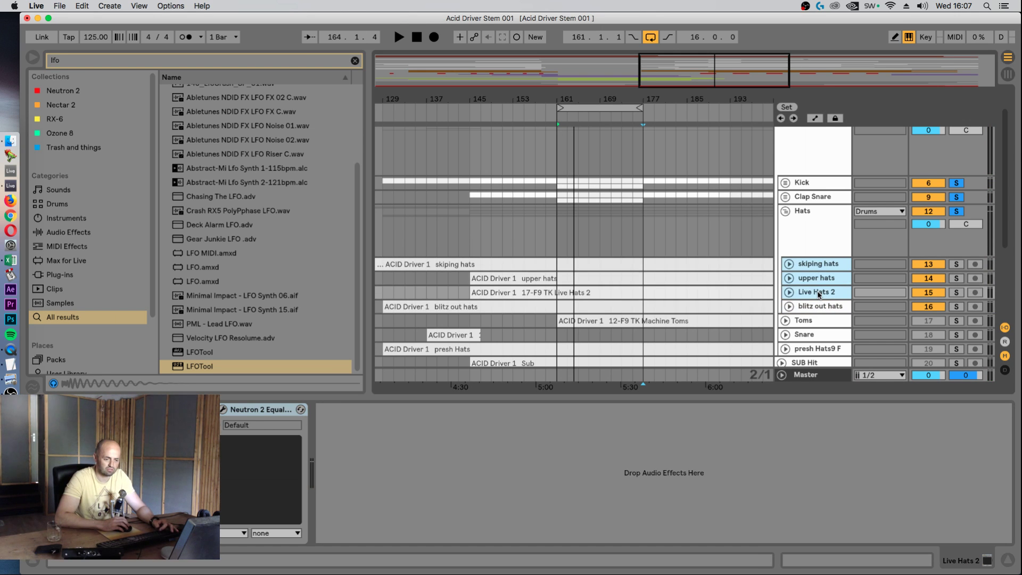
key(super+g)
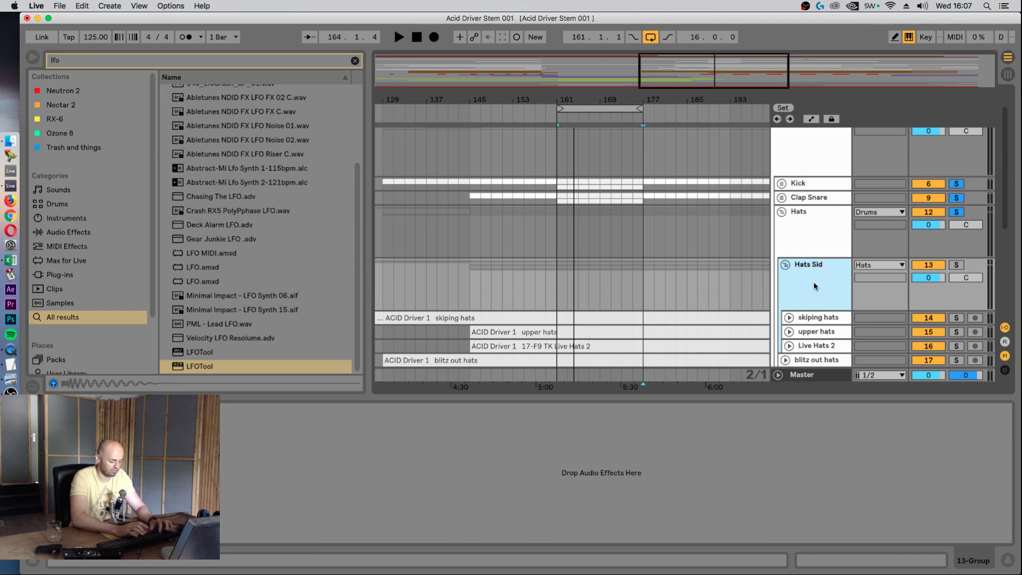
text(ain)
key(Return)
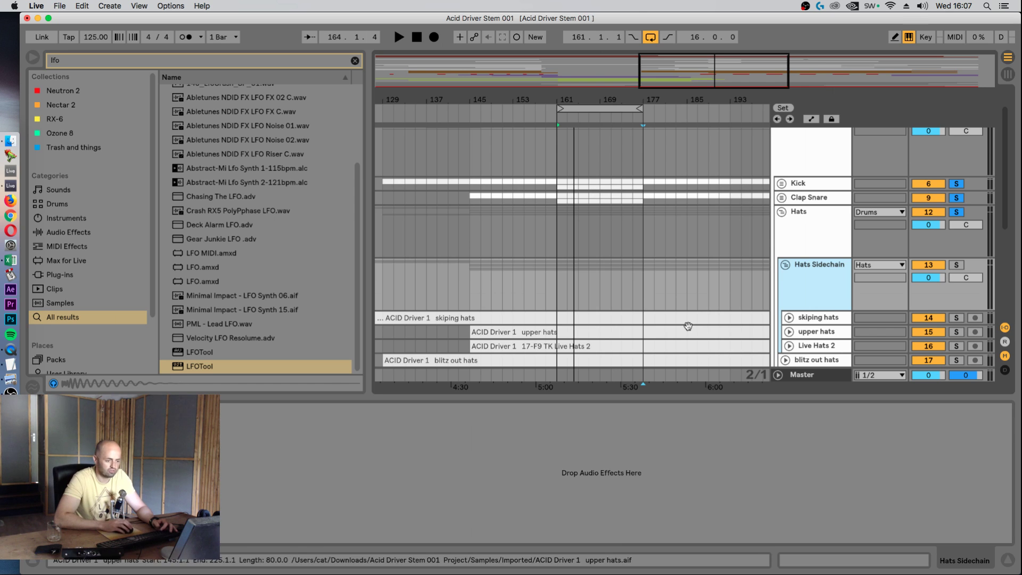
- Move LFOTool from the Hats group to the Hats Sidechain group
scroll(761, 327, down, 4)
scroll(761, 326, up, 4)
click(805, 237)
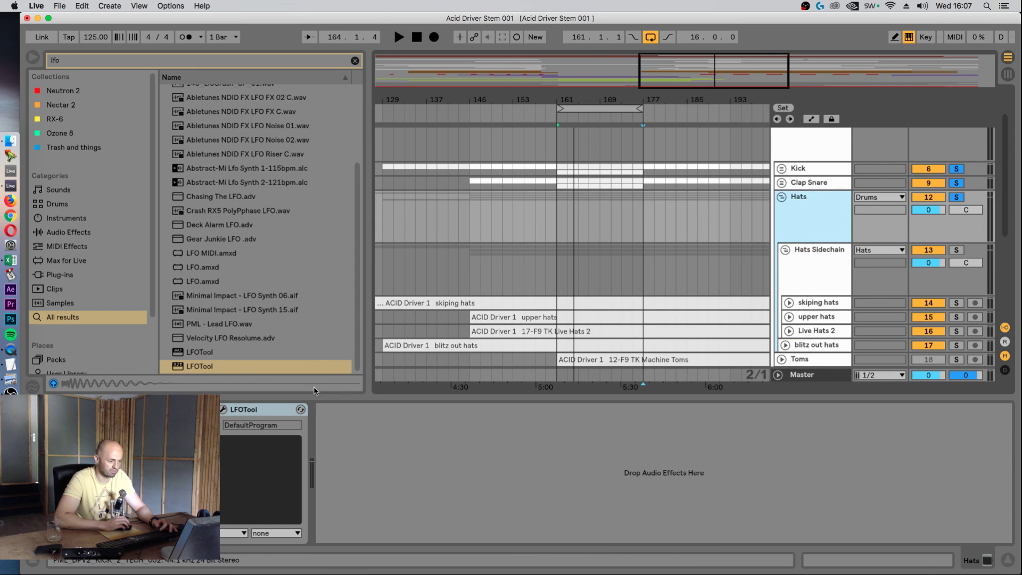
drag(254, 414, 761, 282)
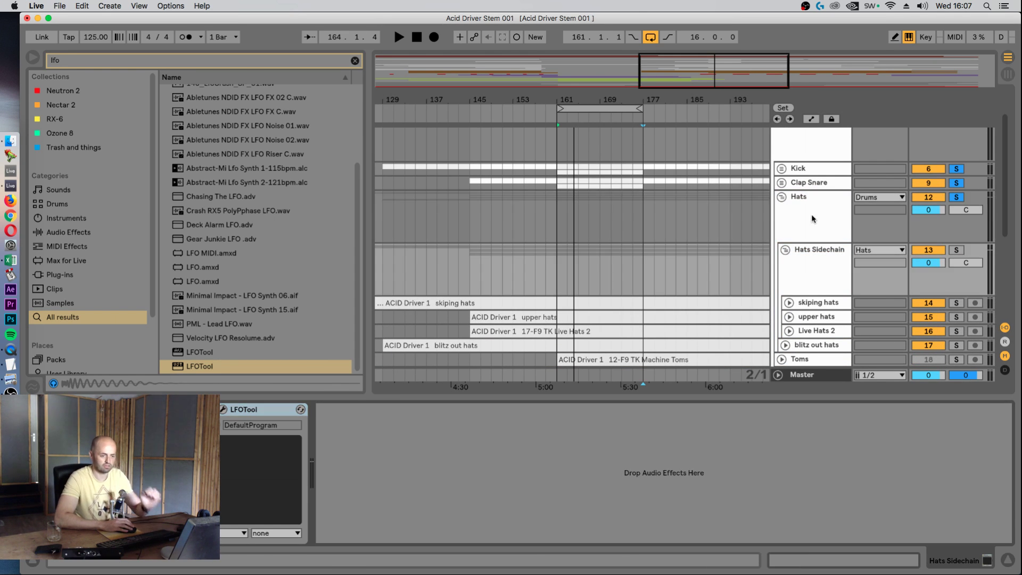
- While the loop plays, lower the start point of the Hats Sidechain LFOTool curve to the bottom of its graph and close the plugin
click(814, 219)
scroll(813, 298, down, 3)
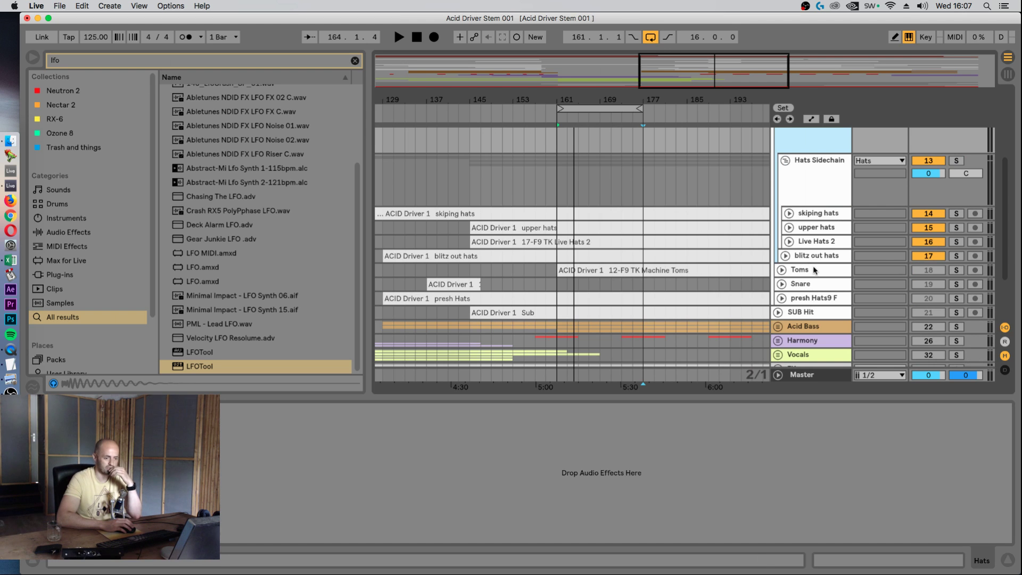
scroll(814, 277, up, 2)
click(816, 231)
key(space)
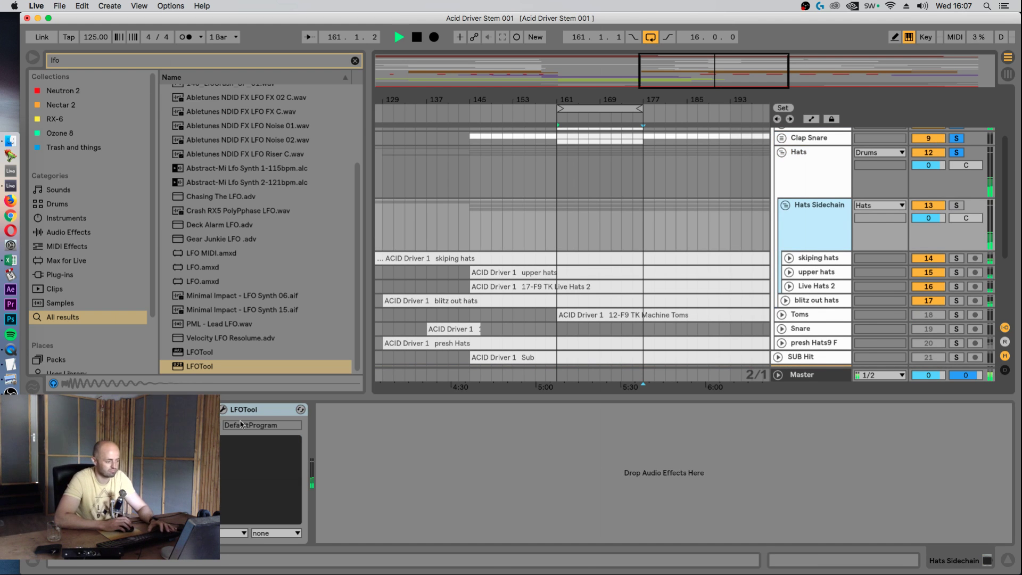
click(223, 409)
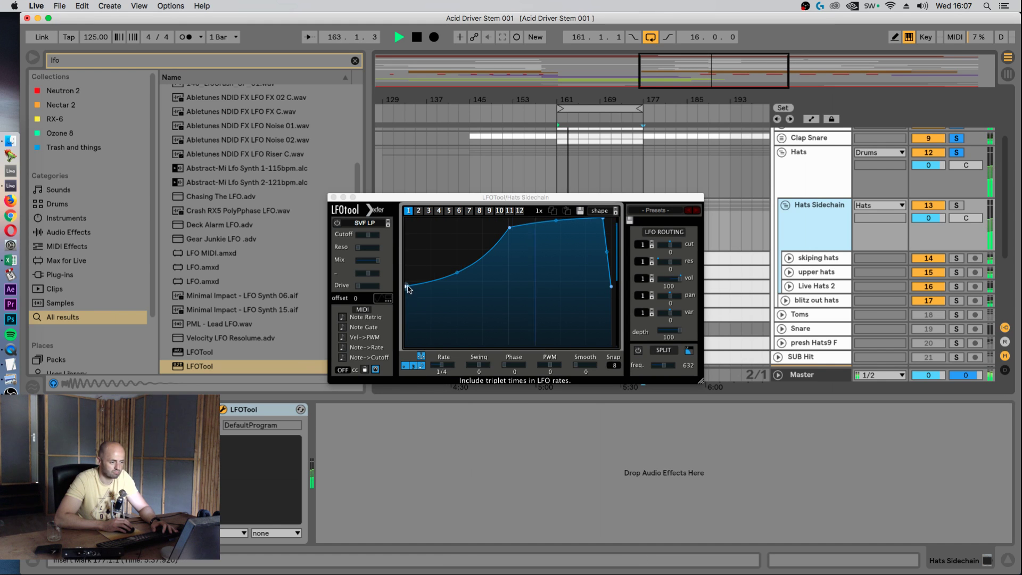
drag(410, 290, 339, 351)
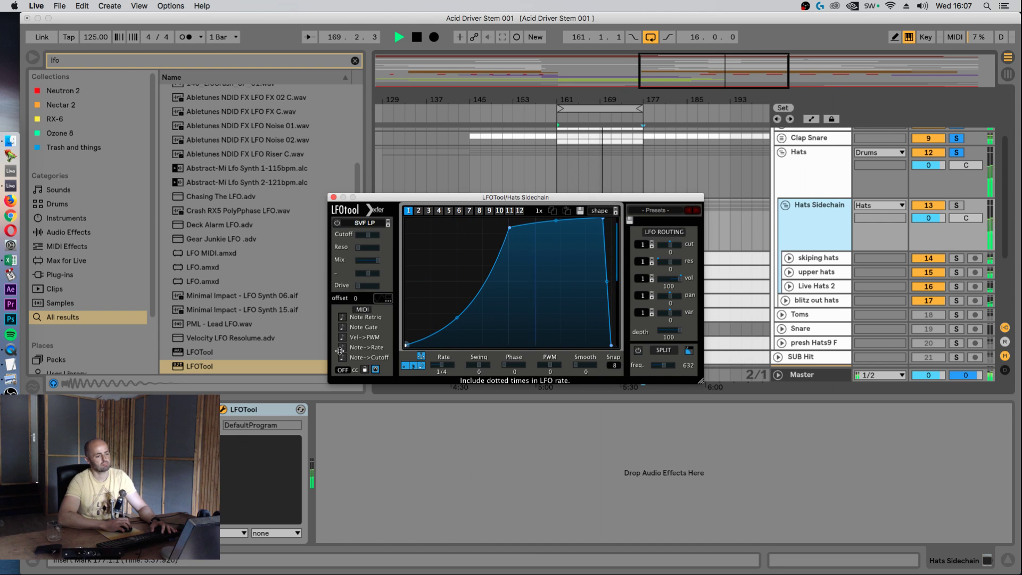
click(333, 197)
- Unfold the blitz out hats track and set its volume to -2.8 dB
scroll(823, 263, down, 2)
click(784, 271)
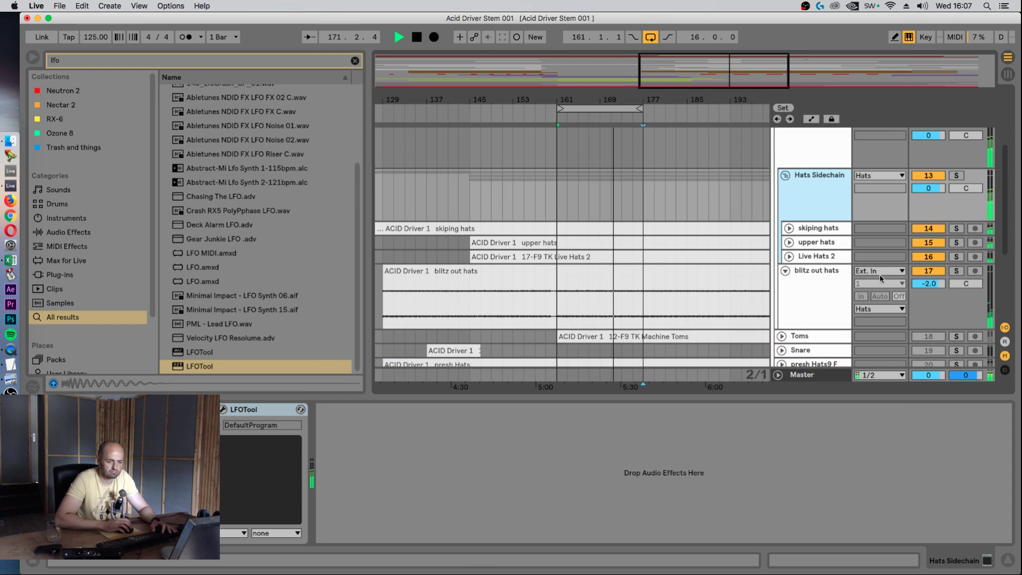
click(925, 284)
drag(925, 284, 926, 272)
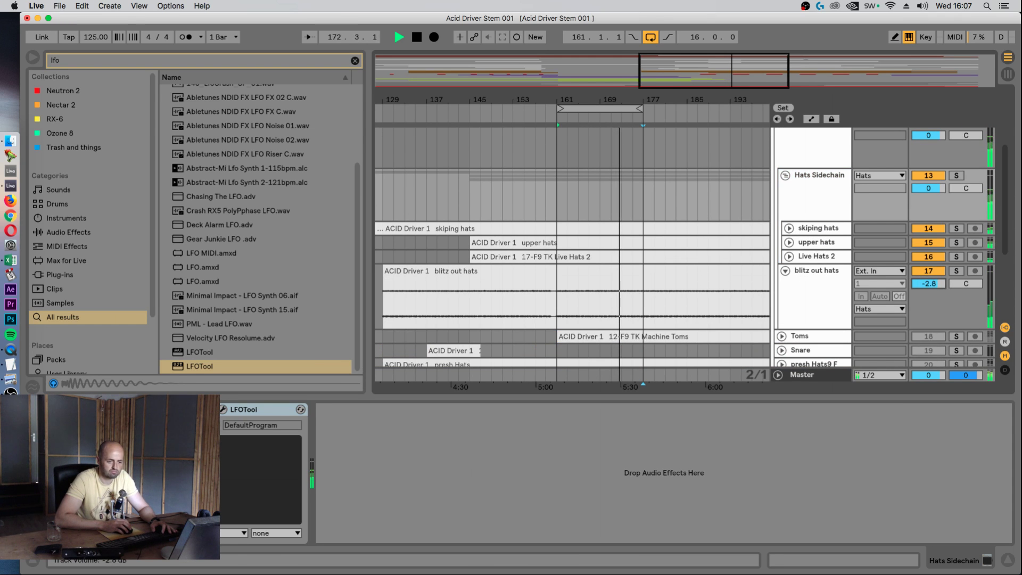
- In the blitz out hats Neutron 2 Equalizer, move band 3 to 1326 Hz and band 4 to 2482 Hz at -8.3 dB
click(809, 279)
click(224, 410)
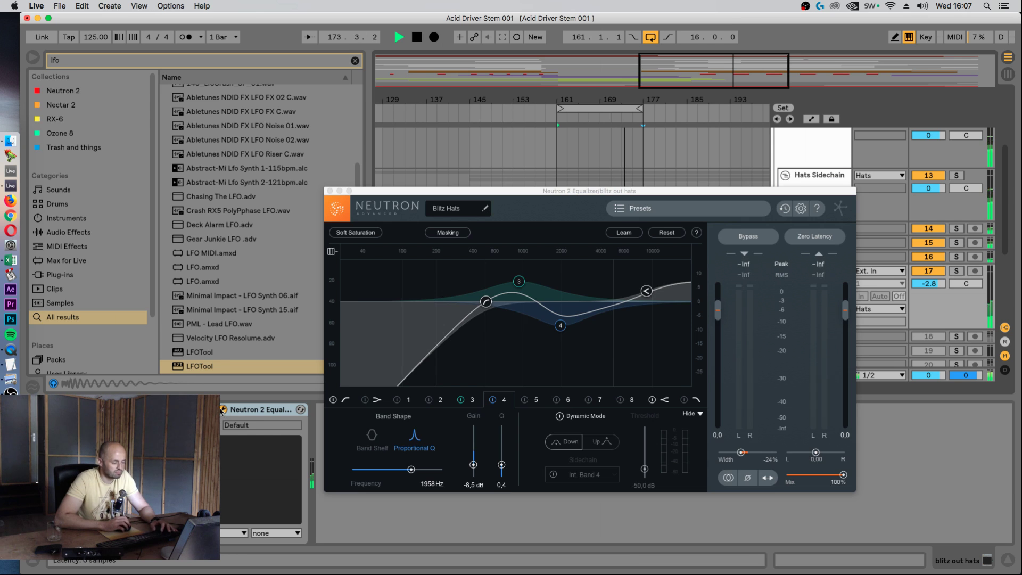
drag(519, 281, 538, 283)
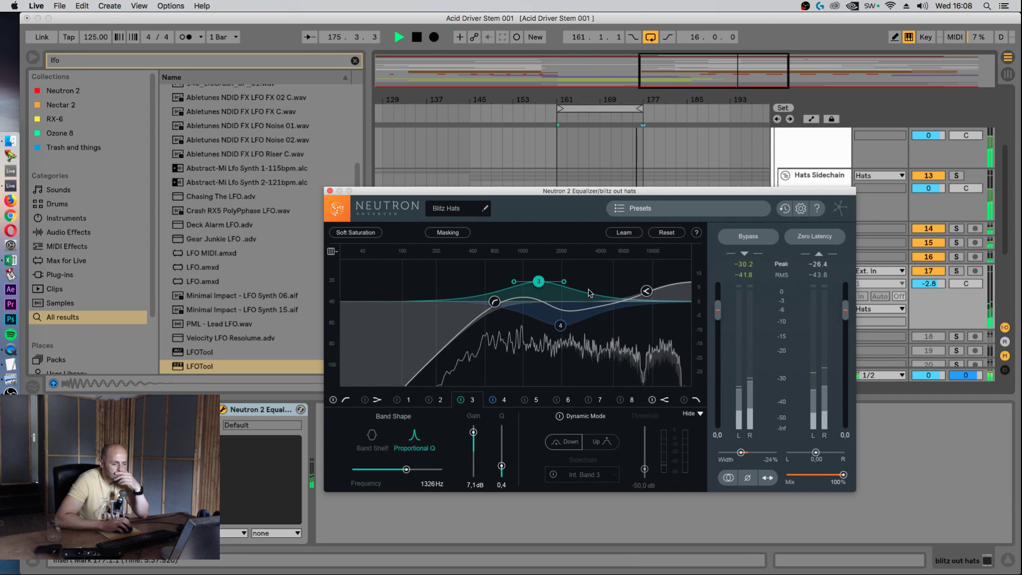
mouse_move(559, 326)
mouse_down()
mouse_move(594, 324)
mouse_move(575, 323)
mouse_up()
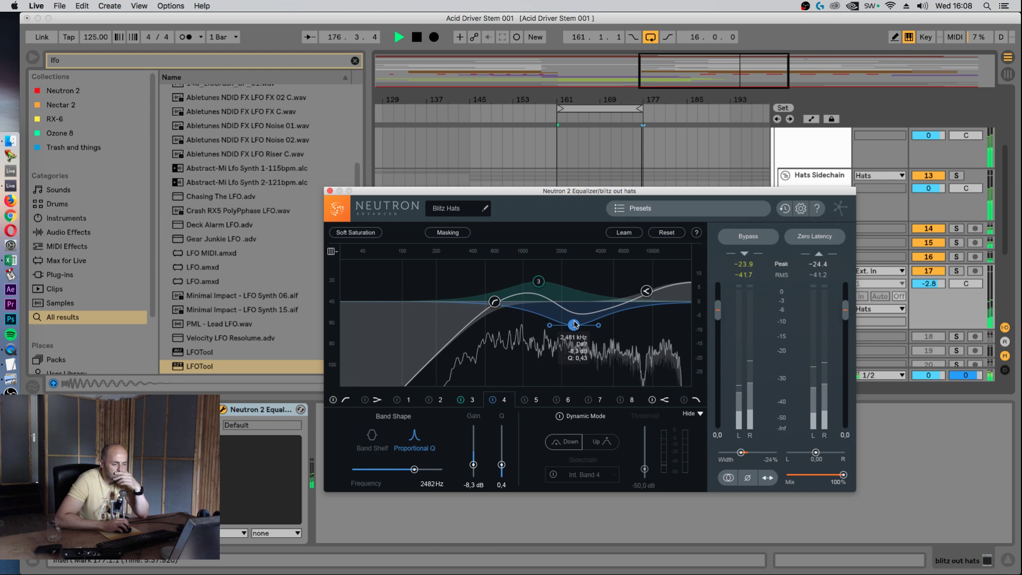
- Remove band 3 from the blitz out hats equalizer, lower the high-pass filter to 319 Hz, and close the plugin
drag(538, 281, 537, 293)
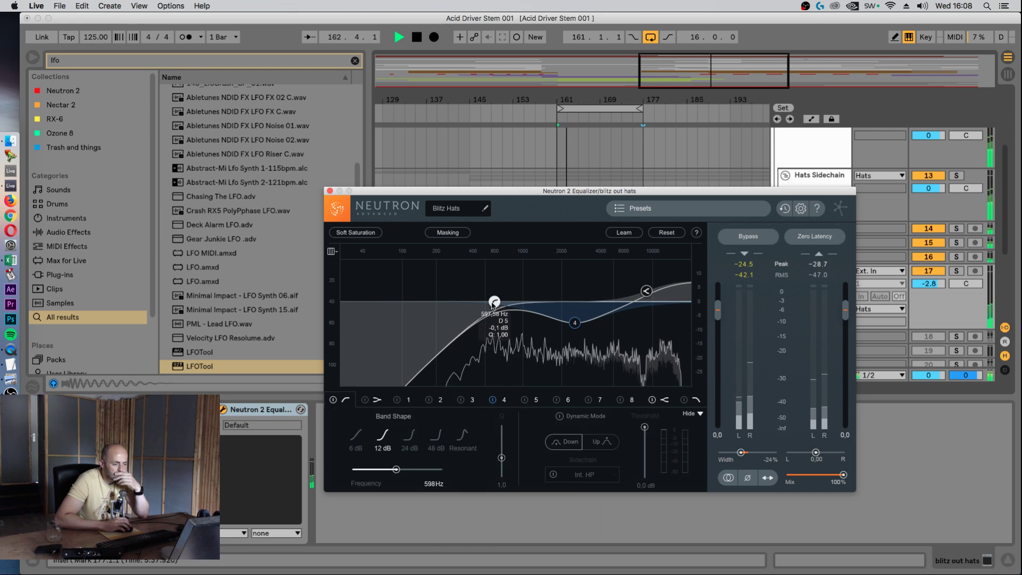
drag(494, 302, 460, 301)
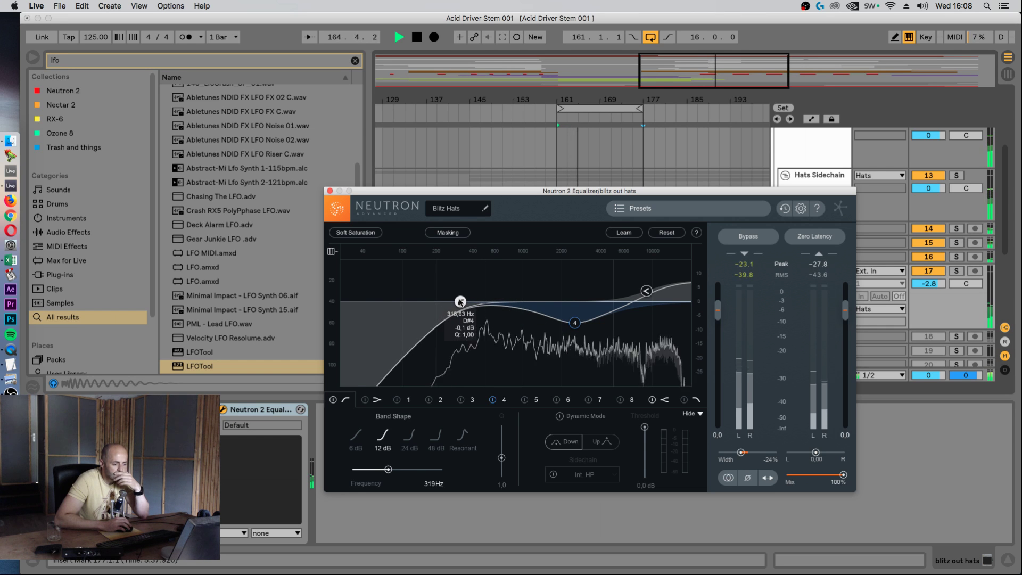
click(329, 191)
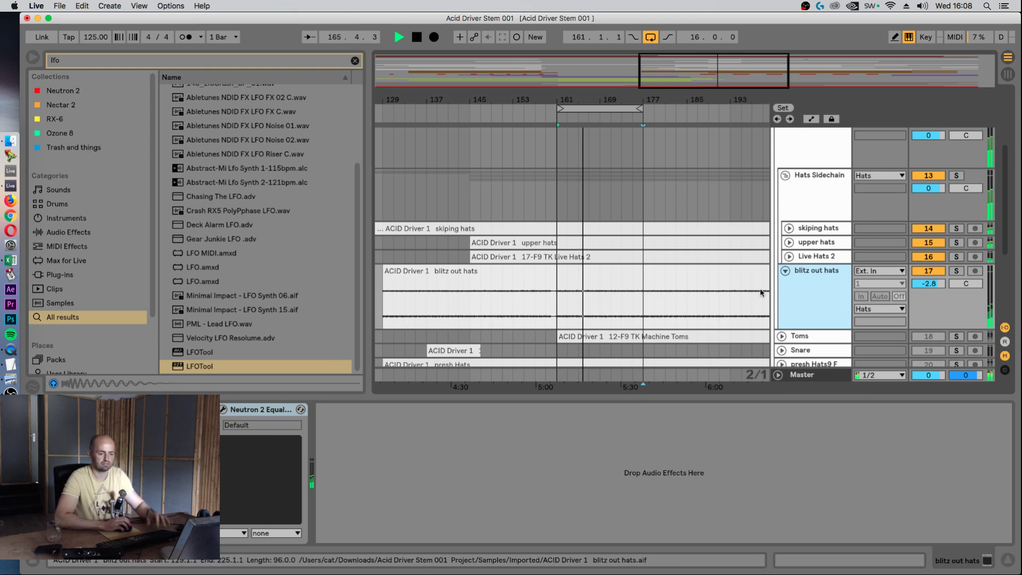
- Stop playback and fold the blitz out hats track and the Hats group
key(space)
click(785, 270)
scroll(789, 167, up, 2)
click(781, 152)
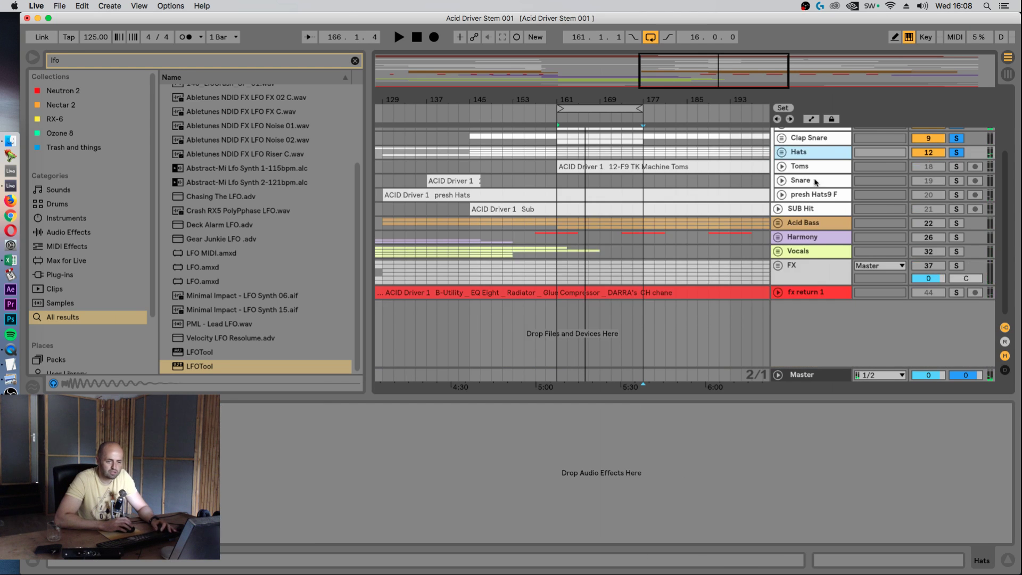
- Solo the presh Hats9 F track along with the other soloed drums and play the loop from its start
scroll(835, 237, up, 3)
click(782, 244)
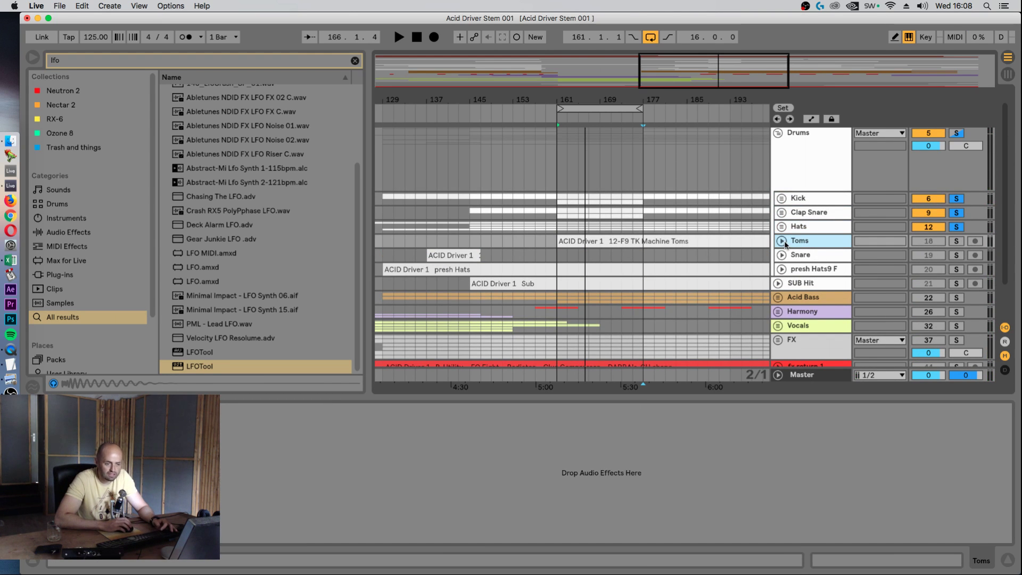
click(956, 269)
key(space)
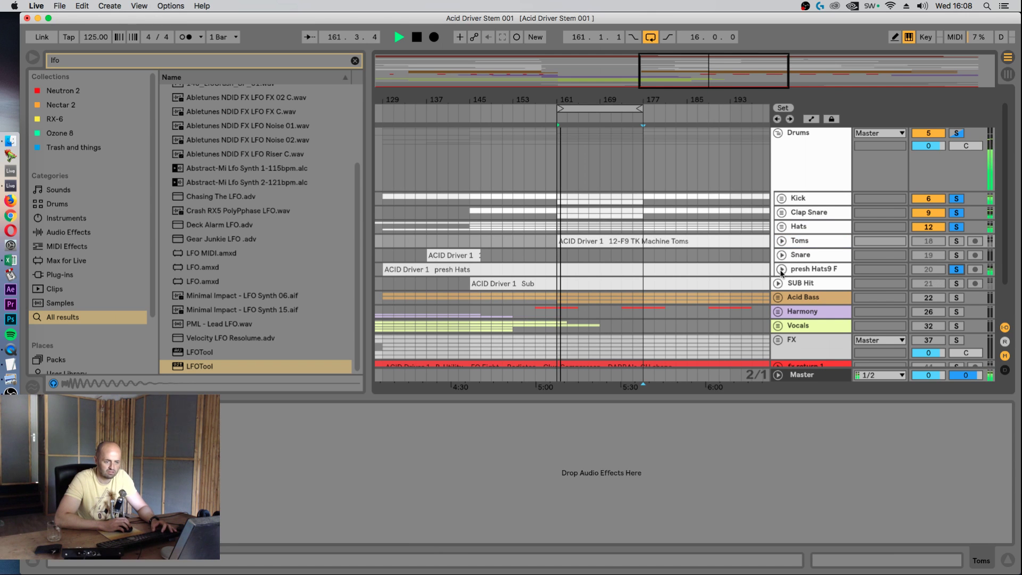
- Unfold the presh Hats9 F track, add LFOTool to it, and shape its volume curve to duck and rise on each beat
key(space)
click(807, 270)
click(780, 270)
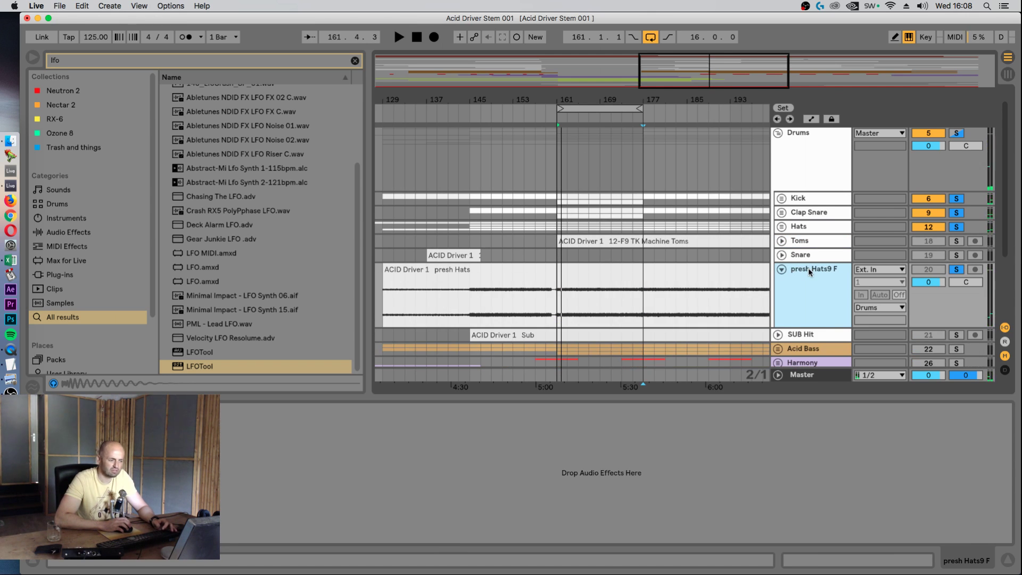
drag(188, 365, 726, 305)
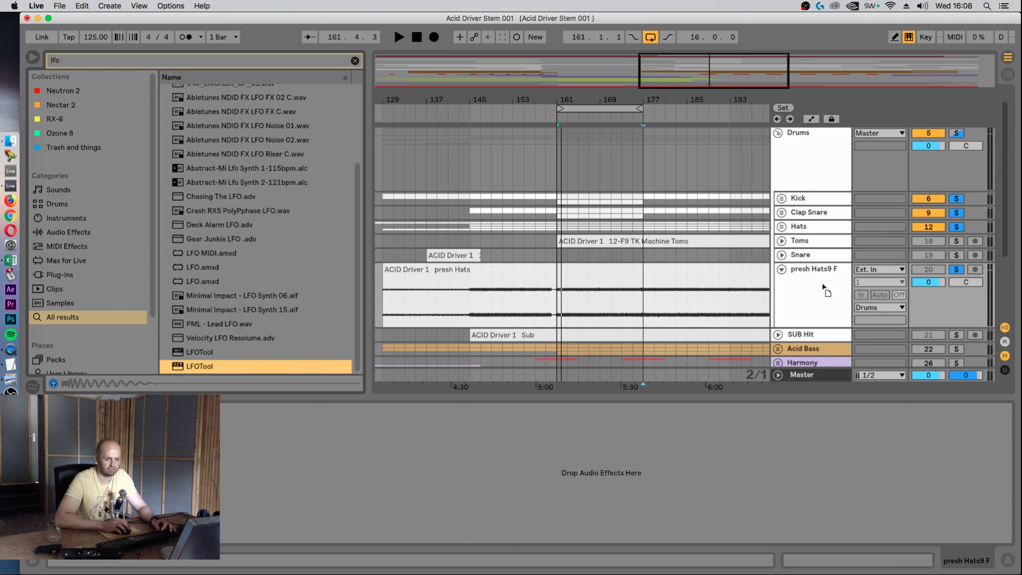
drag(827, 291, 827, 291)
drag(403, 301, 456, 335)
key(space)
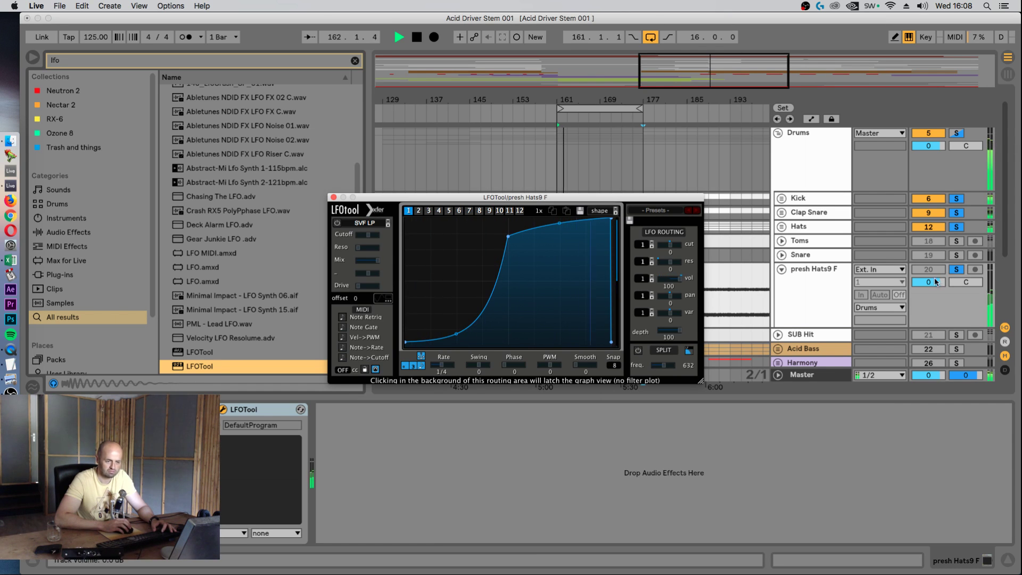
- Lower the presh Hats9 F track volume to -13.6 dB, stop playback, and close LFOTool
mouse_move(935, 282)
mouse_down()
mouse_move(935, 313)
mouse_move(936, 299)
mouse_up()
key(space)
click(816, 276)
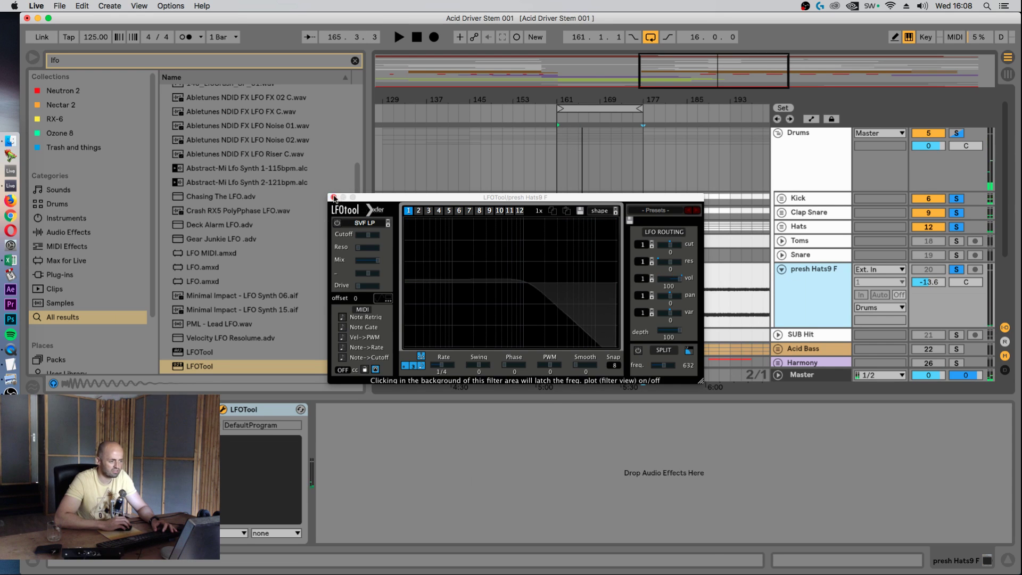
click(333, 197)
- Turn off the presh Hats9 F solo, fold the track, and color both the track and its clips red
click(955, 270)
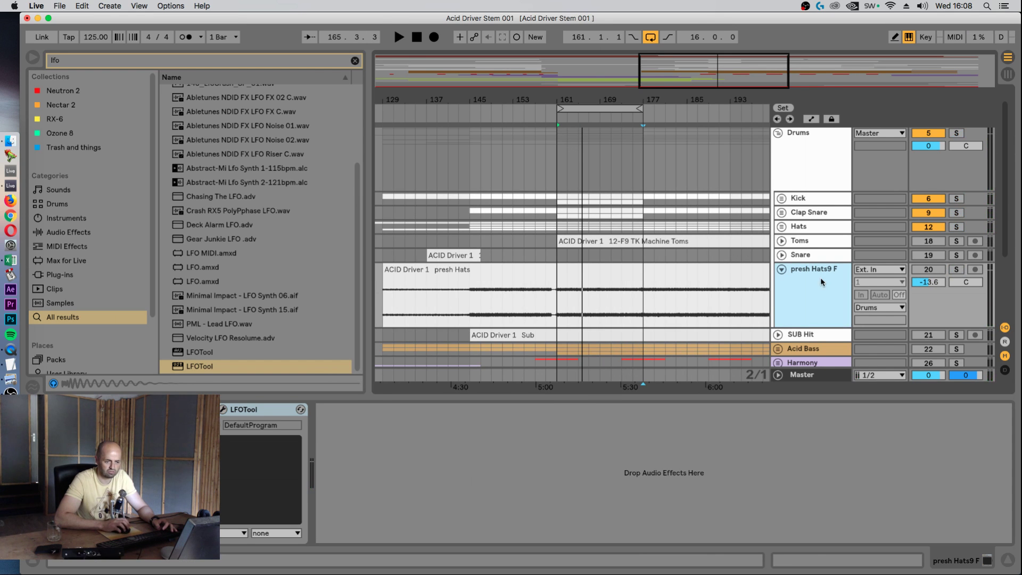
right_click(820, 277)
click(830, 469)
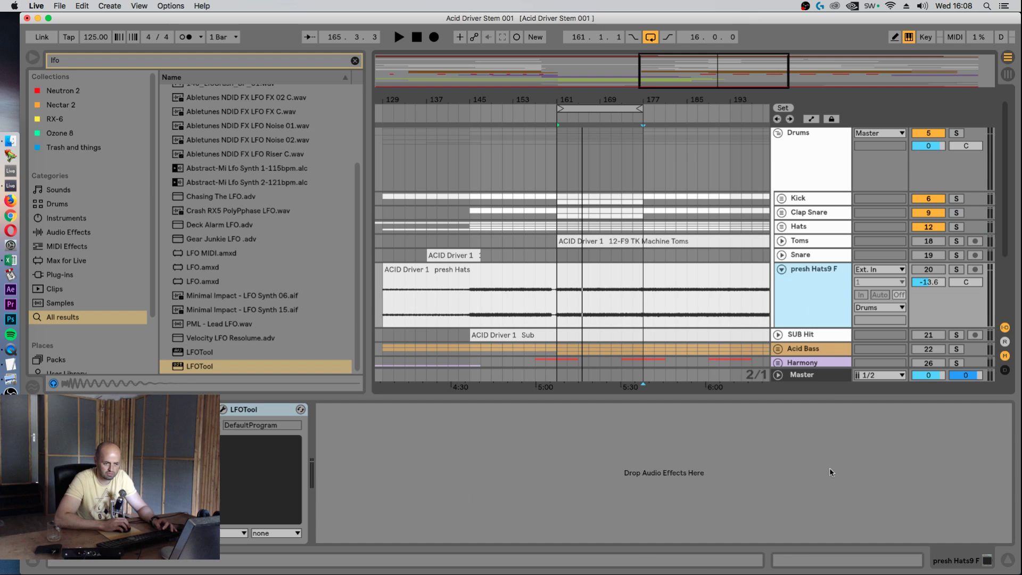
click(781, 269)
click(810, 271)
right_click(810, 270)
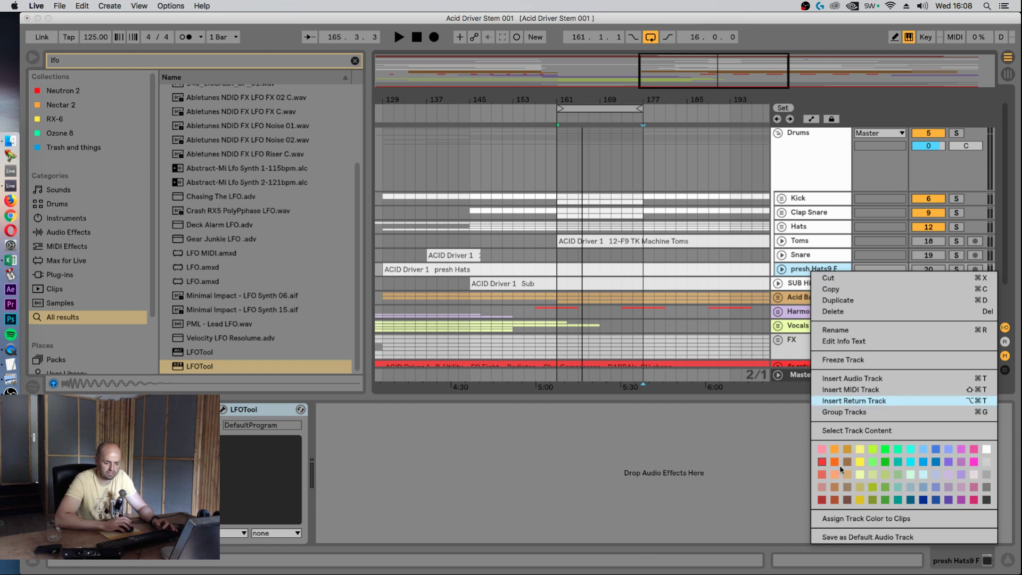
click(869, 521)
- Activate the Toms track and play the loop with it
click(820, 256)
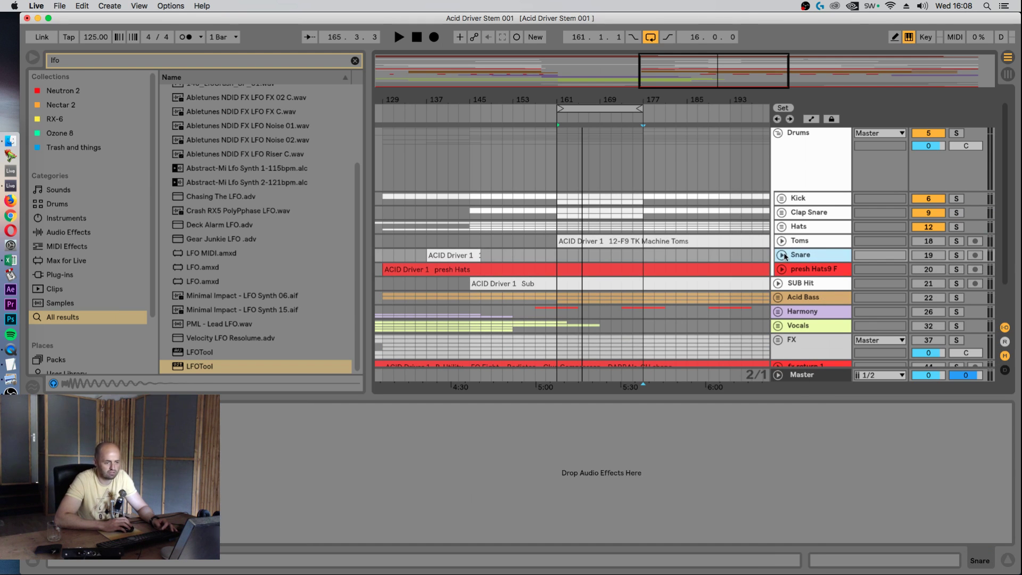
click(798, 242)
click(928, 242)
key(space)
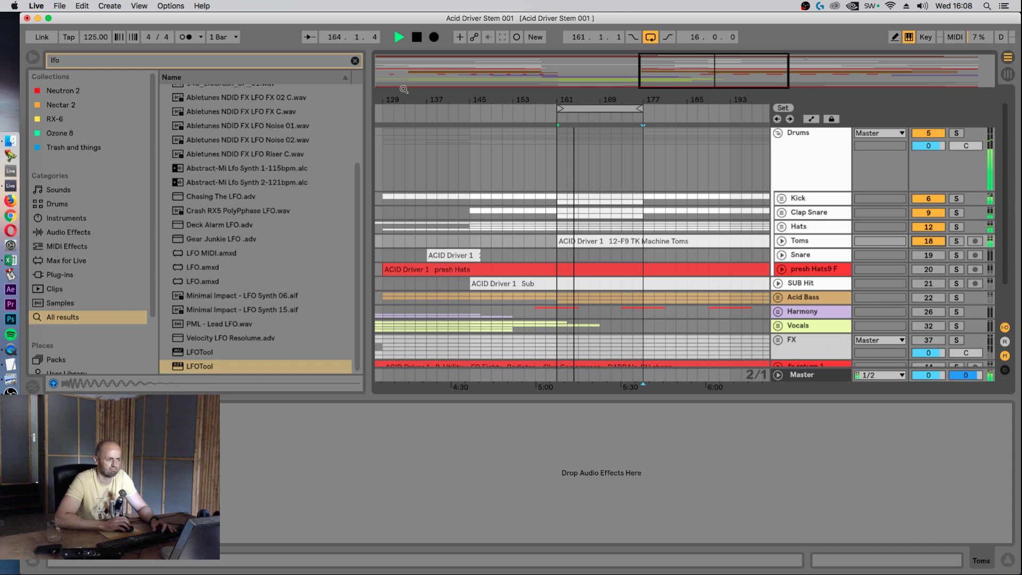
- Clear the browser search and insert Neutron 2 from its collection on the Toms track
click(355, 60)
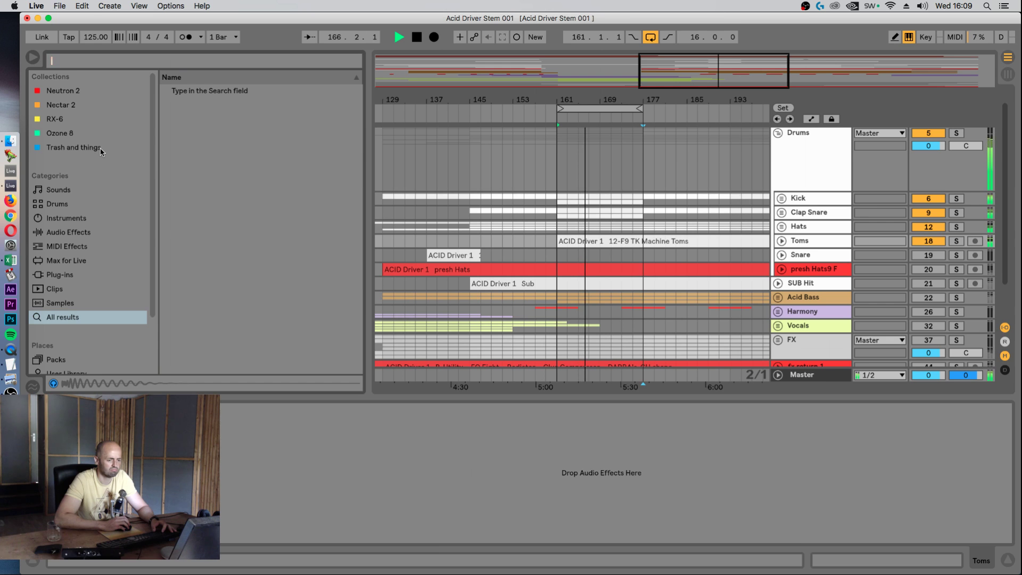
click(56, 89)
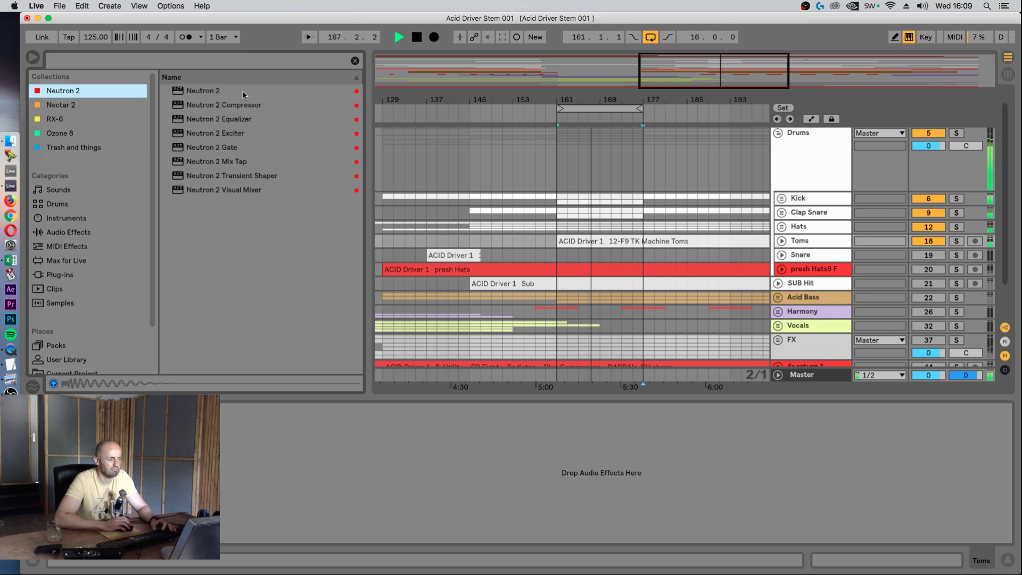
drag(178, 93, 681, 217)
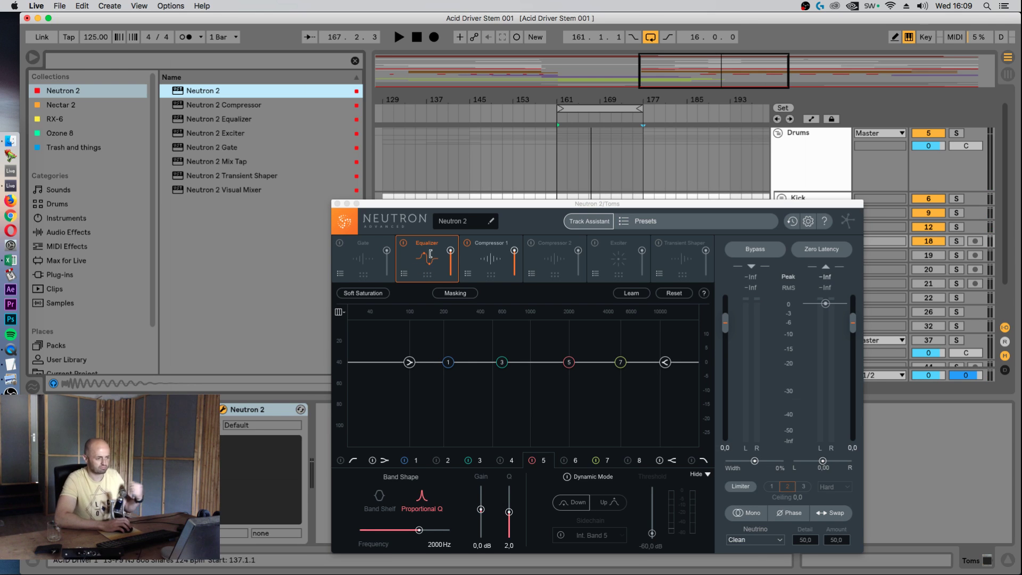
- Switch off Neutron's Equalizer and Compressor 1, enable the Gate, and set its first band threshold to -23.3 dB during playback
click(468, 244)
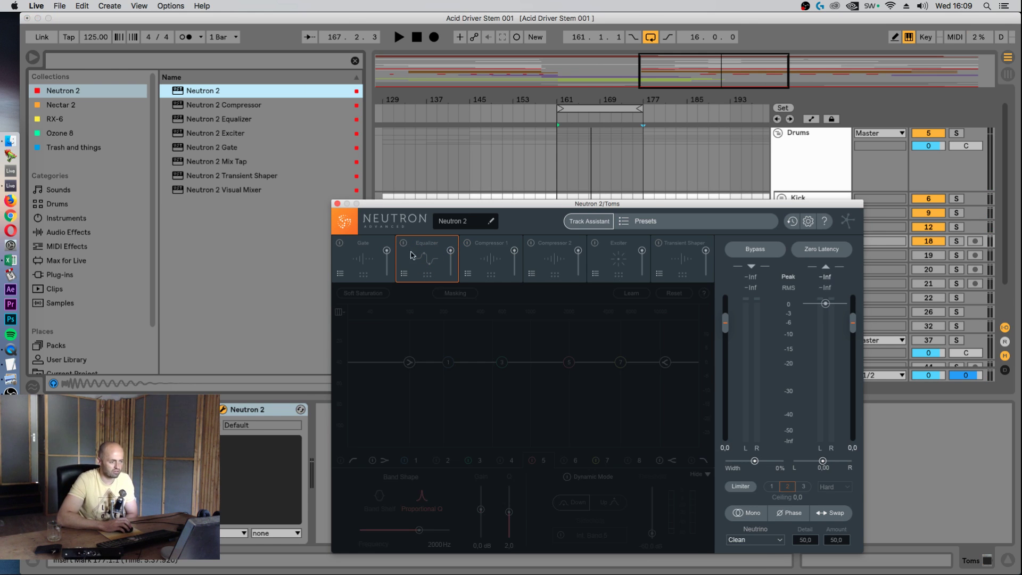
click(364, 260)
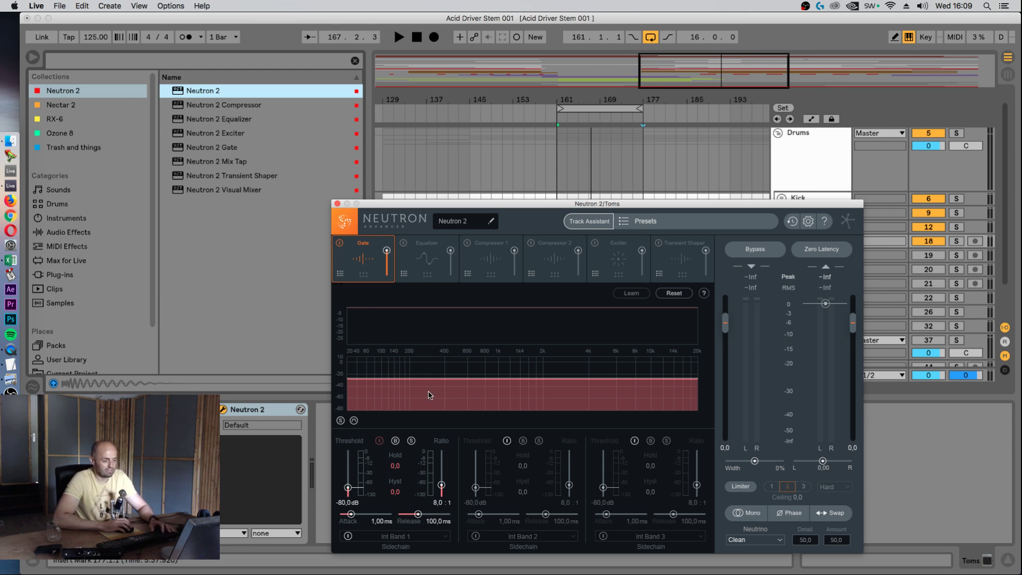
key(space)
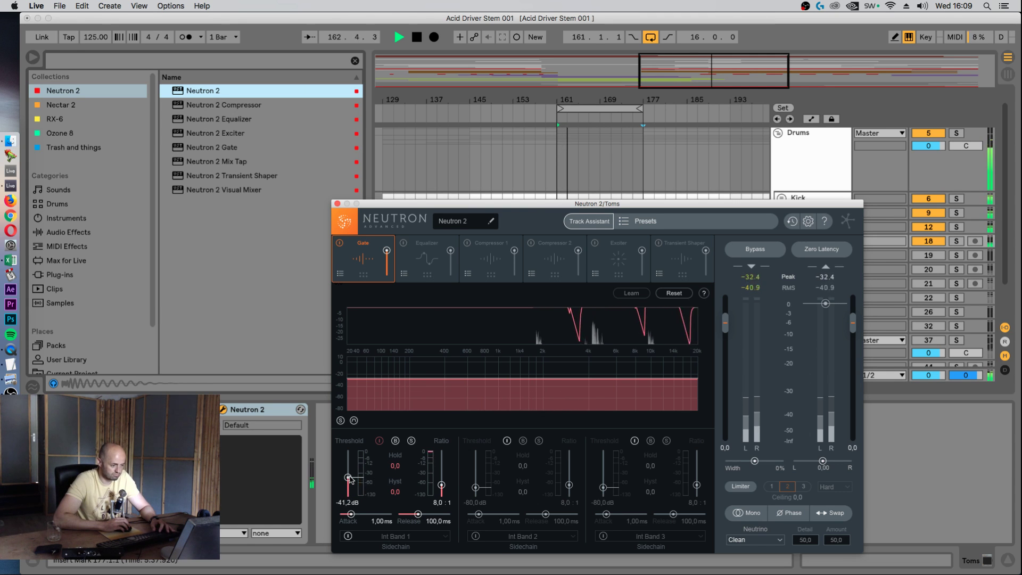
drag(350, 478, 349, 471)
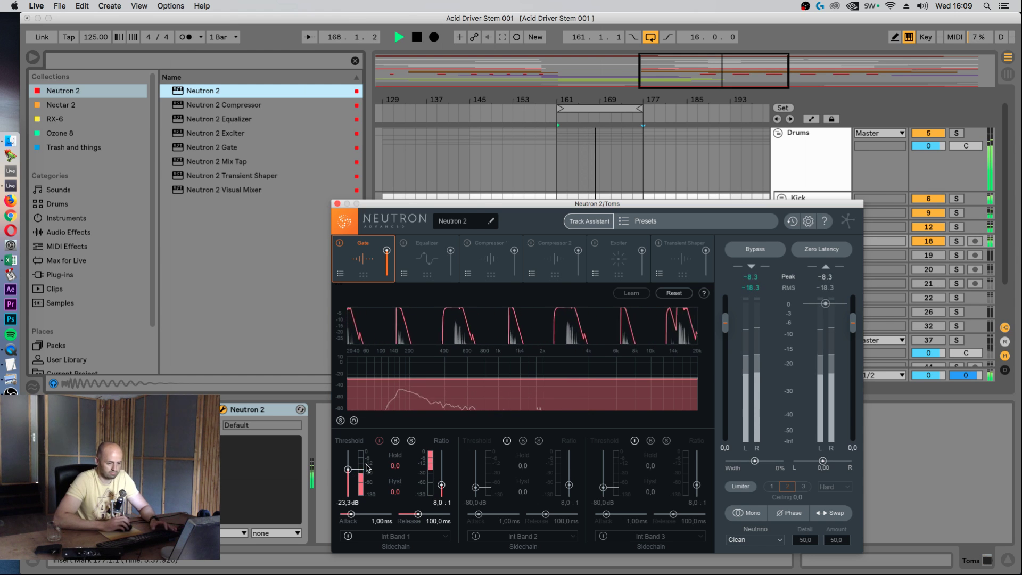
- Narrow the Toms stereo width in Neutron 2 to -37% while checking it in playback
key(space)
mouse_move(754, 464)
mouse_down()
mouse_move(710, 467)
mouse_move(747, 462)
mouse_up()
key(space)
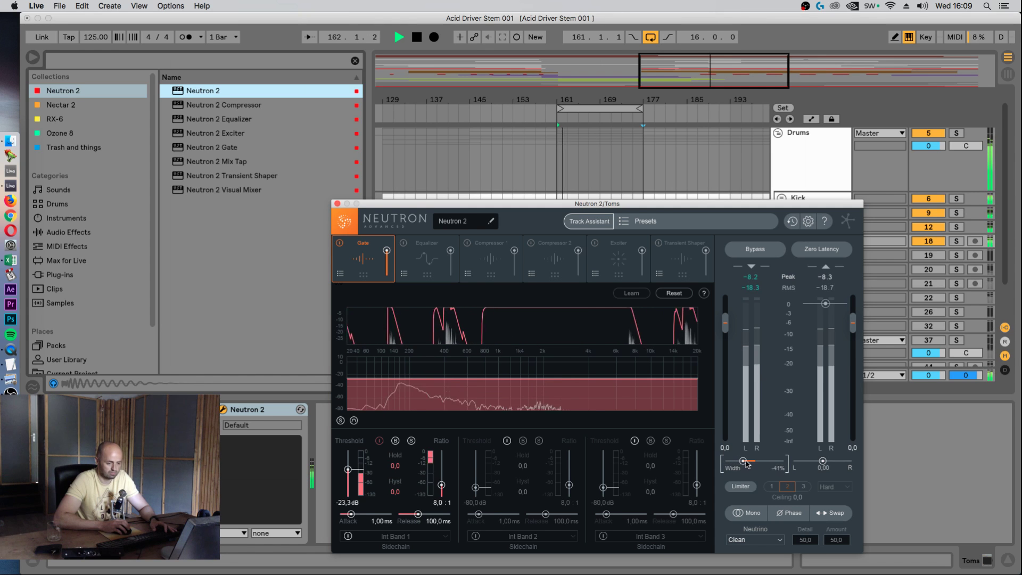
key(space)
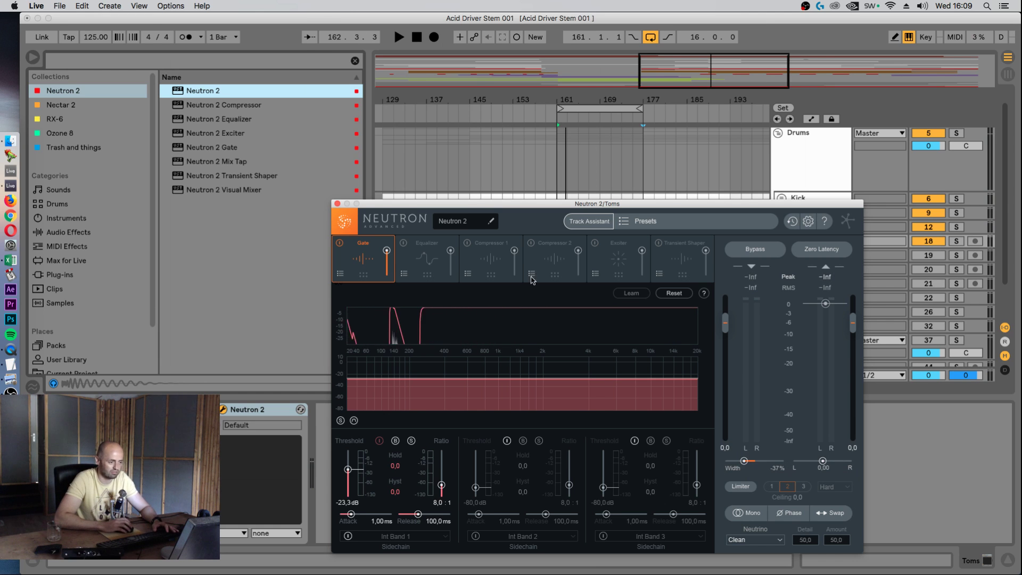
- Enable the Toms Equalizer, disable its default bands except the high shelf, and activate and position the high-pass filter
click(408, 262)
click(404, 244)
key(space)
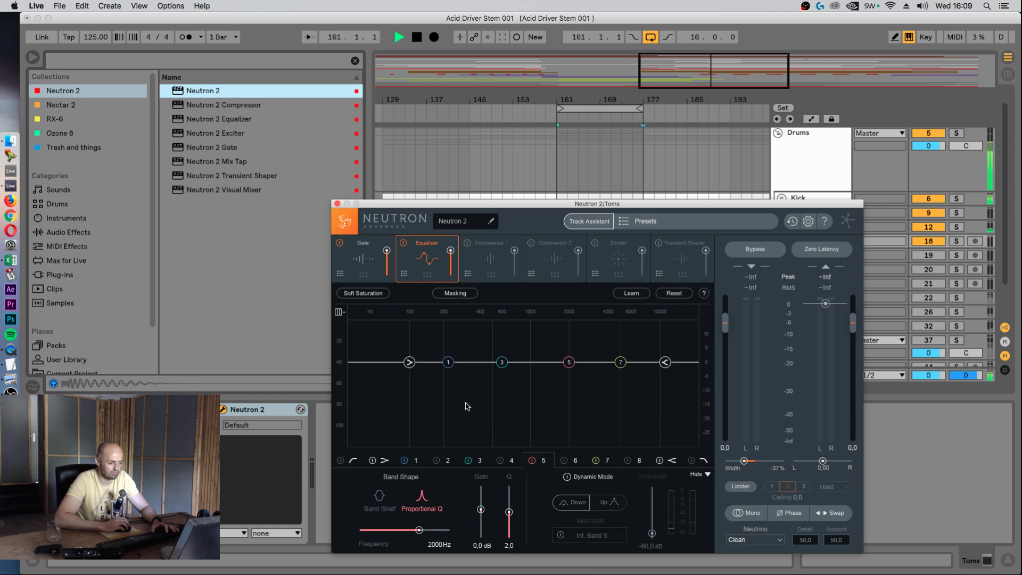
click(531, 460)
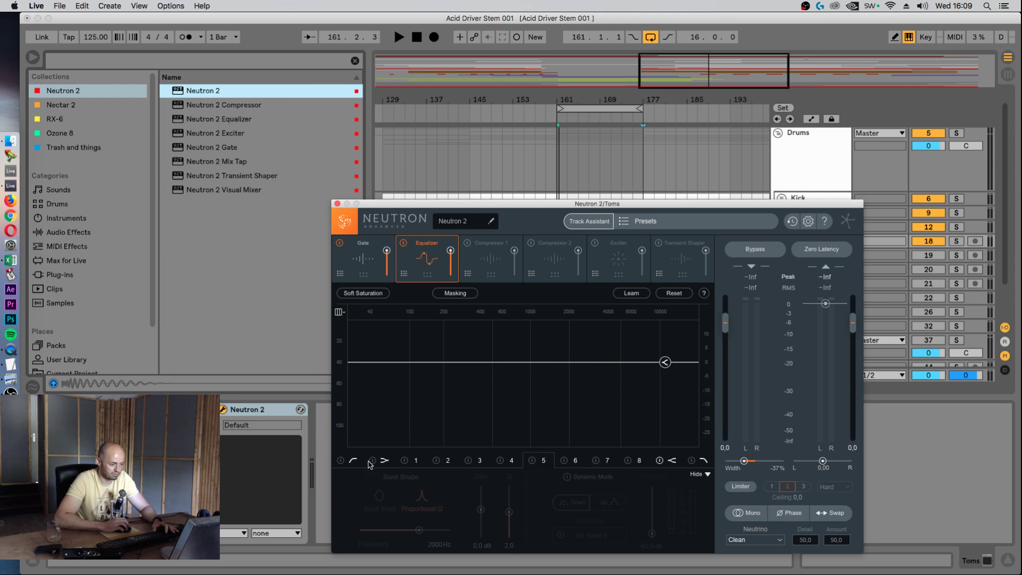
click(342, 459)
key(space)
drag(369, 363, 449, 358)
- Activate band 2 of the Toms equalizer and set it to 215 Hz with a 1.1 dB gain
click(437, 460)
key(space)
key(space)
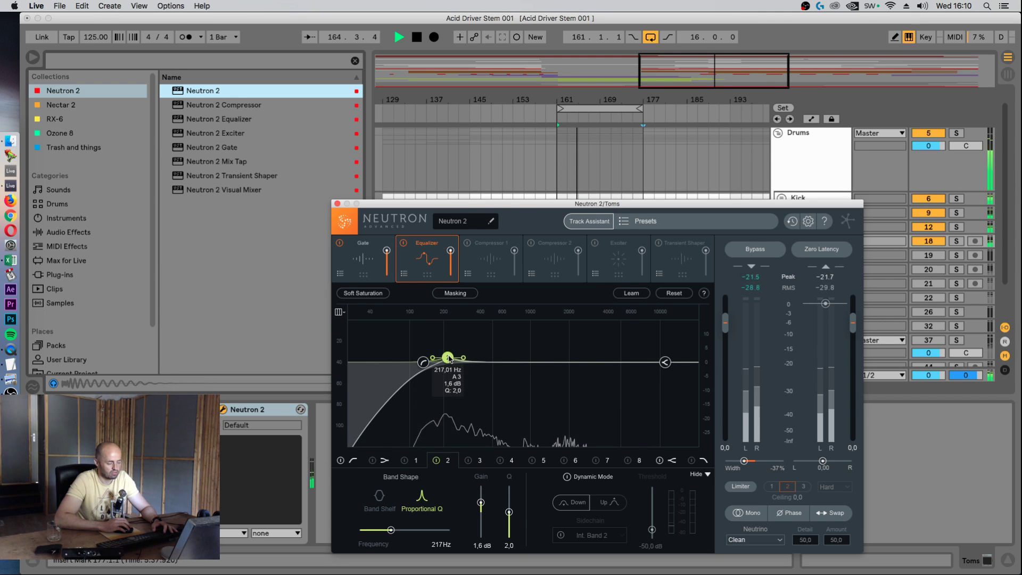
drag(449, 358, 448, 360)
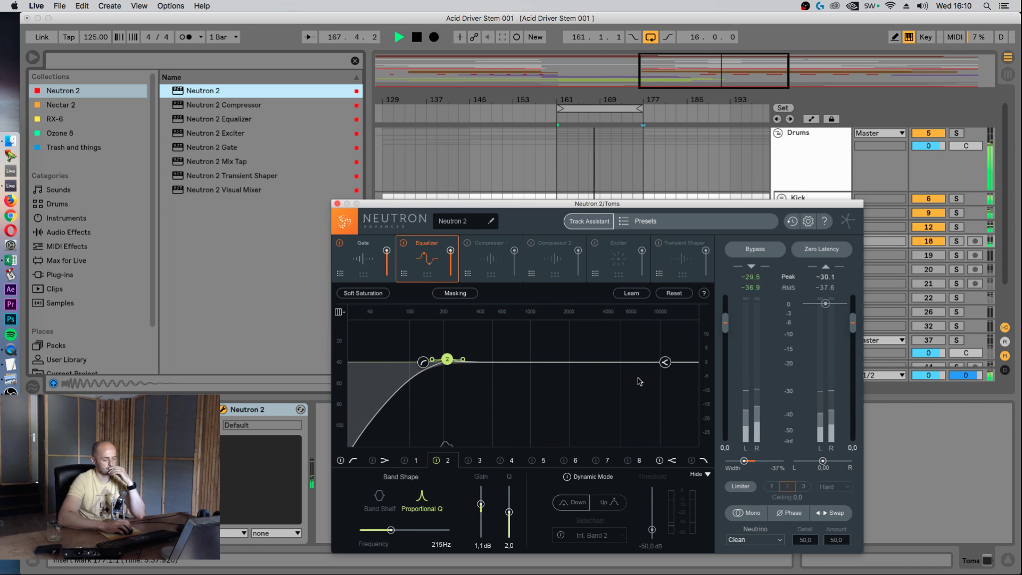
key(space)
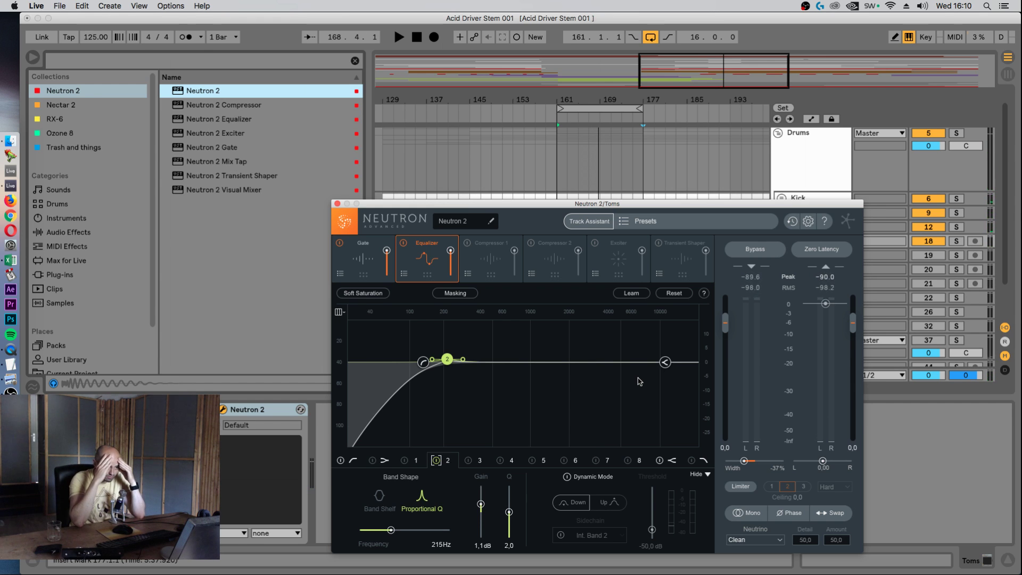
- Look at Neutron's Exciter and Transient Shaper modules, then close the plugin
click(616, 268)
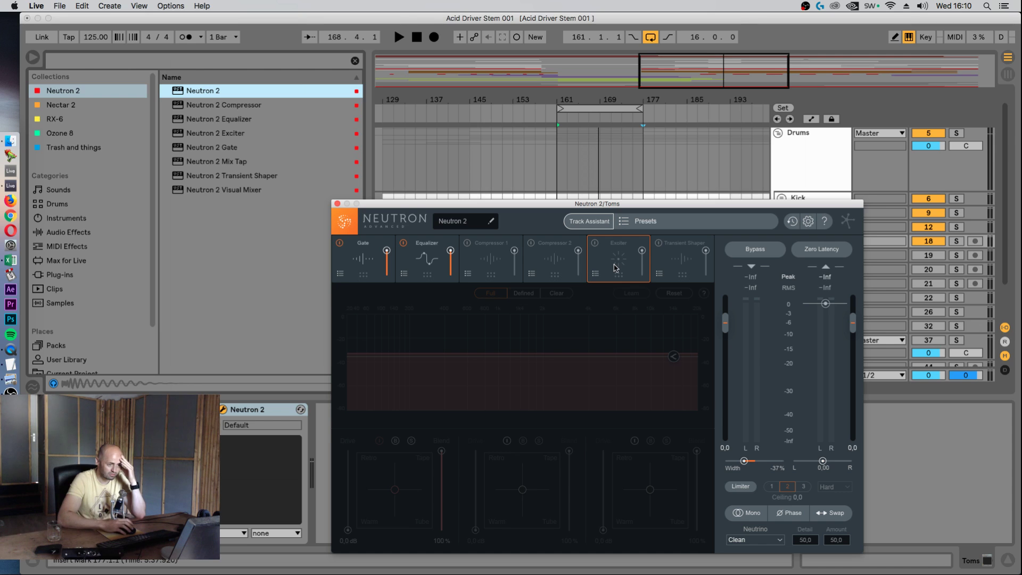
click(666, 263)
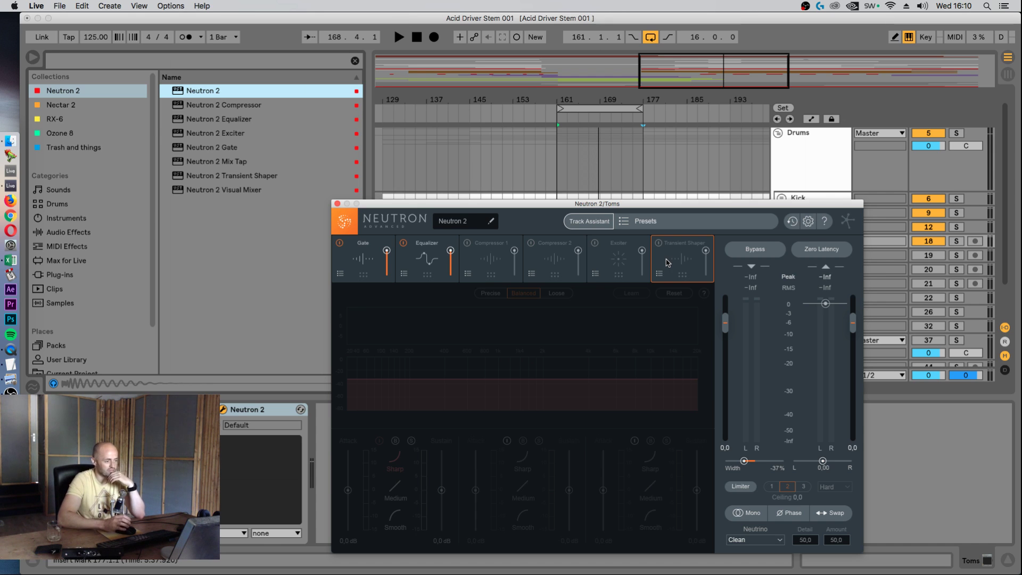
click(337, 204)
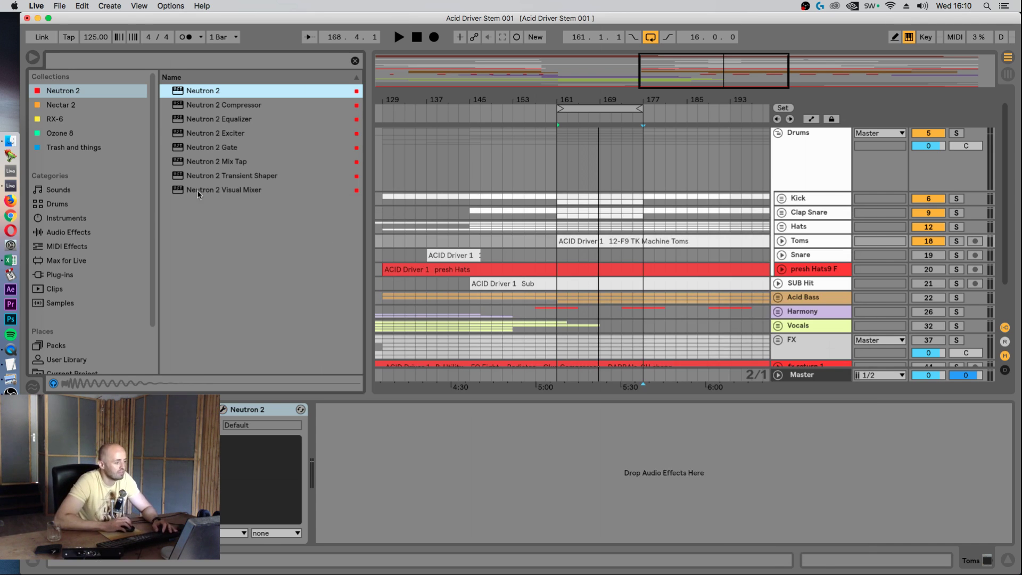
- Insert iZotope Trash 2 after Neutron 2 on the Toms track and dismiss its Preset Manager
click(75, 145)
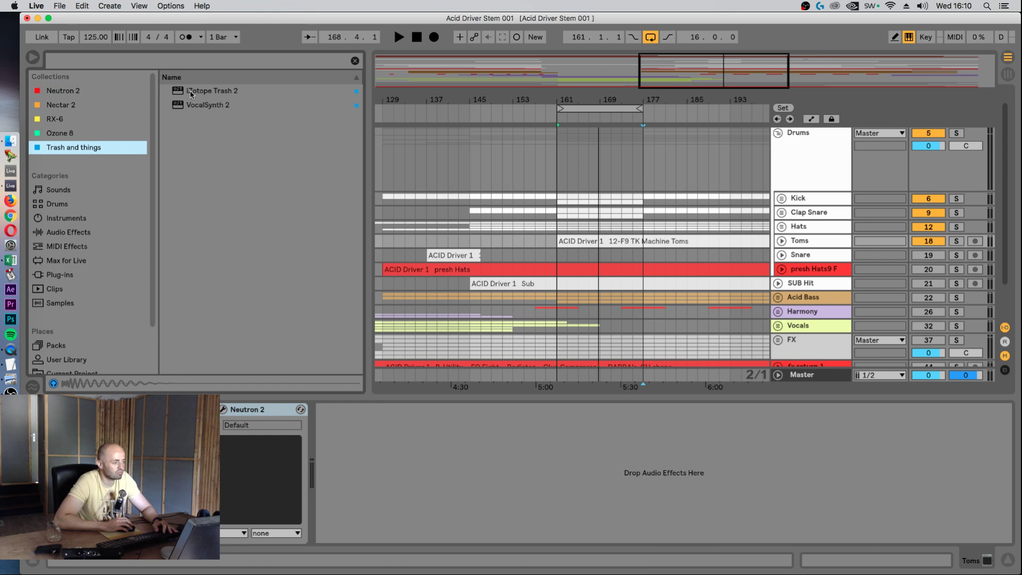
drag(191, 93, 382, 426)
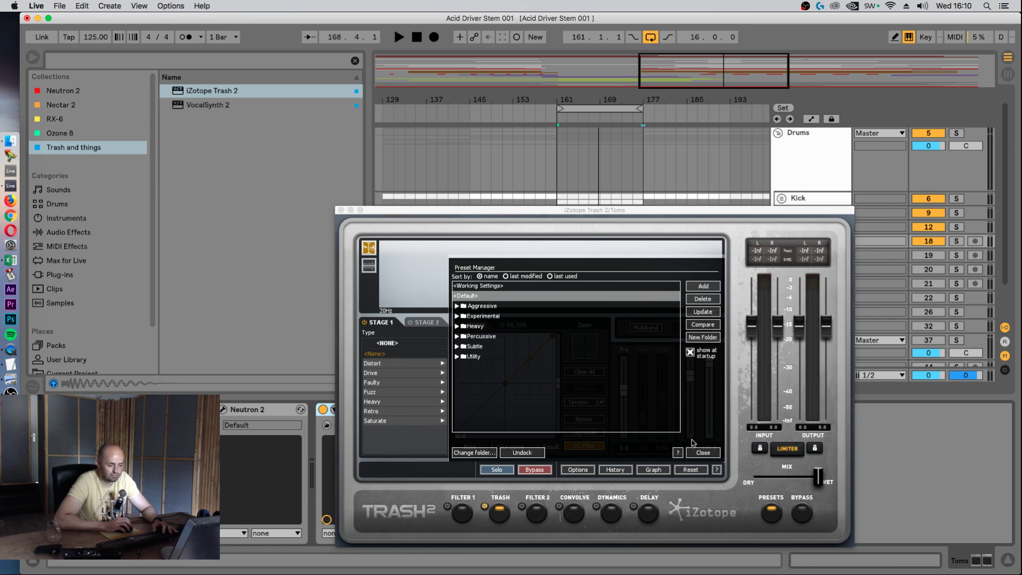
click(702, 452)
drag(629, 211, 653, 98)
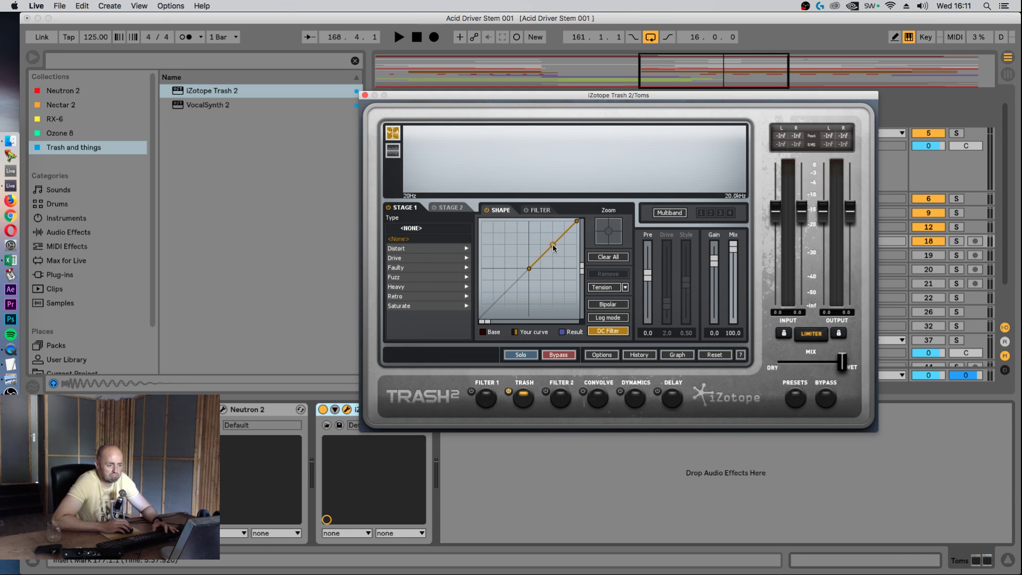
- Bend the upper half of Trash 2's waveshaping curve upward, audition it on the Toms, and deactivate the device
mouse_move(552, 244)
mouse_down()
mouse_move(548, 234)
mouse_move(556, 269)
mouse_move(551, 234)
mouse_up()
key(space)
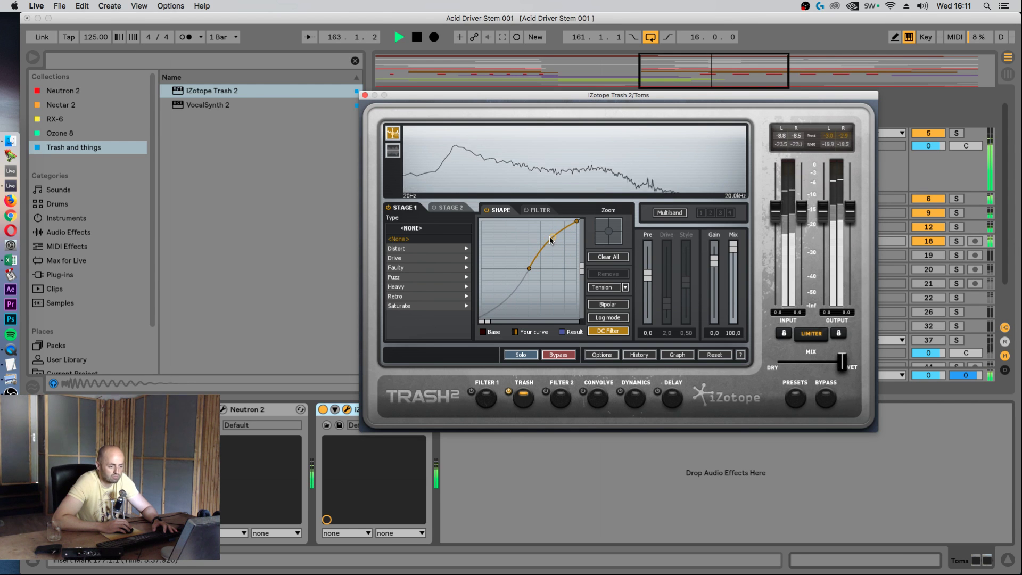
key(space)
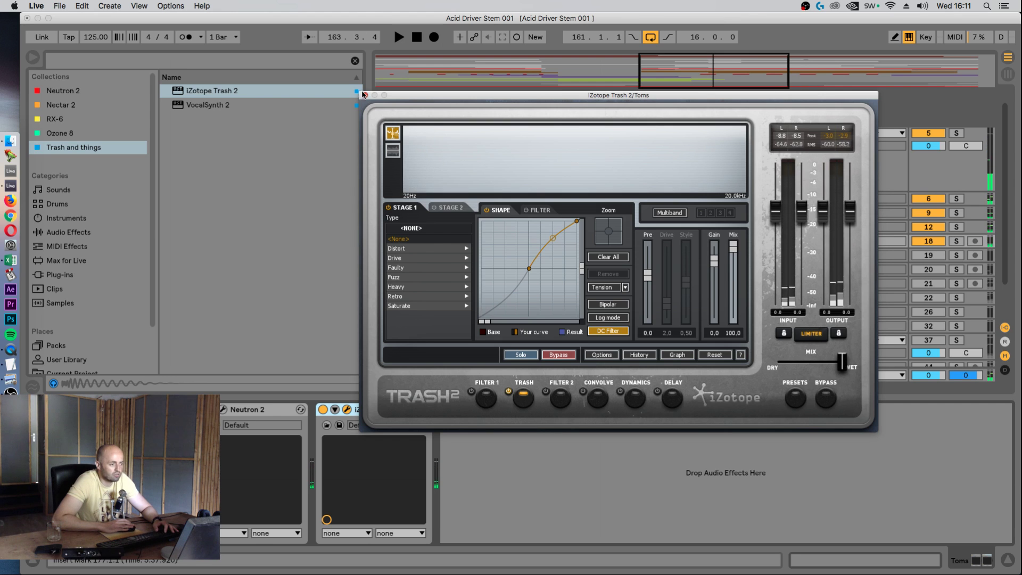
click(347, 409)
click(324, 410)
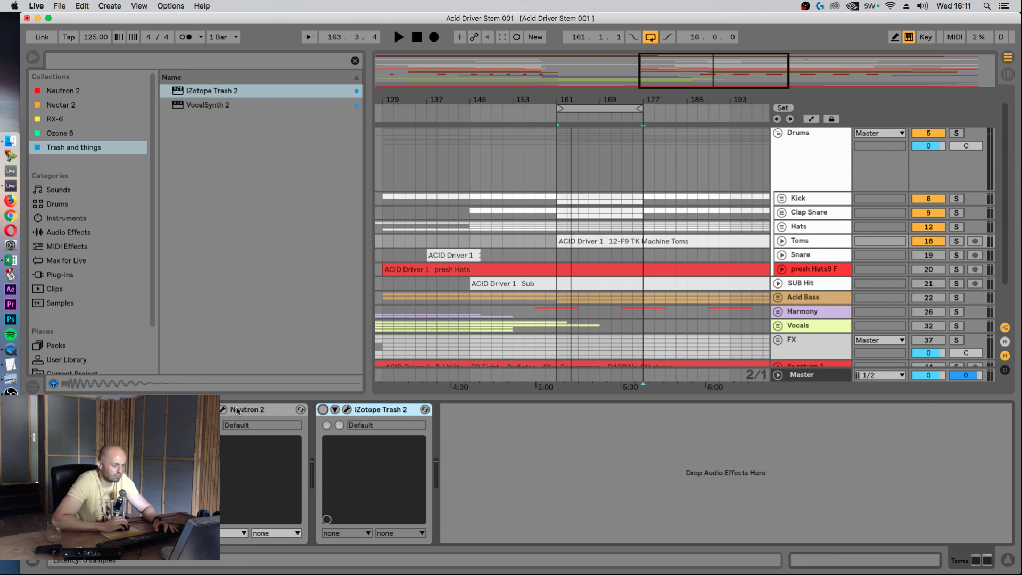
- Reopen Neutron 2 on the Toms, turn on Compressor 1, and lower its first band threshold to -9.8 dB during playback
click(223, 409)
drag(538, 204, 525, 105)
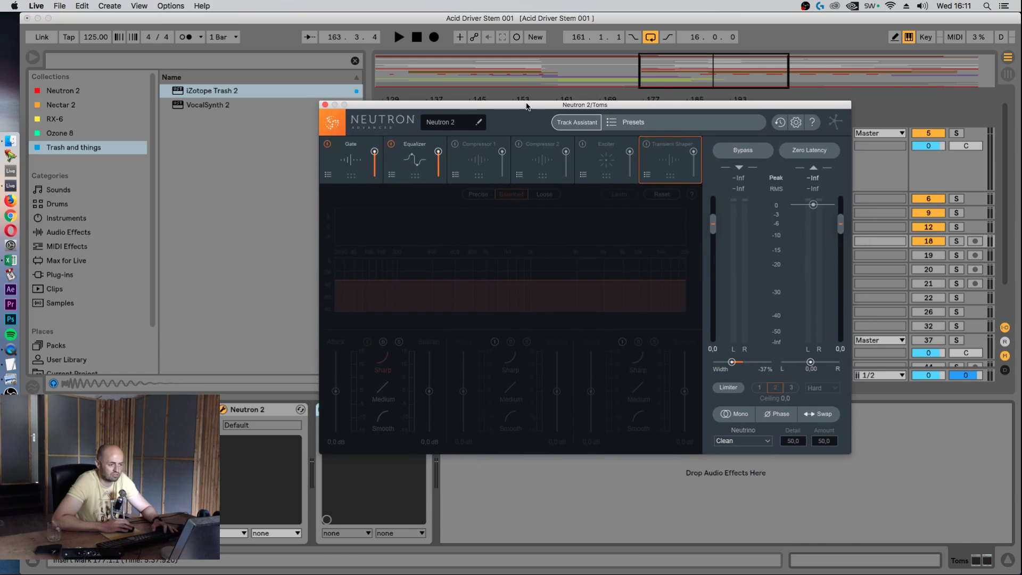
click(455, 145)
key(space)
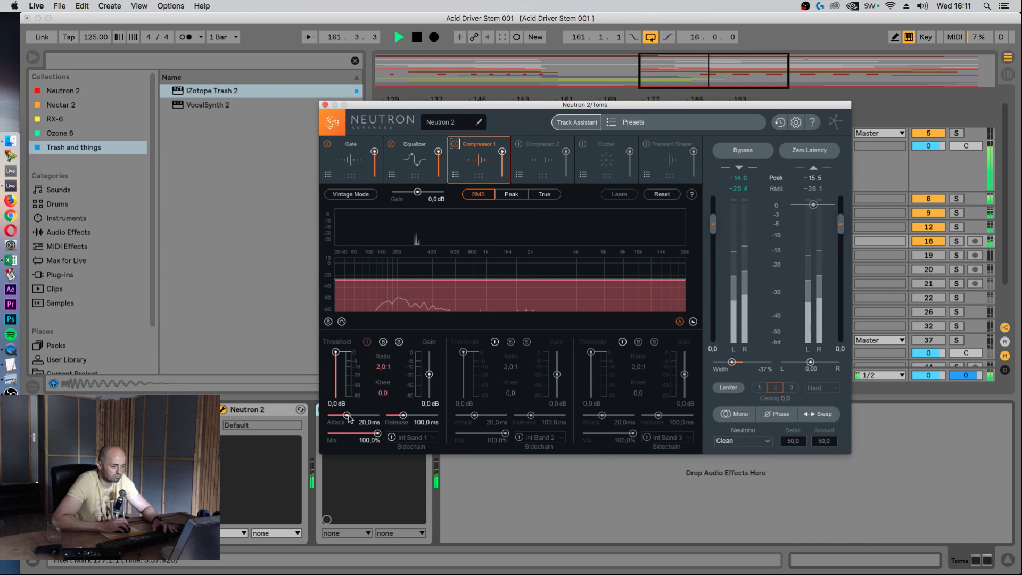
key(space)
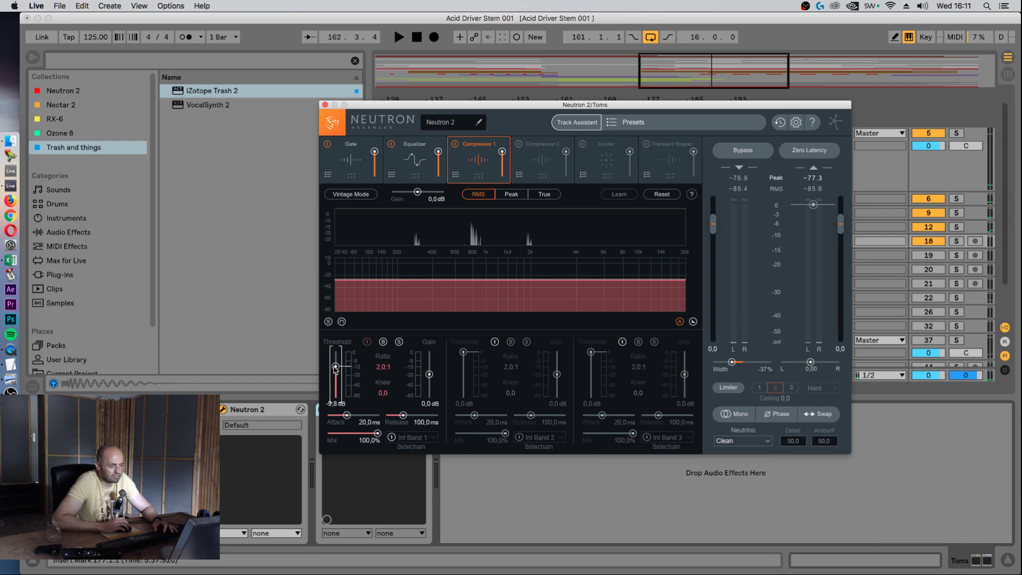
- Set Compressor 1's first band to a -37.6 dB threshold, 29.4 ms attack and 209.2 ms release while auditioning the toms
drag(335, 368, 334, 382)
key(space)
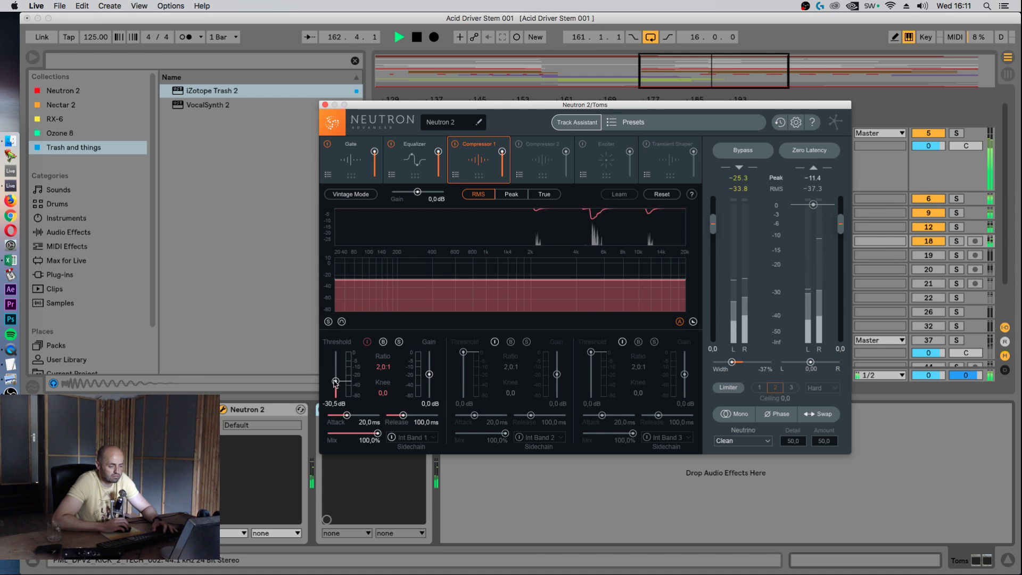
key(space)
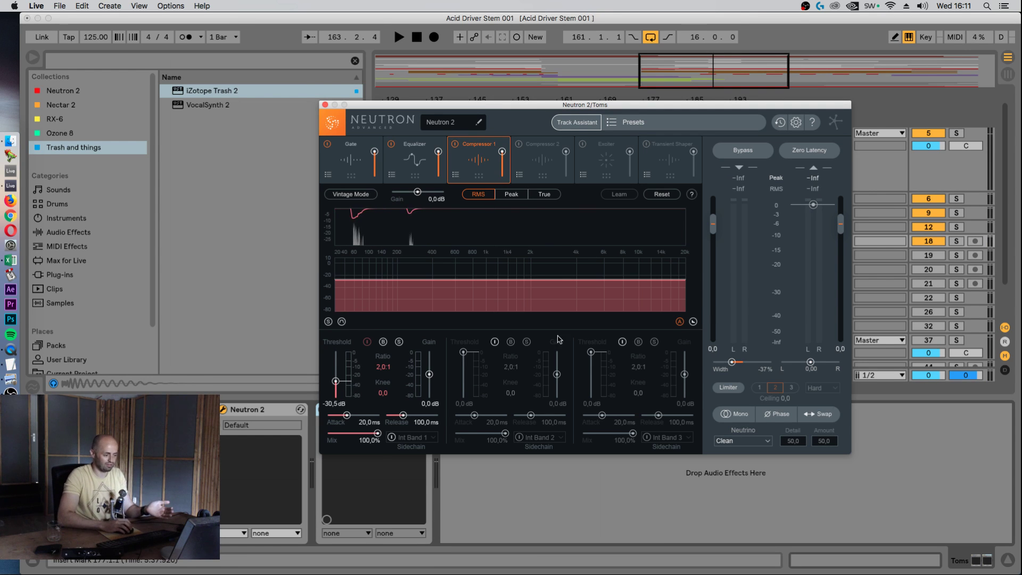
drag(346, 416, 341, 421)
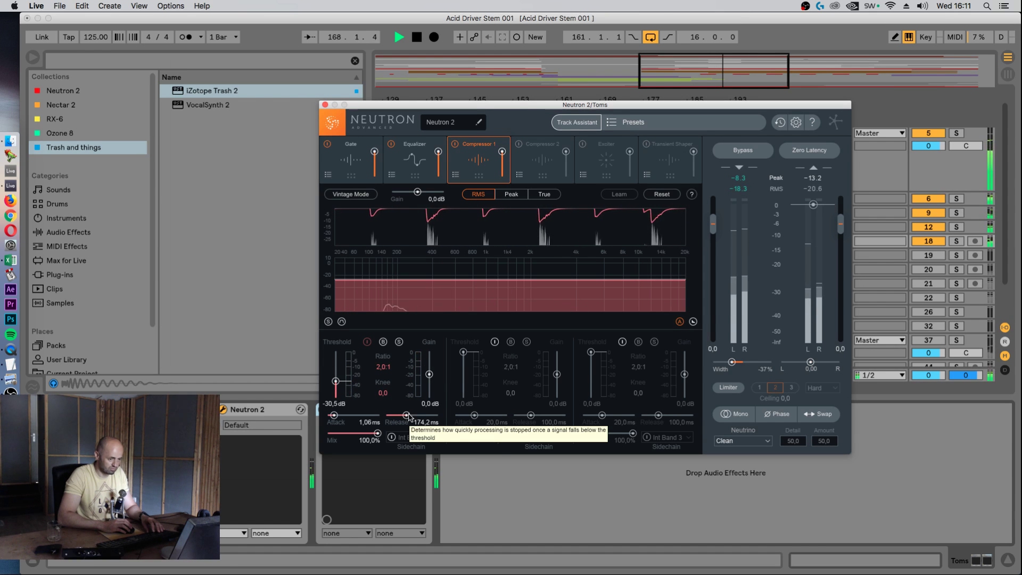
drag(409, 414, 411, 414)
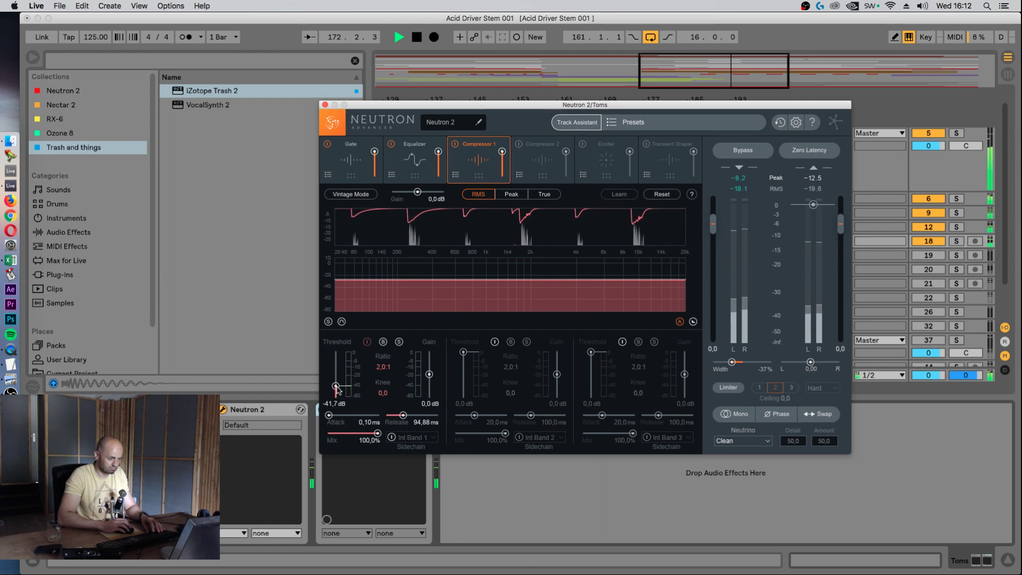
drag(336, 391, 336, 389)
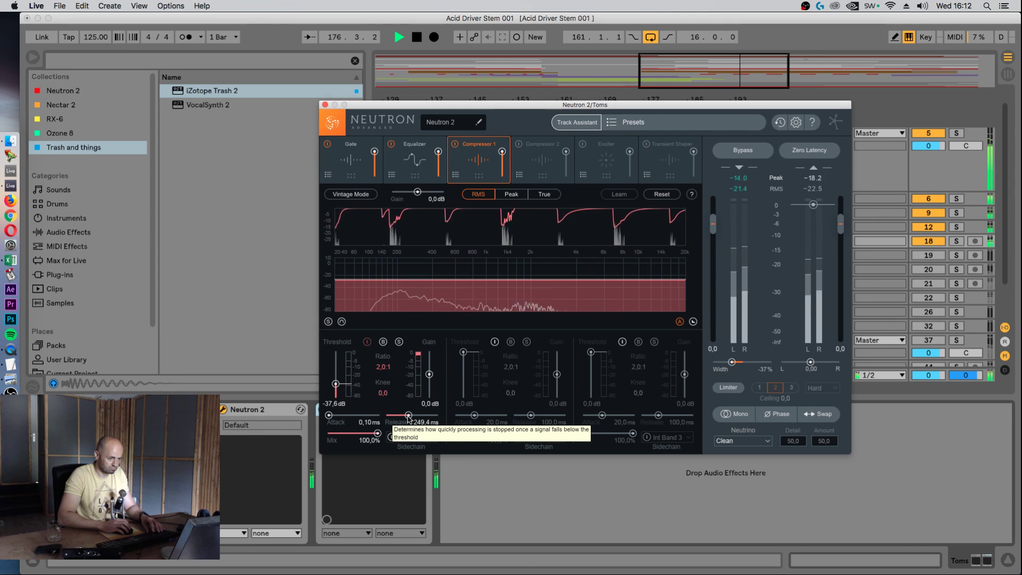
drag(332, 416, 350, 417)
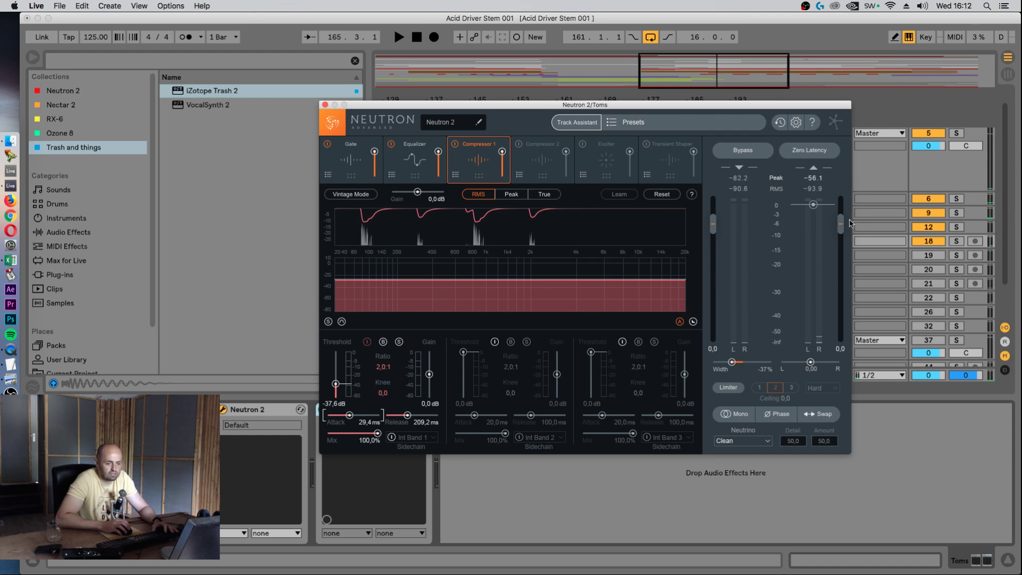
- Lower the Neutron output gain on the Toms to -3.0 dB during playback
key(space)
scroll(840, 223, down, 5)
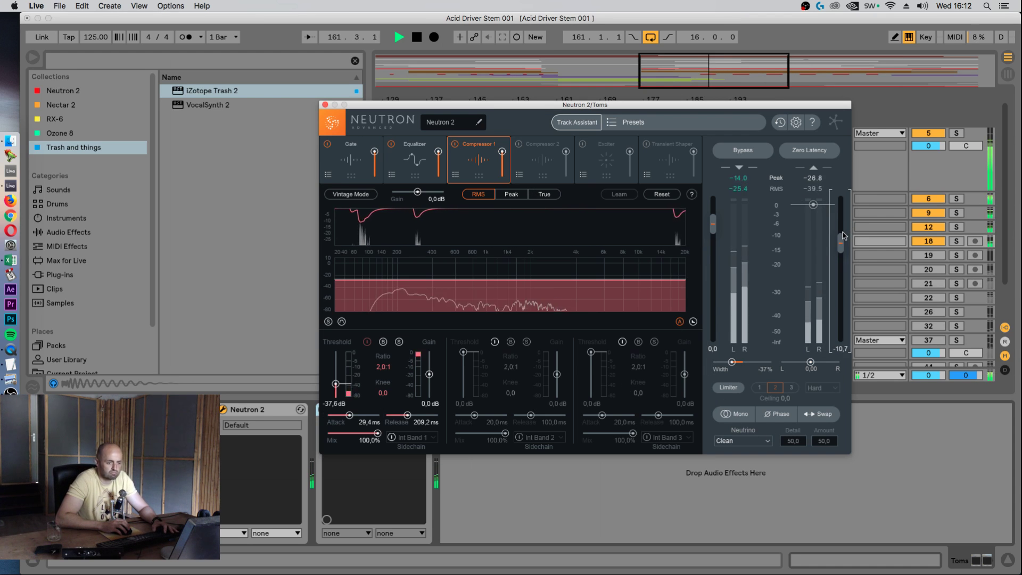
drag(840, 226, 838, 219)
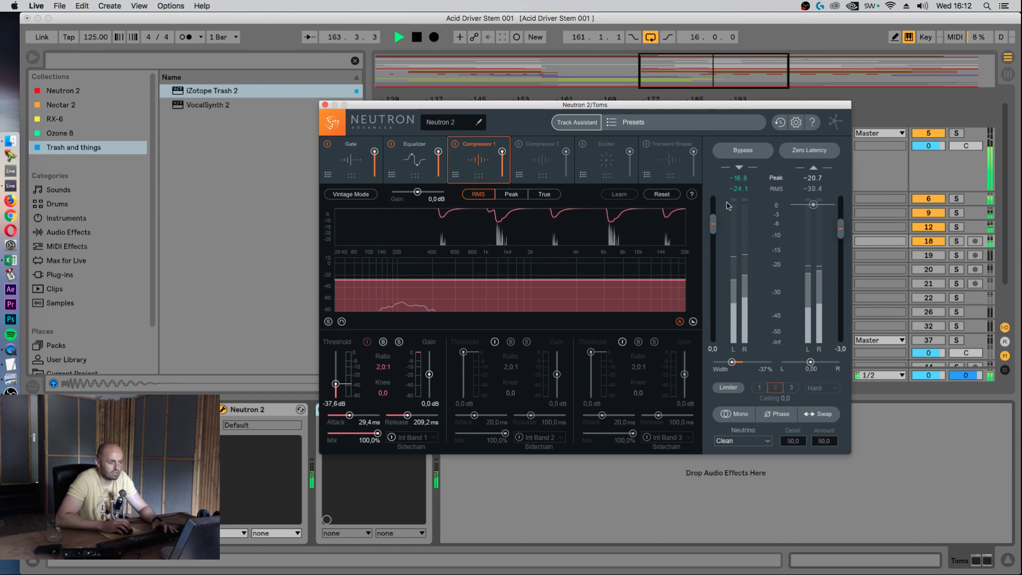
key(space)
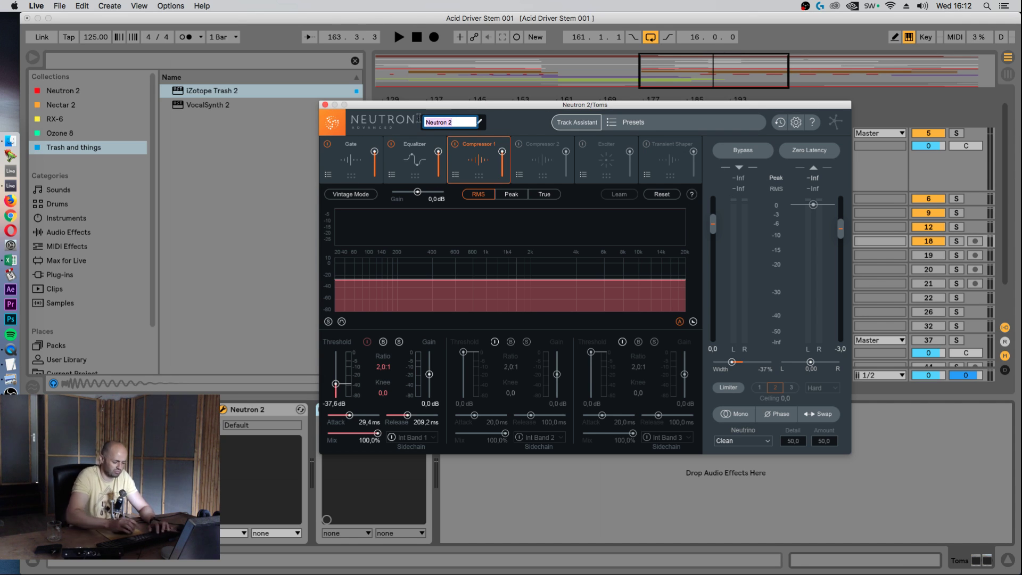
- Rename the Neutron 2 instance as Toms and close its window
text(Toms)
key(Return)
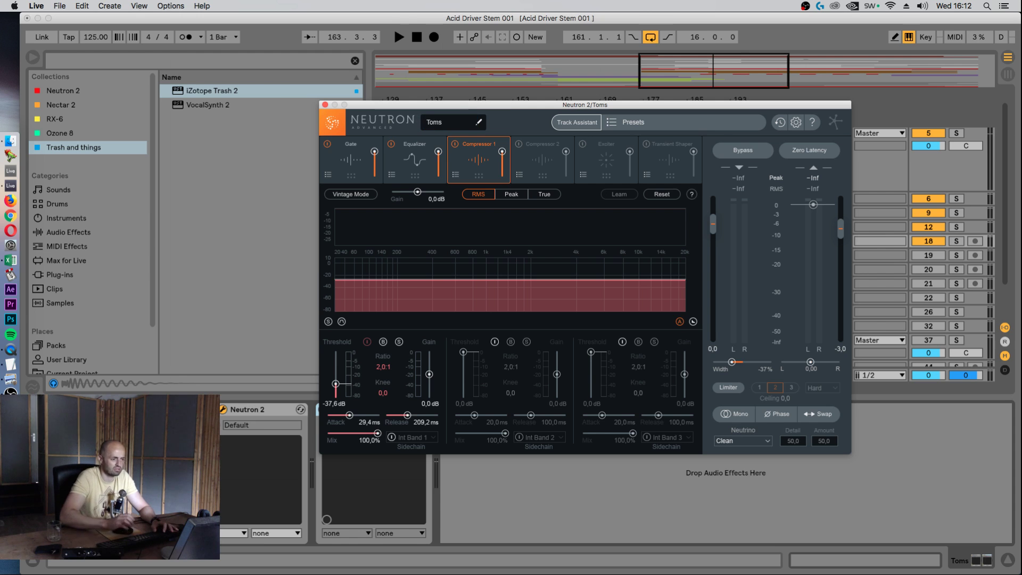
click(326, 104)
- Reopen Neutron 2 on the Toms and move the Equalizer module after Compressor 1
key(space)
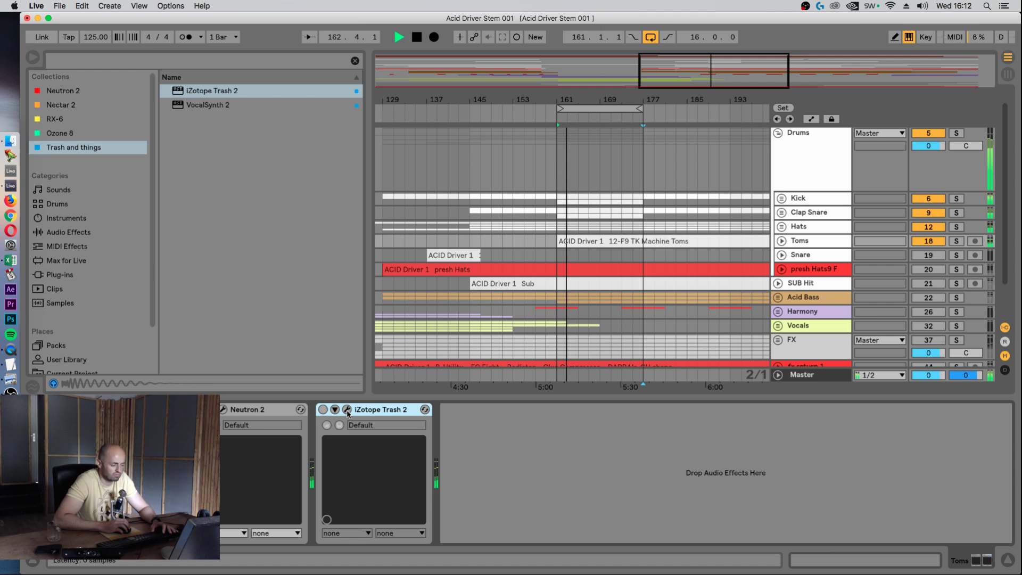
click(222, 410)
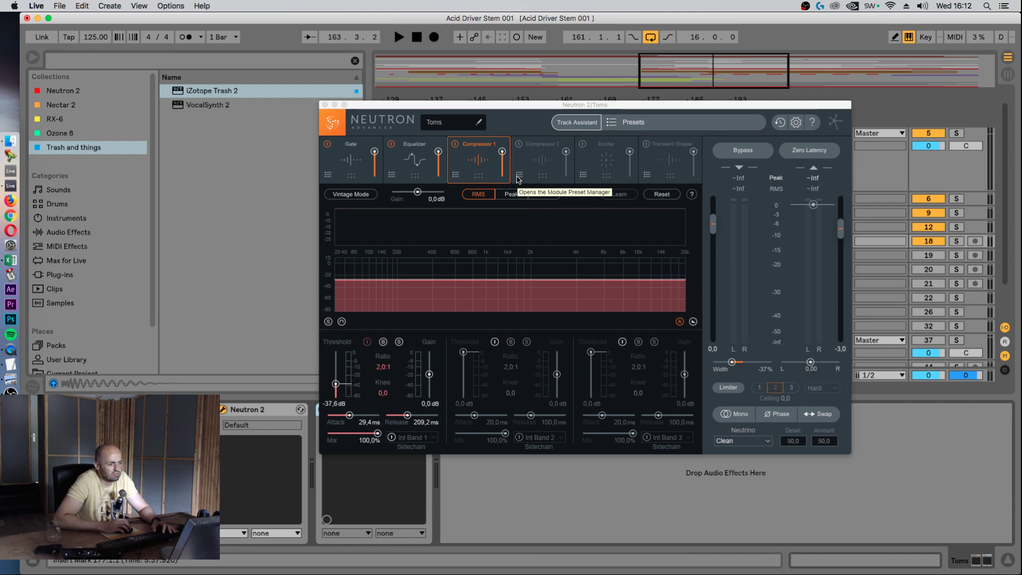
drag(414, 172, 502, 167)
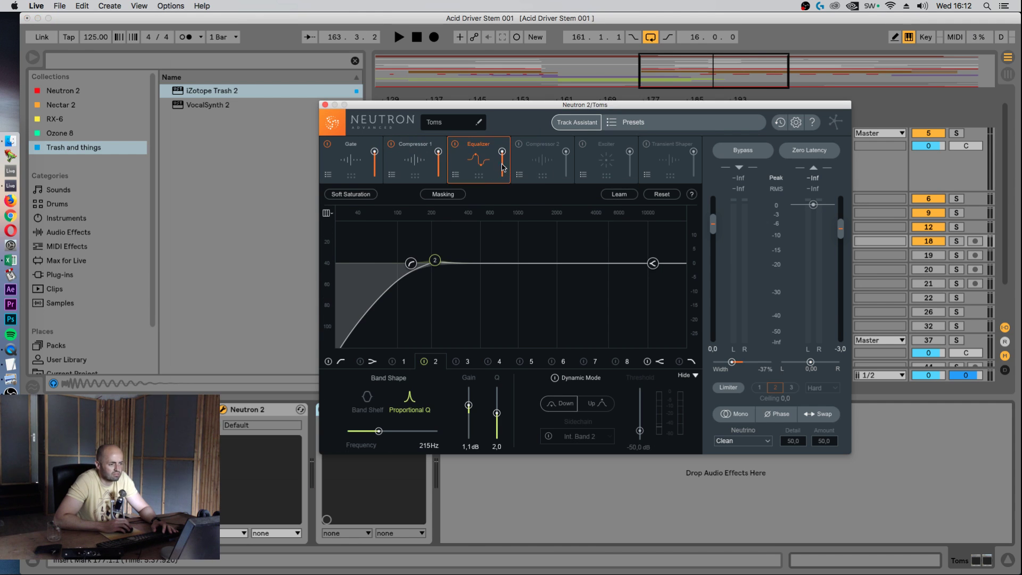
- Set equalizer band 2 to 3.7 dB at 217 Hz with Q 0.2, and the high shelf to -8.0 dB at 704 Hz
drag(438, 262, 472, 254)
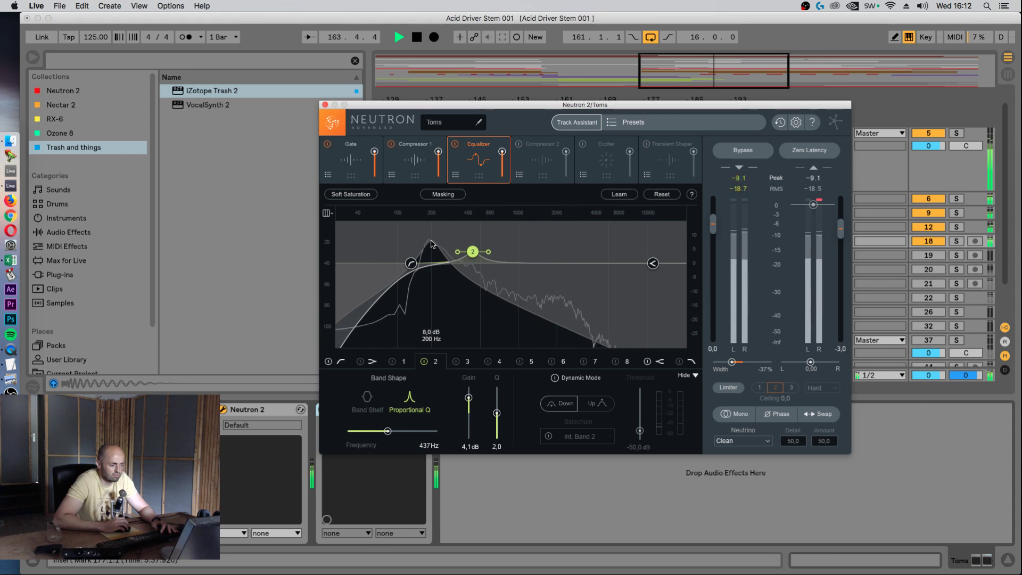
drag(475, 252, 436, 248)
mouse_move(451, 249)
mouse_down()
mouse_move(463, 250)
mouse_move(435, 254)
mouse_up()
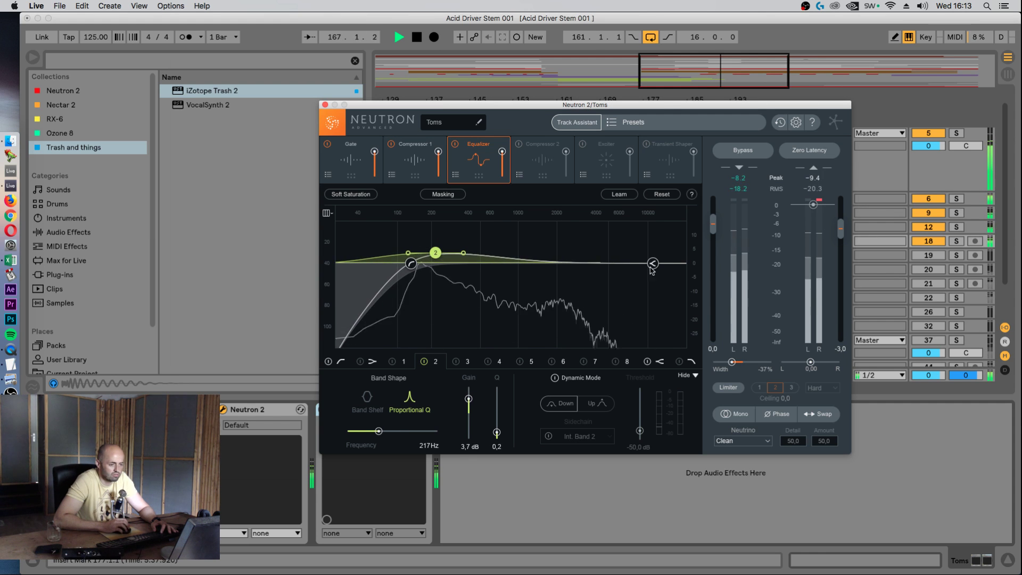
drag(652, 263, 504, 287)
key(space)
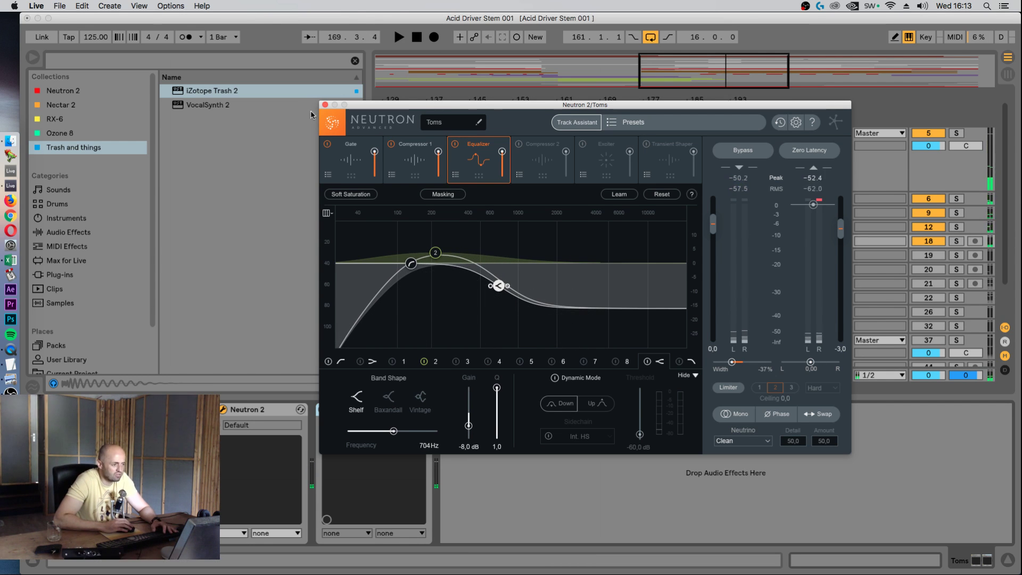
click(325, 105)
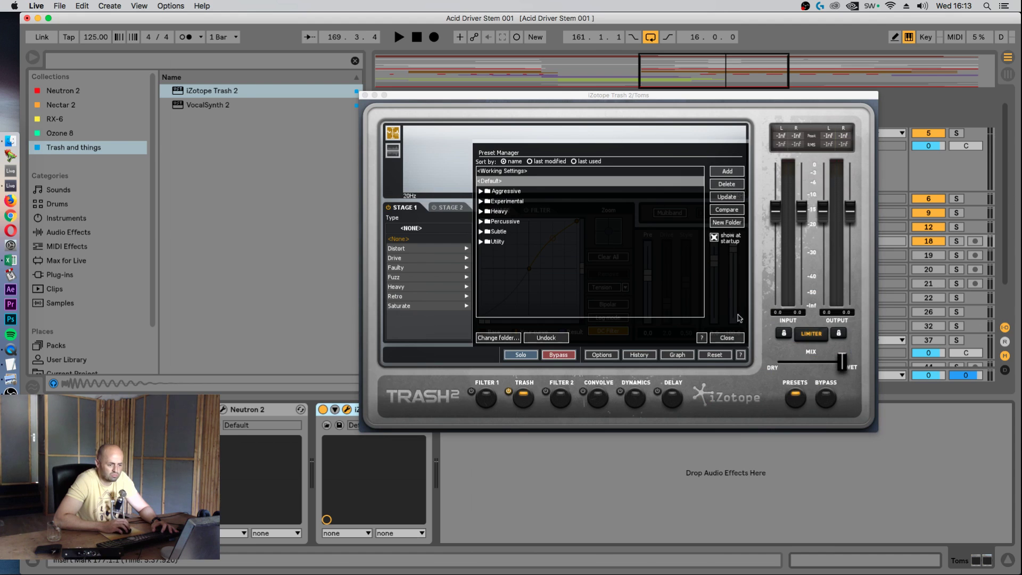
- Try Trash 2's Retro distortion types on the Toms, from Bit Wrench through Rusty Bits, after dismissing the Preset Manager
click(726, 337)
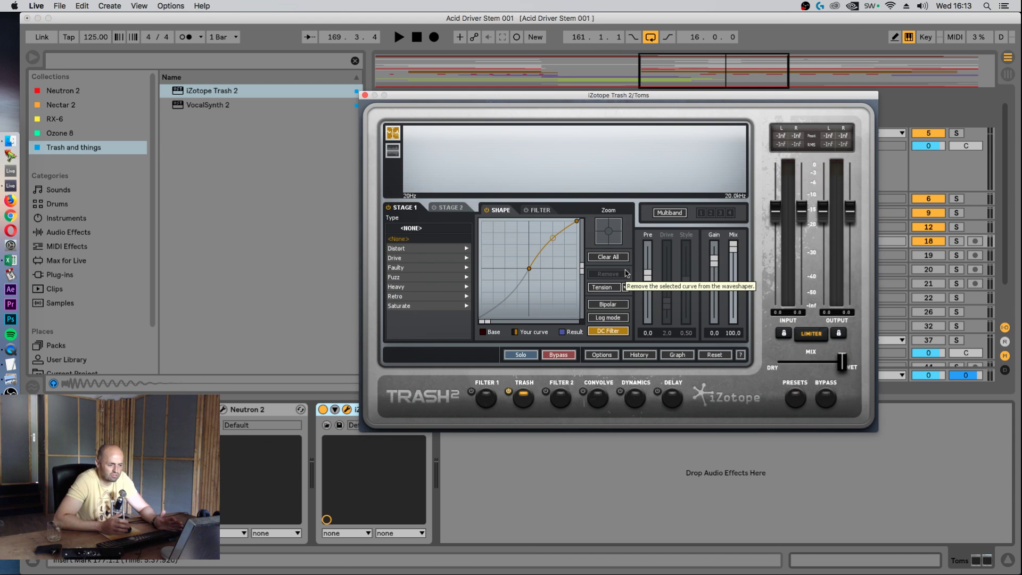
click(429, 298)
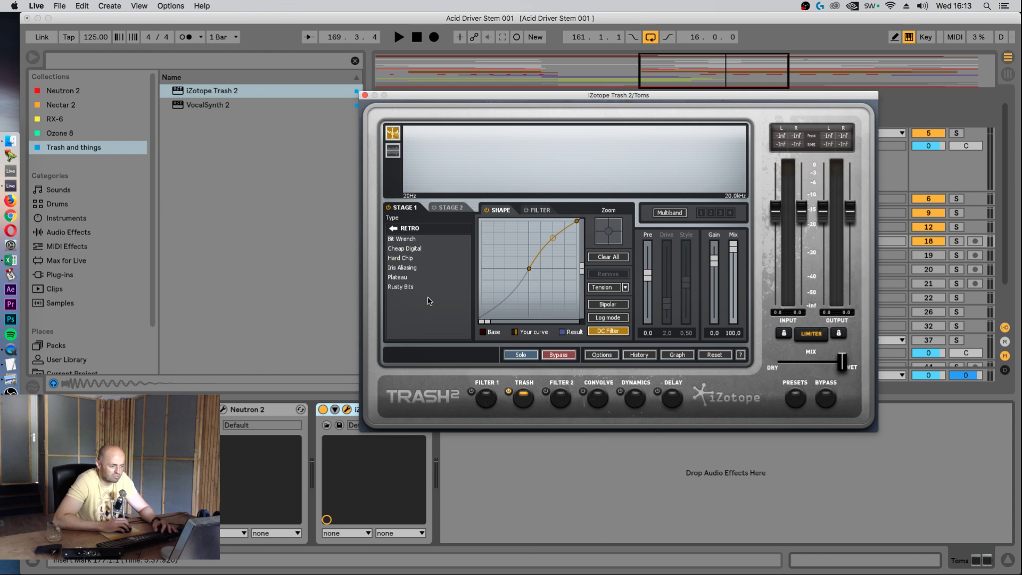
click(416, 241)
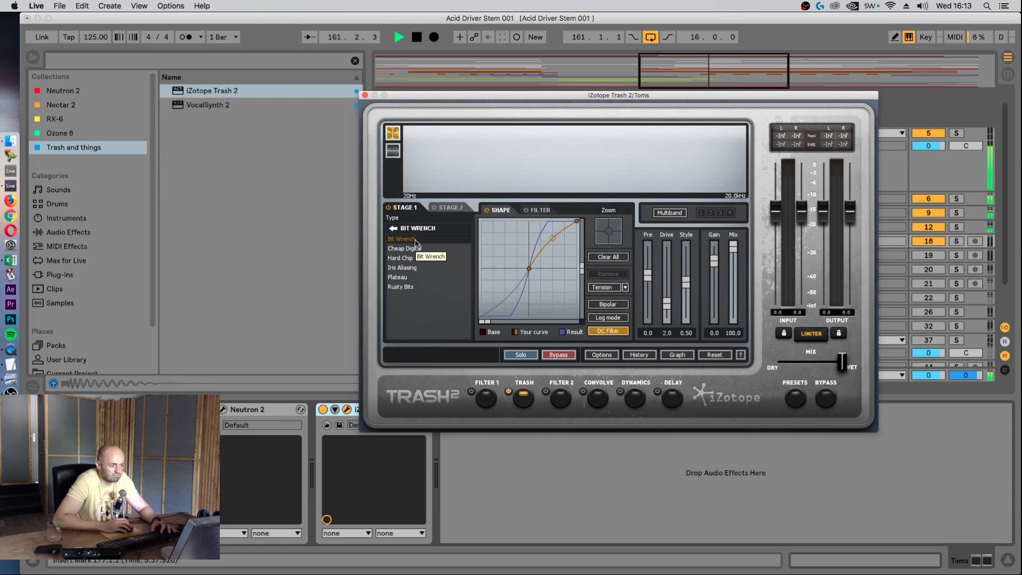
click(410, 249)
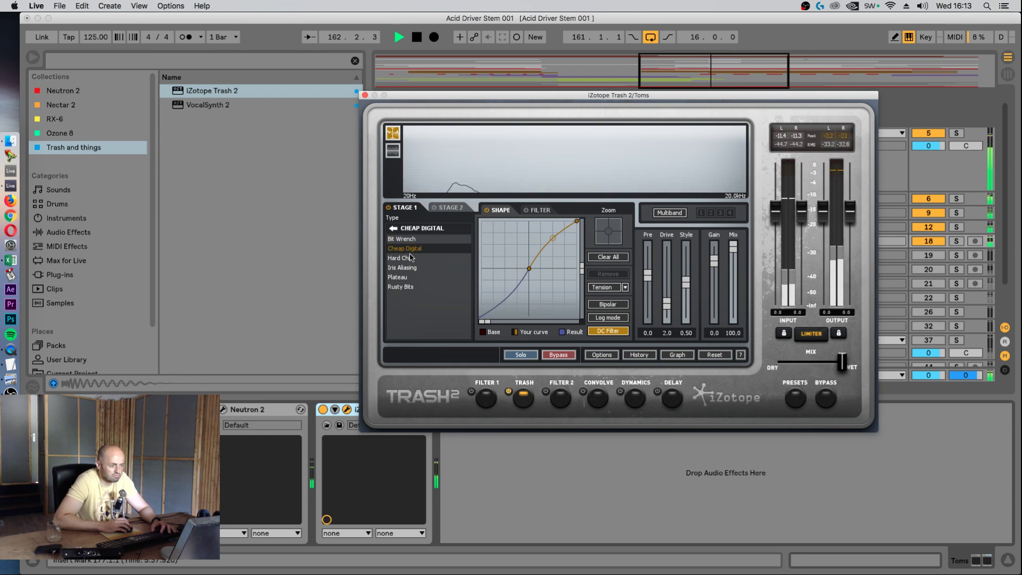
click(410, 257)
click(412, 268)
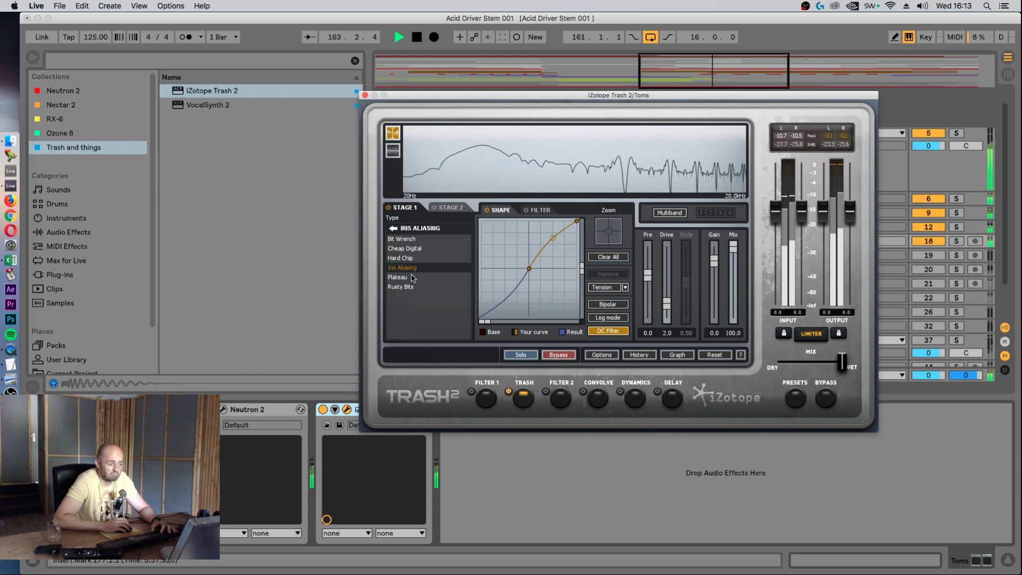
click(413, 277)
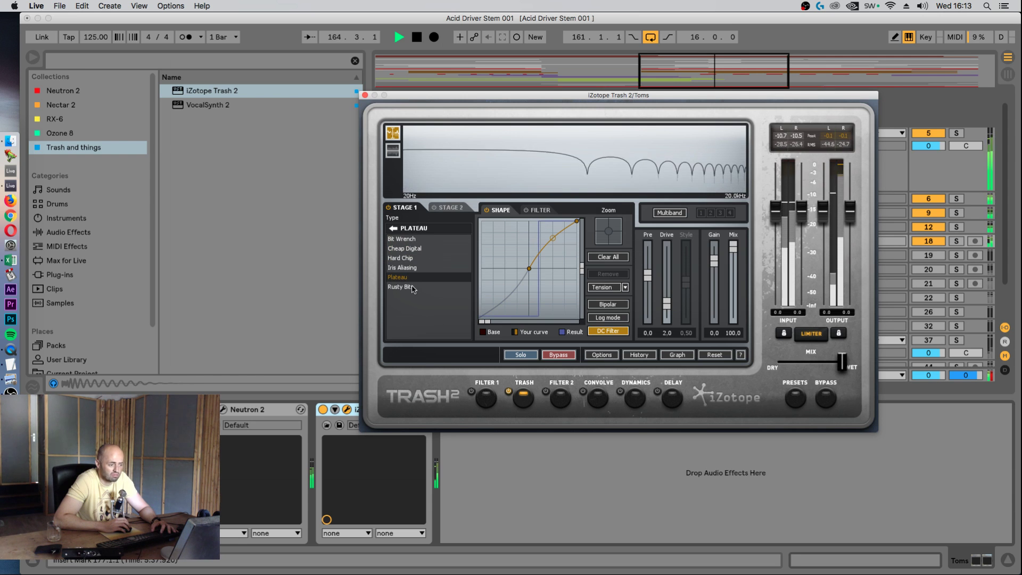
click(412, 287)
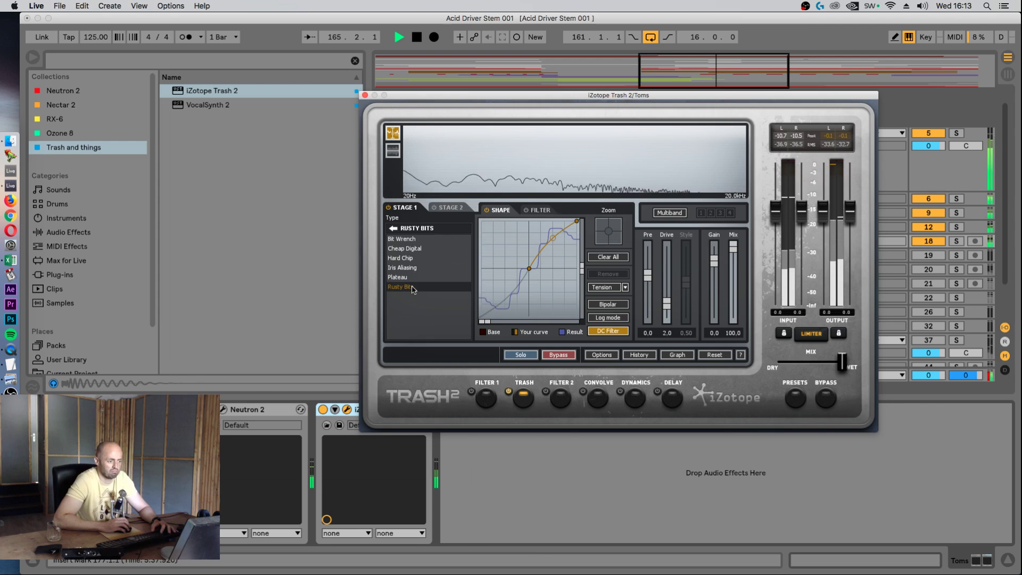
- Try the Amp Drainer type from Trash 2's Distort group and look through the group's remaining types
click(406, 230)
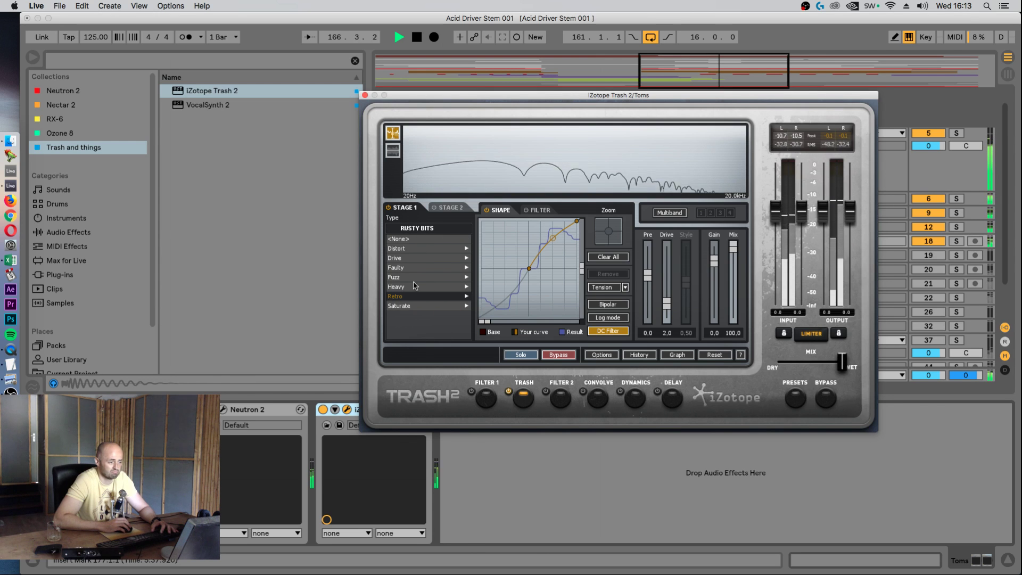
click(416, 248)
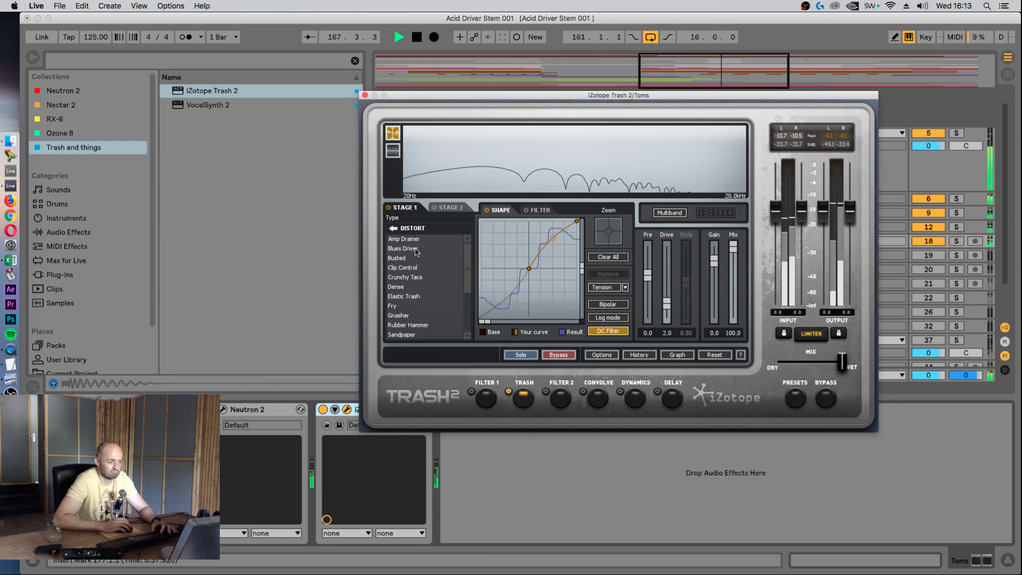
click(417, 240)
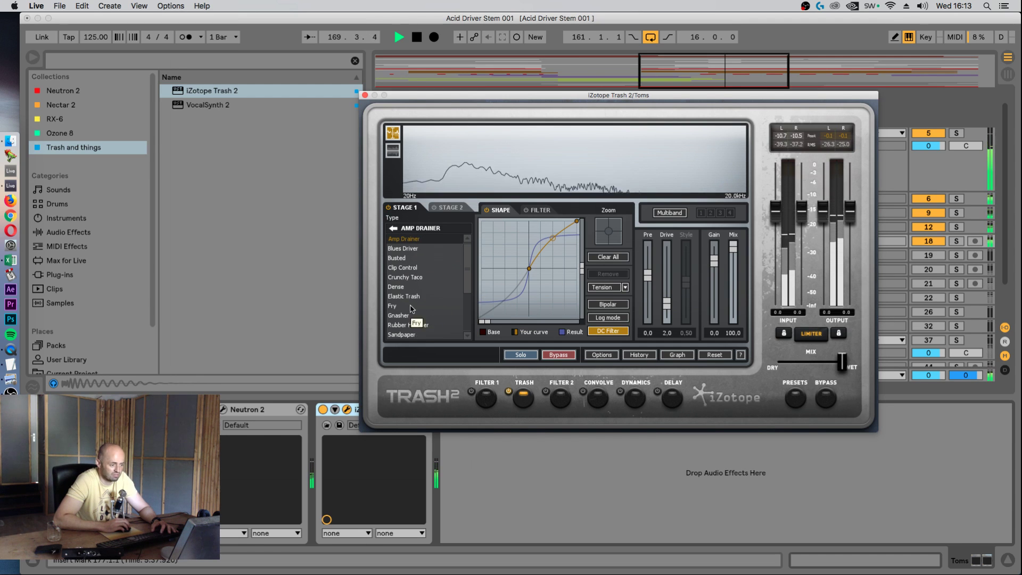
scroll(411, 298, down, 3)
- Deactivate Trash 2 and remove it from the Toms track
key(space)
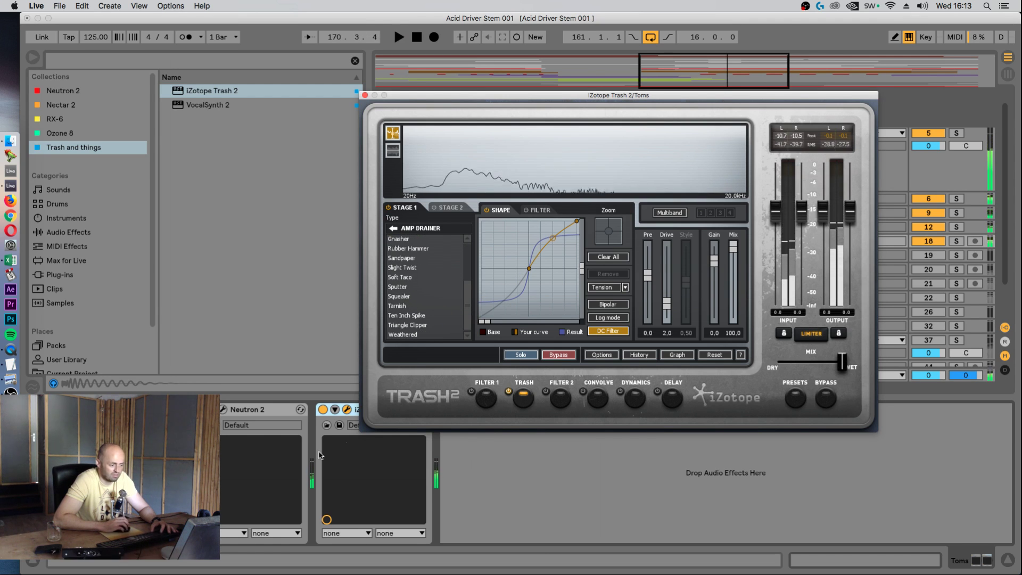
click(323, 412)
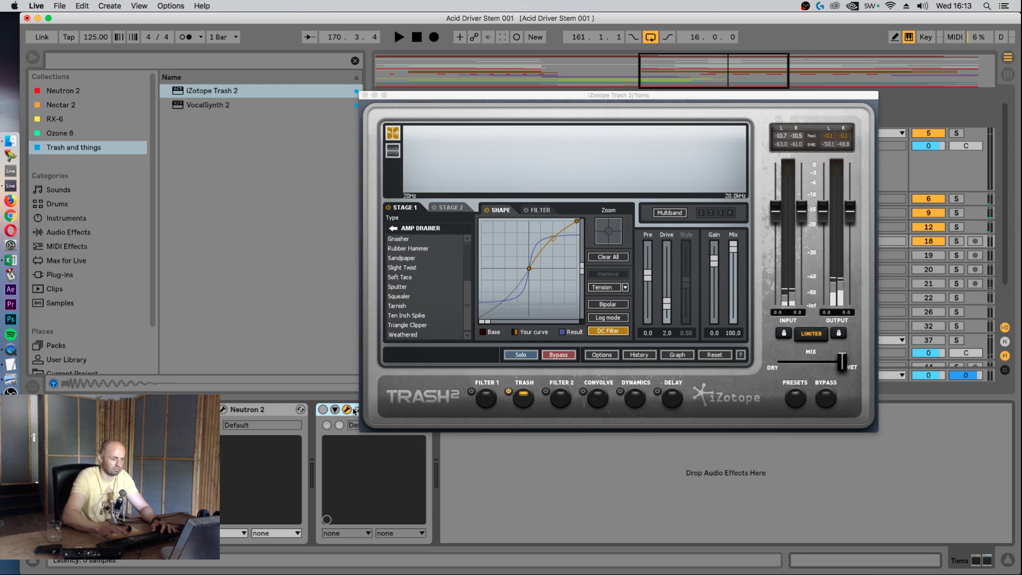
key(Delete)
- Search the browser for amp
click(223, 109)
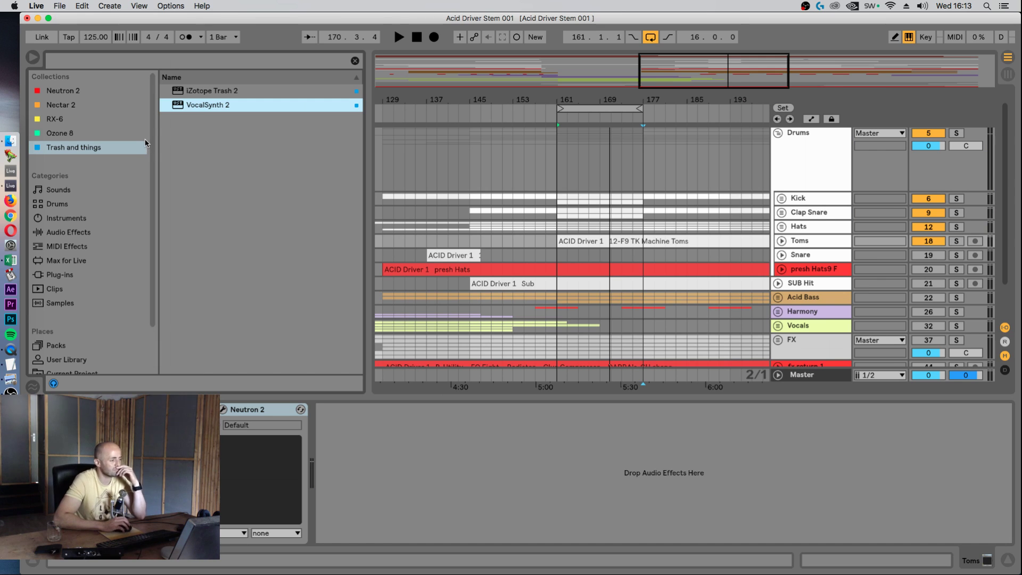
click(73, 58)
text(am)
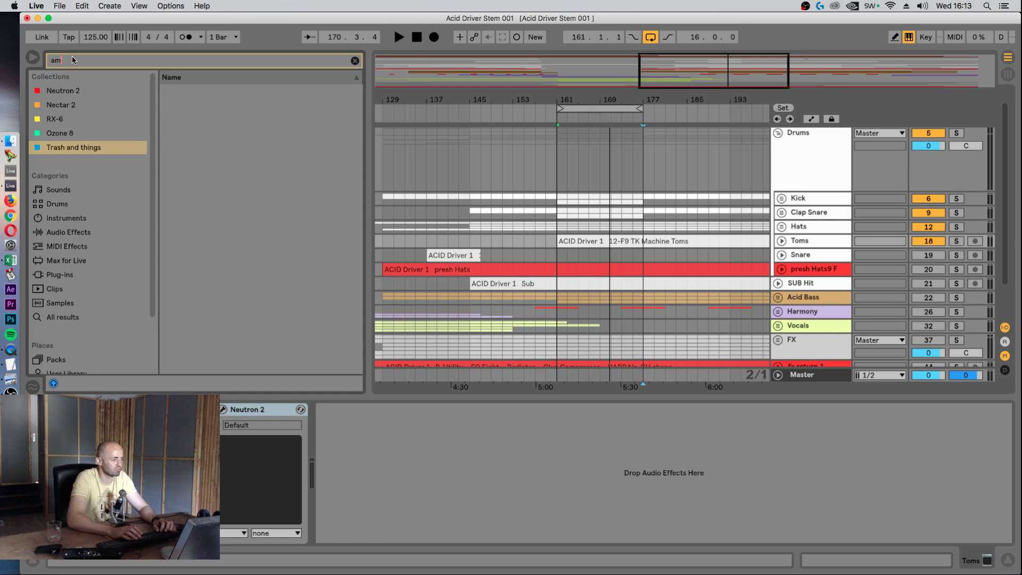
text(p)
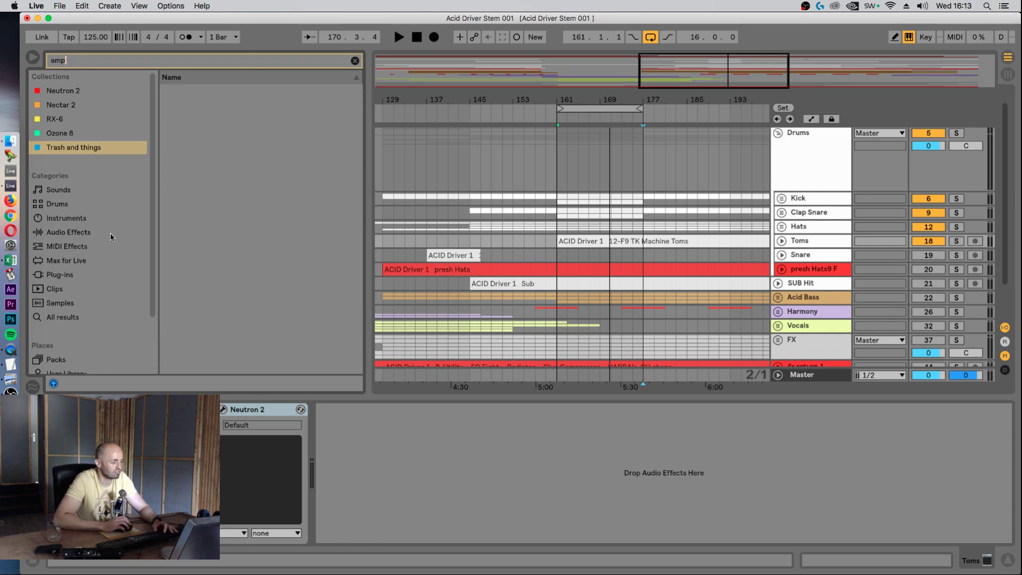
- Search all browser results for color and add Color Limiter after Neutron 2 on the Toms track
click(166, 63)
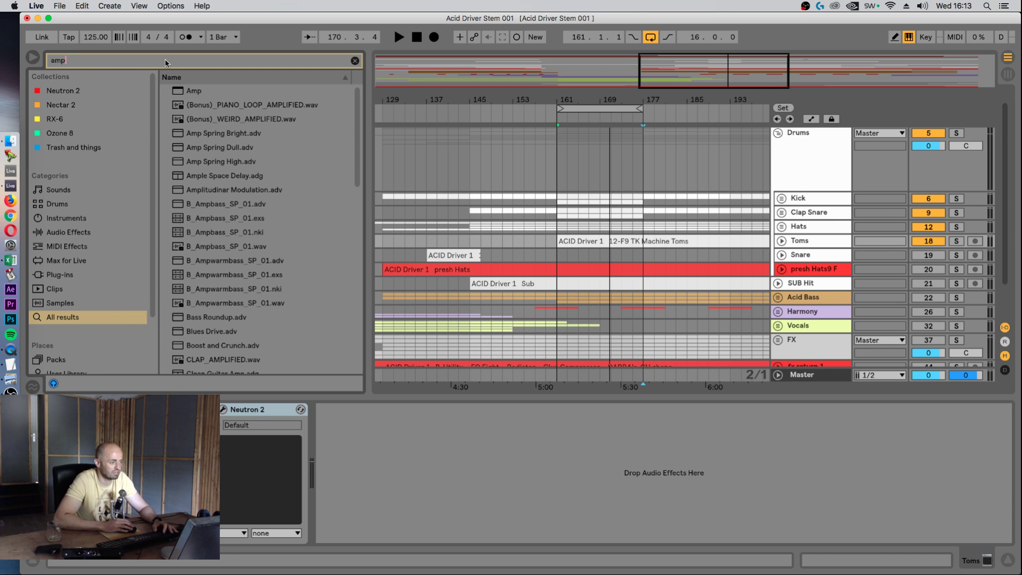
text(color)
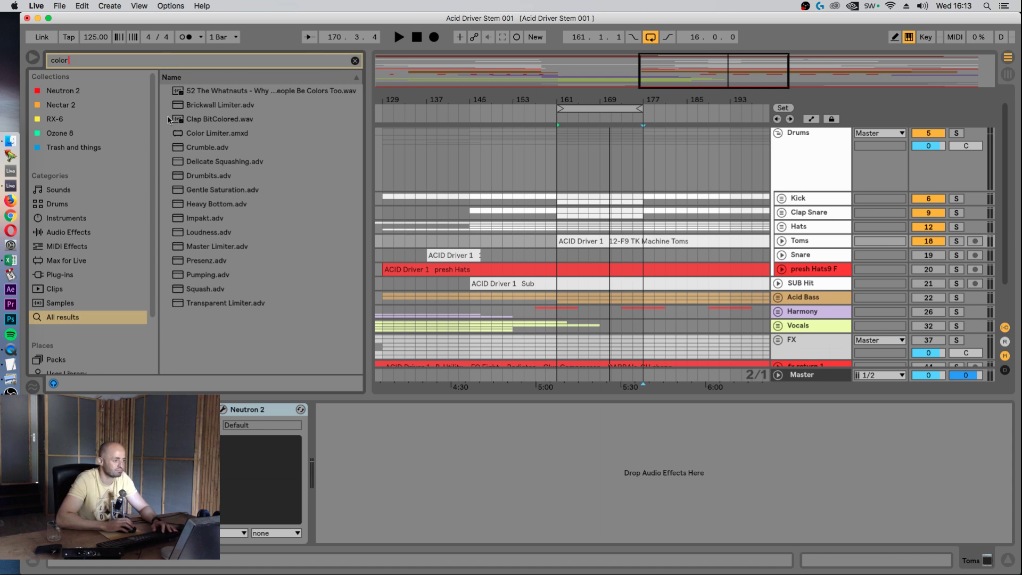
drag(188, 138, 401, 476)
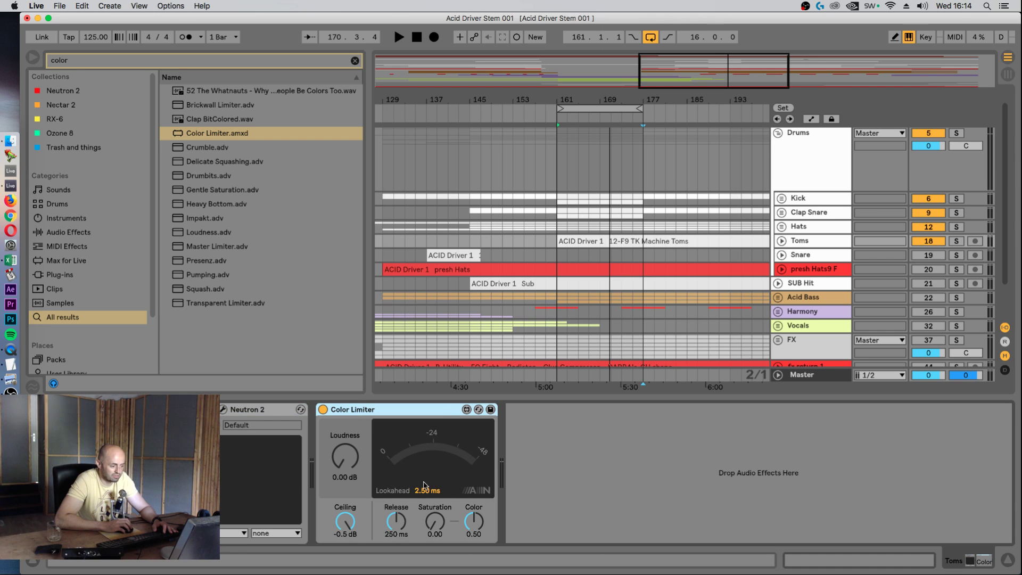
- During loop playback, set Color Limiter's saturation to 0.67, ceiling to -20 dB and color to 0.37
key(space)
drag(434, 521, 438, 475)
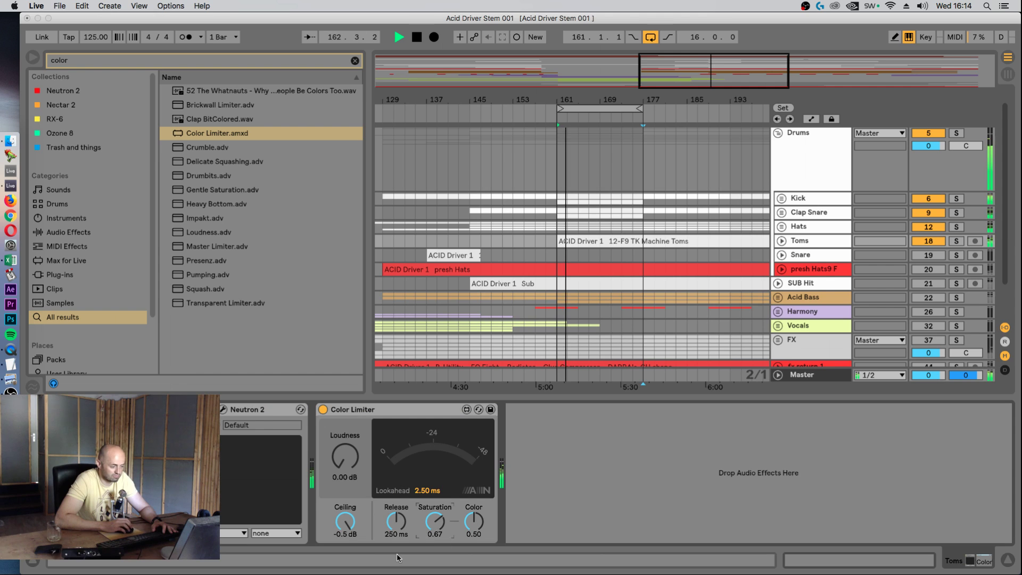
drag(345, 521, 345, 538)
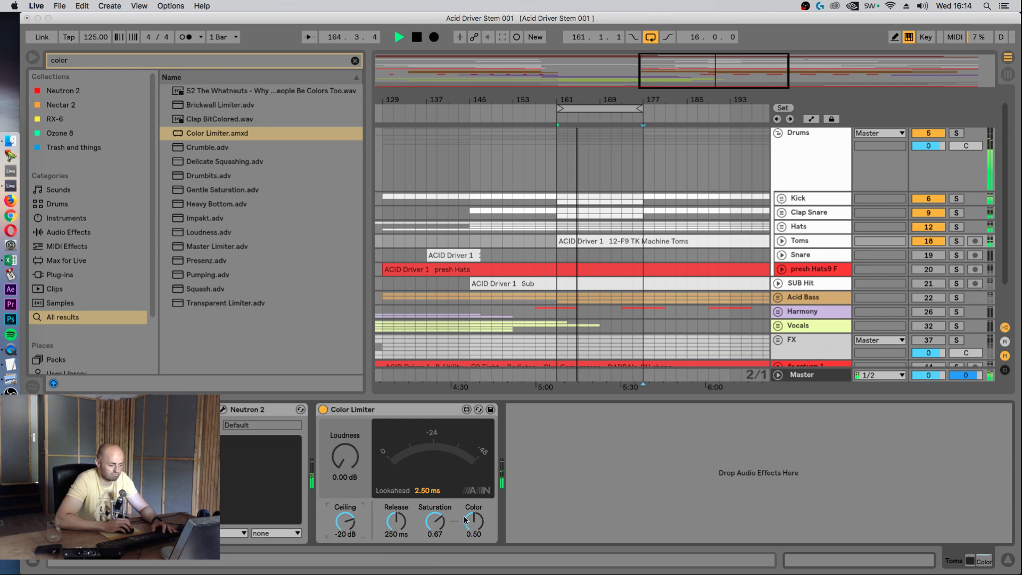
drag(473, 520, 473, 527)
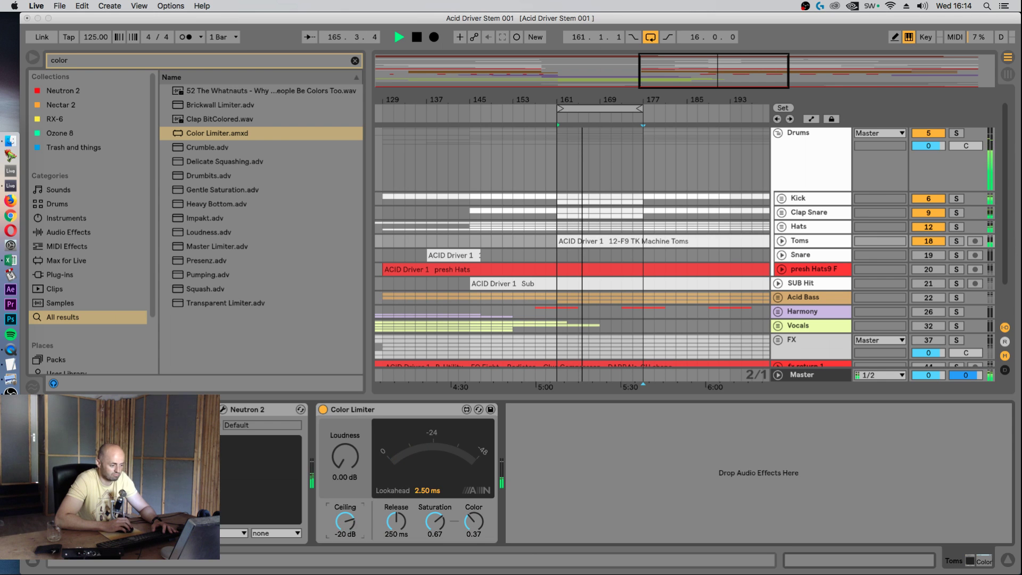
click(345, 520)
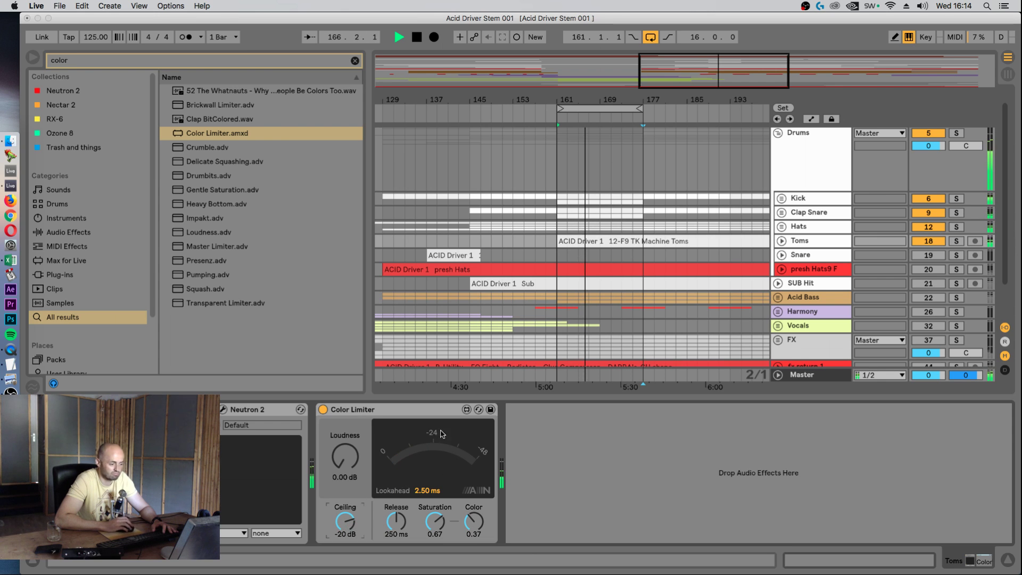
- Set the Toms track volume to 3.6 dB and adjust Color Limiter to a 0.0 dB ceiling and 0.22 color
click(781, 241)
drag(921, 255, 926, 255)
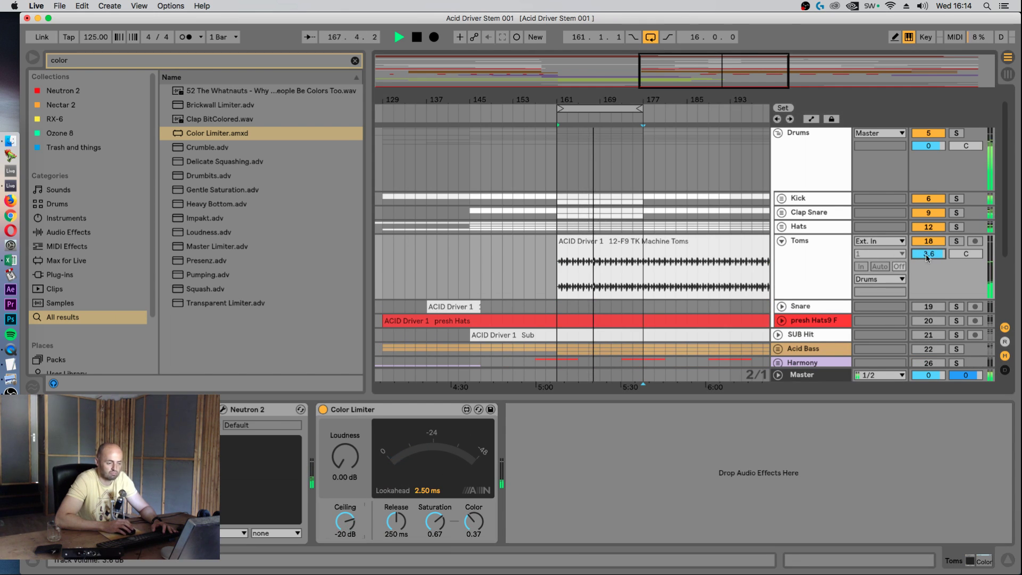
double_click(349, 524)
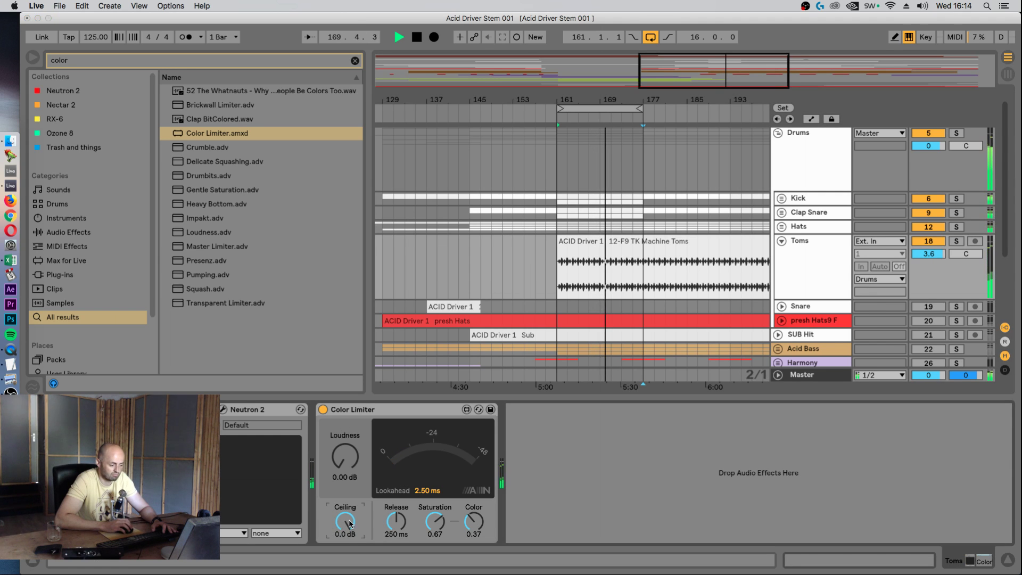
drag(473, 522, 474, 538)
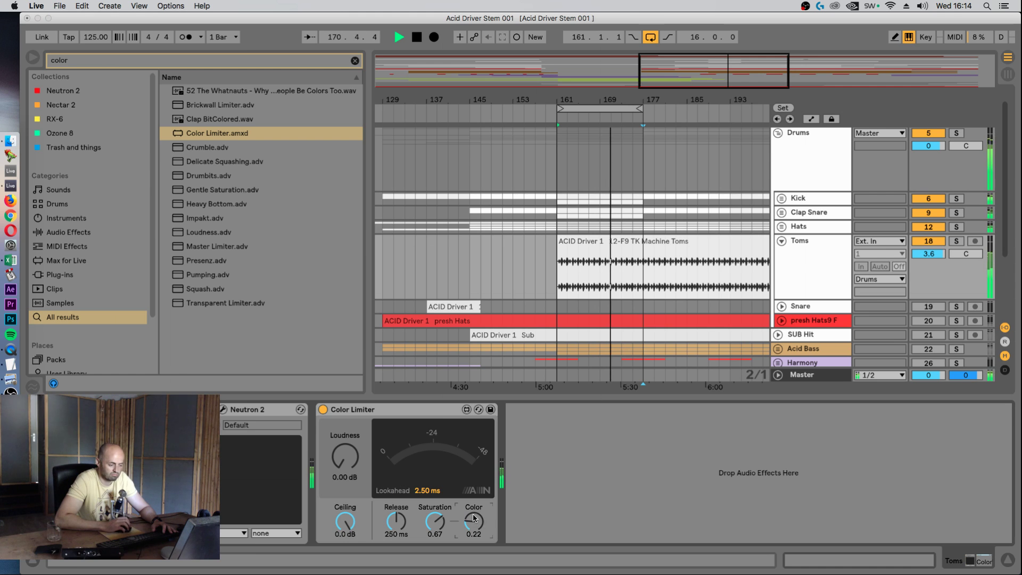
- Stop playback, remove Color Limiter from the Toms track and collapse the track
key(space)
click(437, 414)
key(Delete)
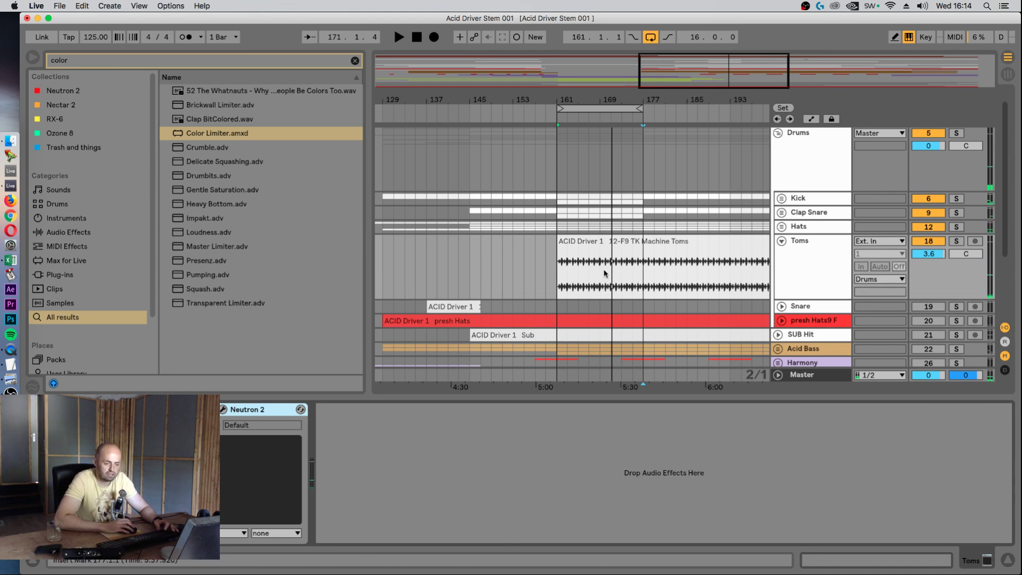
click(780, 241)
- Activate the SUB Hit track and lower its volume to -6.6 dB while the loop plays
click(803, 255)
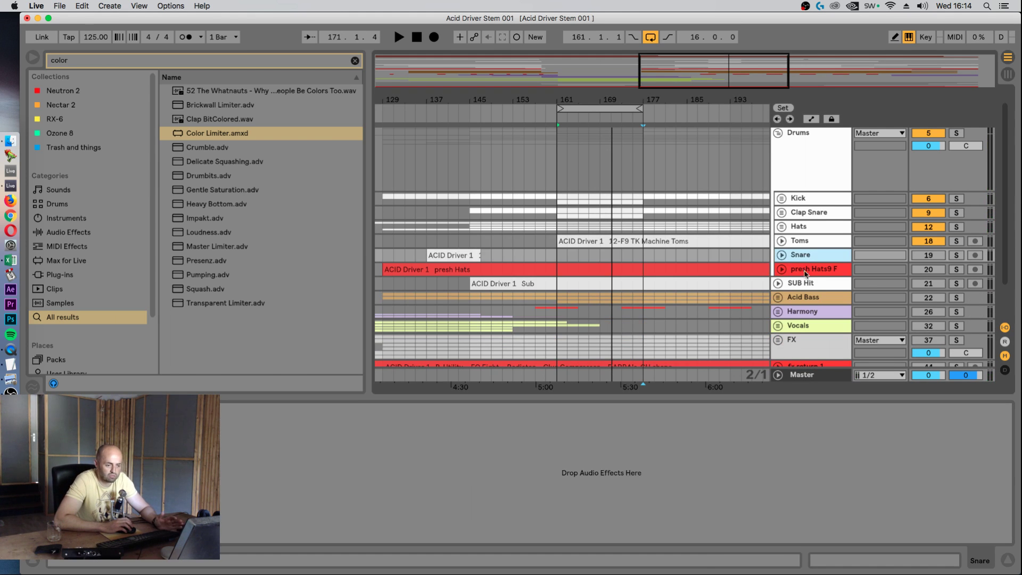
click(927, 281)
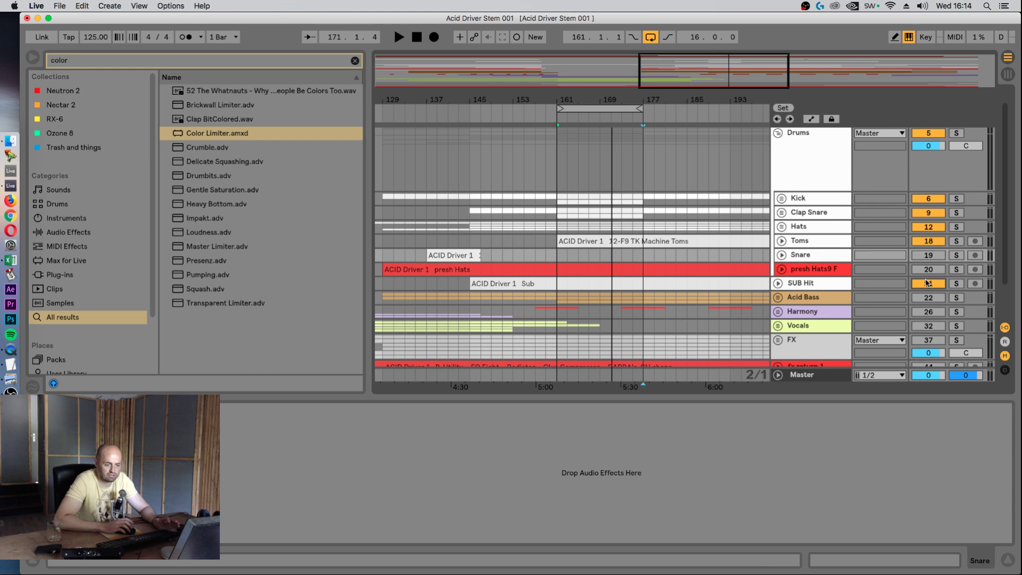
click(778, 283)
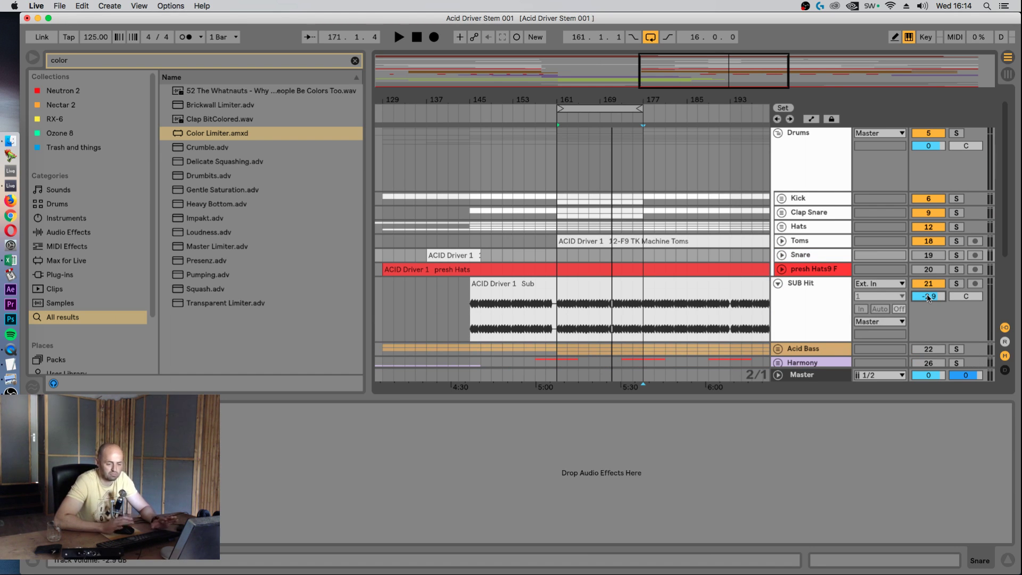
key(space)
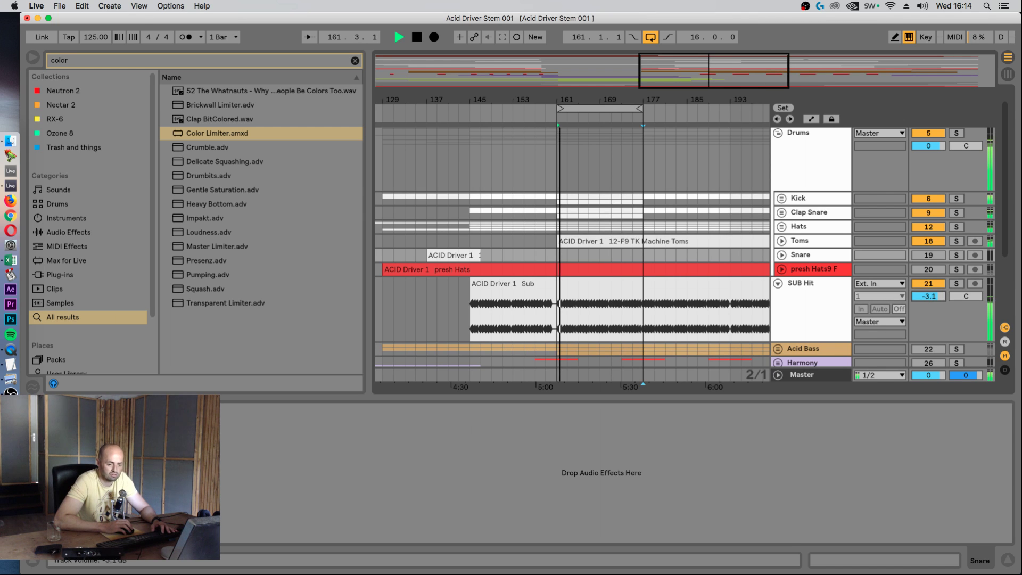
drag(926, 298, 926, 313)
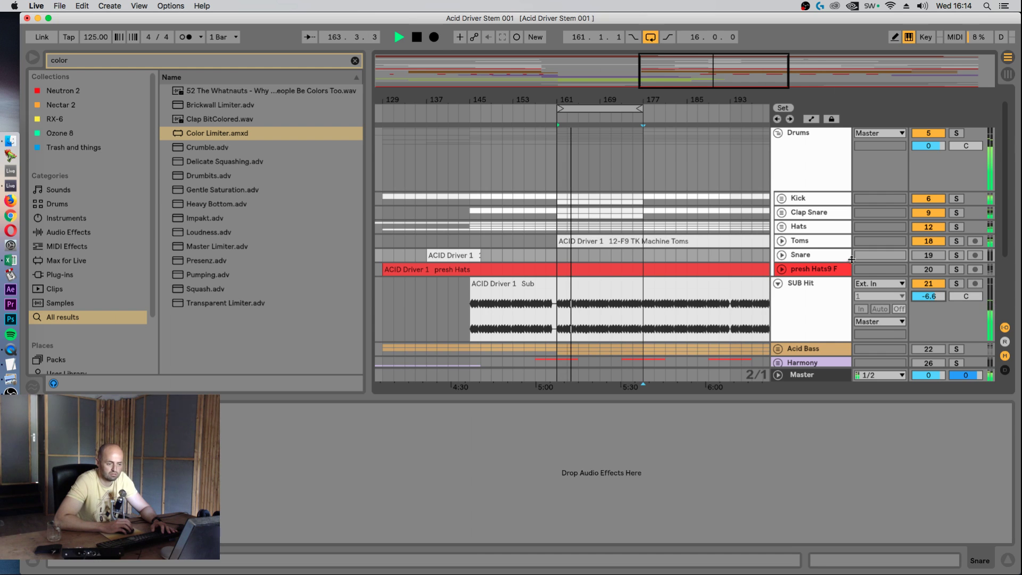
- Reset the Toms track volume to 0 dB, then deactivate and collapse the track
click(781, 240)
double_click(922, 255)
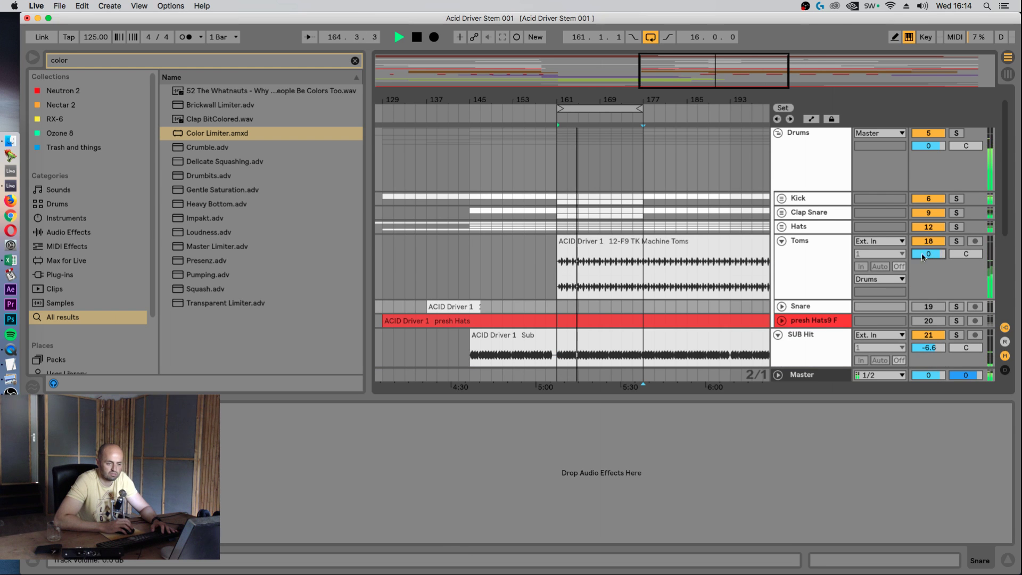
click(782, 240)
- Set the SUB Hit track volume to -3.9 dB, stop playback and collapse the track
drag(928, 296, 927, 294)
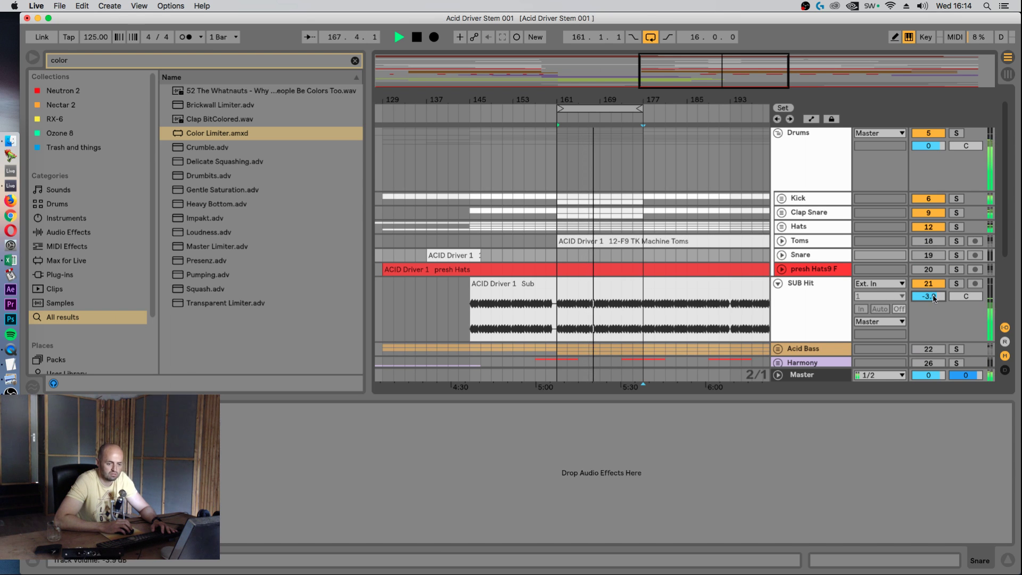
click(804, 287)
click(662, 291)
key(space)
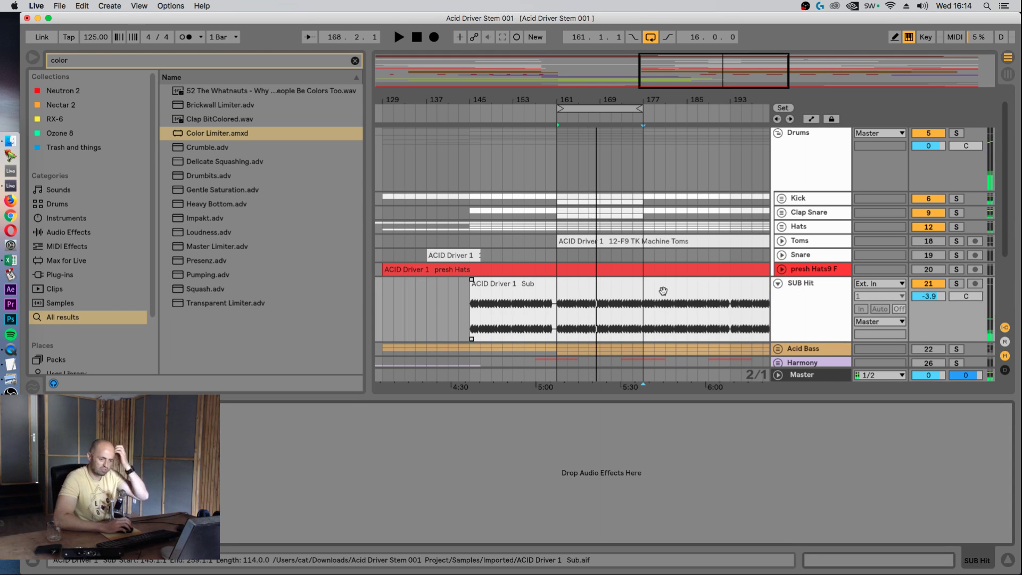
click(791, 285)
click(778, 283)
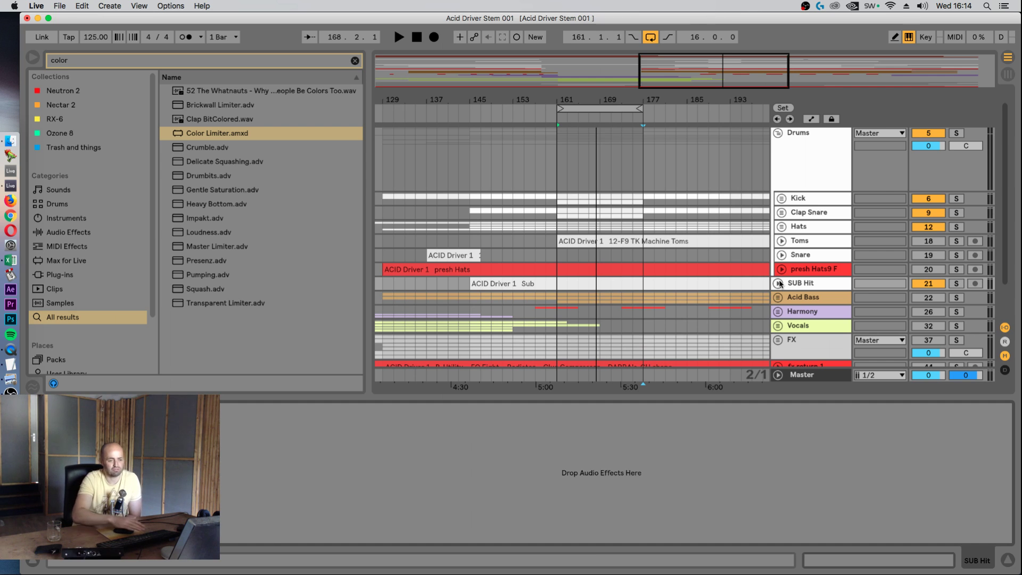
- Play the loop again, set the SUB Hit volume to -5.8 dB, then deactivate the track and stop playback
key(space)
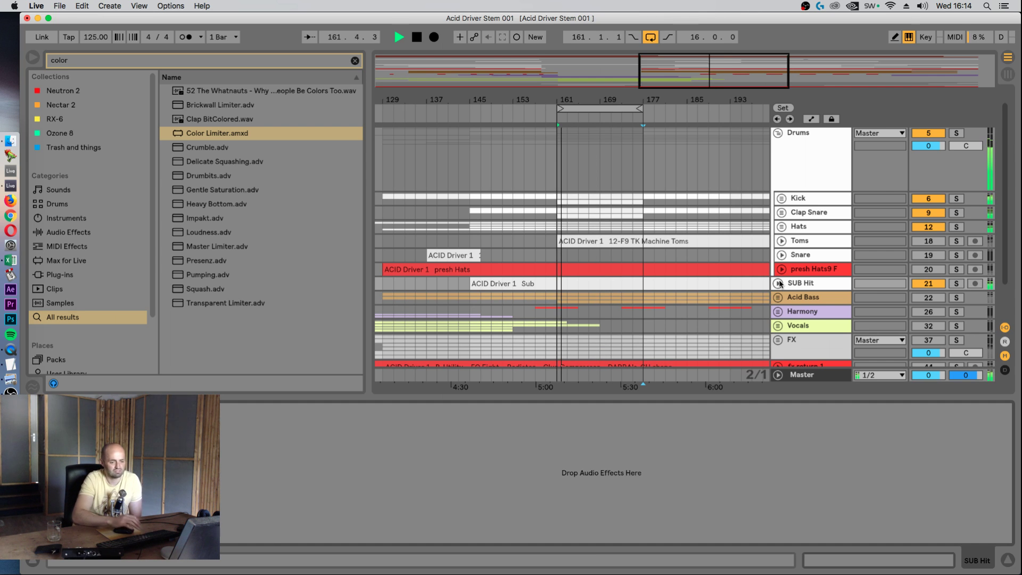
click(778, 283)
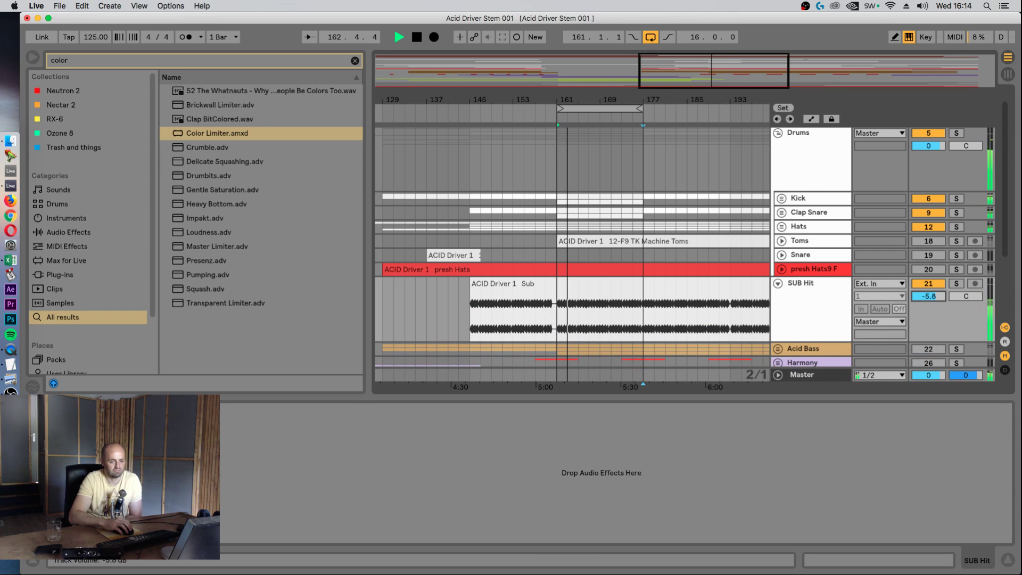
click(928, 283)
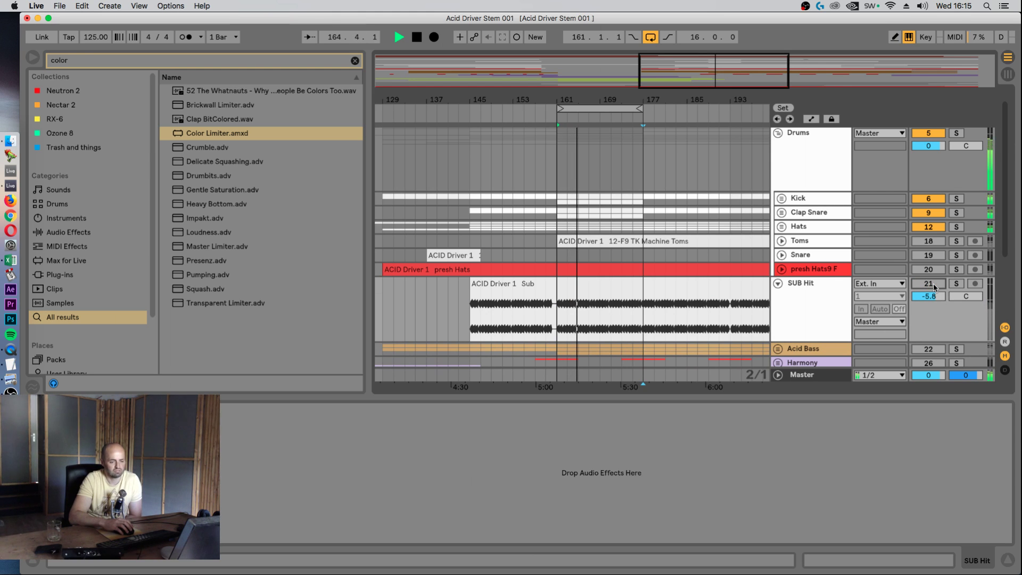
click(809, 304)
key(space)
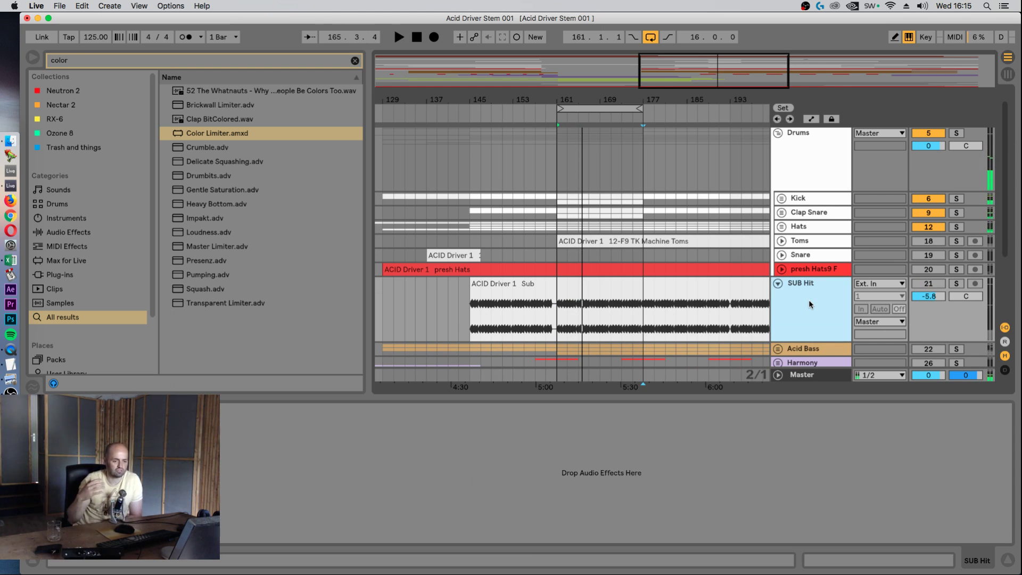
scroll(814, 255, up, 1)
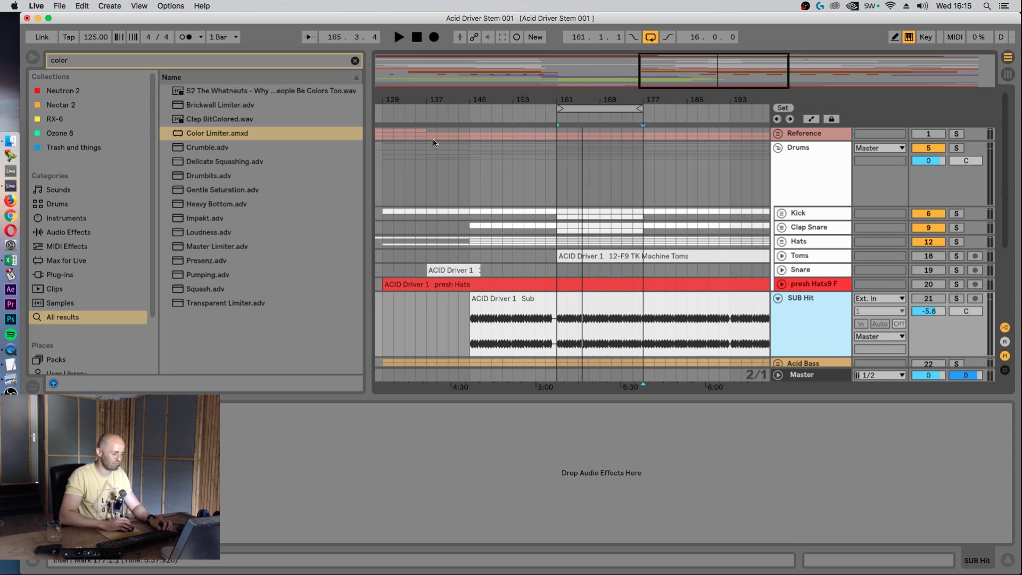
click(11, 392)
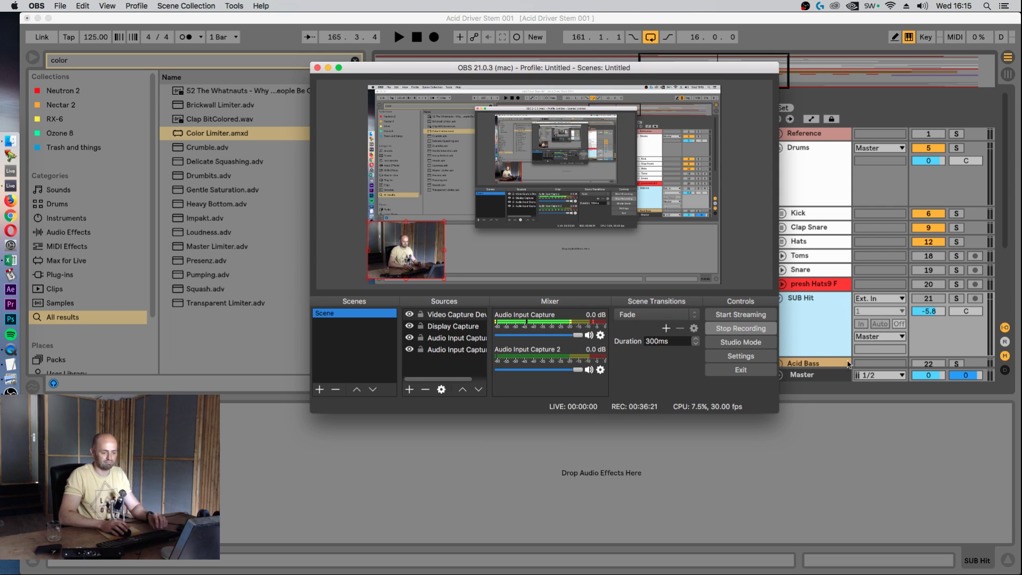